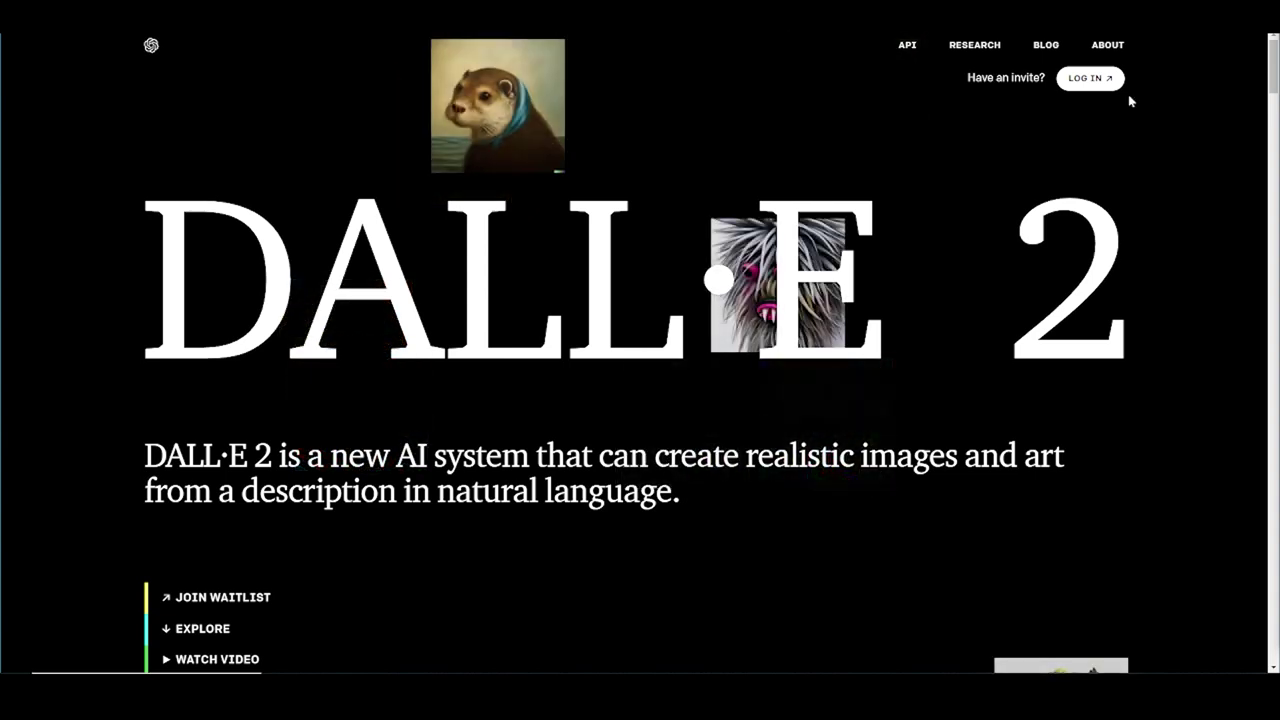
- Examine the DALL·E 2 landing page's sections on text-to-image creation, edits to existing images and image variations
scroll(580, 325, down, 5)
scroll(590, 323, down, 7)
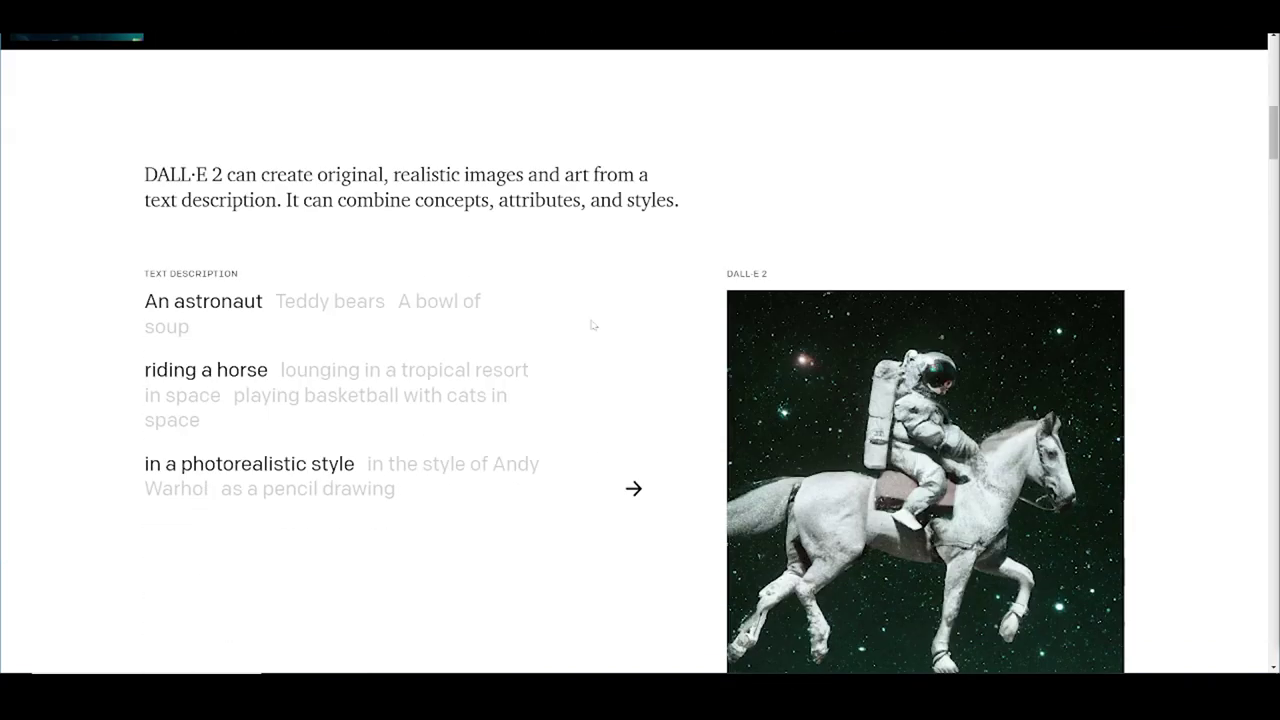
scroll(920, 455, up, 11)
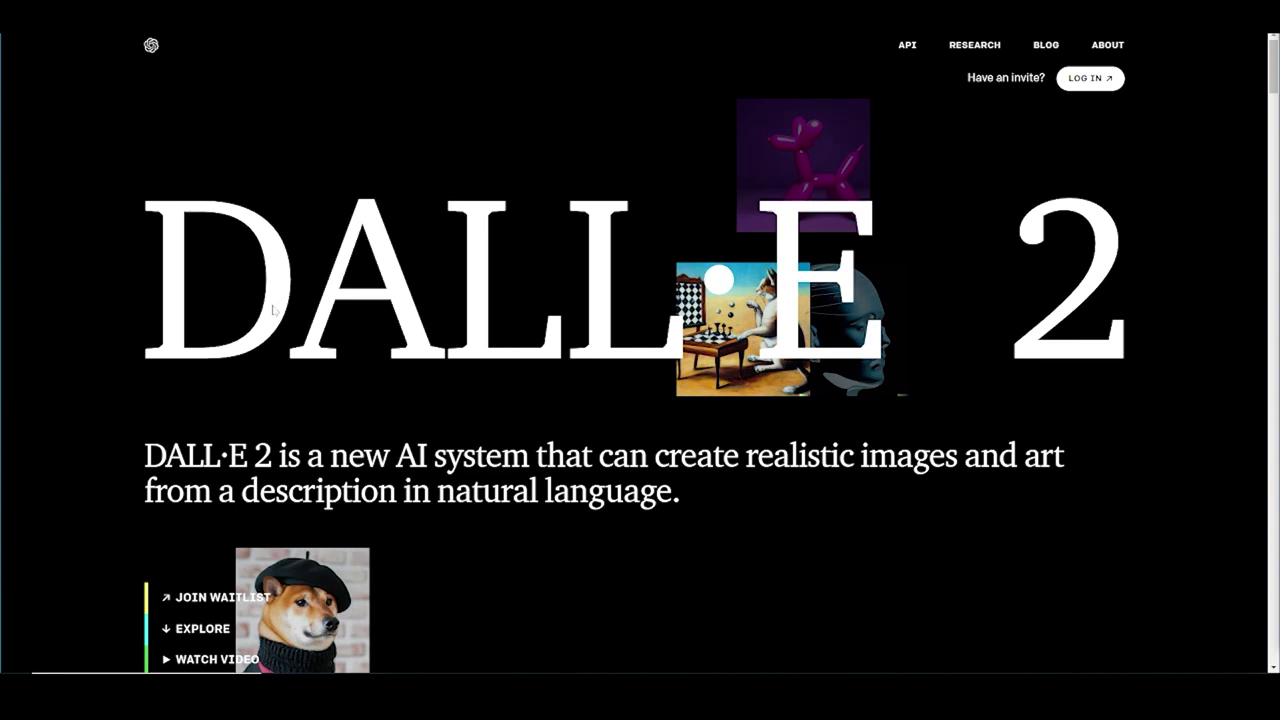
scroll(709, 400, down, 2)
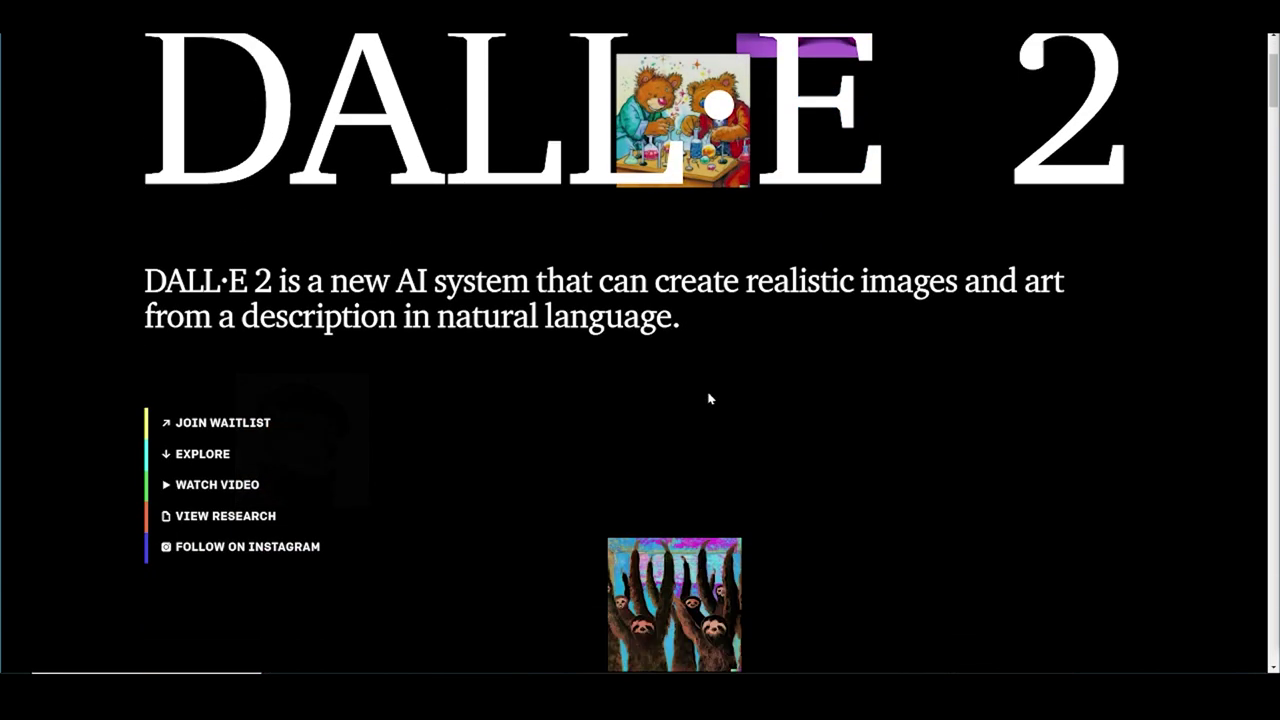
scroll(1085, 418, down, 1)
scroll(1085, 418, down, 4)
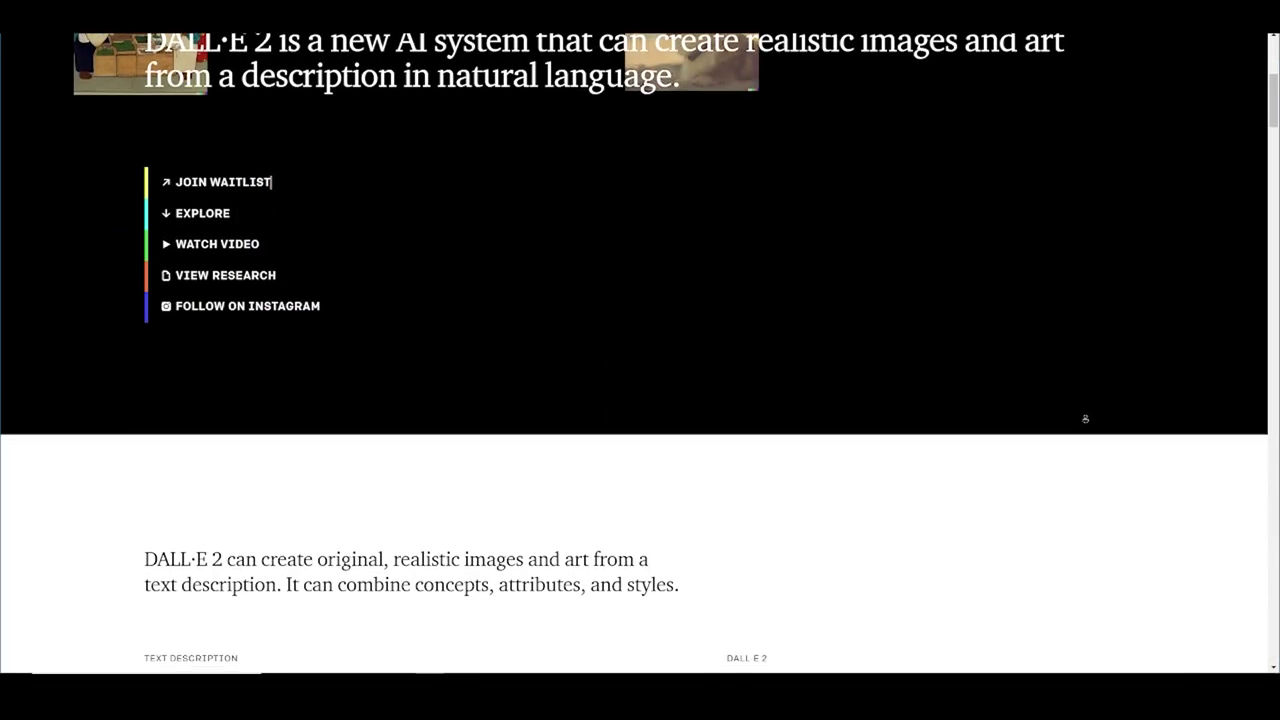
scroll(1086, 413, down, 1)
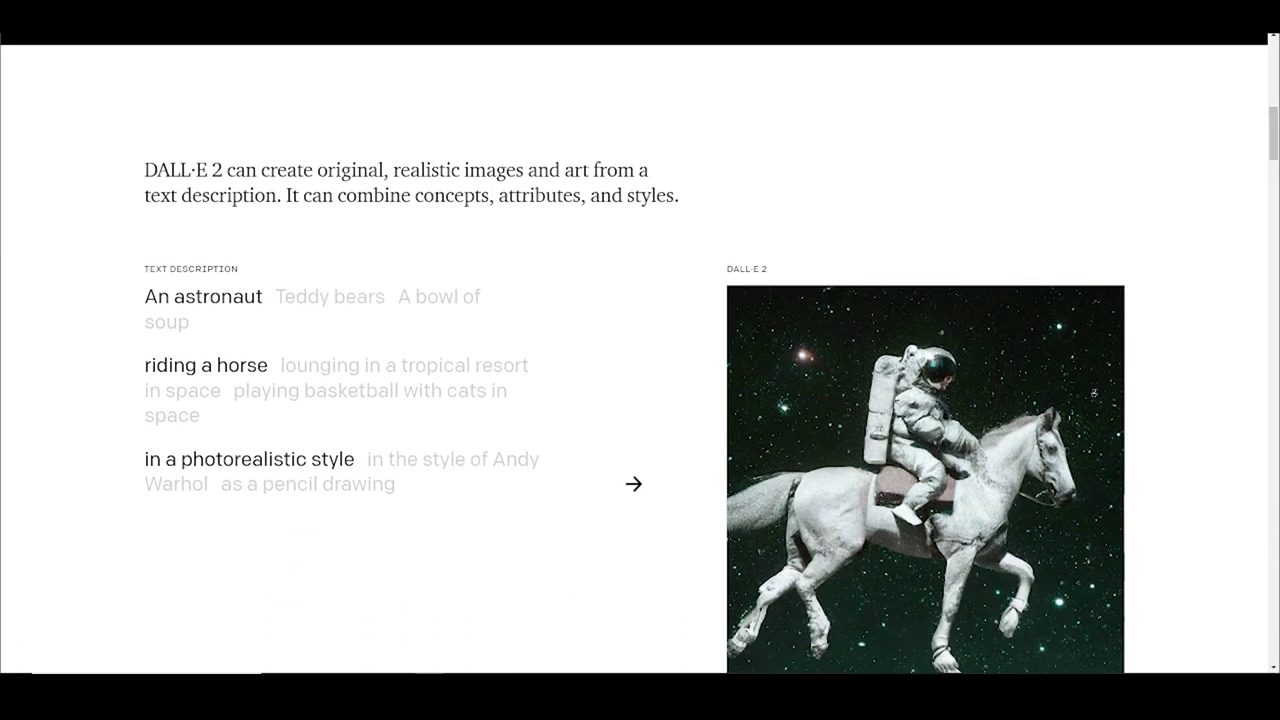
scroll(1088, 397, down, 2)
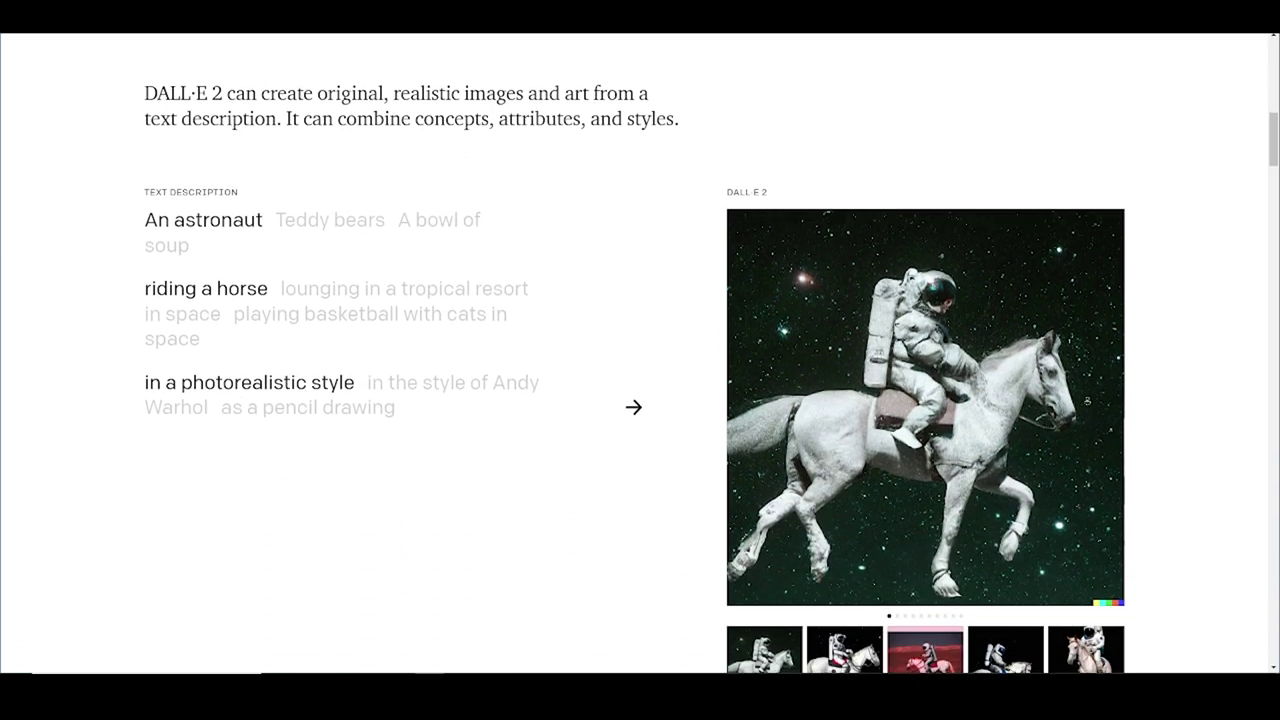
scroll(1079, 411, down, 2)
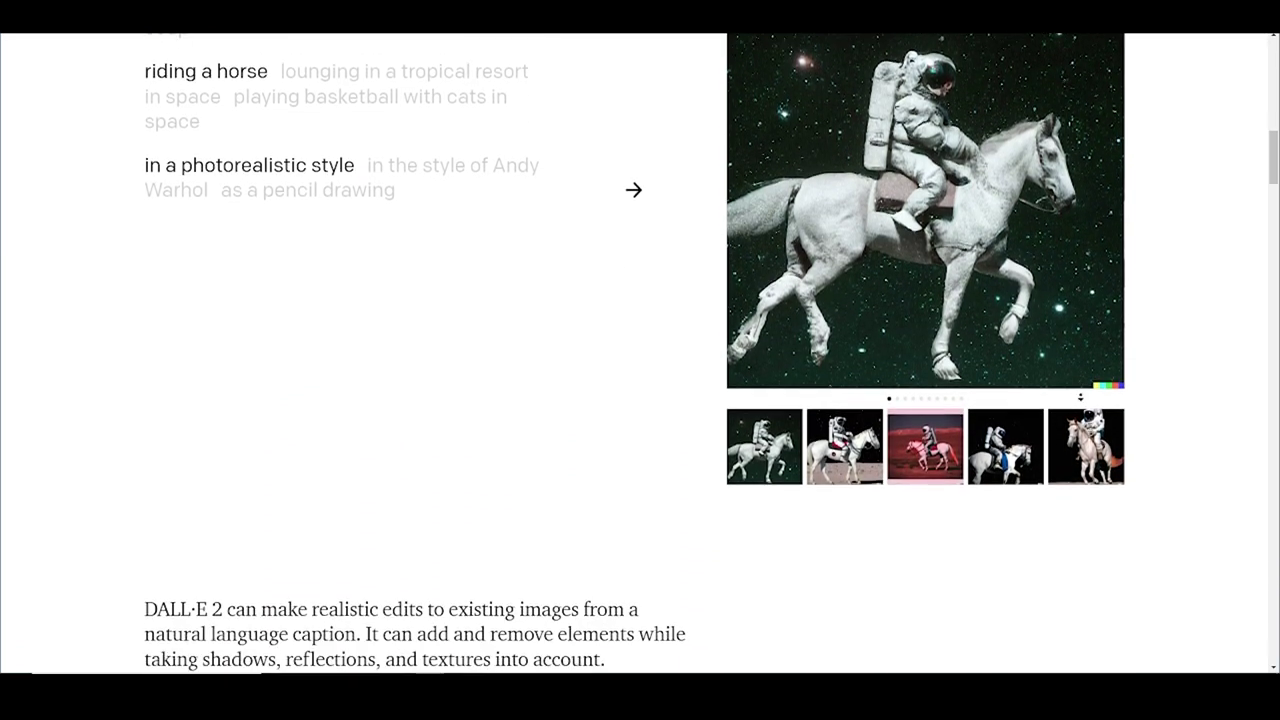
scroll(1079, 411, down, 3)
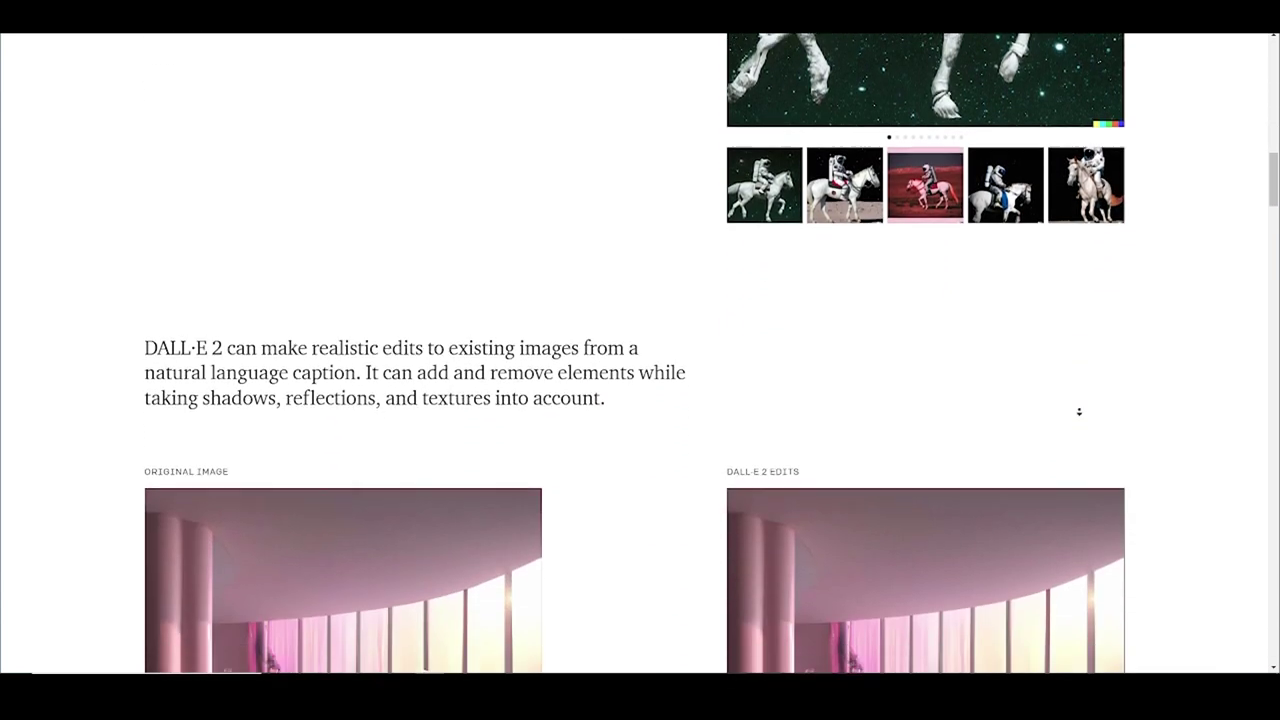
scroll(1079, 411, down, 3)
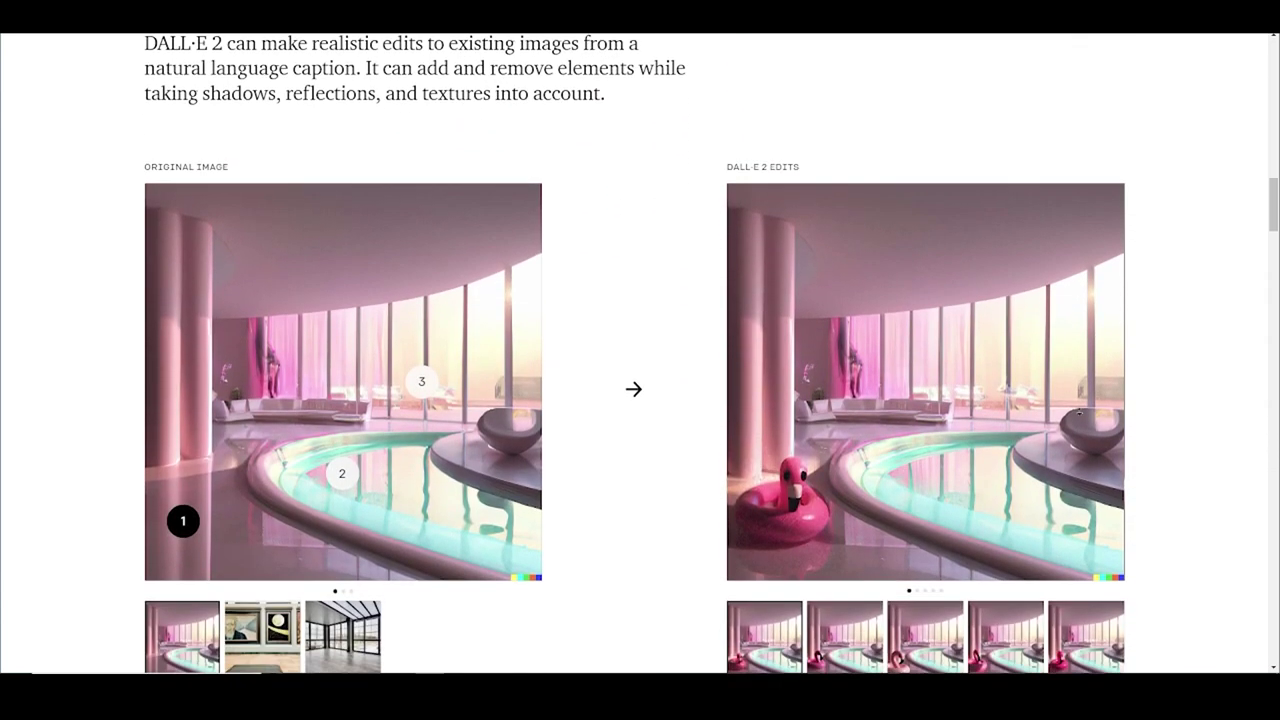
scroll(1081, 392, down, 2)
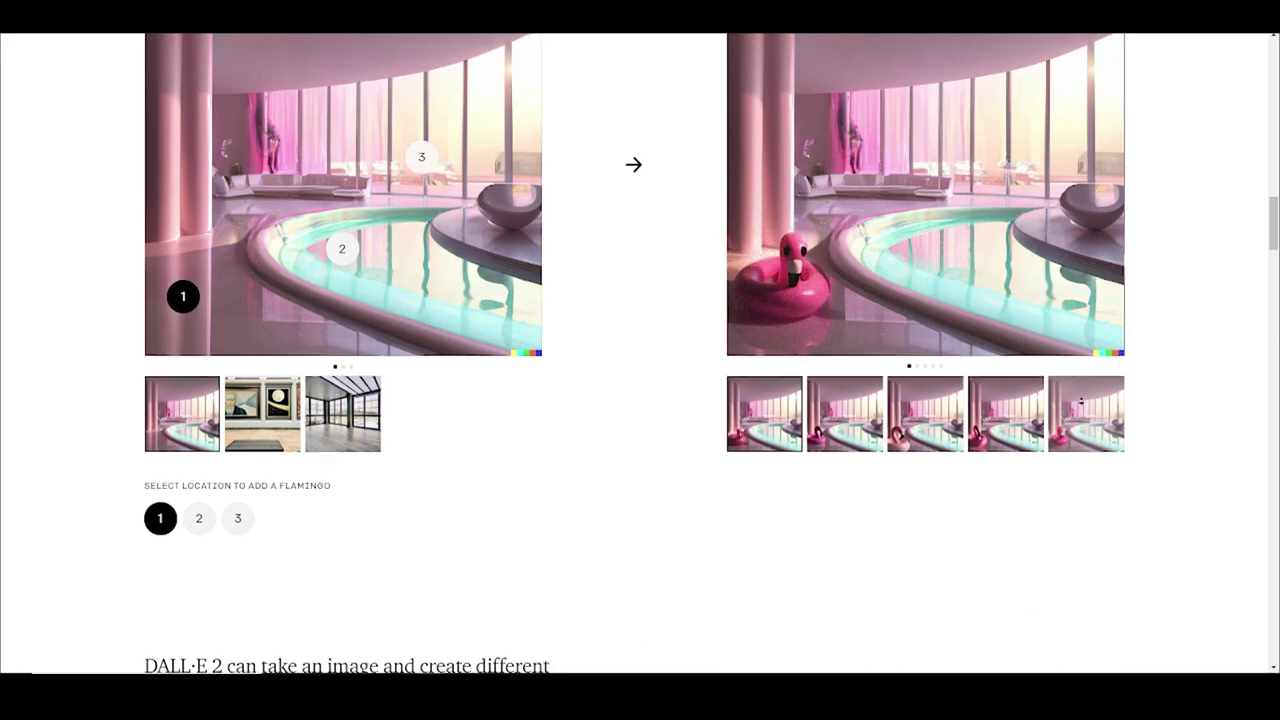
scroll(1086, 417, down, 9)
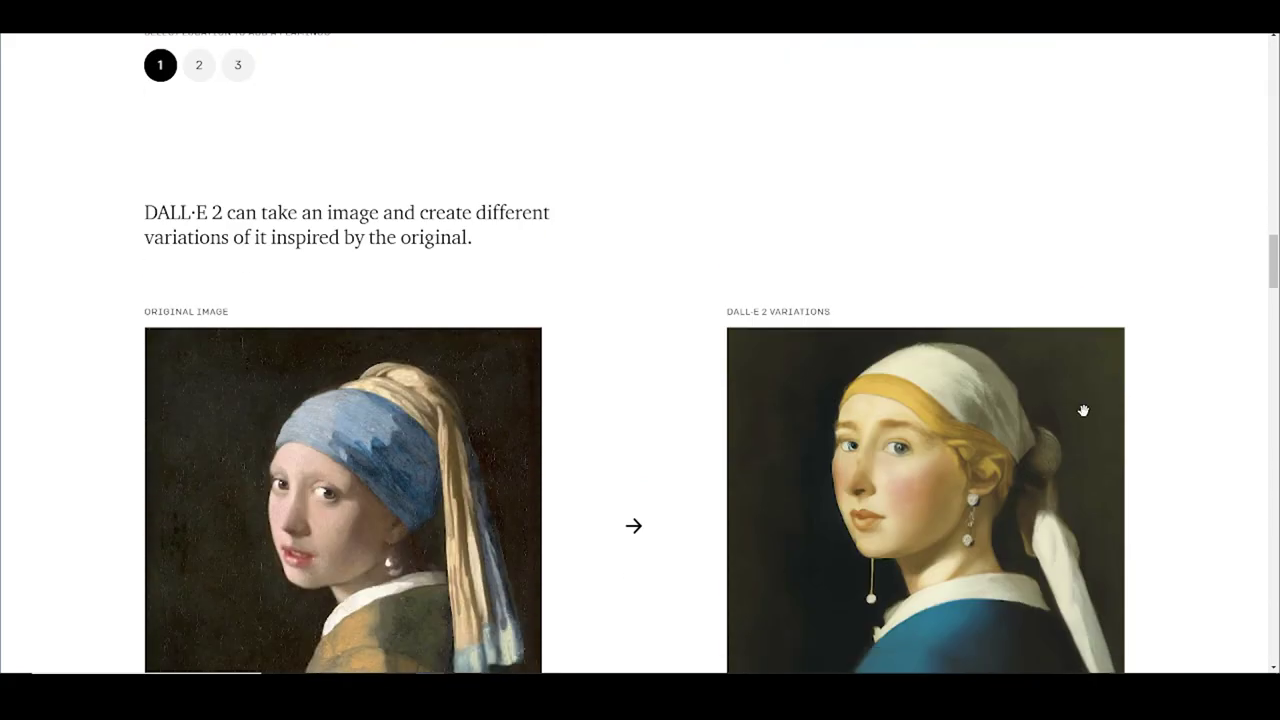
- Read the landing page's sections on diffusion, the DALL·E 1 and DALL·E 2 comparison, safety mitigations and credits
scroll(1086, 418, down, 13)
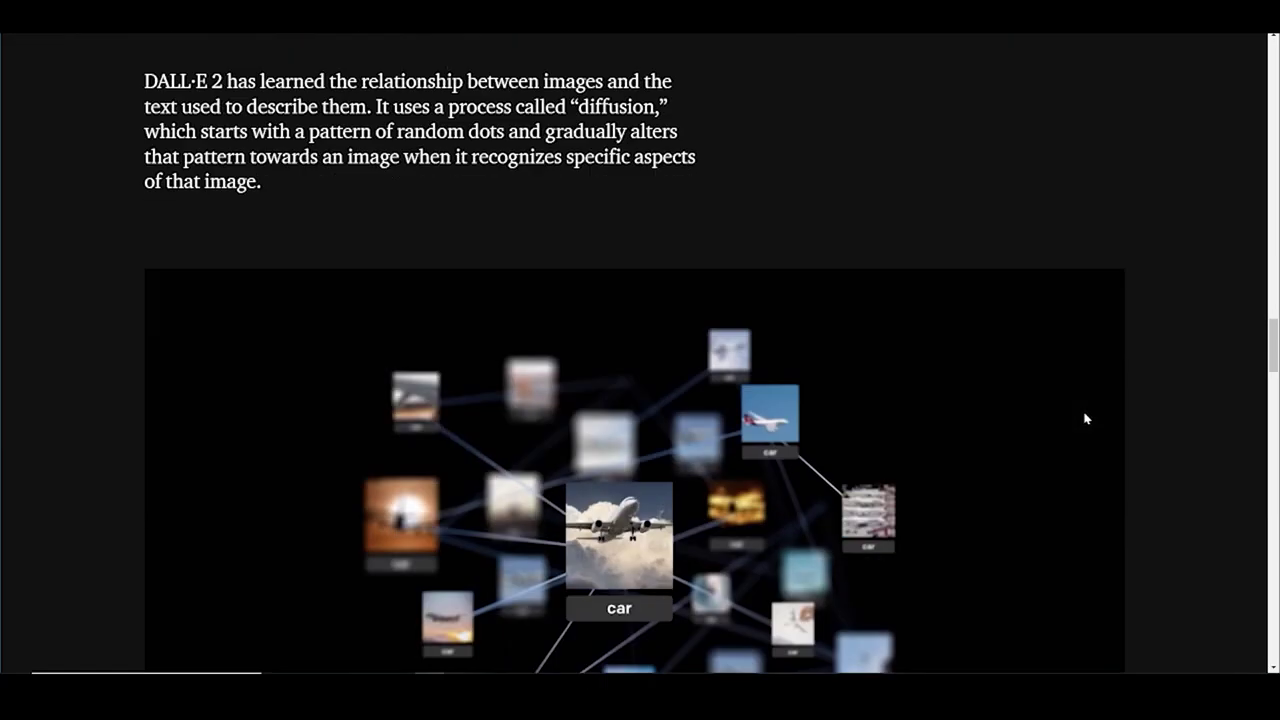
scroll(1086, 418, down, 3)
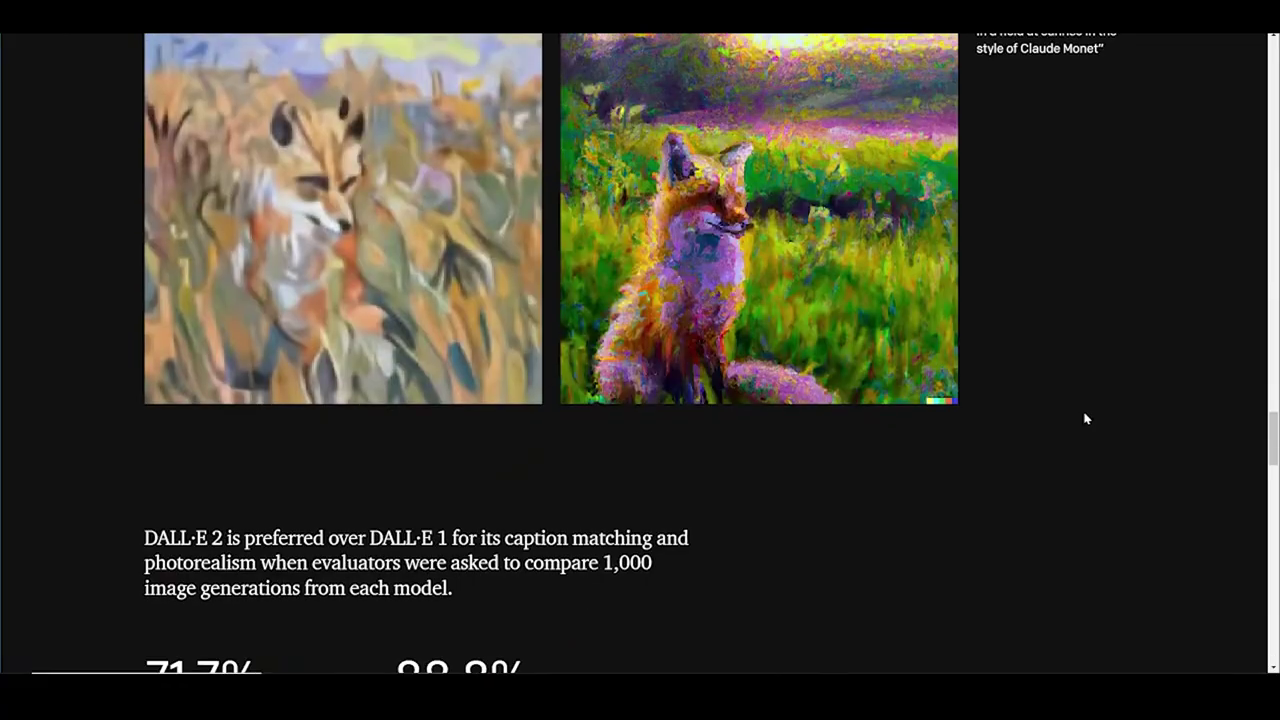
scroll(1086, 418, down, 9)
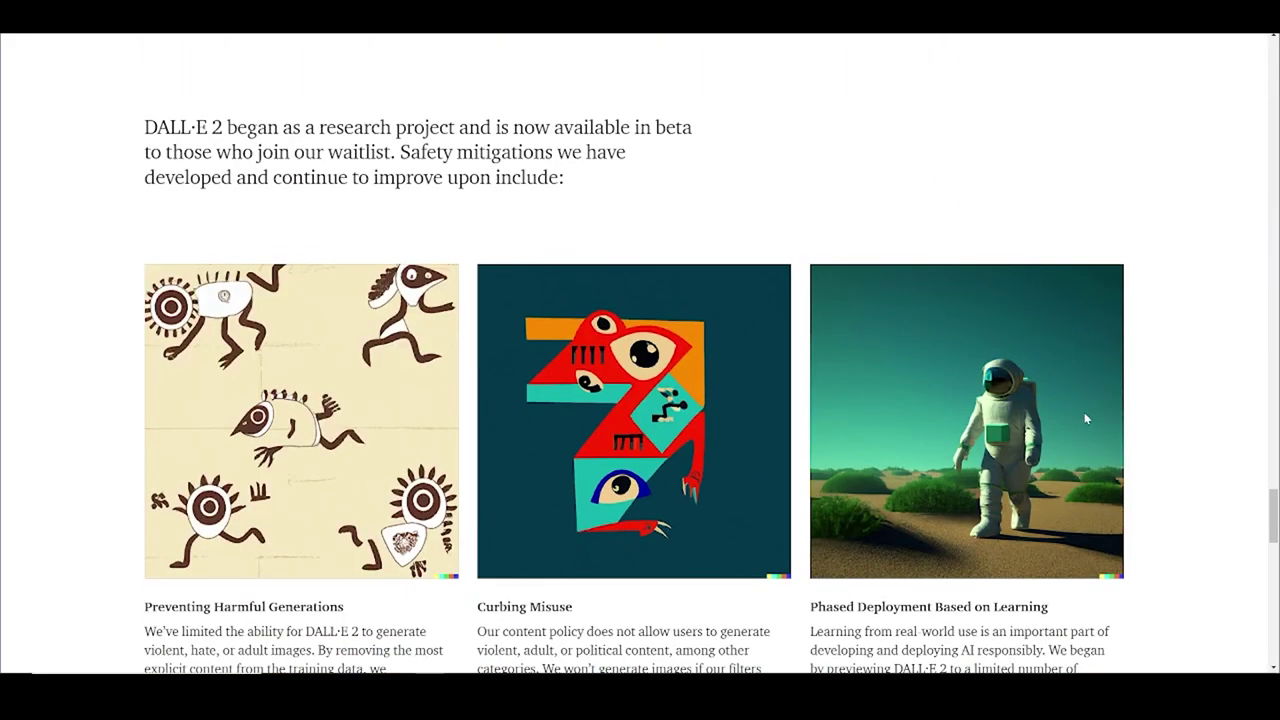
scroll(1086, 418, down, 6)
scroll(1086, 418, down, 9)
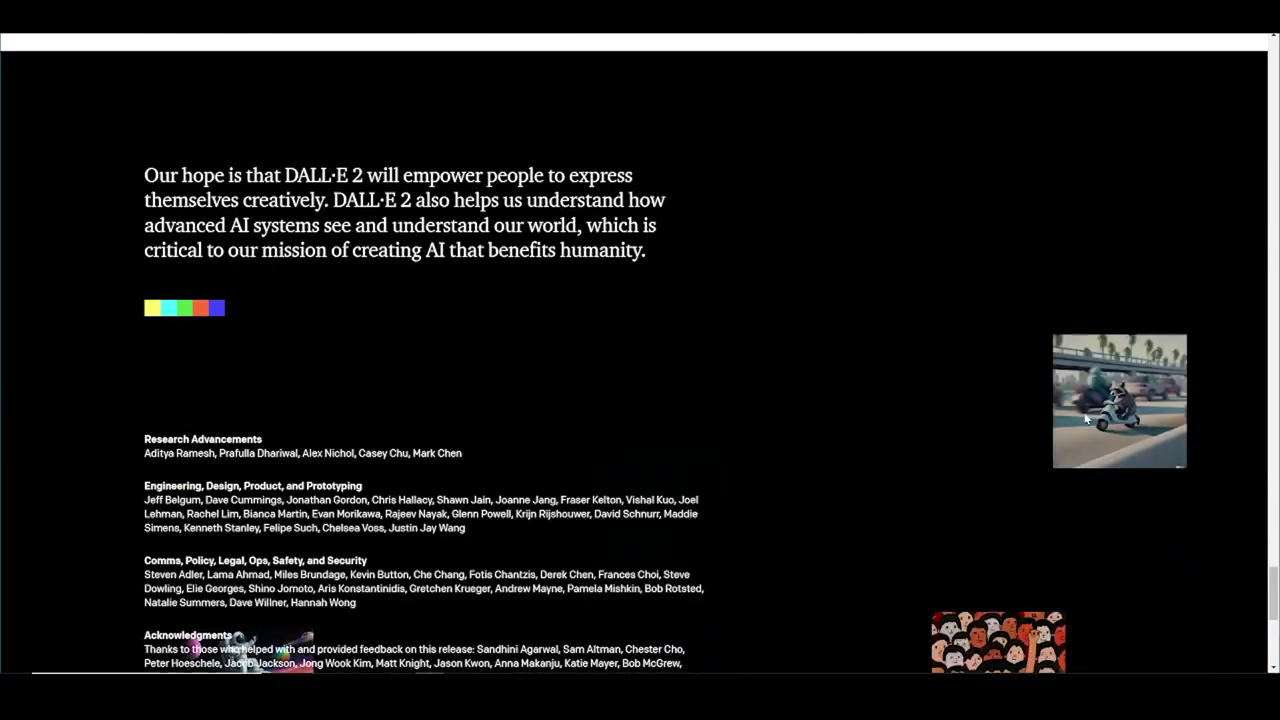
- Review the fox comparison, painting variations and astronaut example again, ending at the landing page's title
scroll(1086, 418, up, 15)
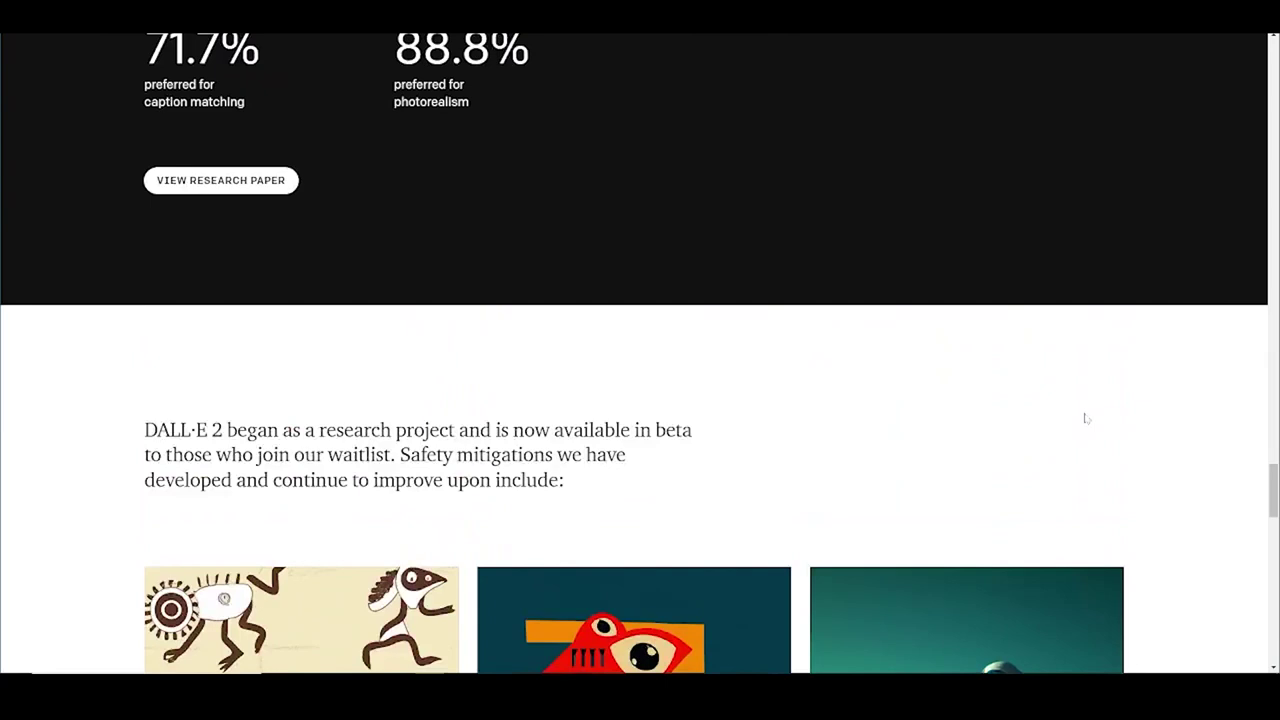
scroll(1086, 418, up, 8)
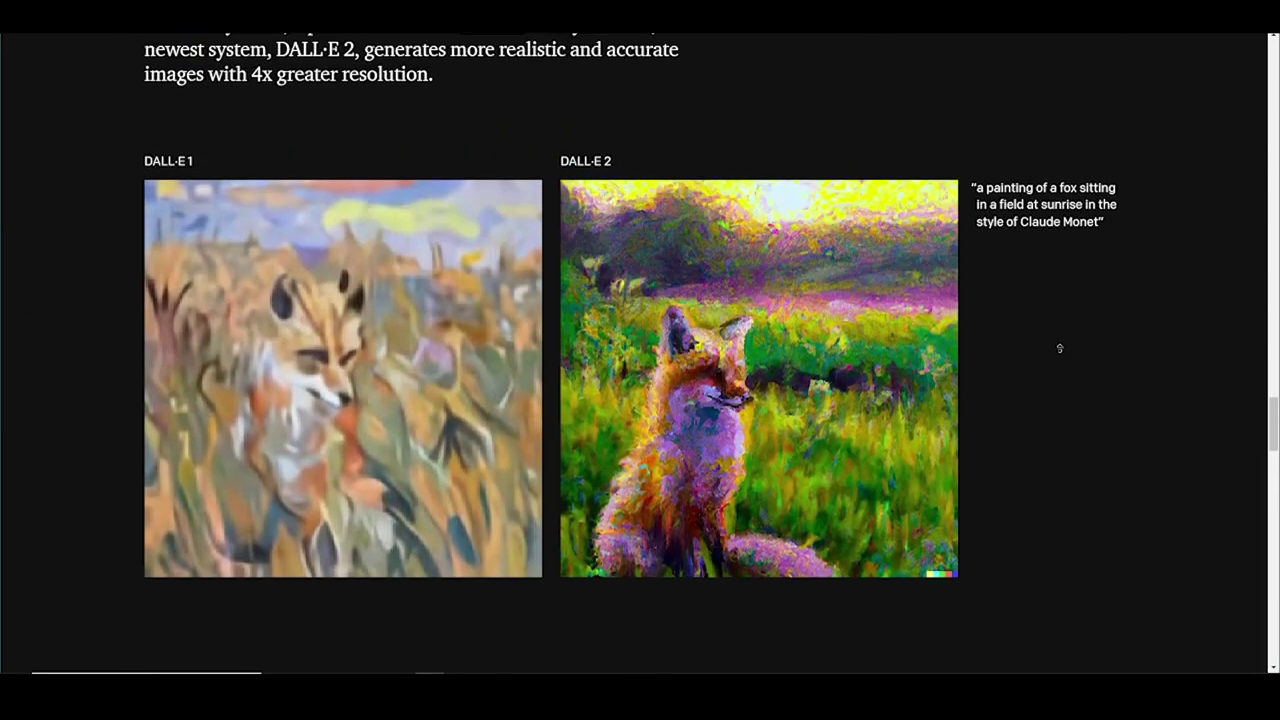
scroll(1060, 348, up, 10)
scroll(1067, 368, up, 8)
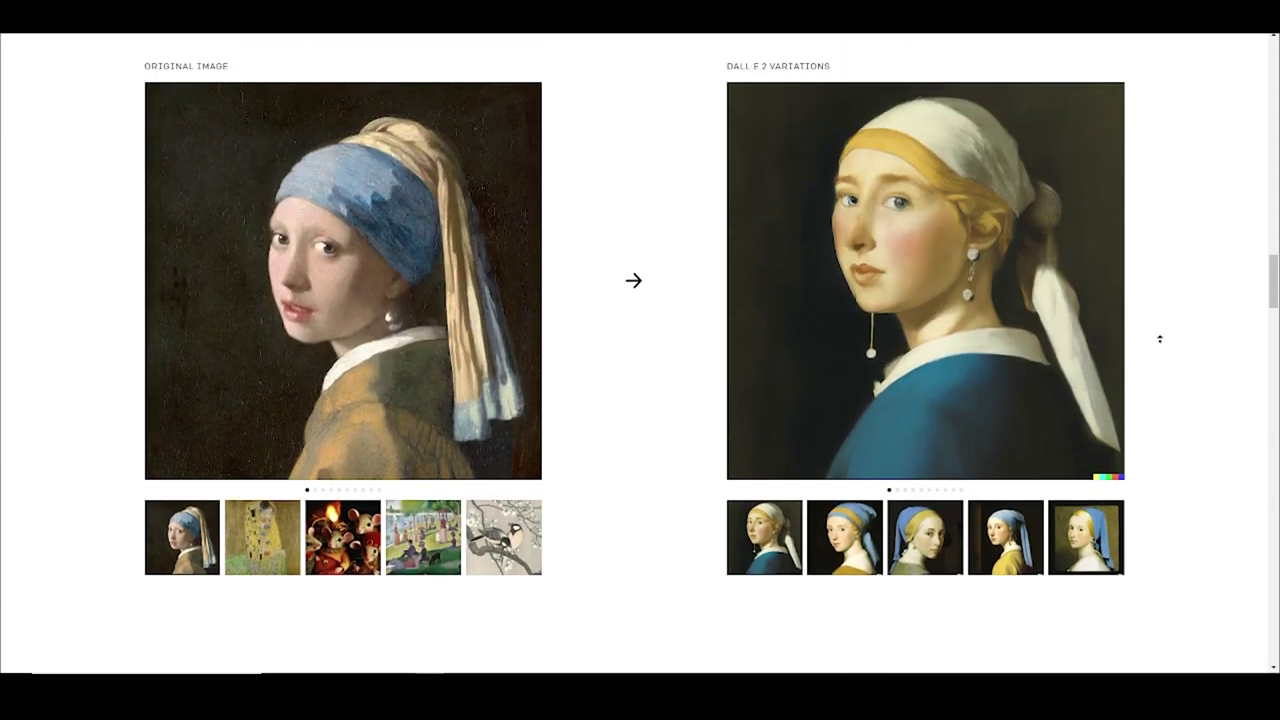
scroll(1159, 339, up, 10)
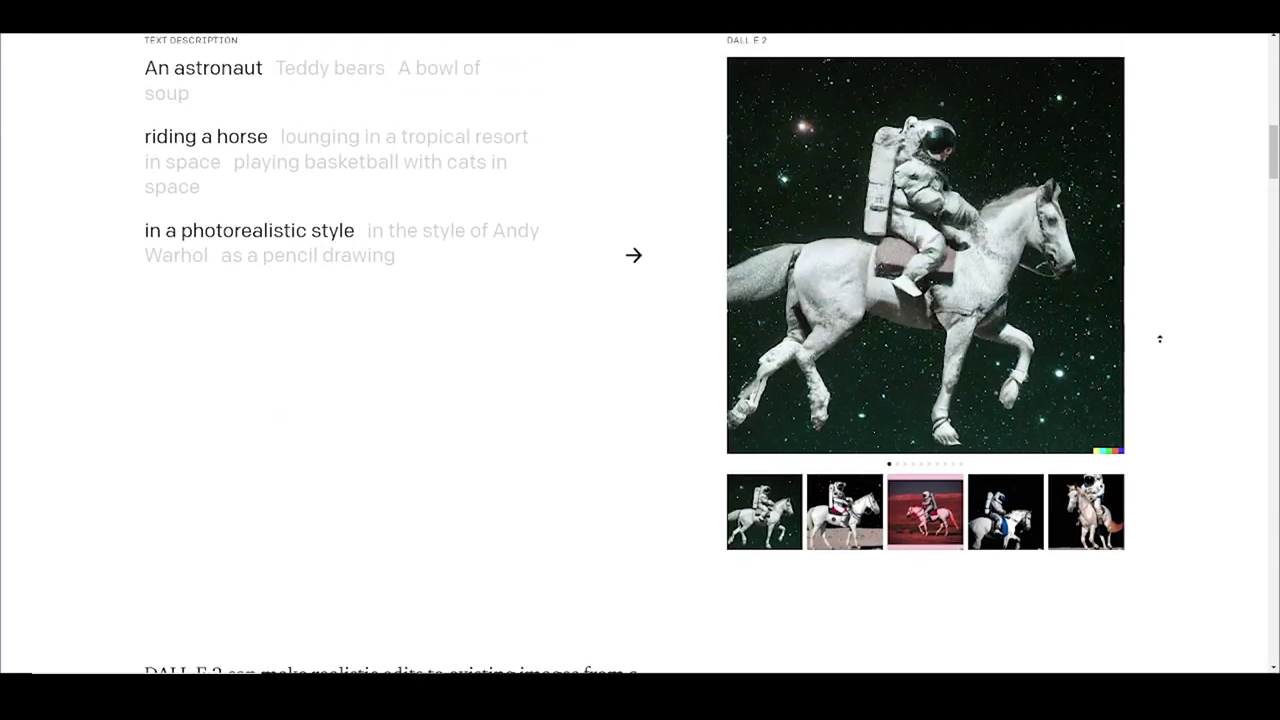
scroll(1159, 339, up, 15)
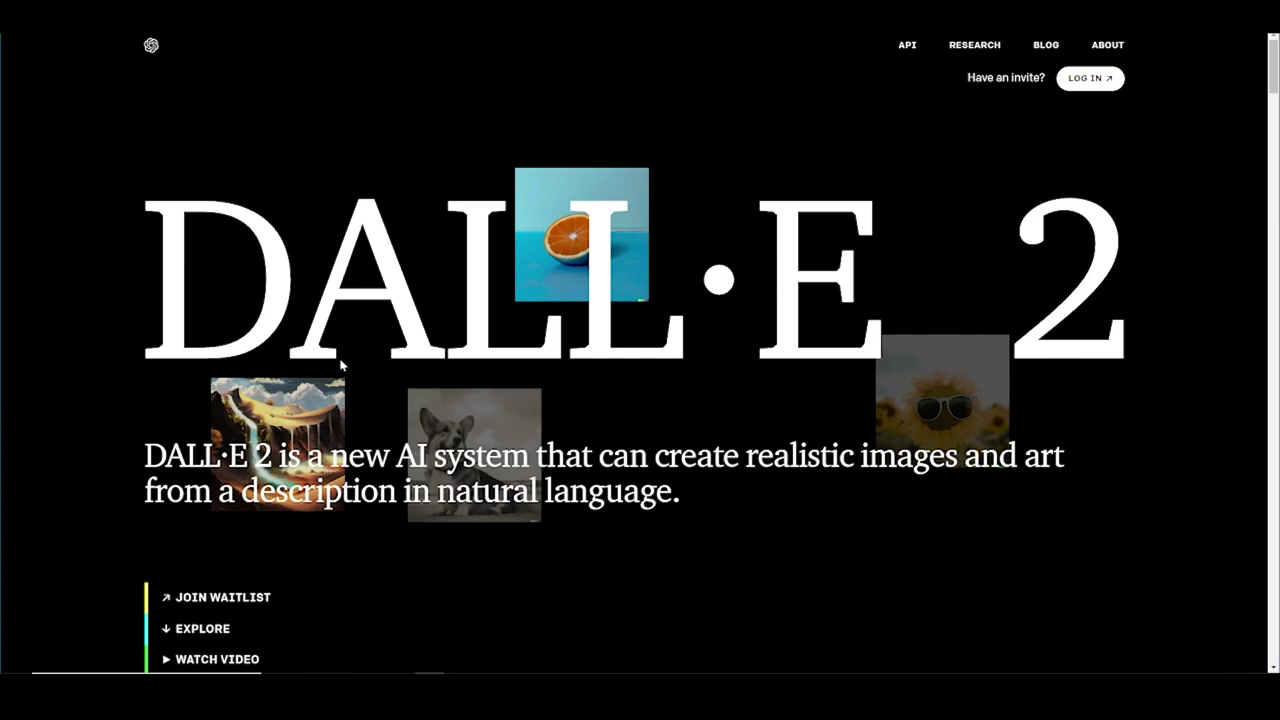
scroll(320, 343, down, 1)
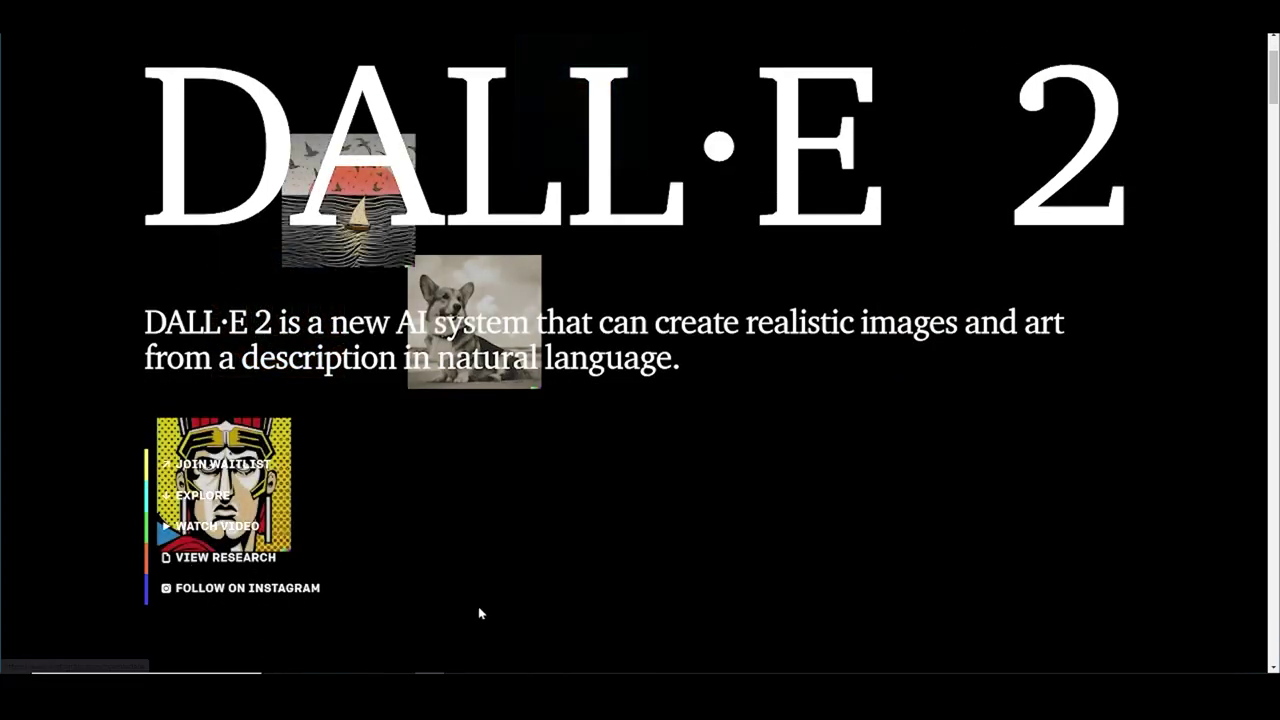
scroll(553, 585, up, 1)
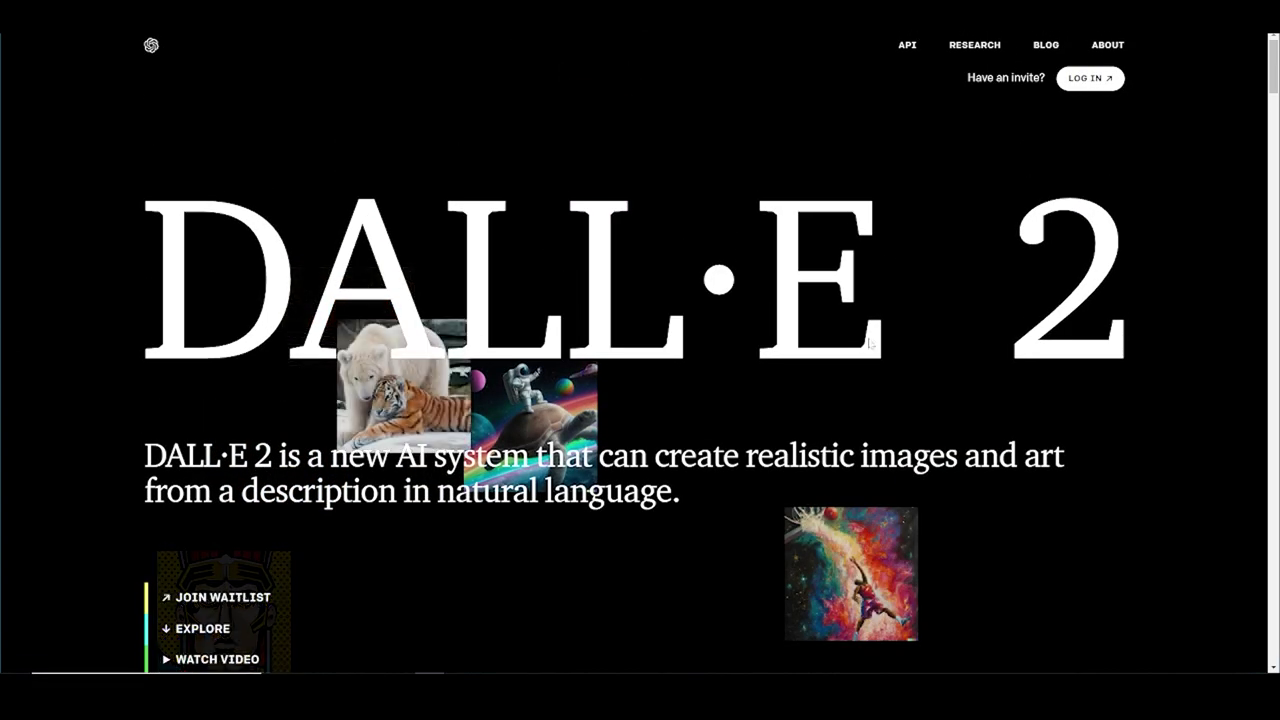
scroll(200, 620, down, 1)
scroll(200, 620, up, 1)
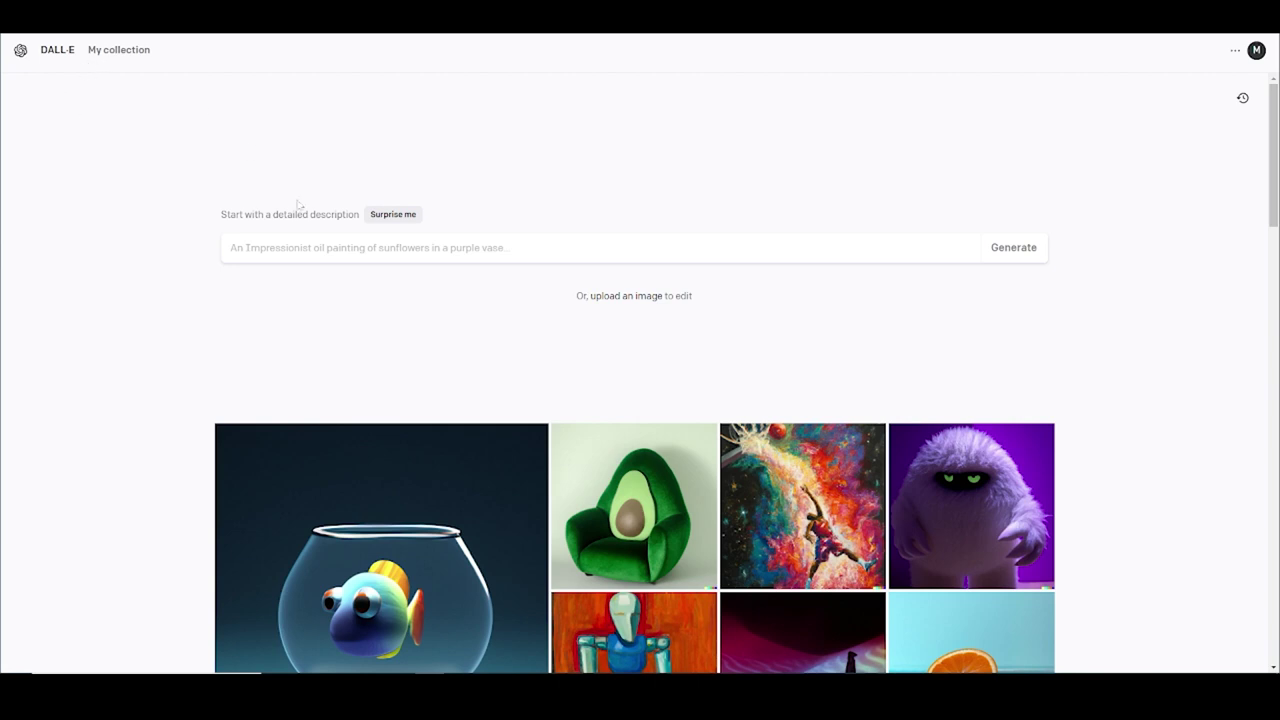
- View the tropical fish aquarium example from the sample gallery with its prompt, and close it
scroll(922, 290, down, 5)
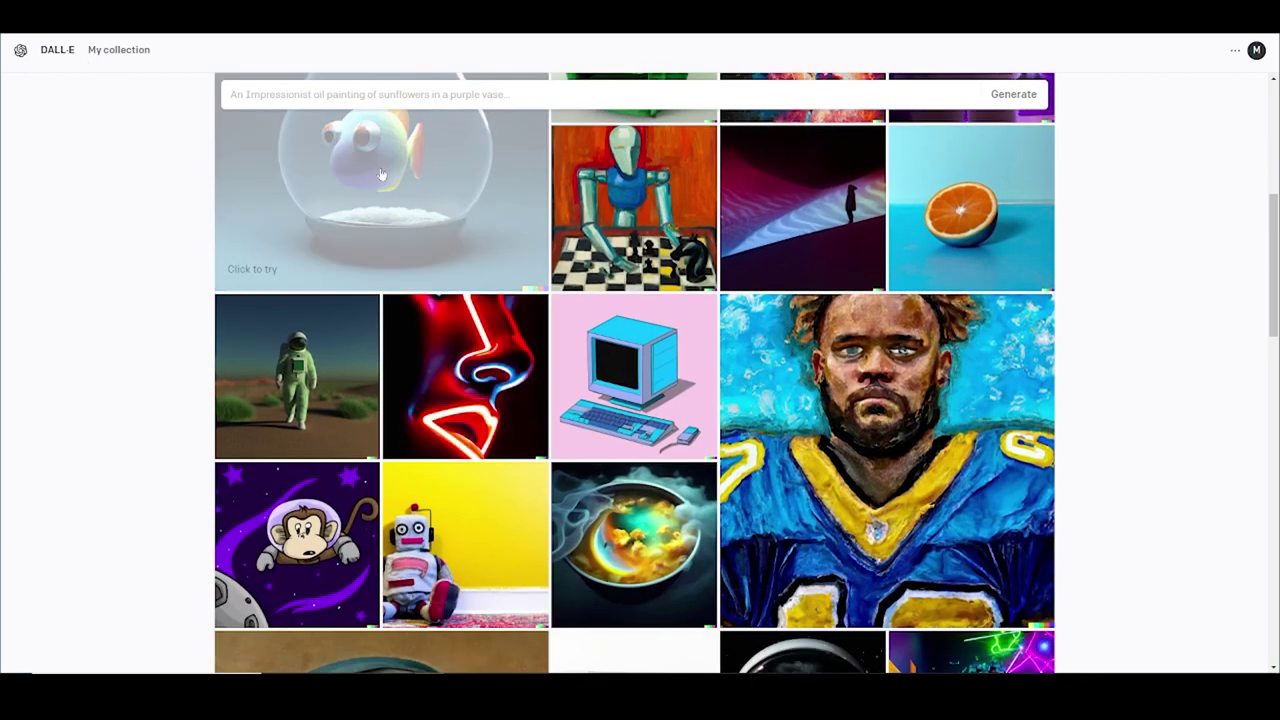
click(380, 175)
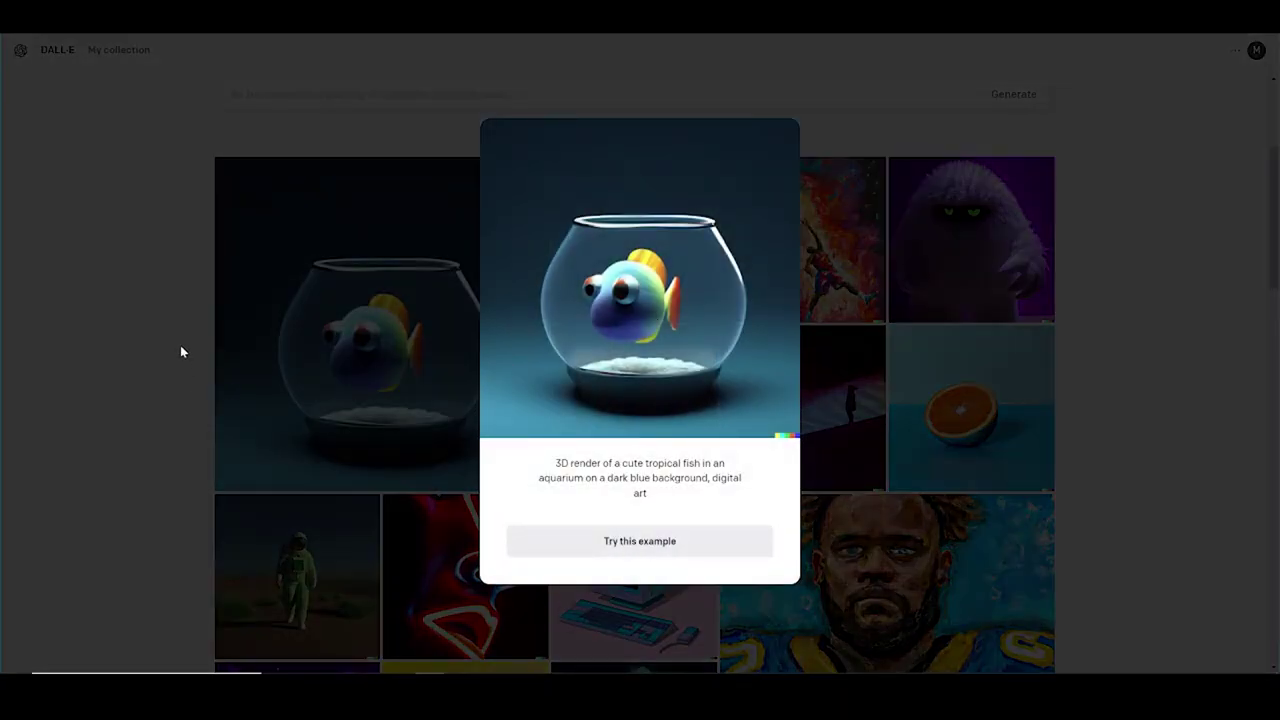
click(176, 358)
- Browse the remaining sample gallery images and their example prompts, returning to the start of the gallery
scroll(251, 380, down, 5)
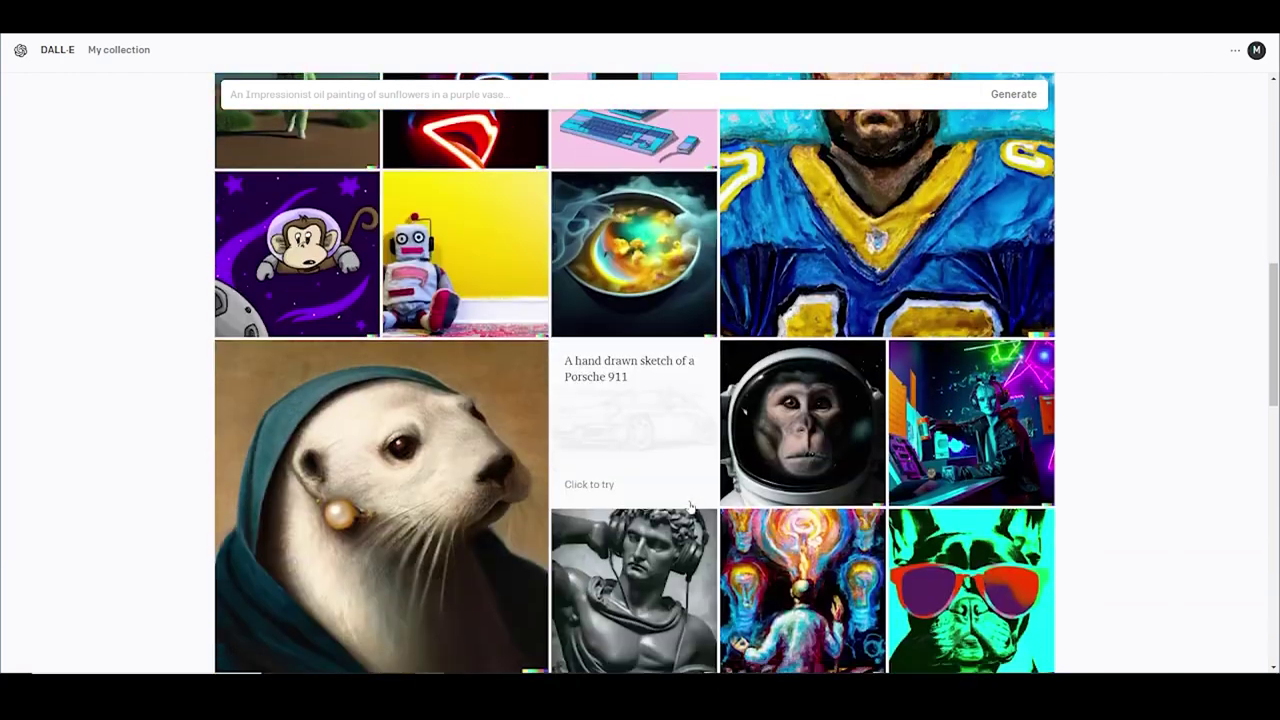
scroll(443, 477, down, 5)
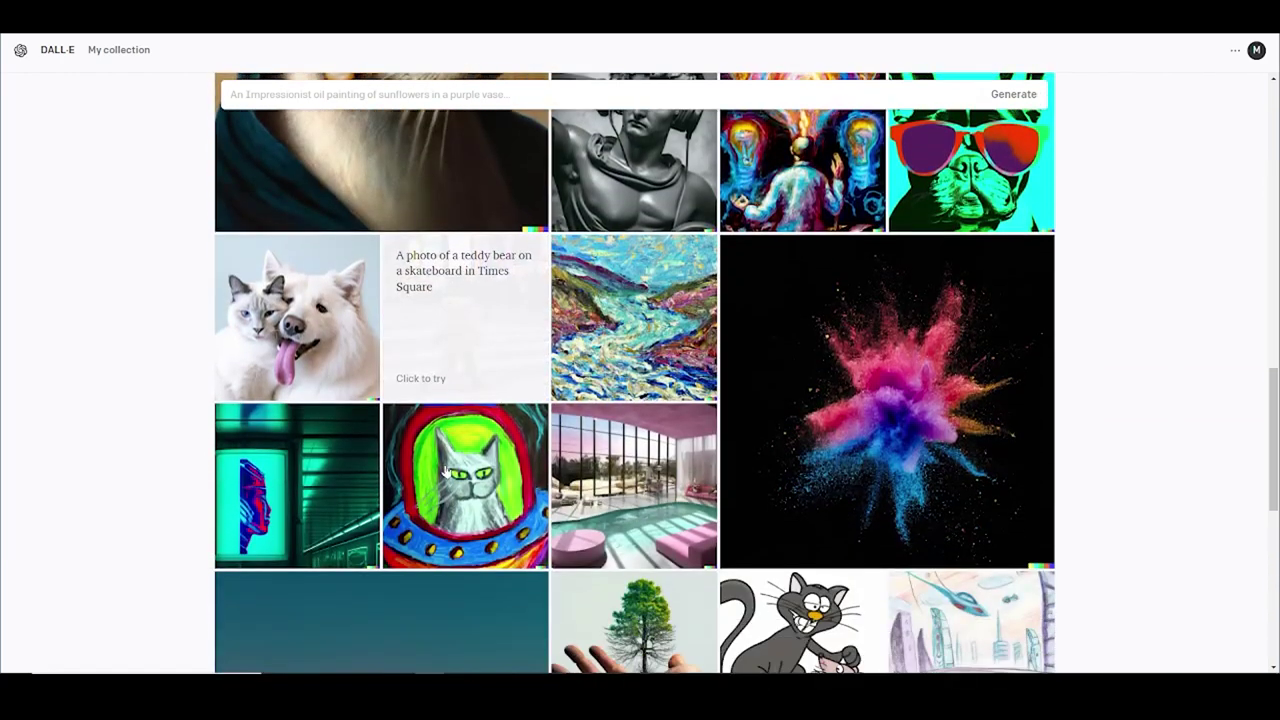
scroll(445, 470, down, 4)
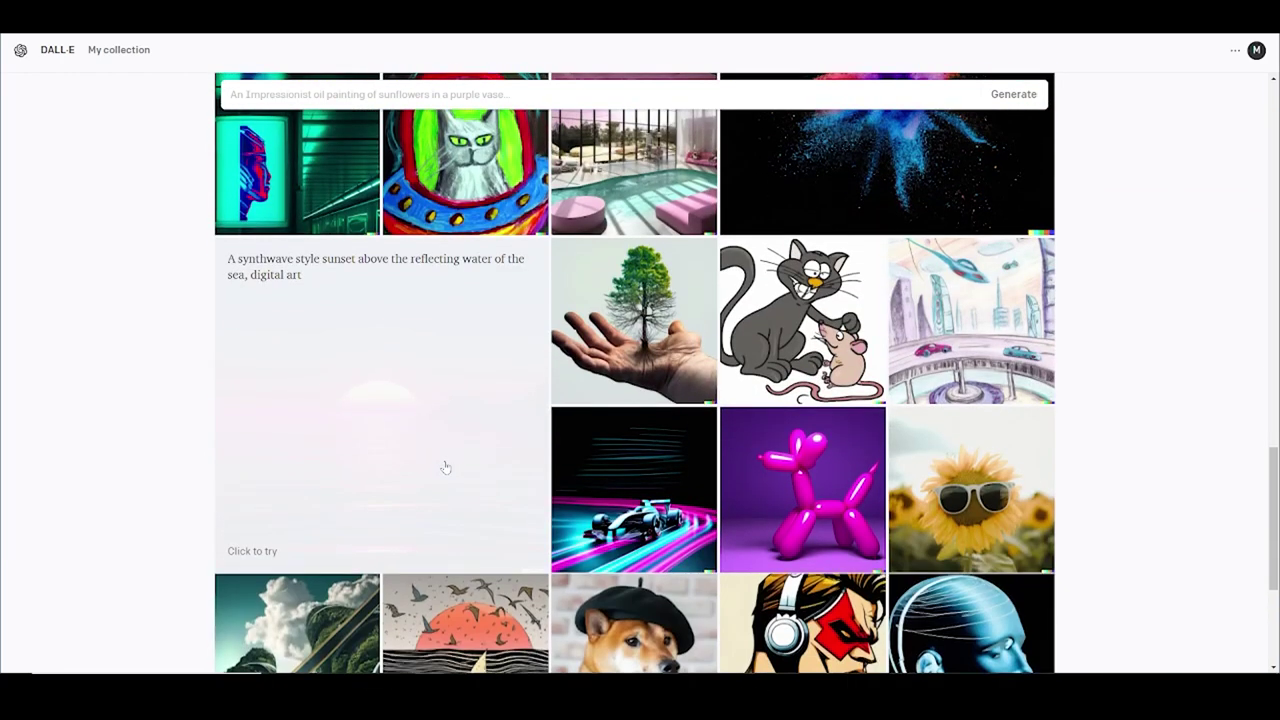
scroll(157, 368, down, 3)
scroll(160, 366, down, 1)
scroll(180, 370, up, 15)
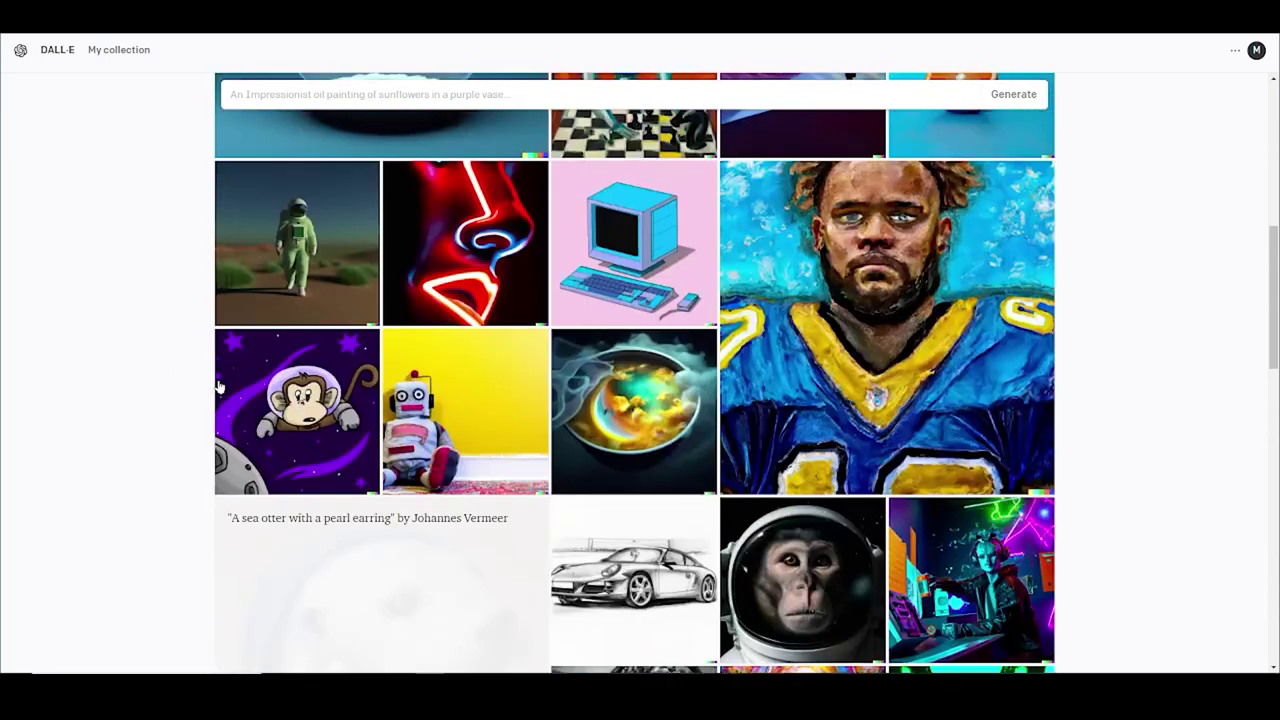
scroll(220, 386, up, 6)
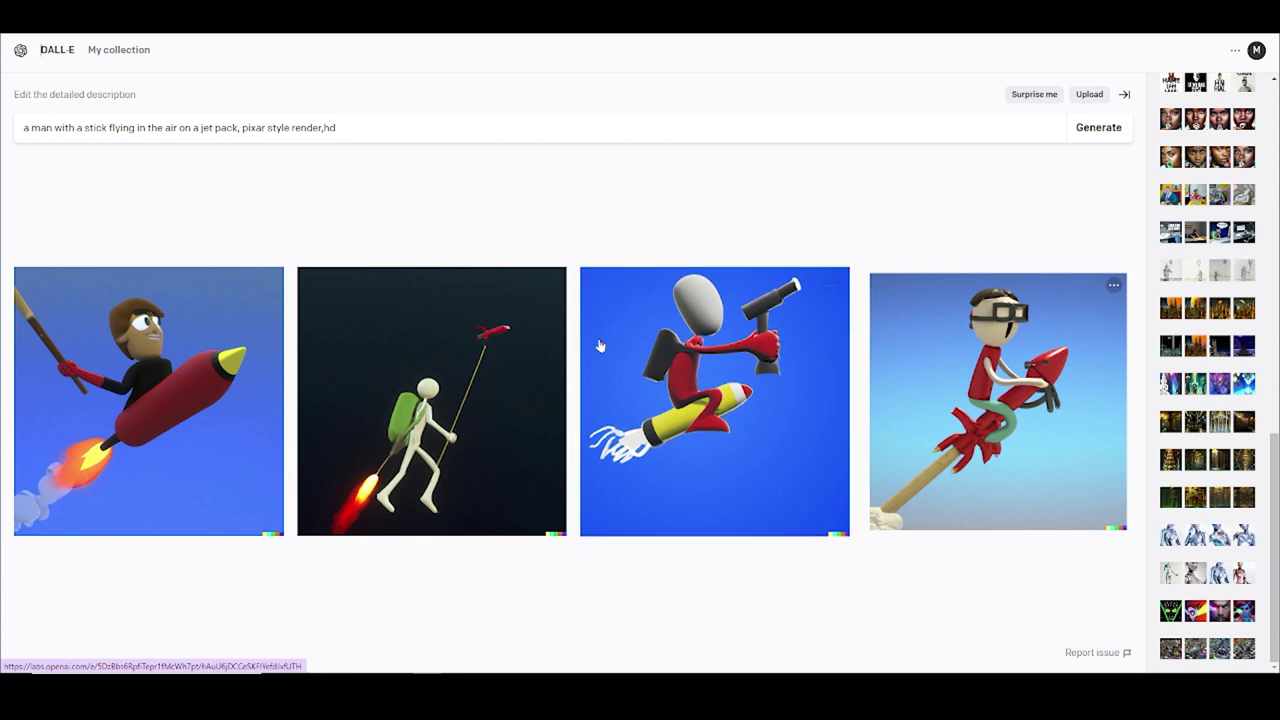
- View each of the four images generated for "a man with a stick flying in the air on a jet pack, pixar style render,hd" at full size
click(186, 362)
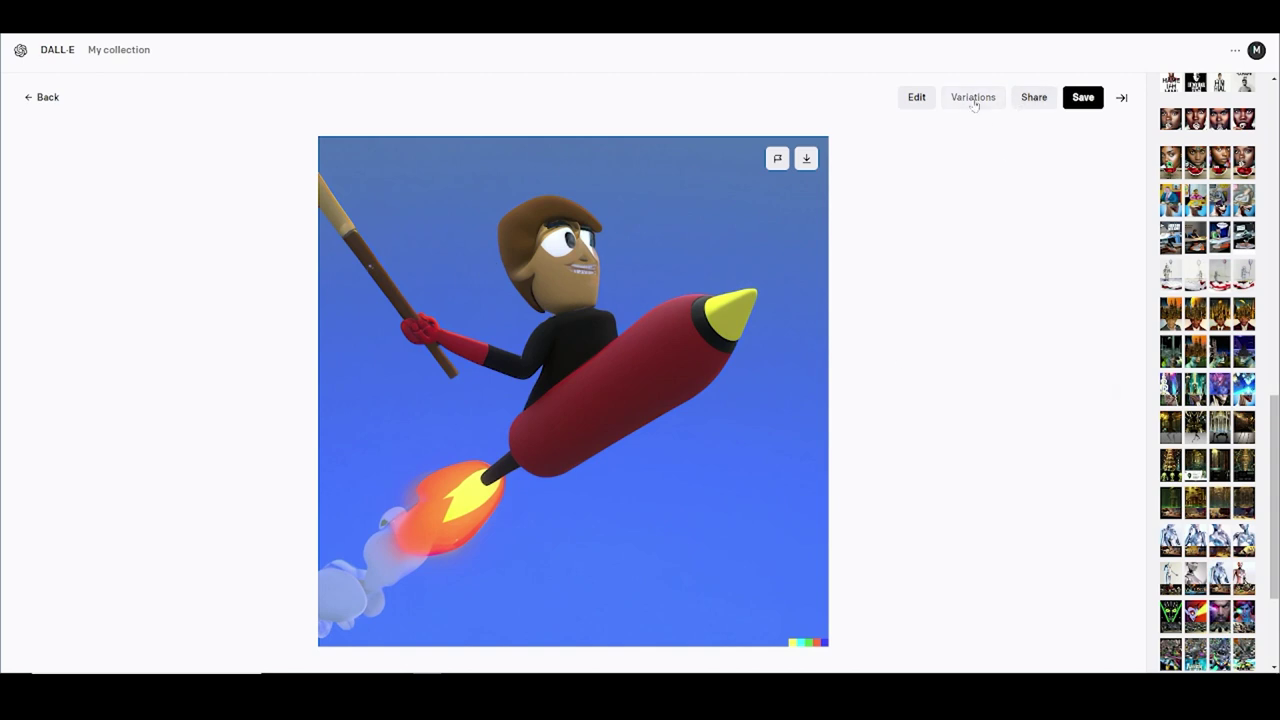
click(41, 97)
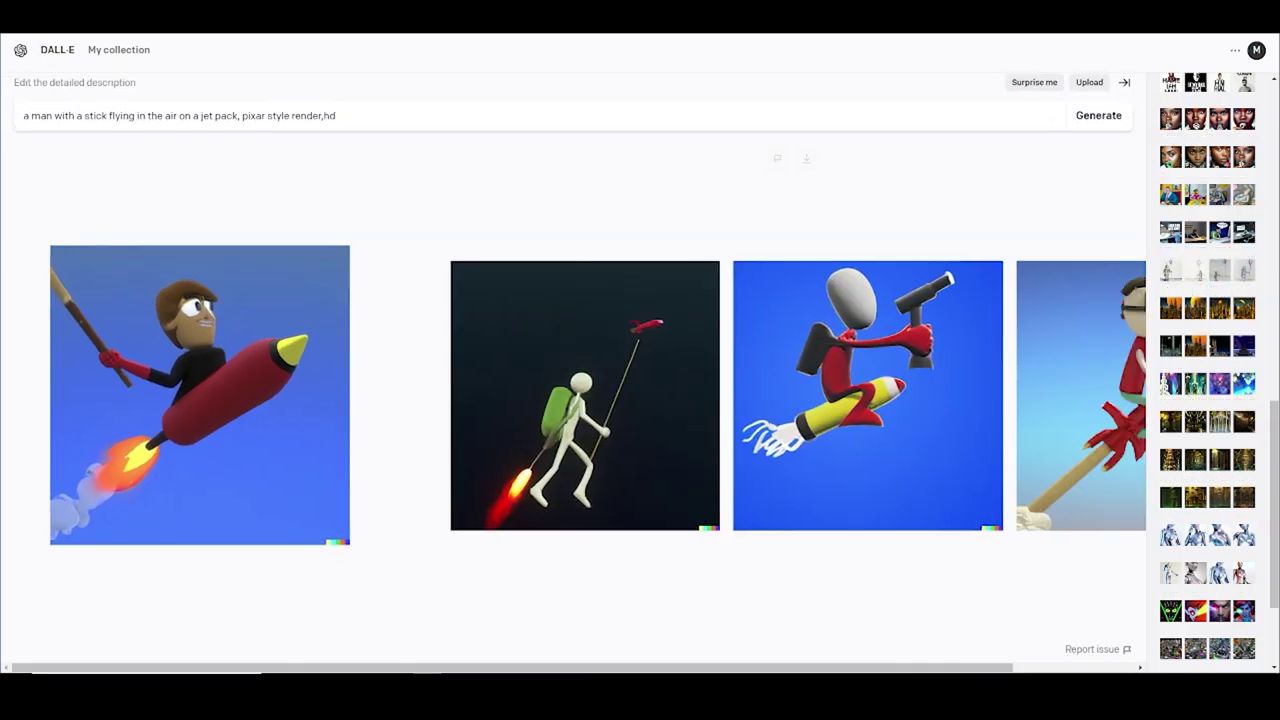
click(455, 375)
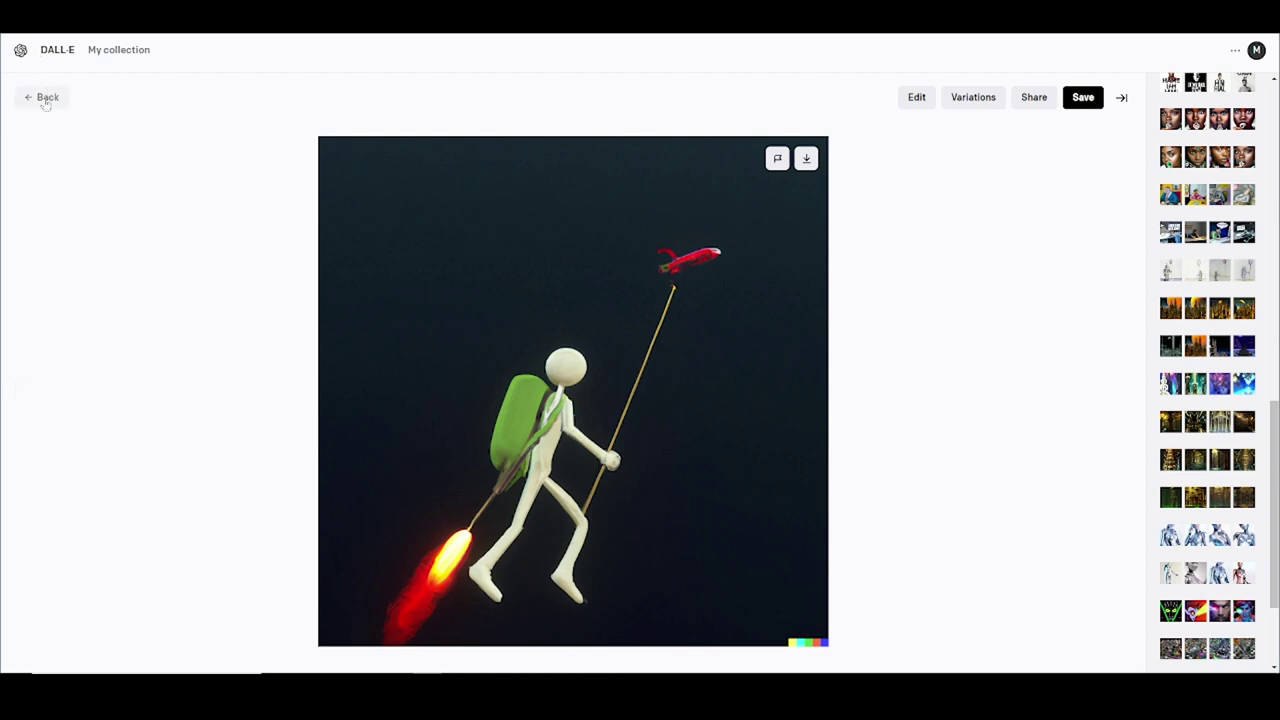
click(45, 97)
click(700, 400)
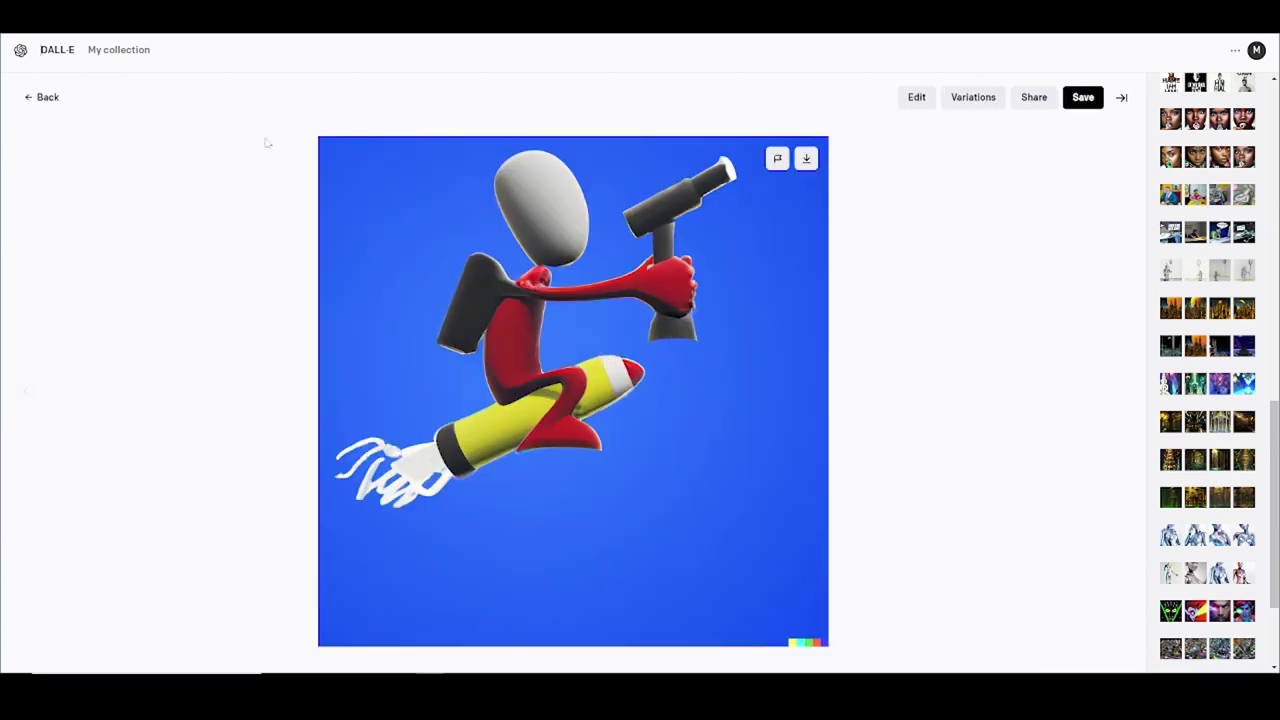
click(47, 97)
click(1014, 334)
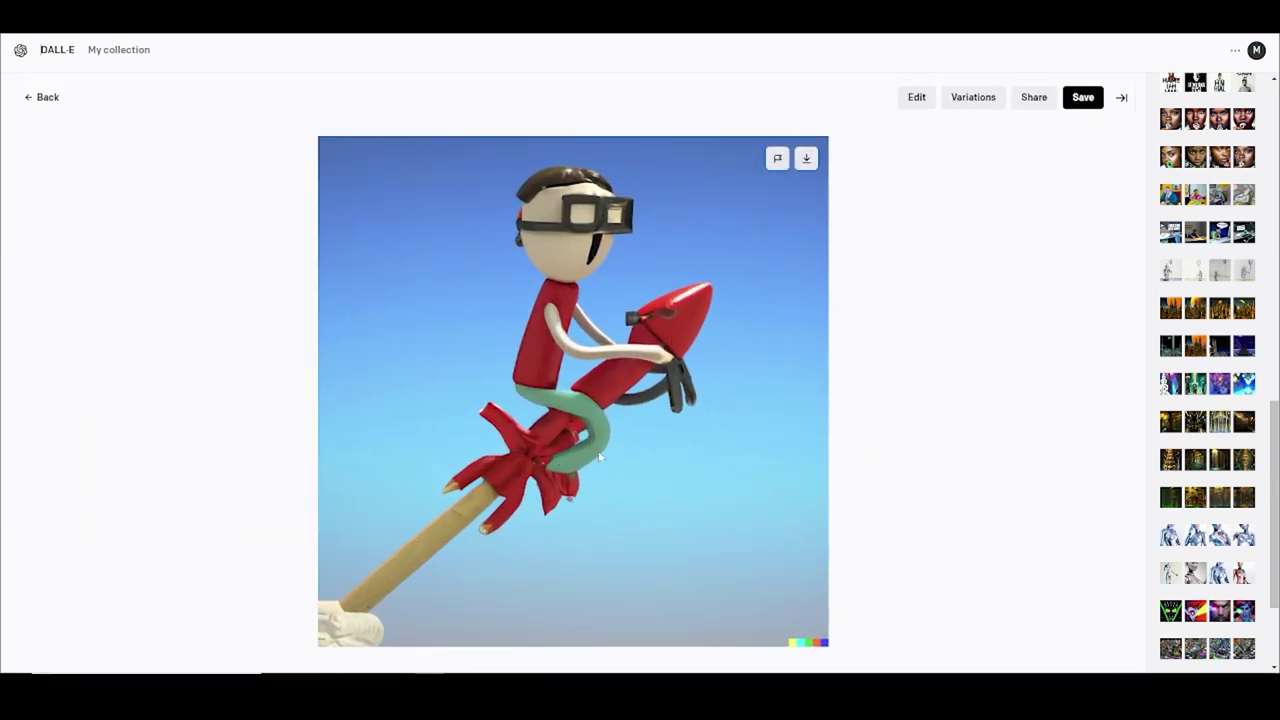
- Leave the jet pack image and view the four street pigeons sword-fighting images from the history at full size, returning to their set
click(41, 100)
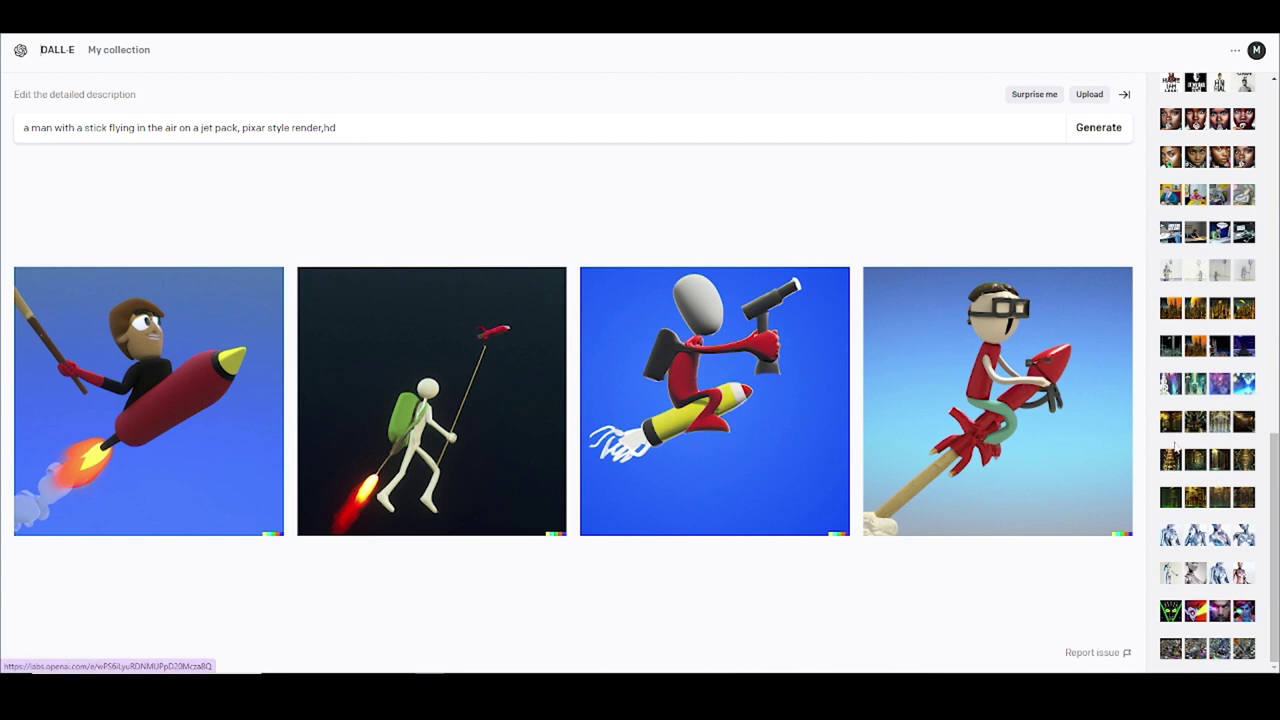
click(1172, 648)
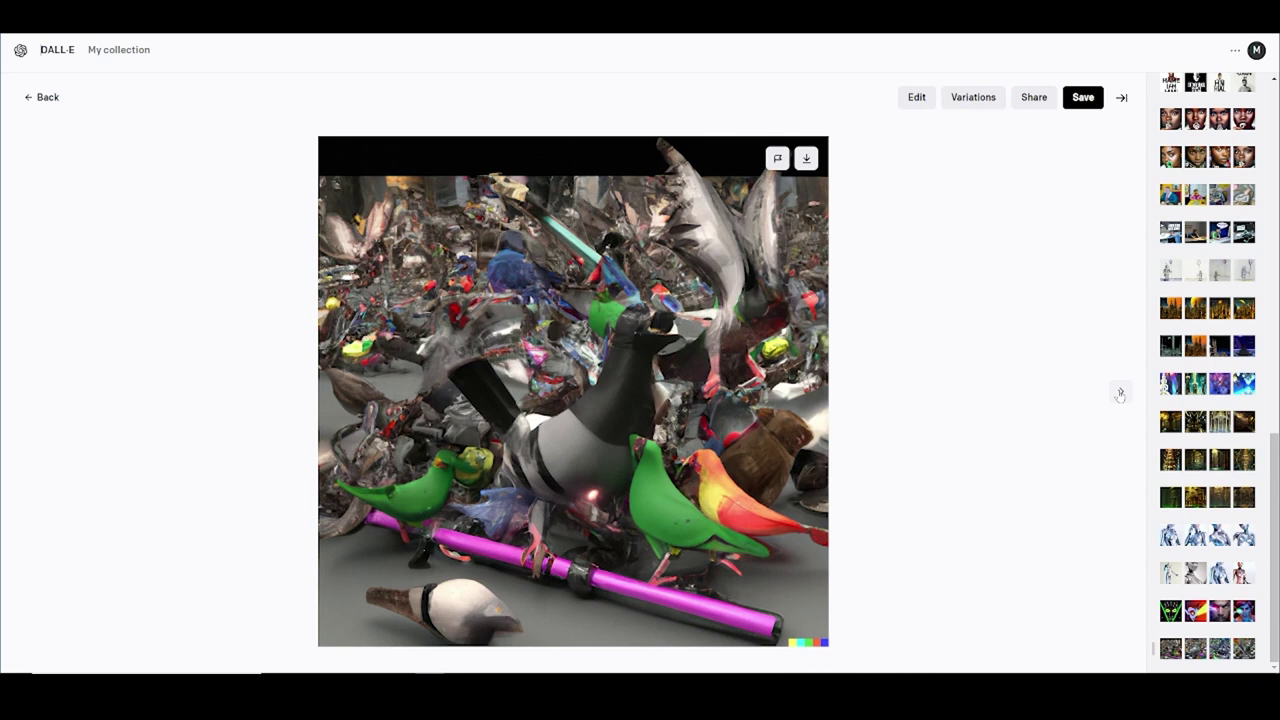
click(1120, 394)
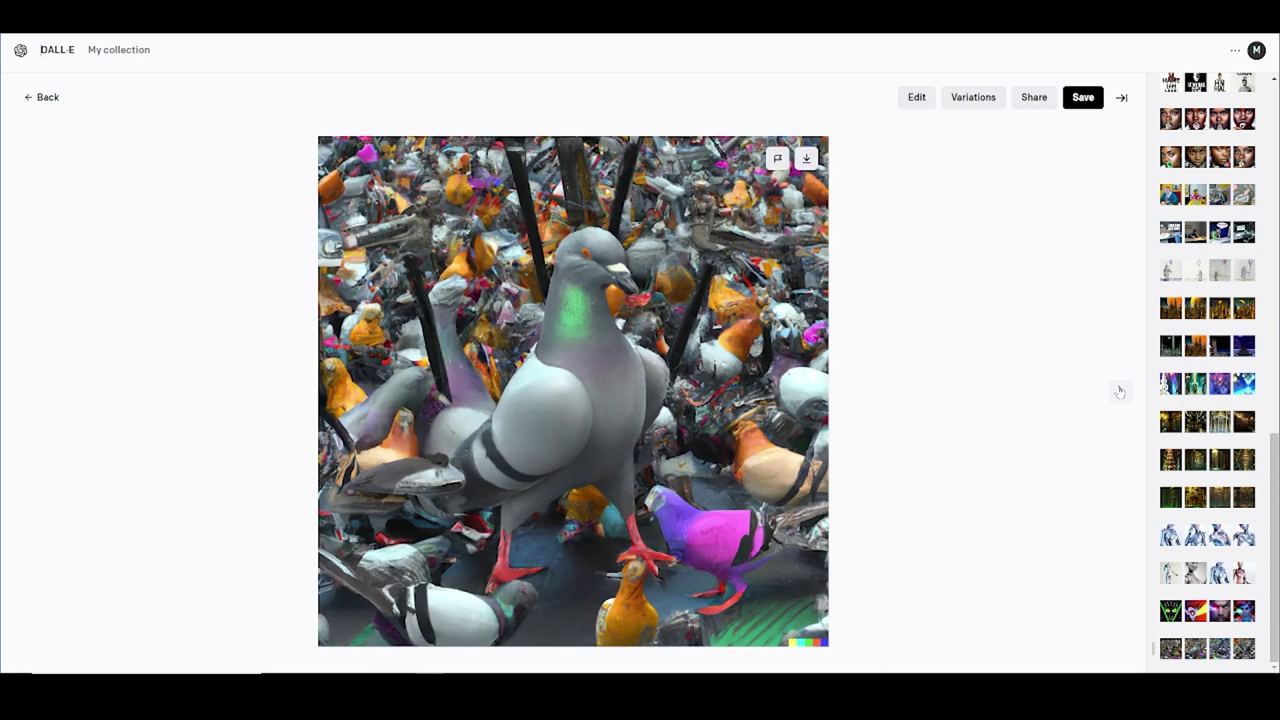
click(1120, 392)
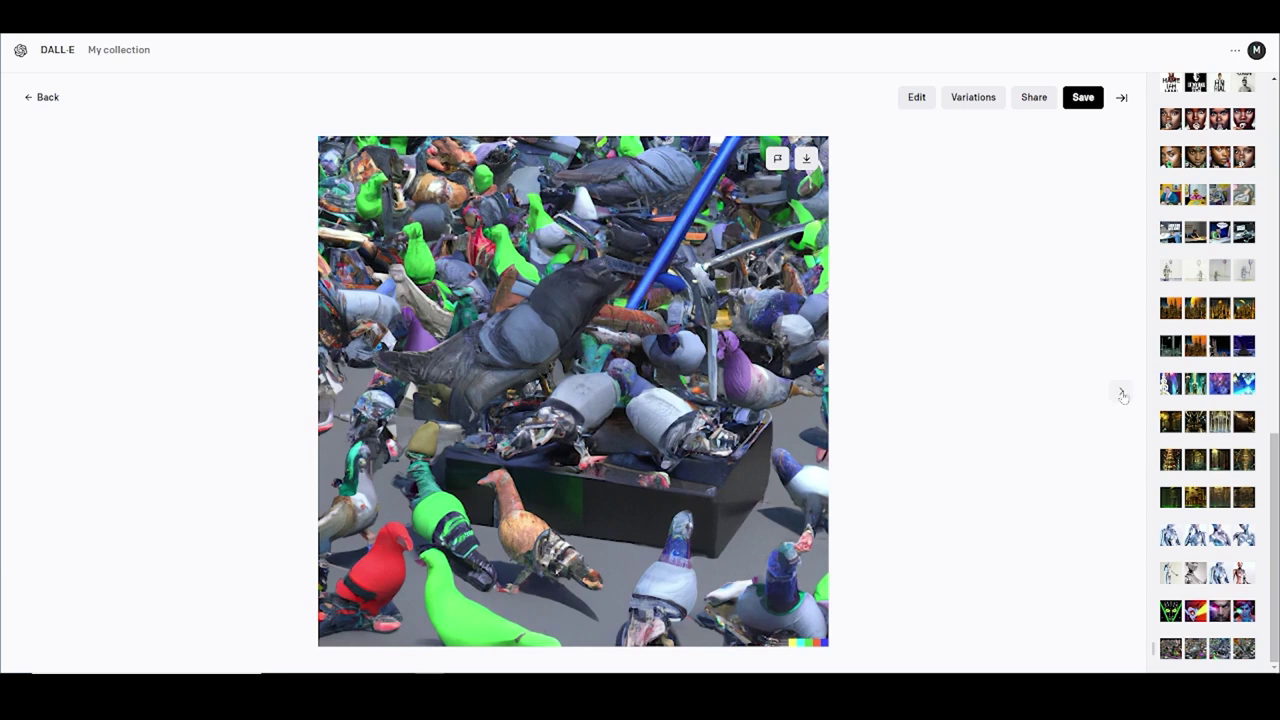
click(1122, 394)
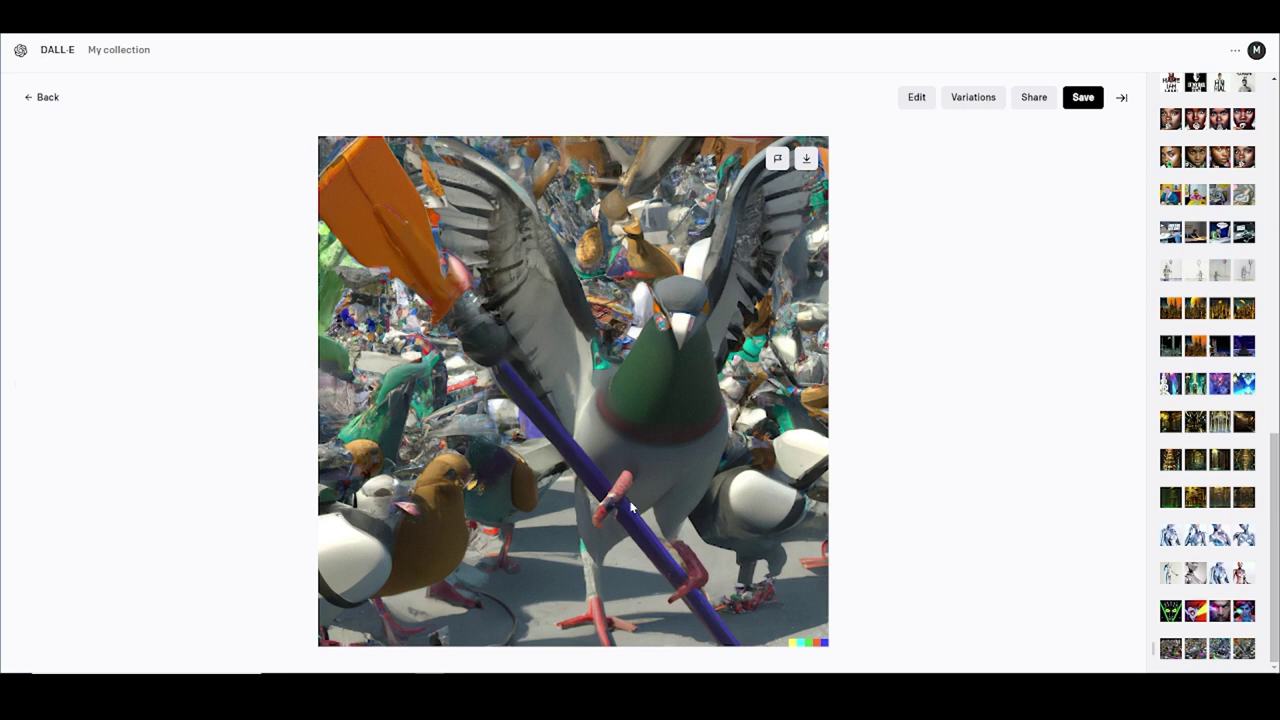
click(42, 99)
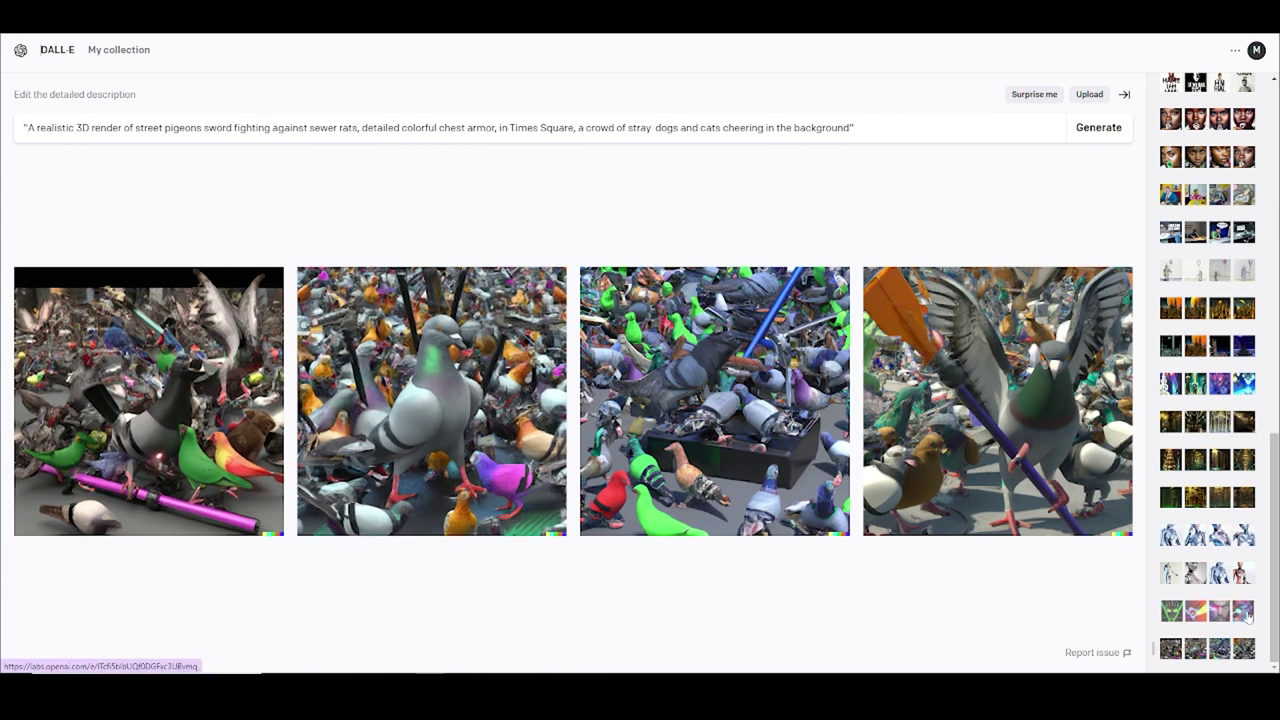
- View each of the four images for "A gremlin human hybrid shooting lasers out of it's eyes" at full size and return to the set
click(1247, 620)
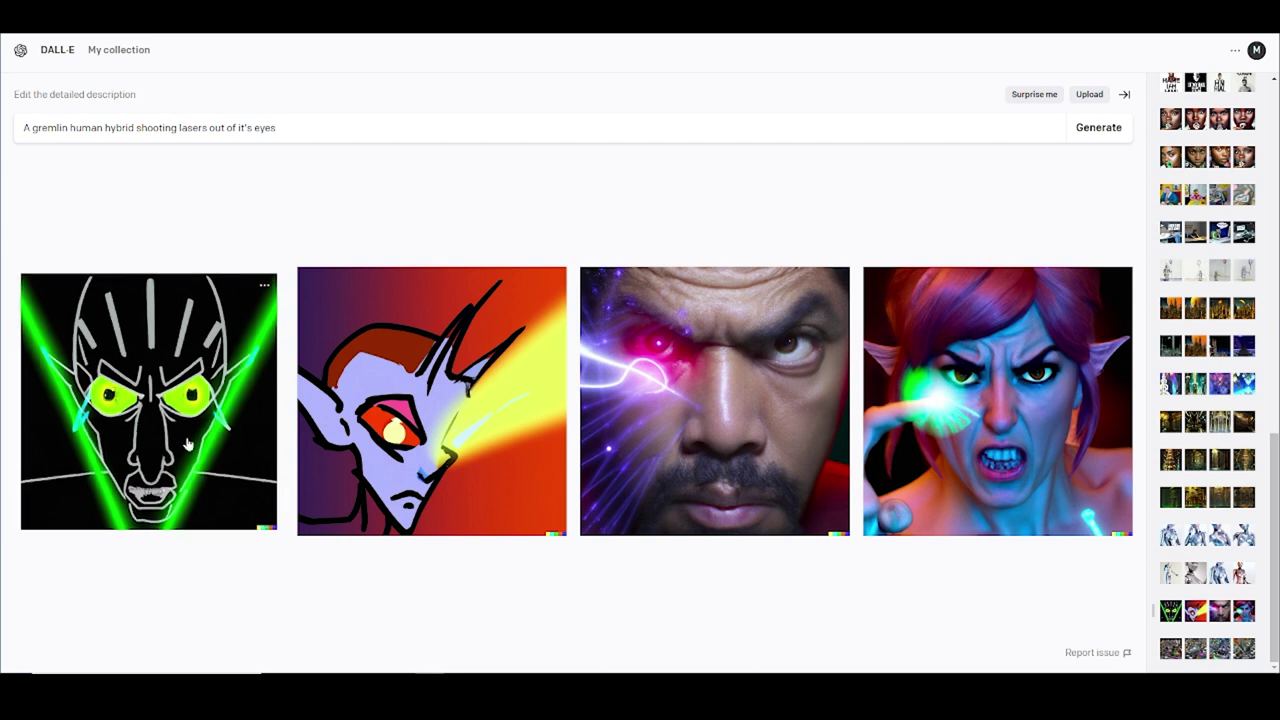
click(196, 483)
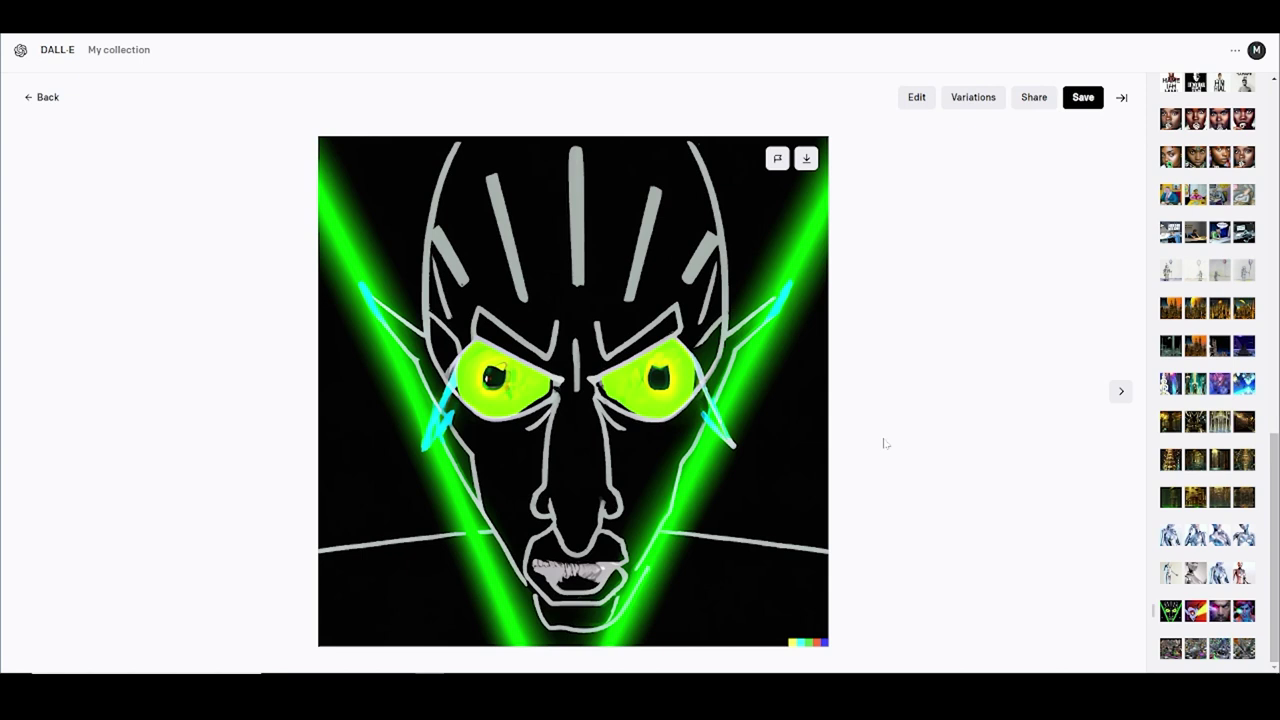
key(Right)
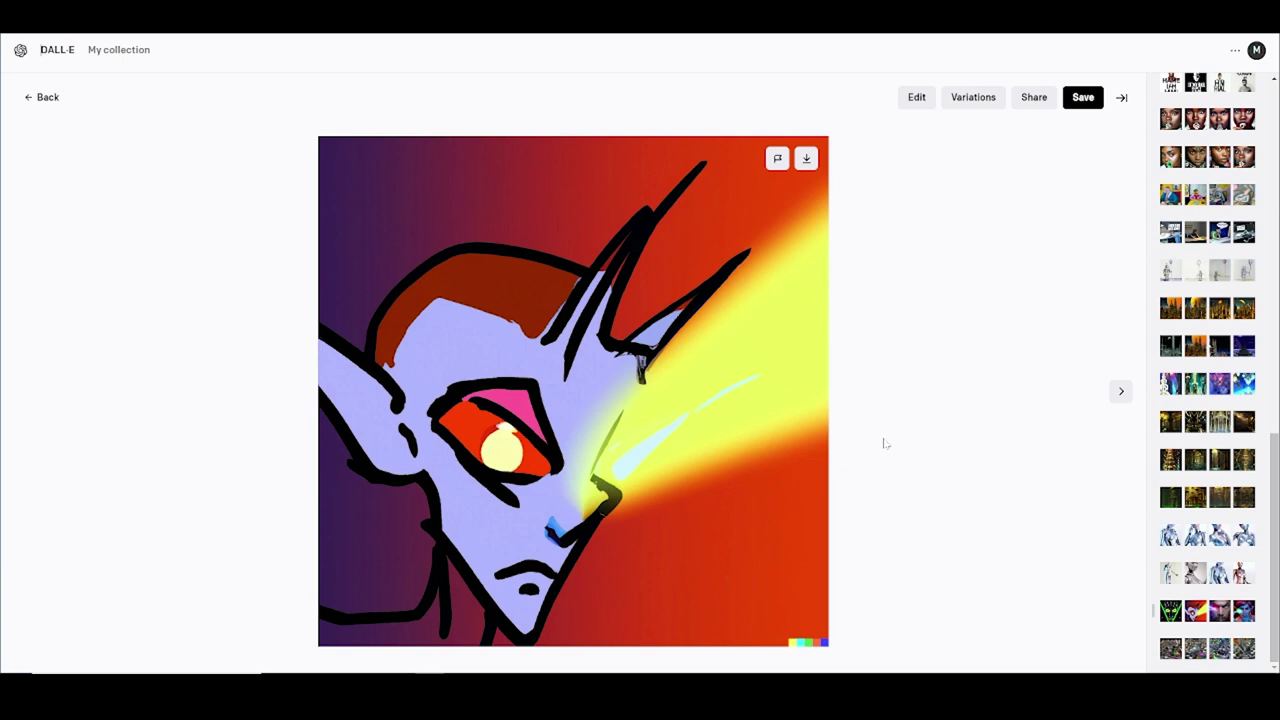
key(Right)
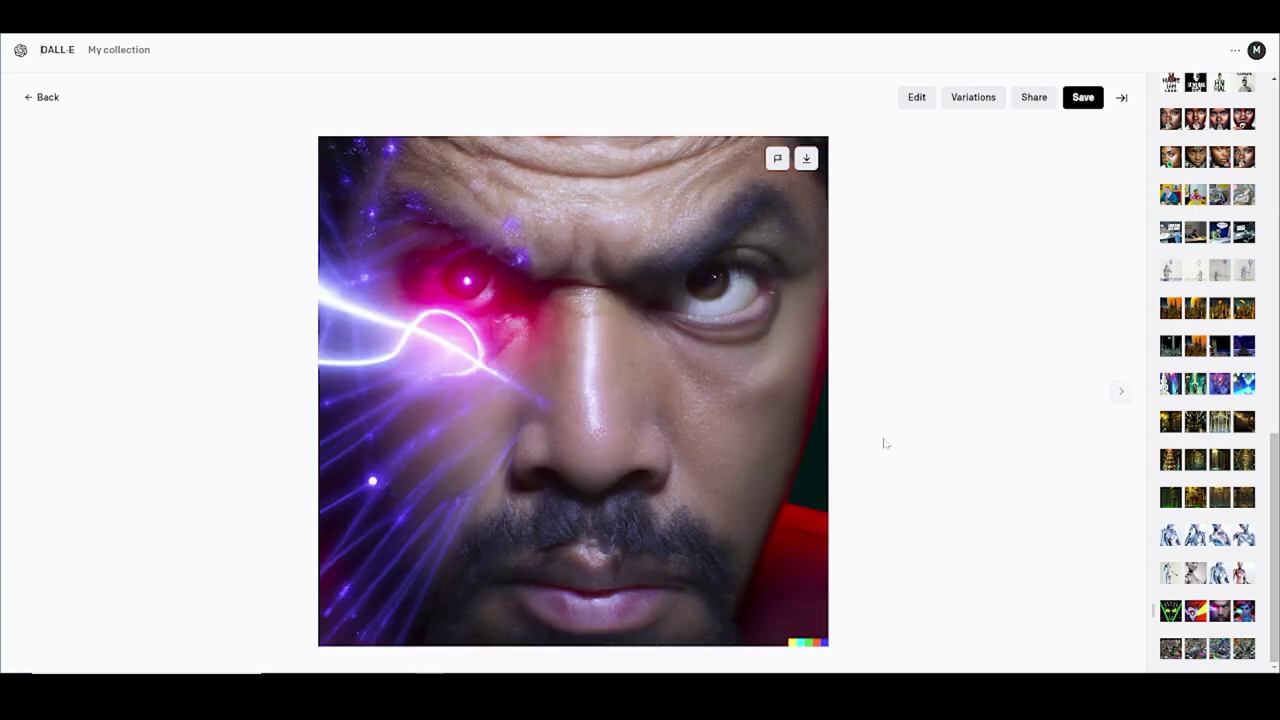
key(Left)
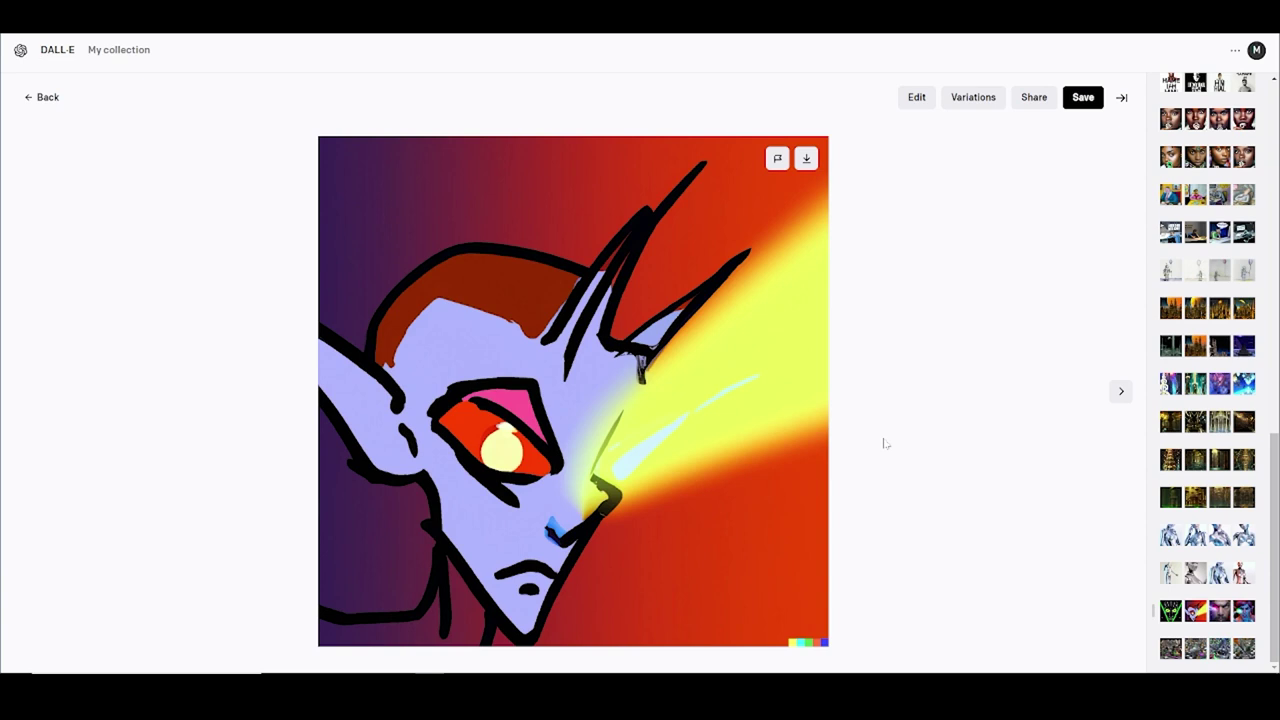
key(Right)
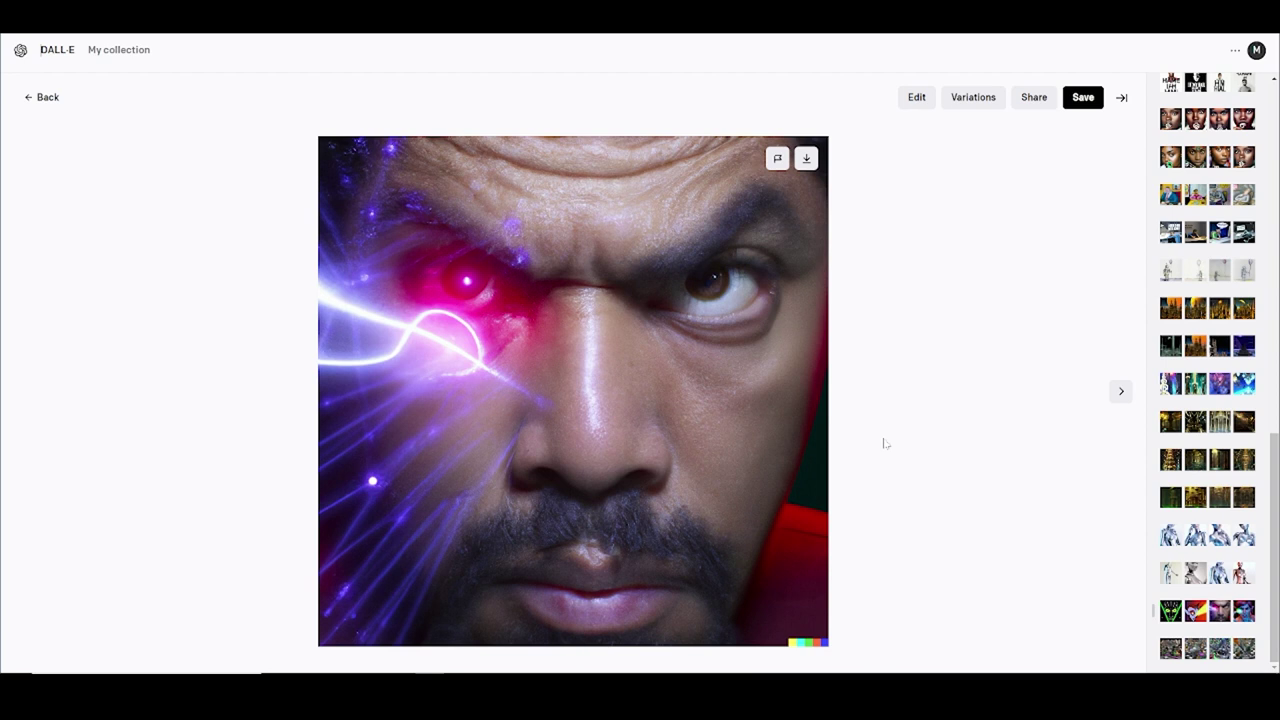
key(Right)
key(Right)
key(Left)
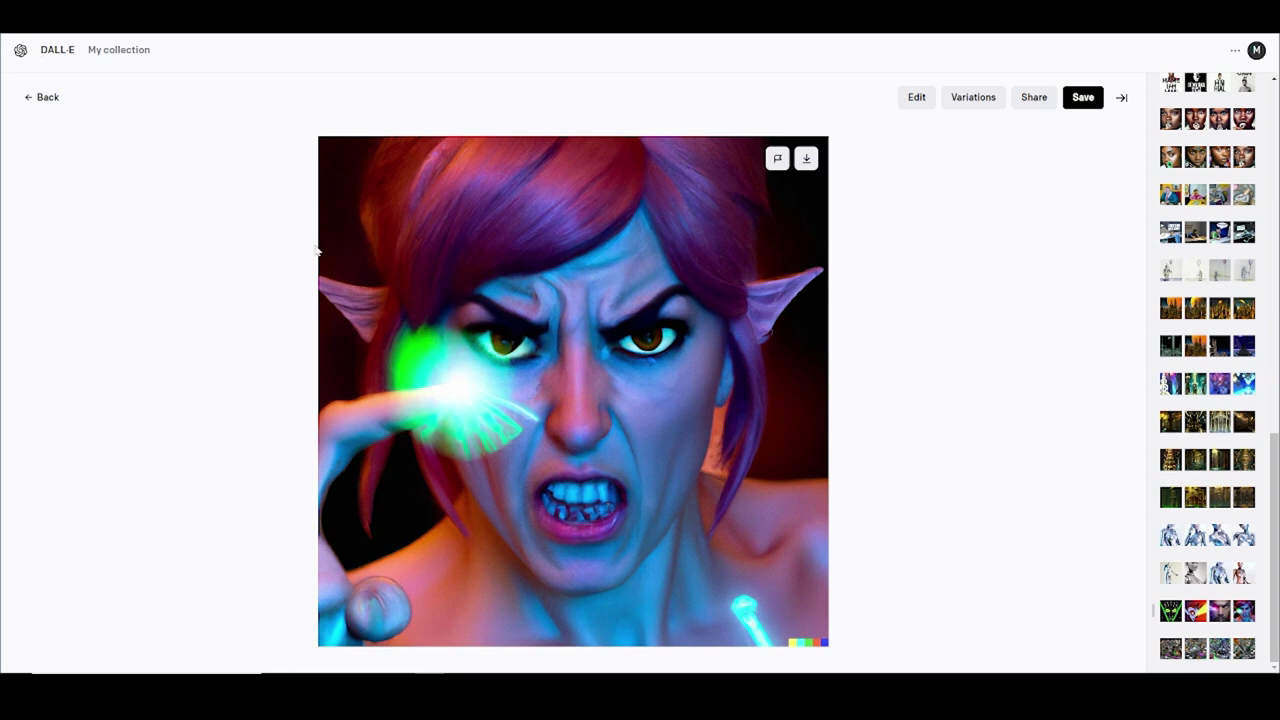
click(45, 97)
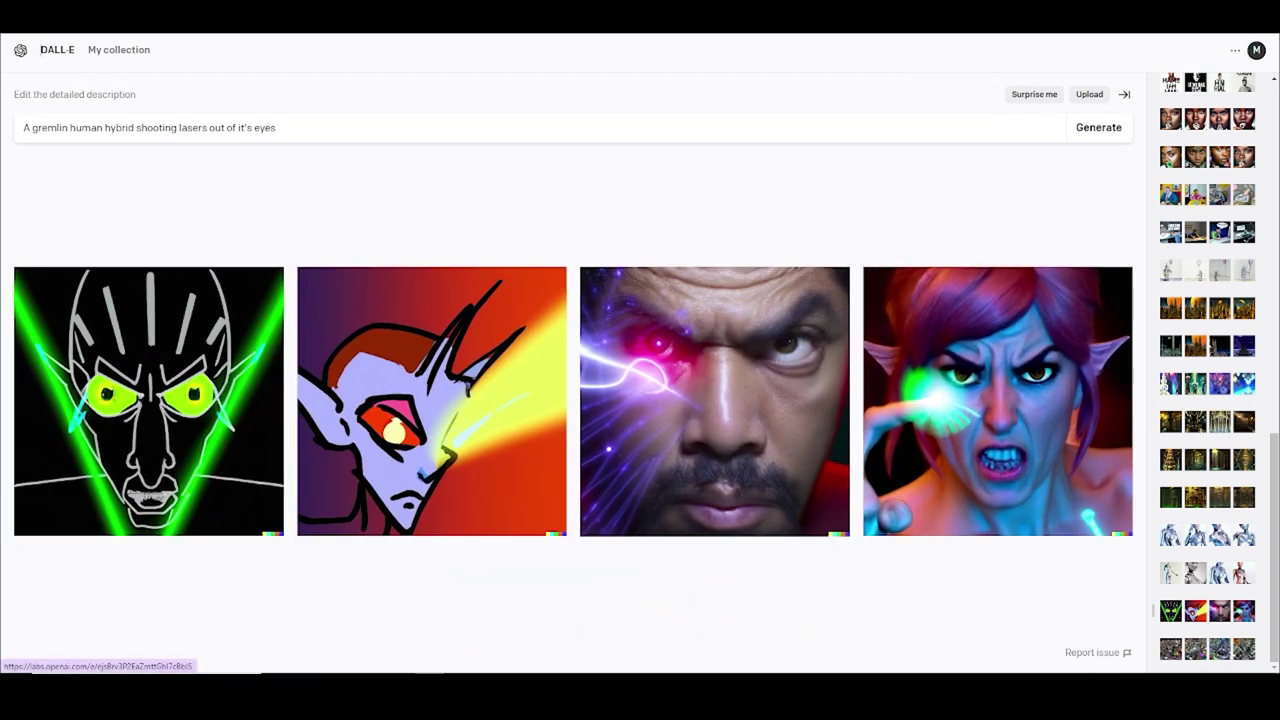
- View the four "beautiful robot woman posing for a photo" renders at full size, and open the set of variations of the silver-blue one
click(1208, 572)
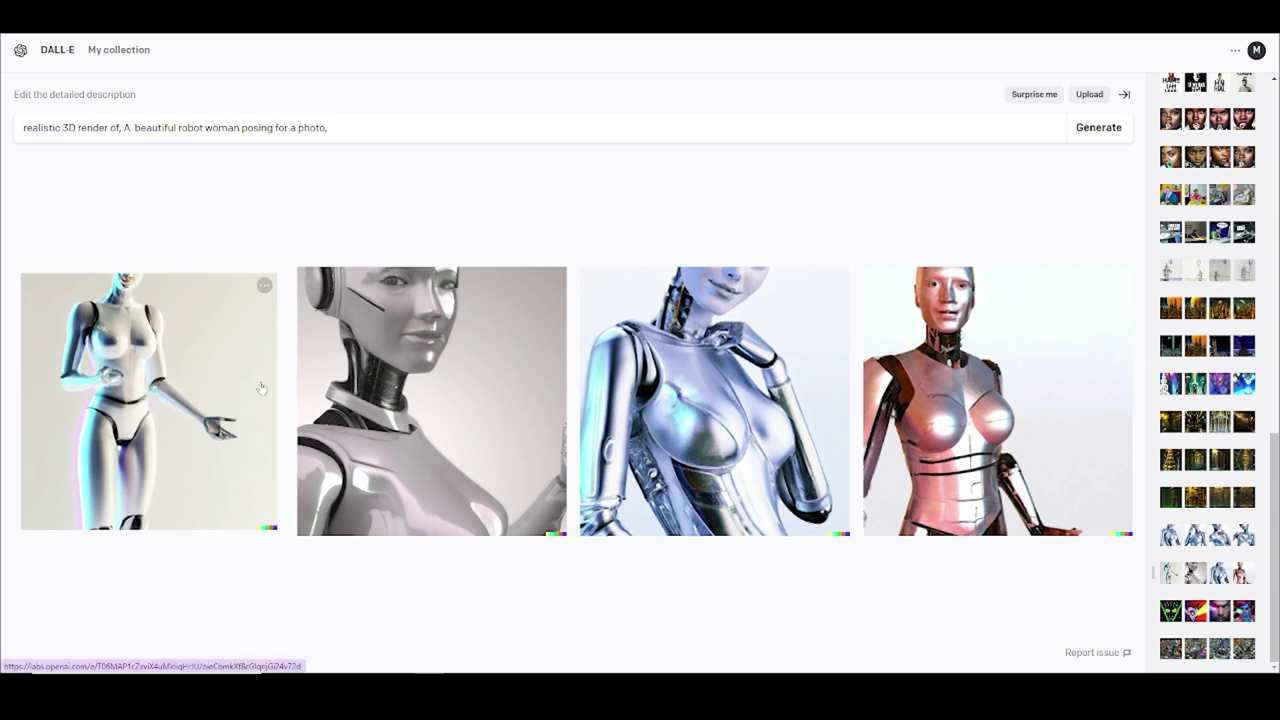
click(187, 393)
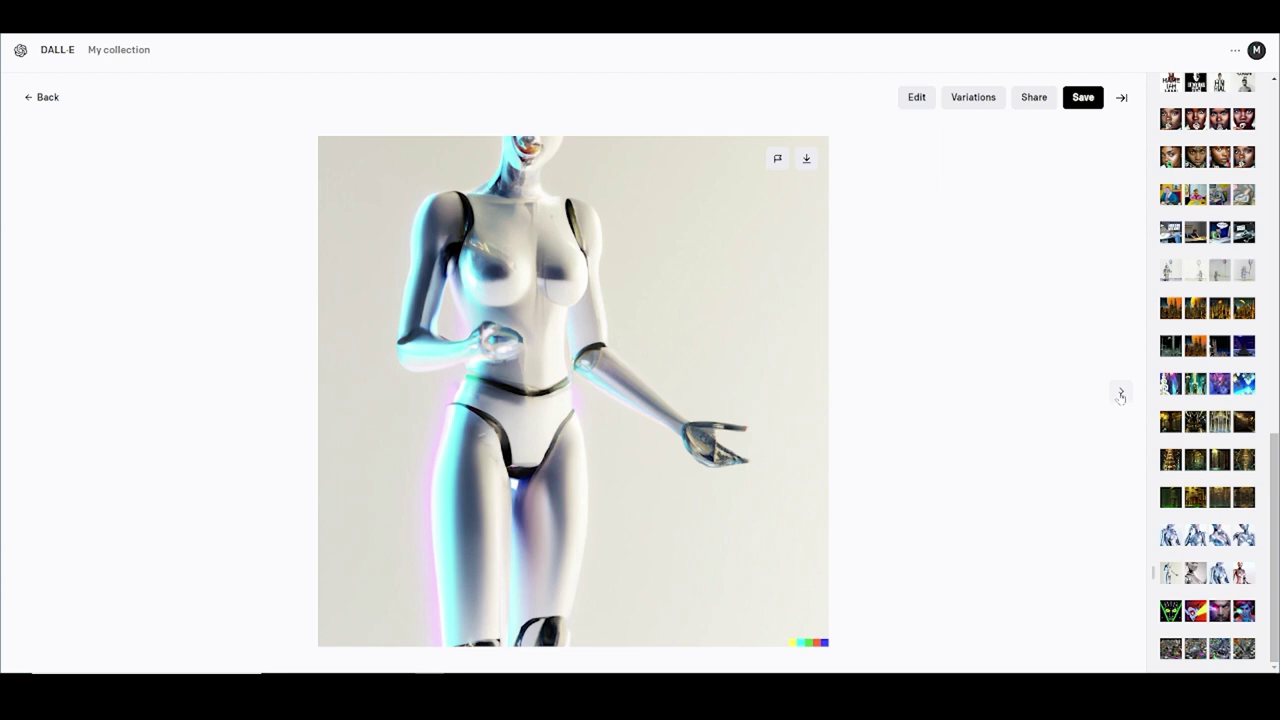
click(1120, 396)
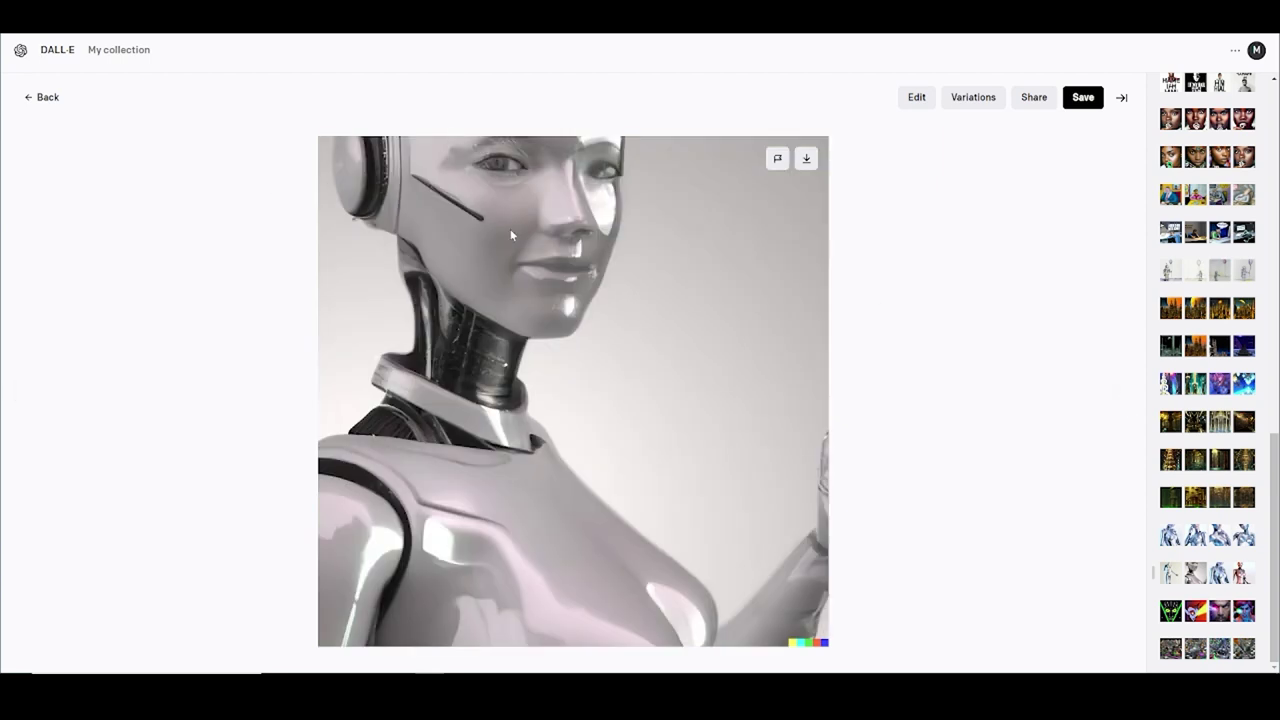
click(1120, 391)
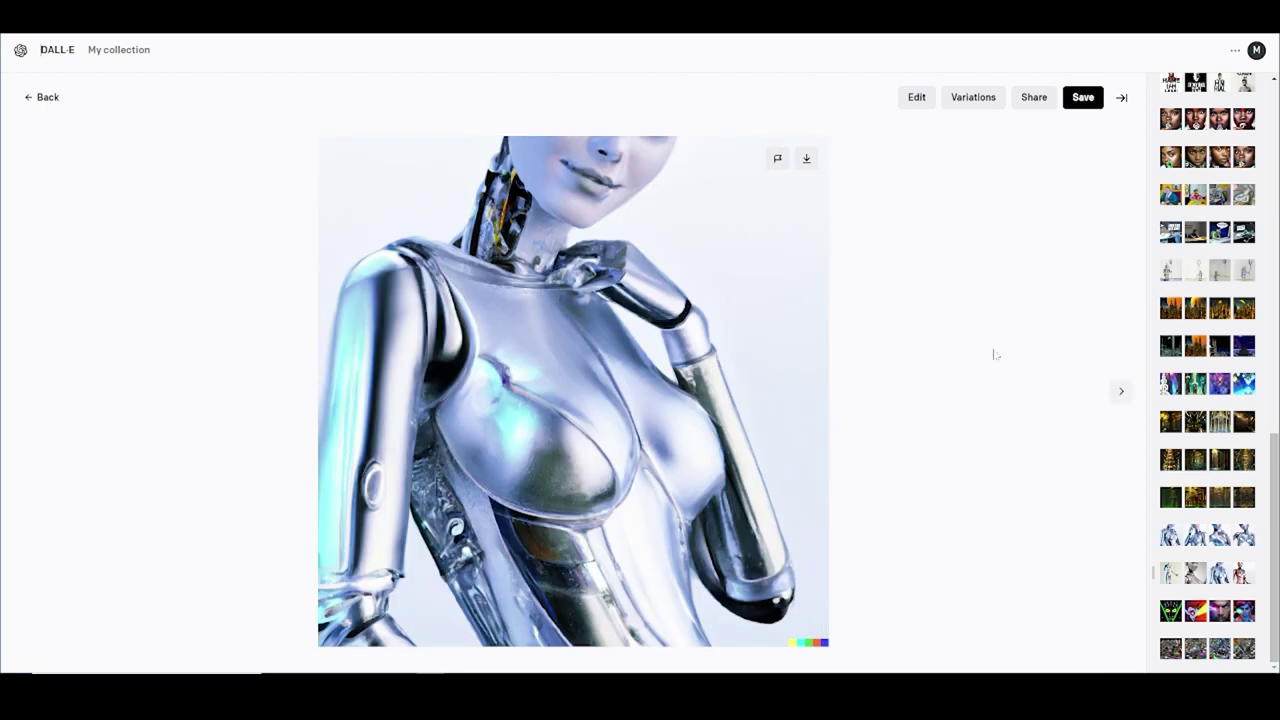
click(43, 99)
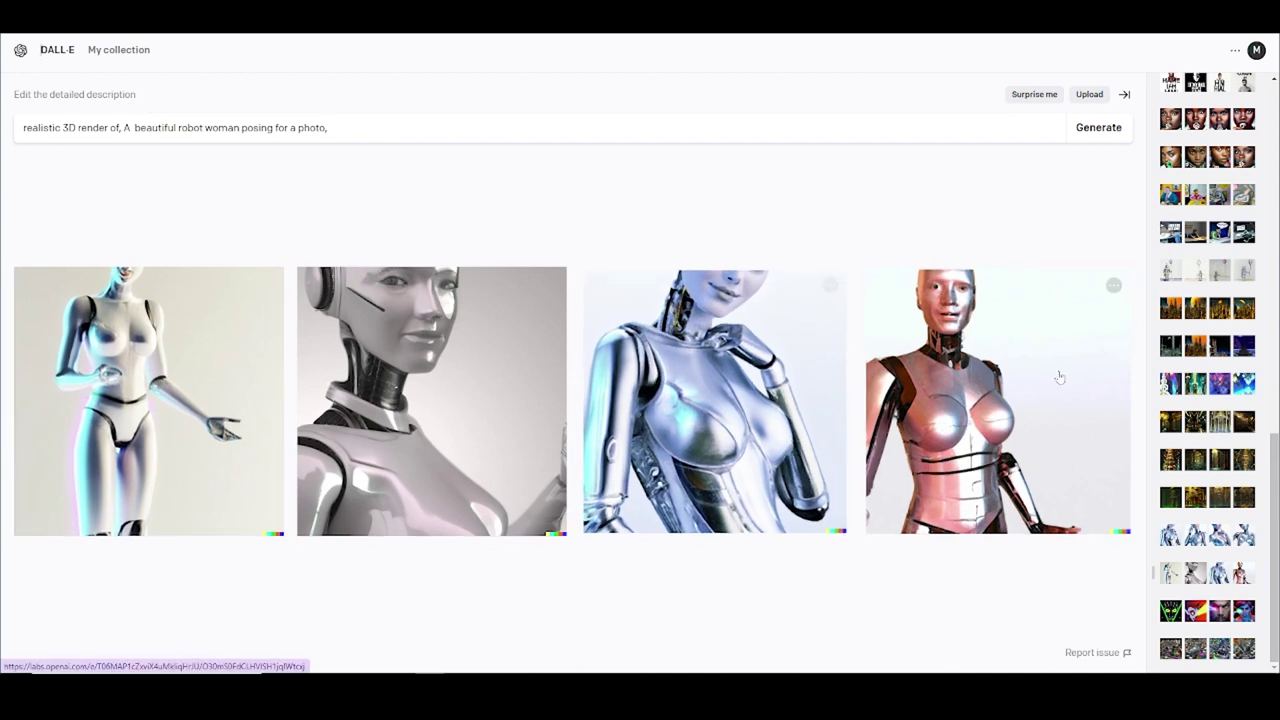
click(978, 372)
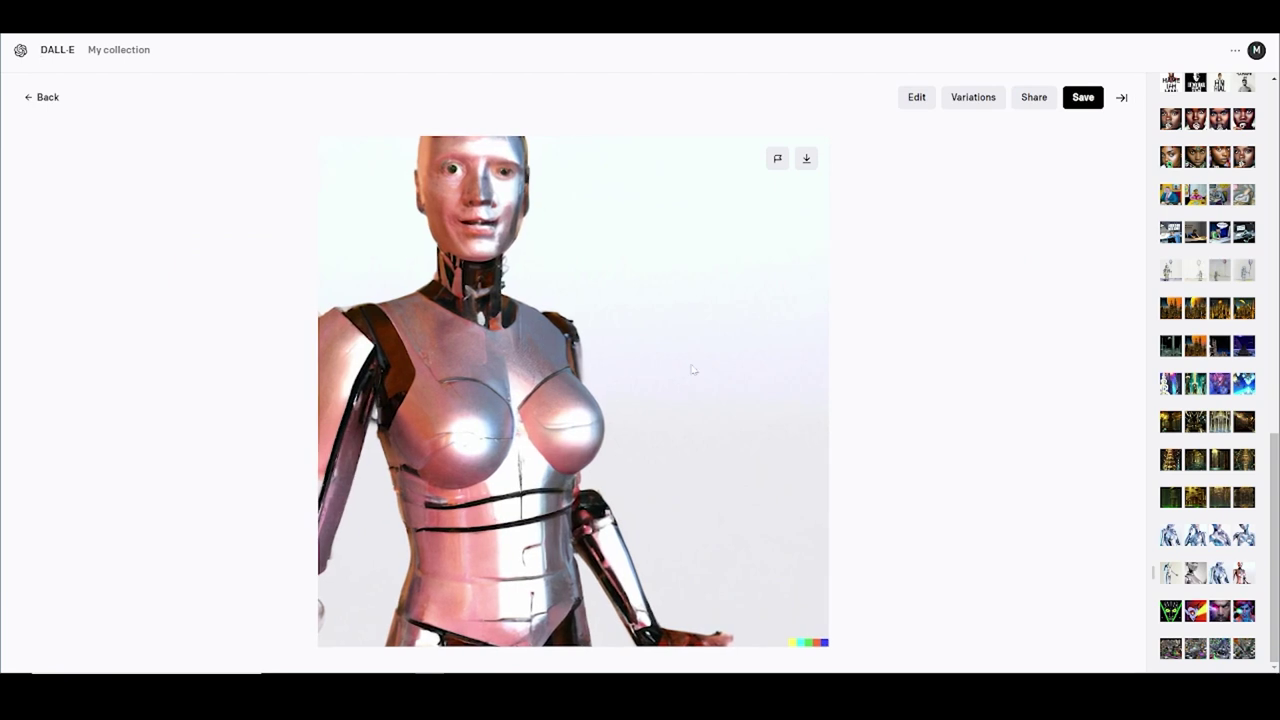
click(32, 100)
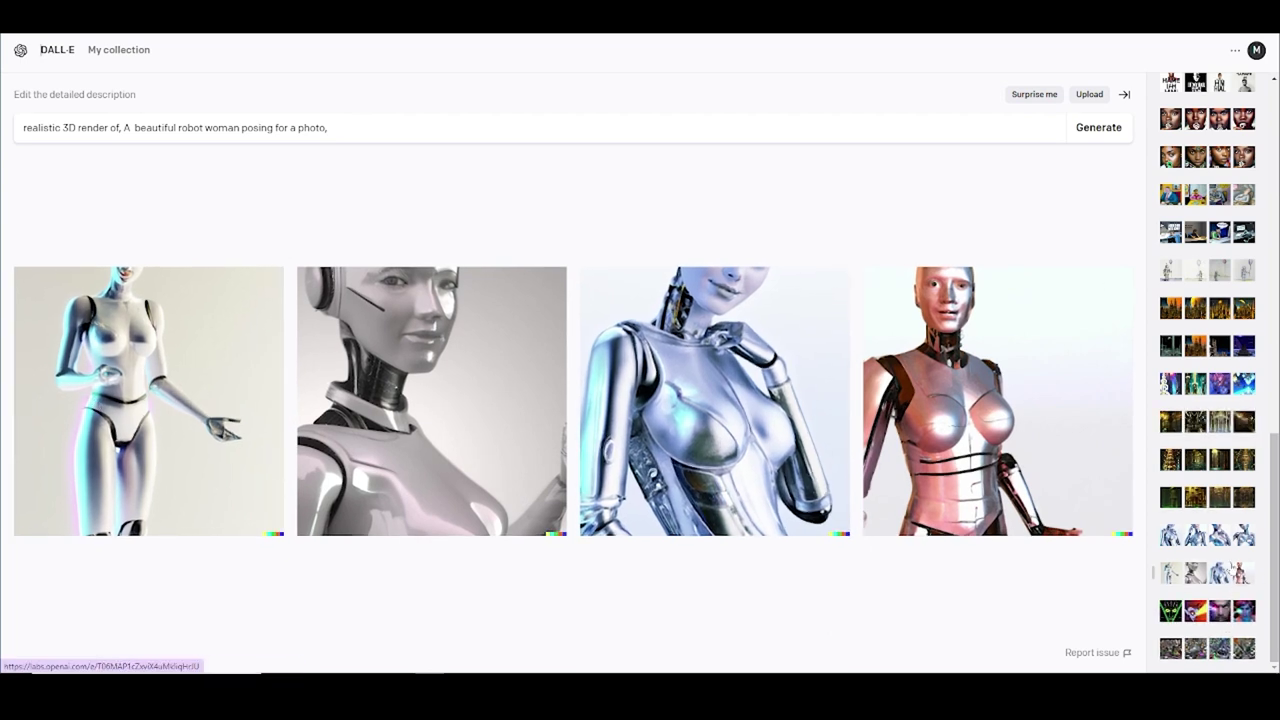
click(1229, 544)
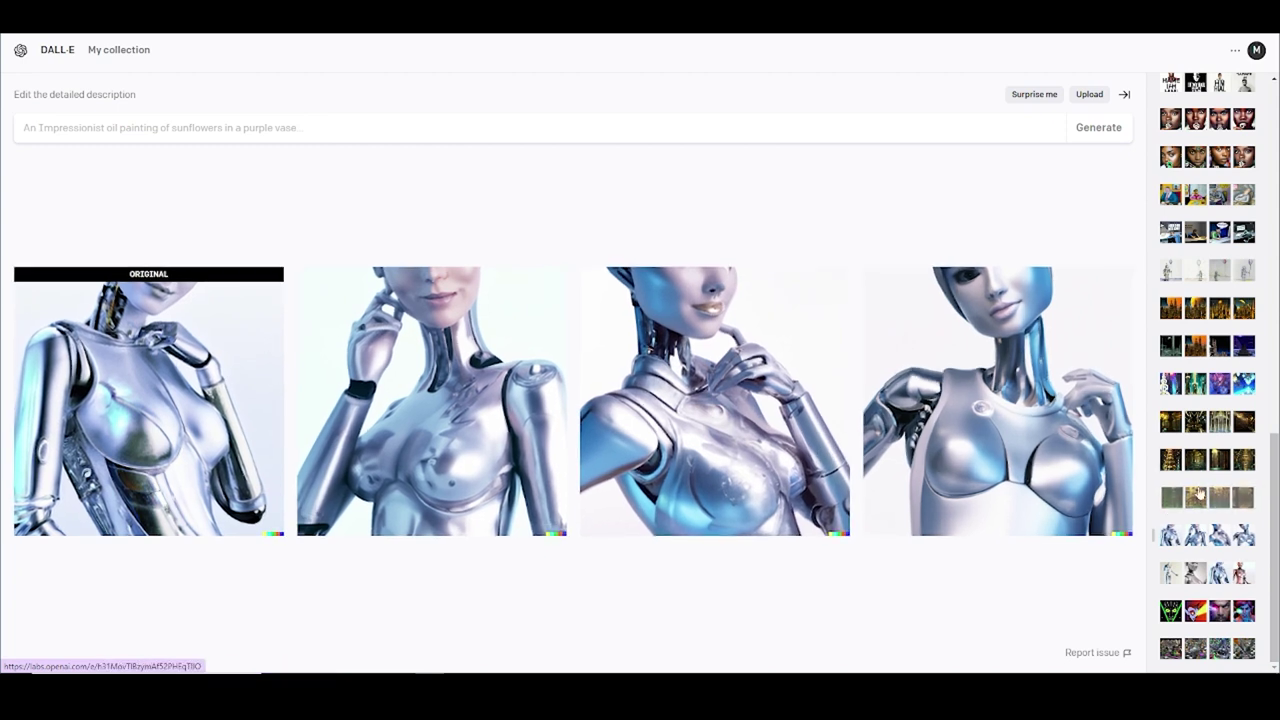
- View each image for "a grand cathedral made of gold, deep under water, digital art, detailed, exotic alien world" at full size, then return to the set
click(1213, 505)
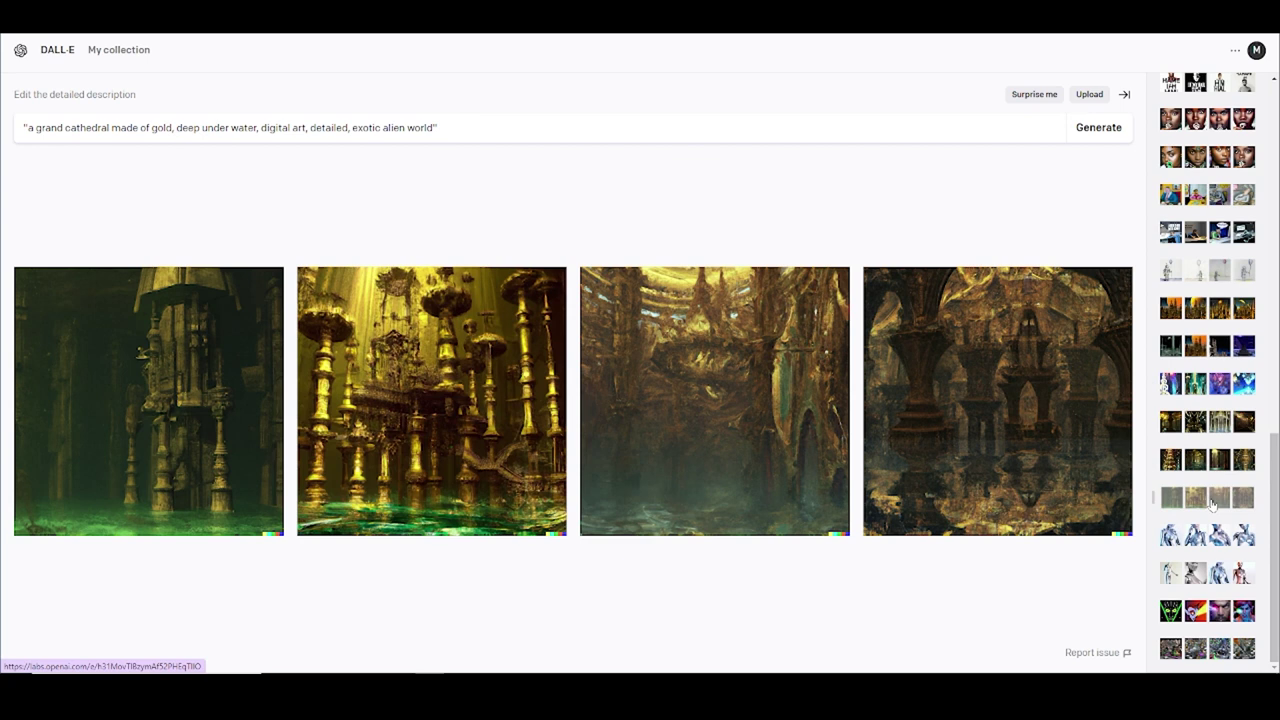
click(100, 376)
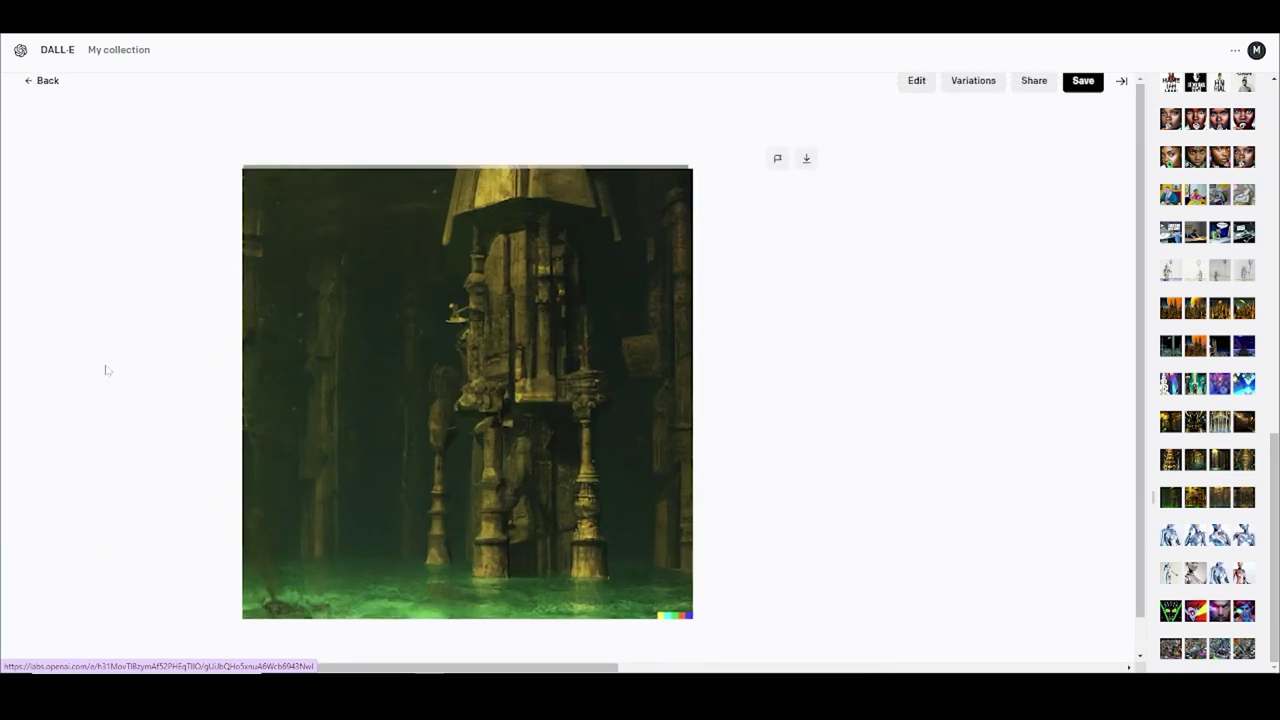
mouse_move(1049, 503)
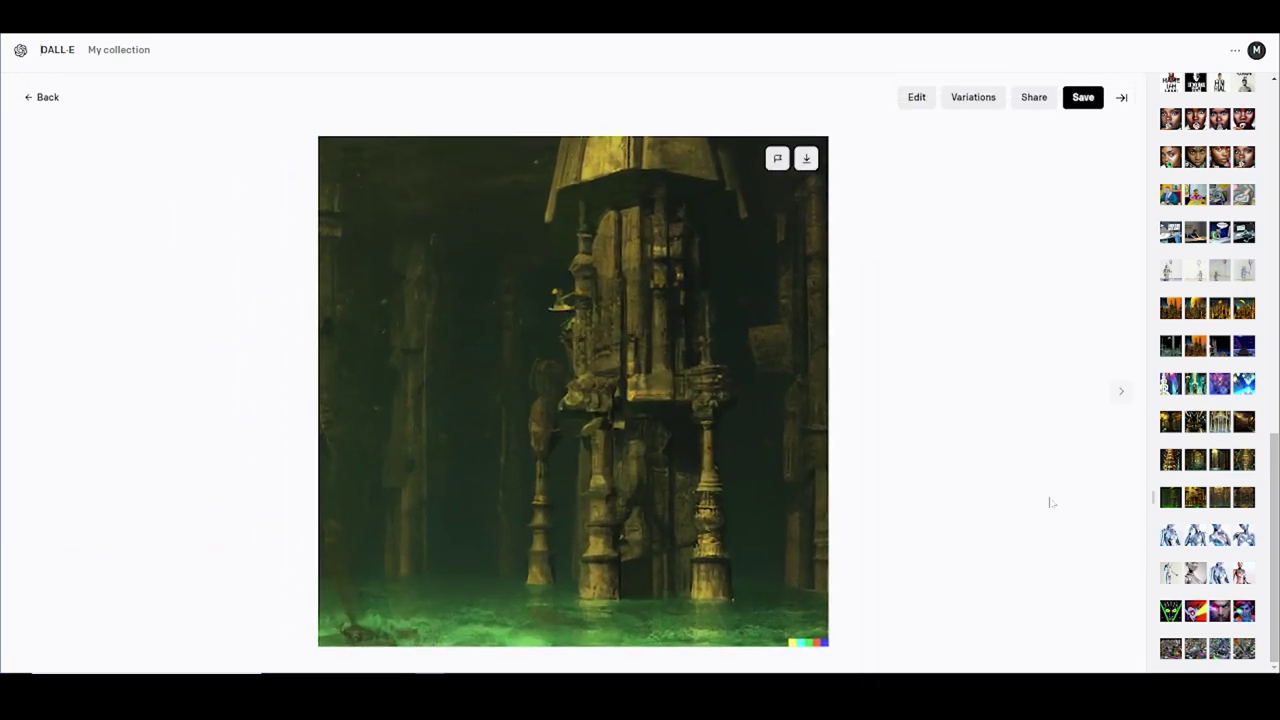
click(1121, 394)
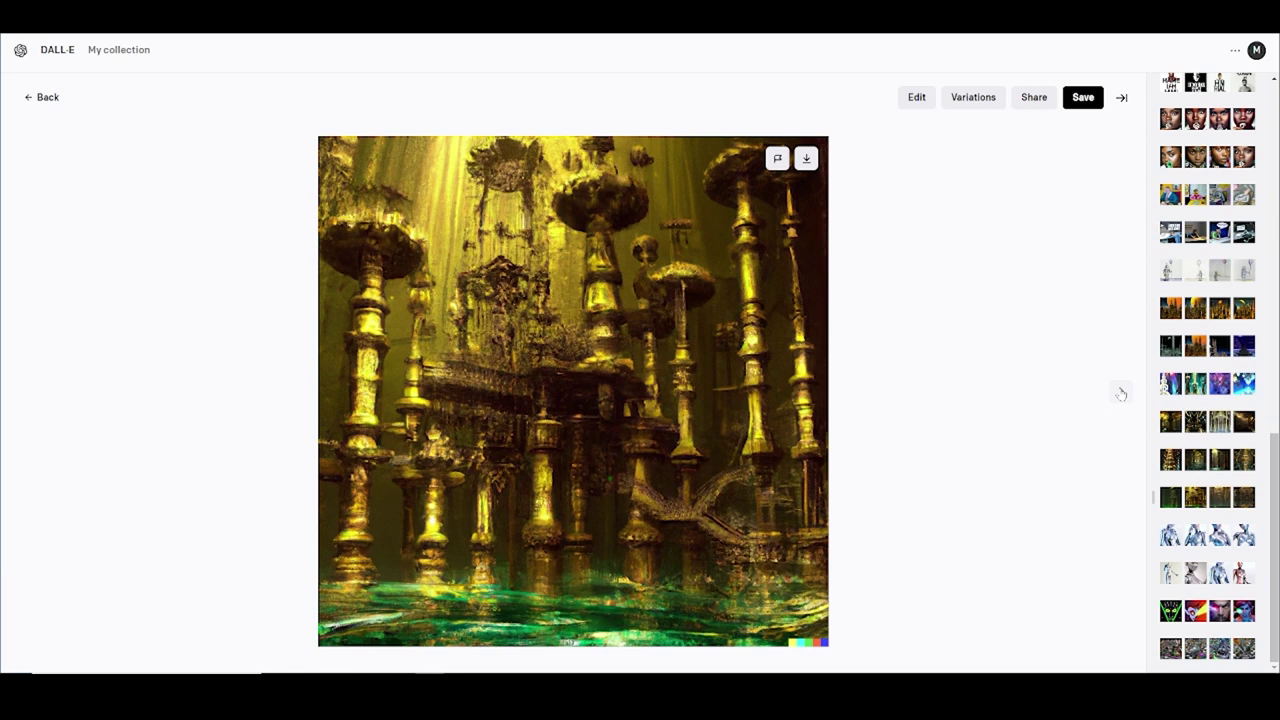
click(1121, 394)
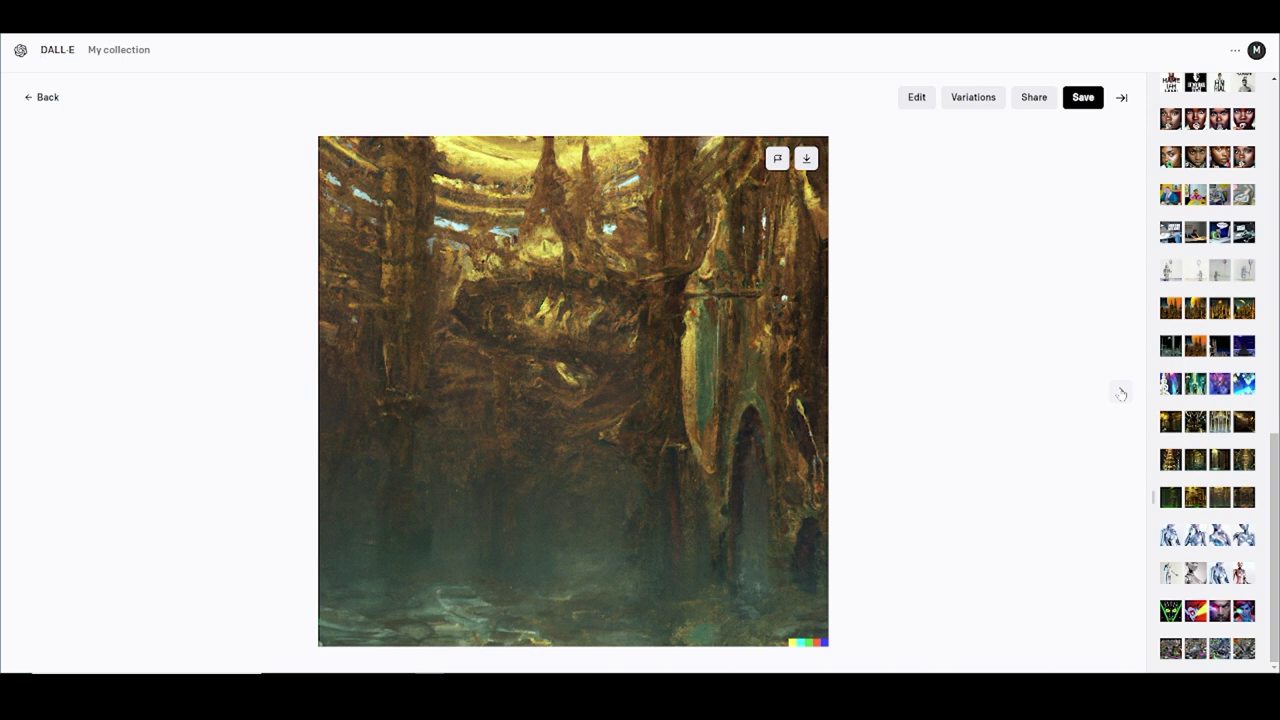
click(1121, 394)
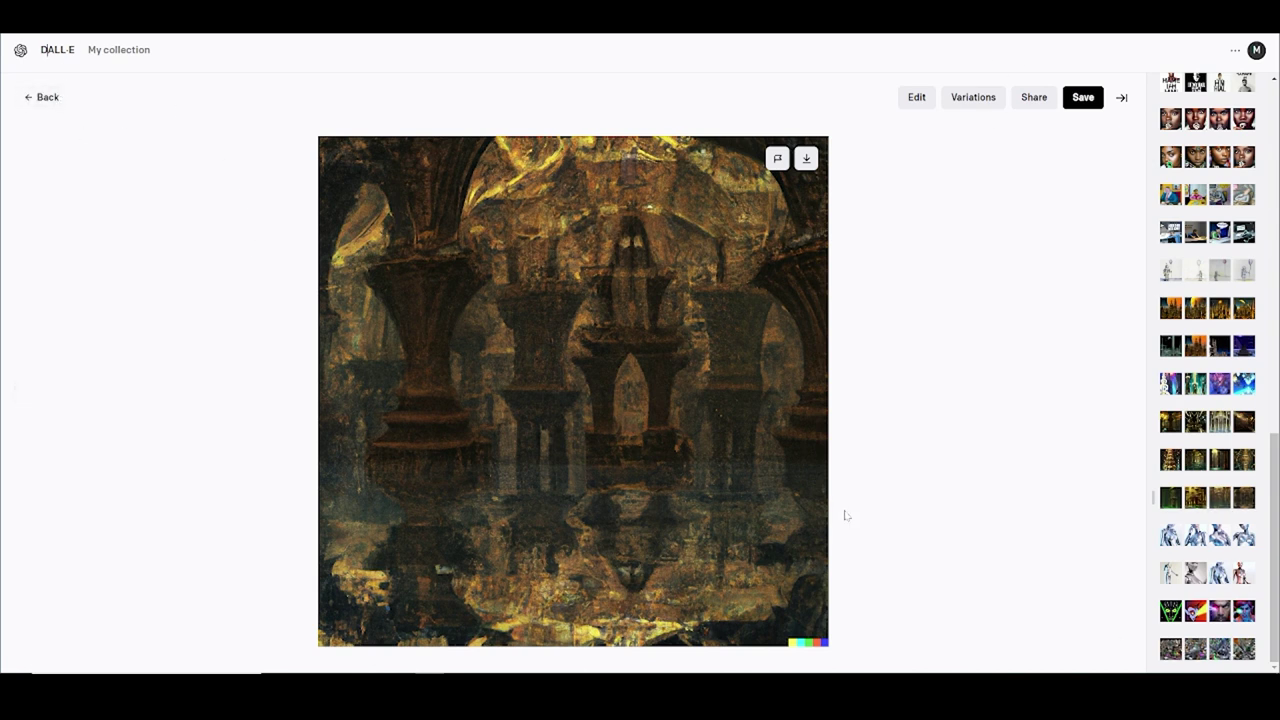
click(44, 98)
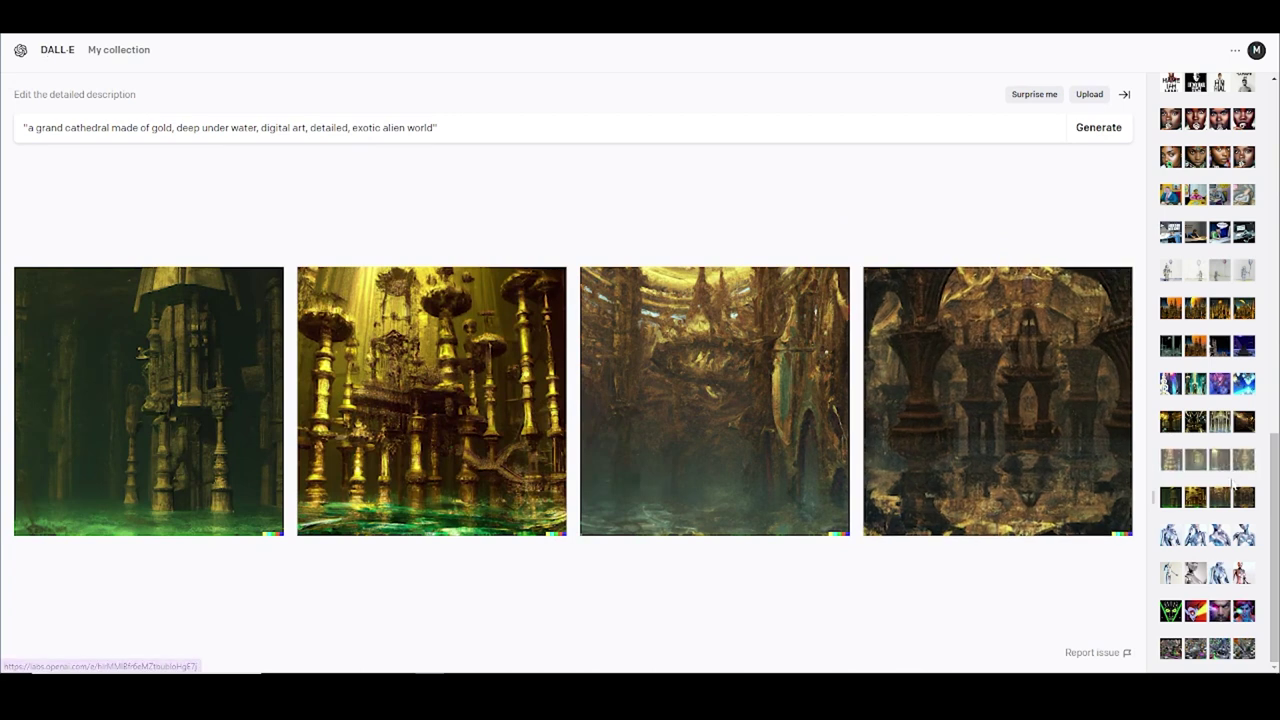
- Open the golden underwater cathedral set whose prompt adds "with colorful lights" and view each of its four images at full size
click(1240, 466)
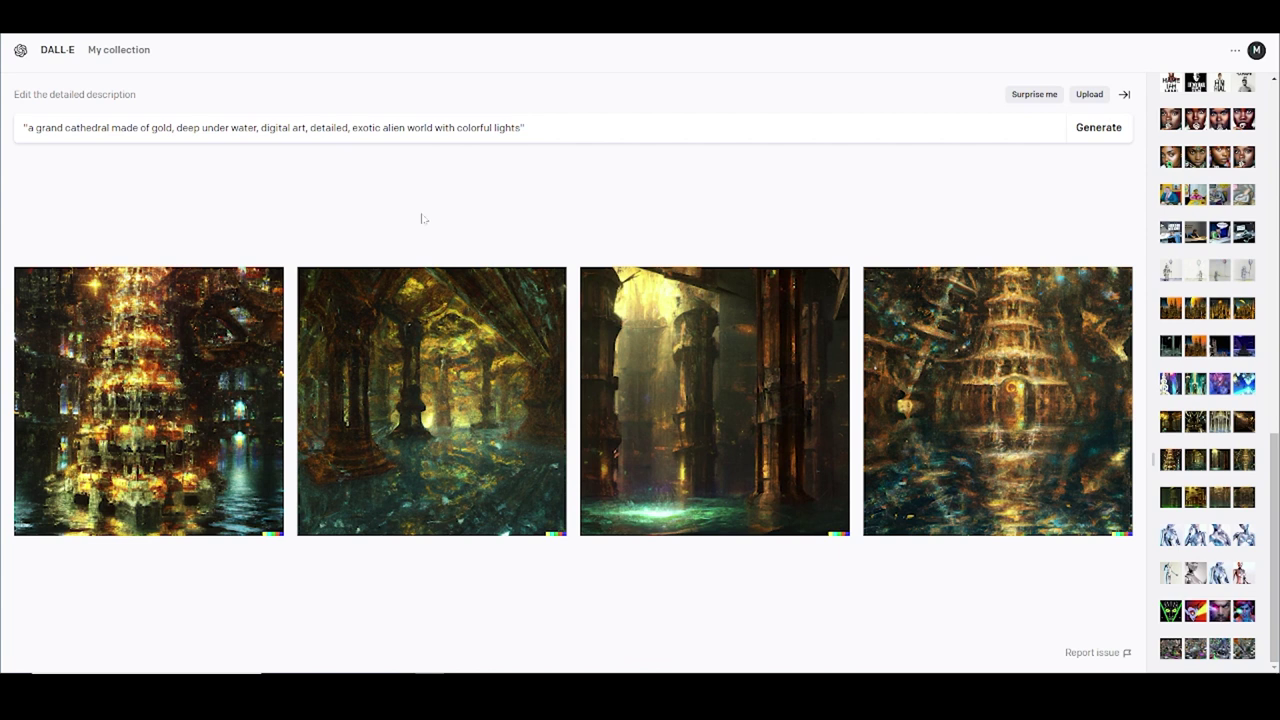
click(381, 127)
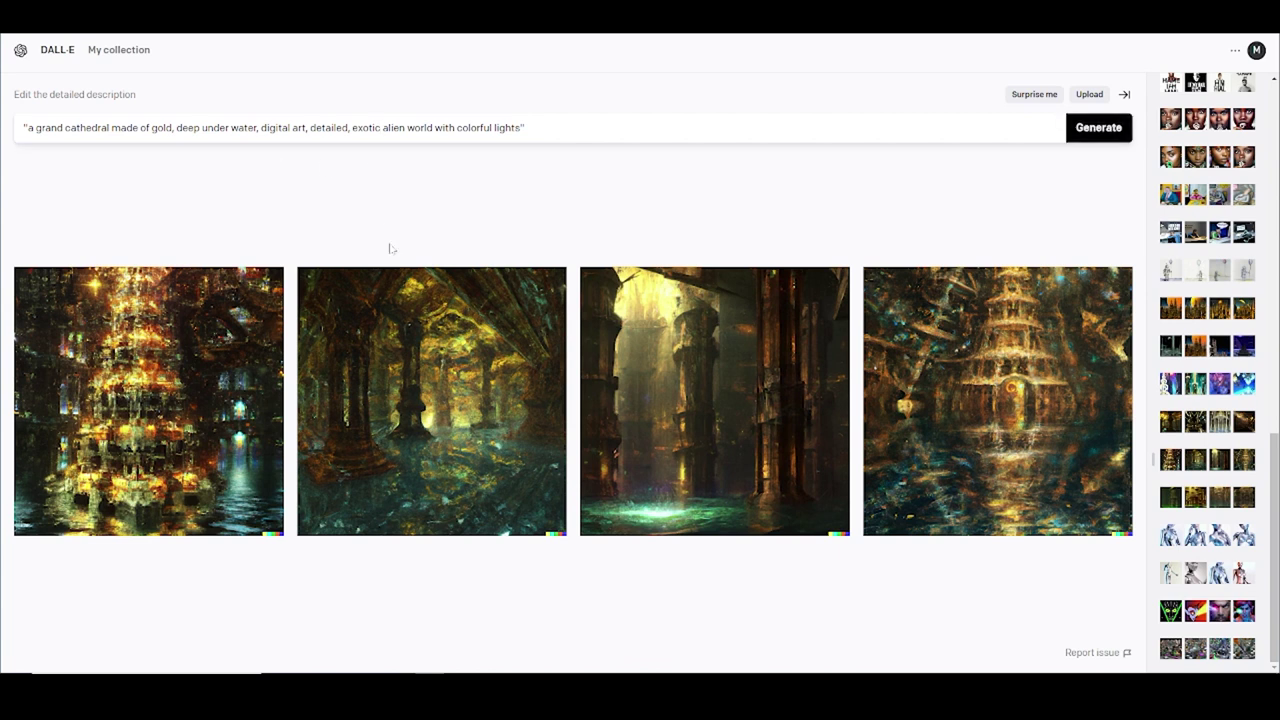
click(186, 370)
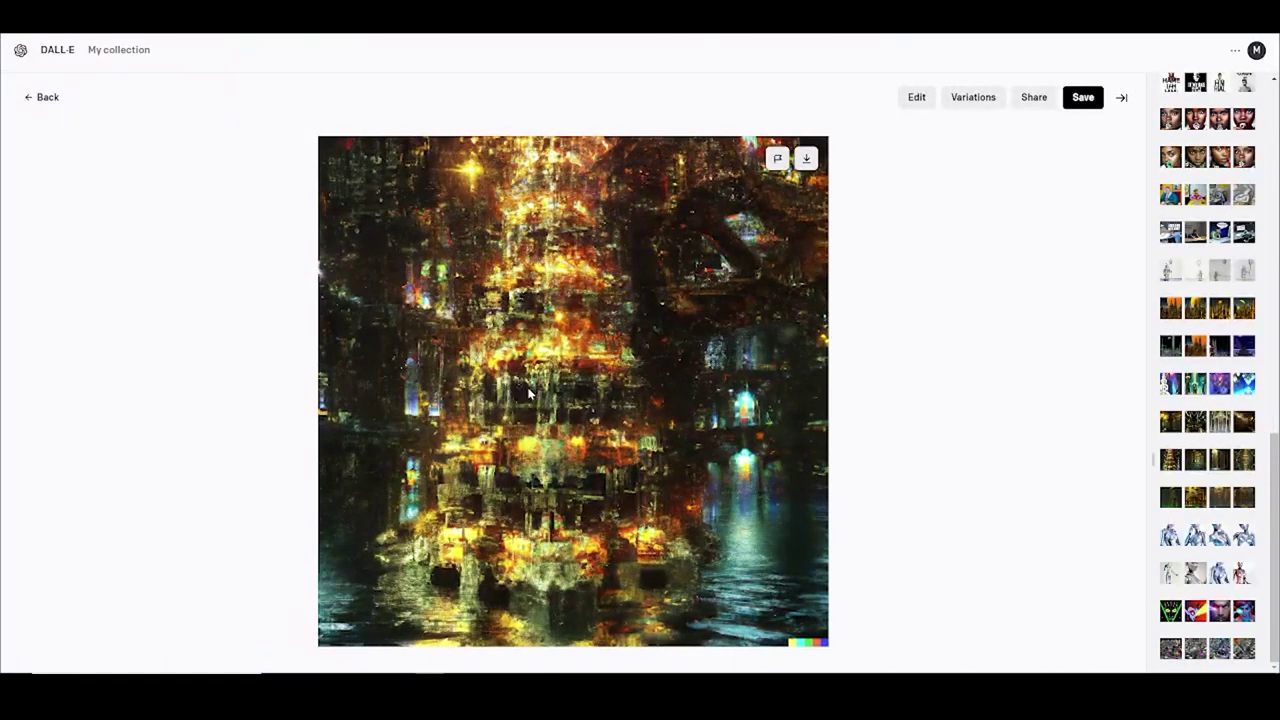
key(Right)
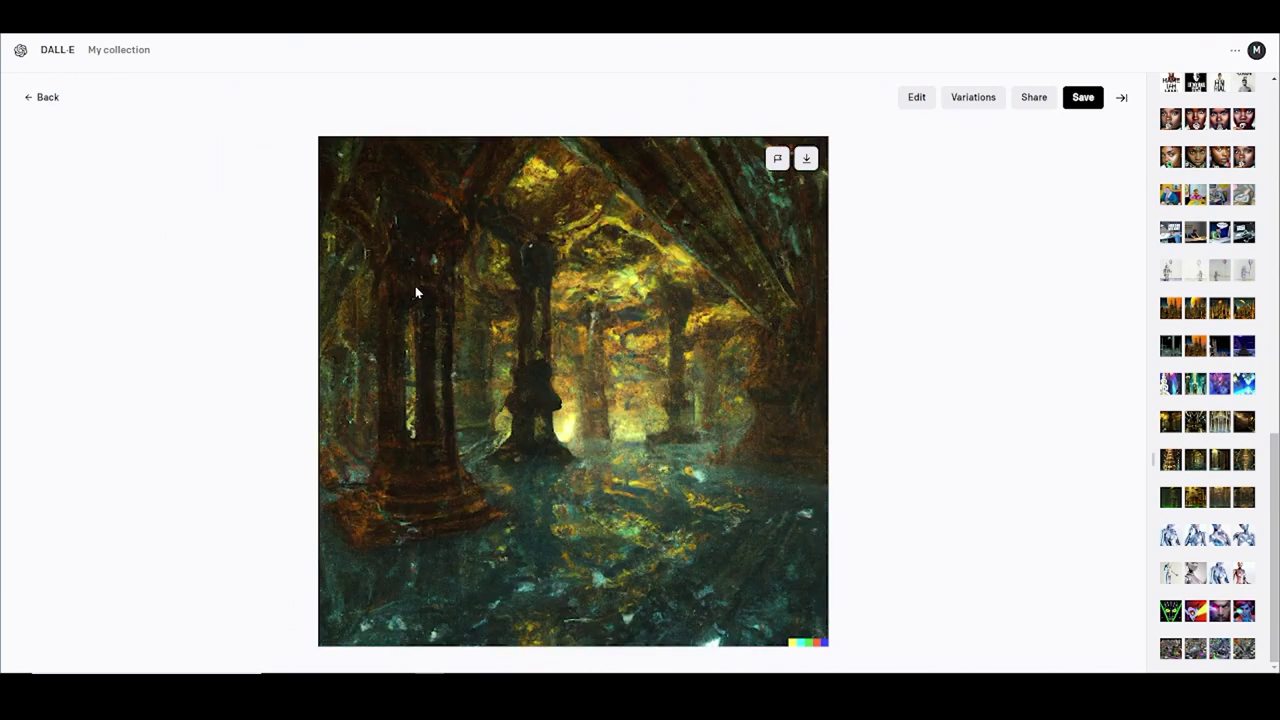
key(Right)
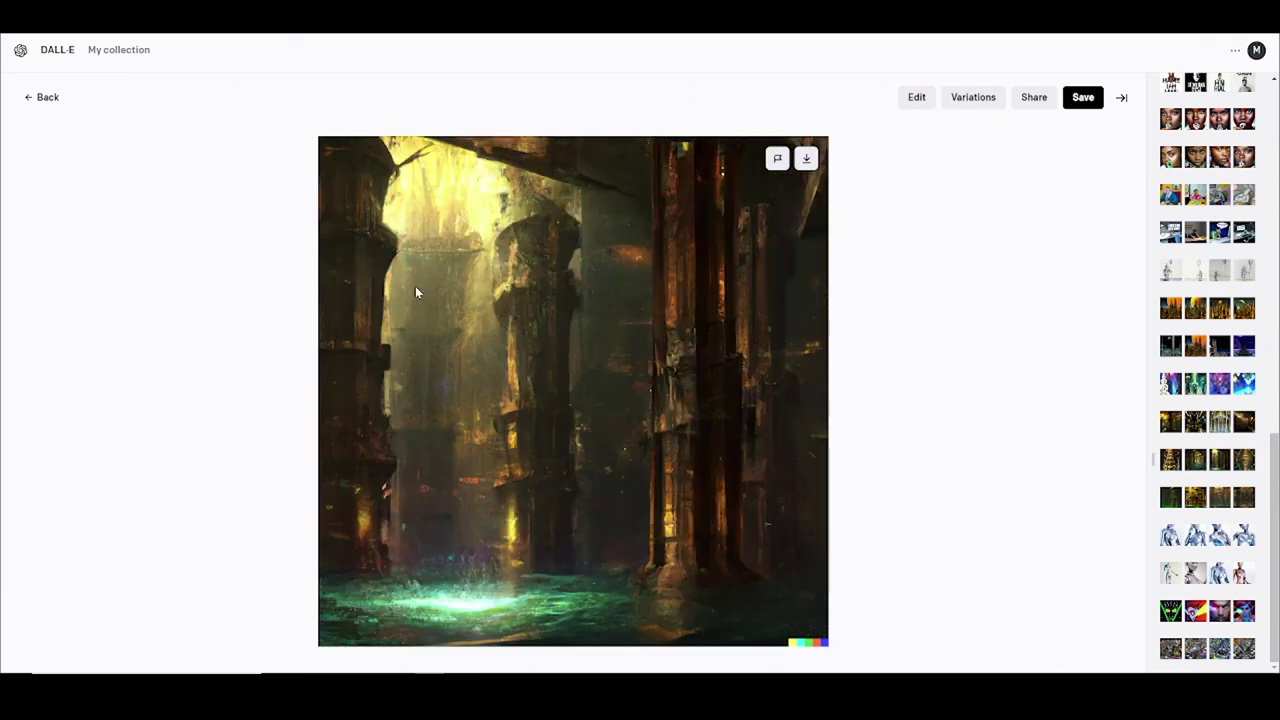
key(Right)
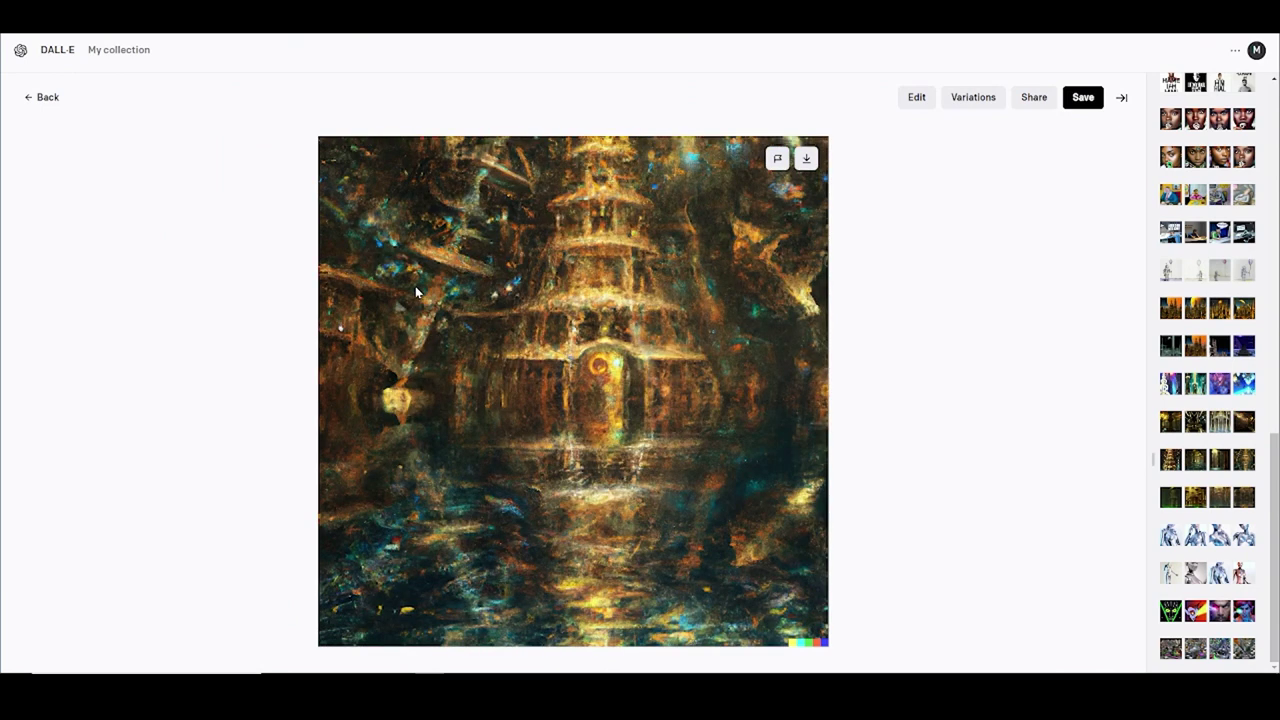
- Look again through the full-size images of the golden cathedral set with "digital art" and "colorful lights" in its prompt, and return to the set
key(Right)
key(Right)
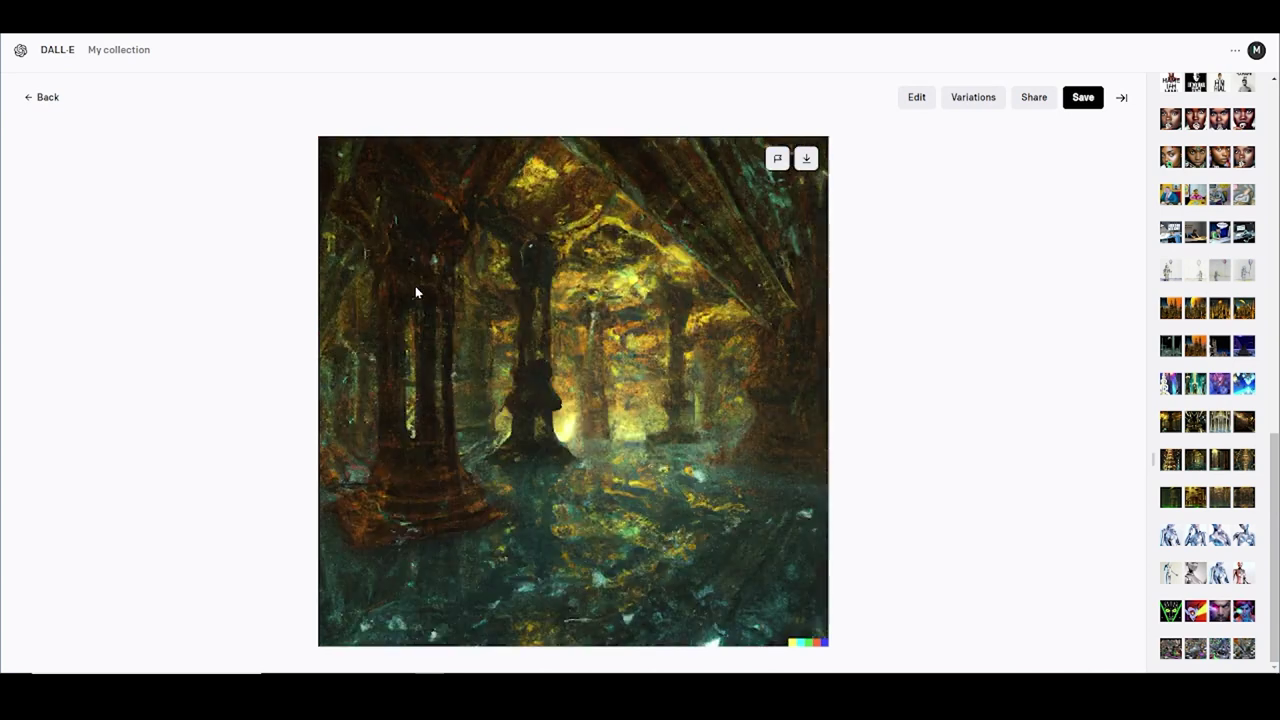
click(48, 97)
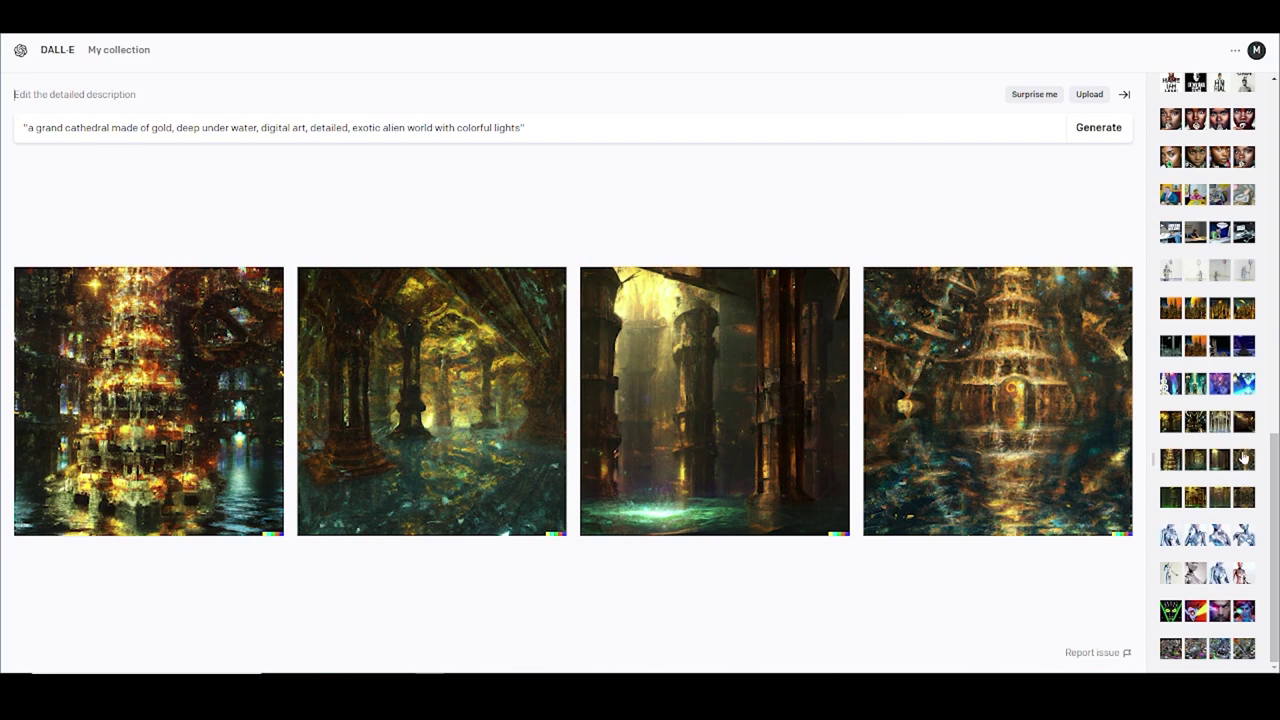
- View the golden cathedral set whose prompt omits "digital art", and the set for underwater cathedrals made of diamonds and gold
click(1240, 424)
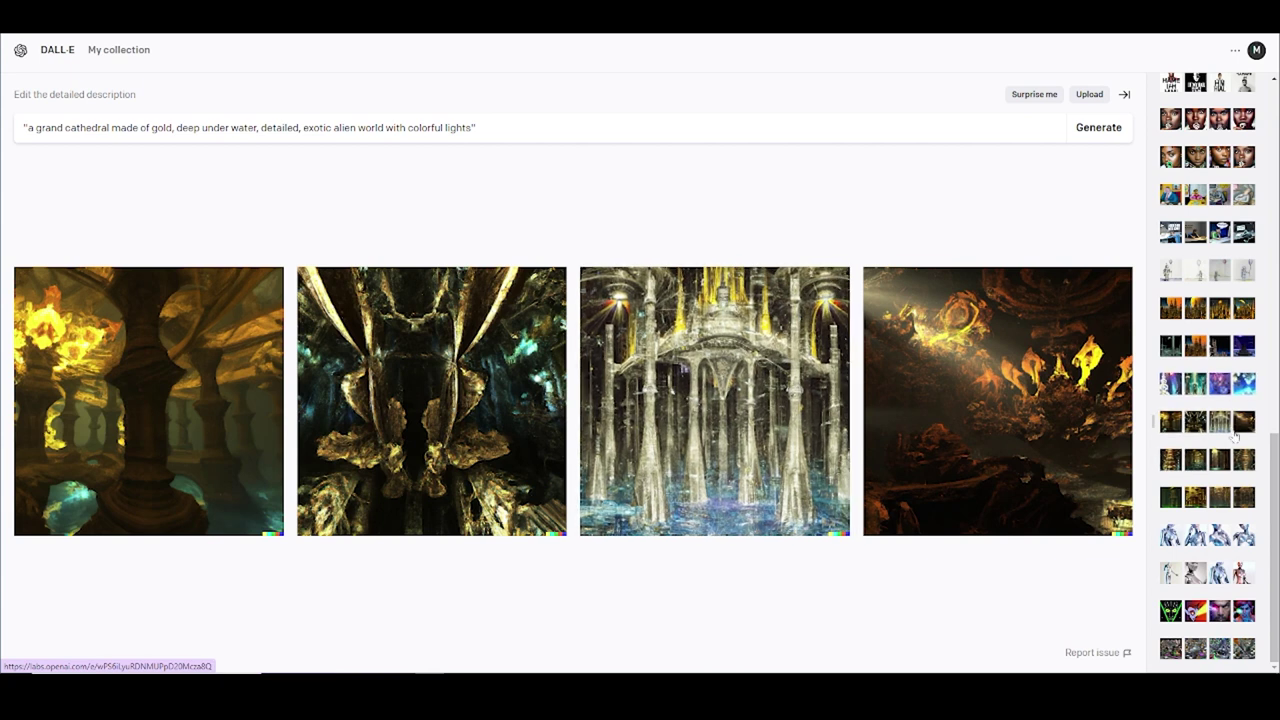
click(1232, 388)
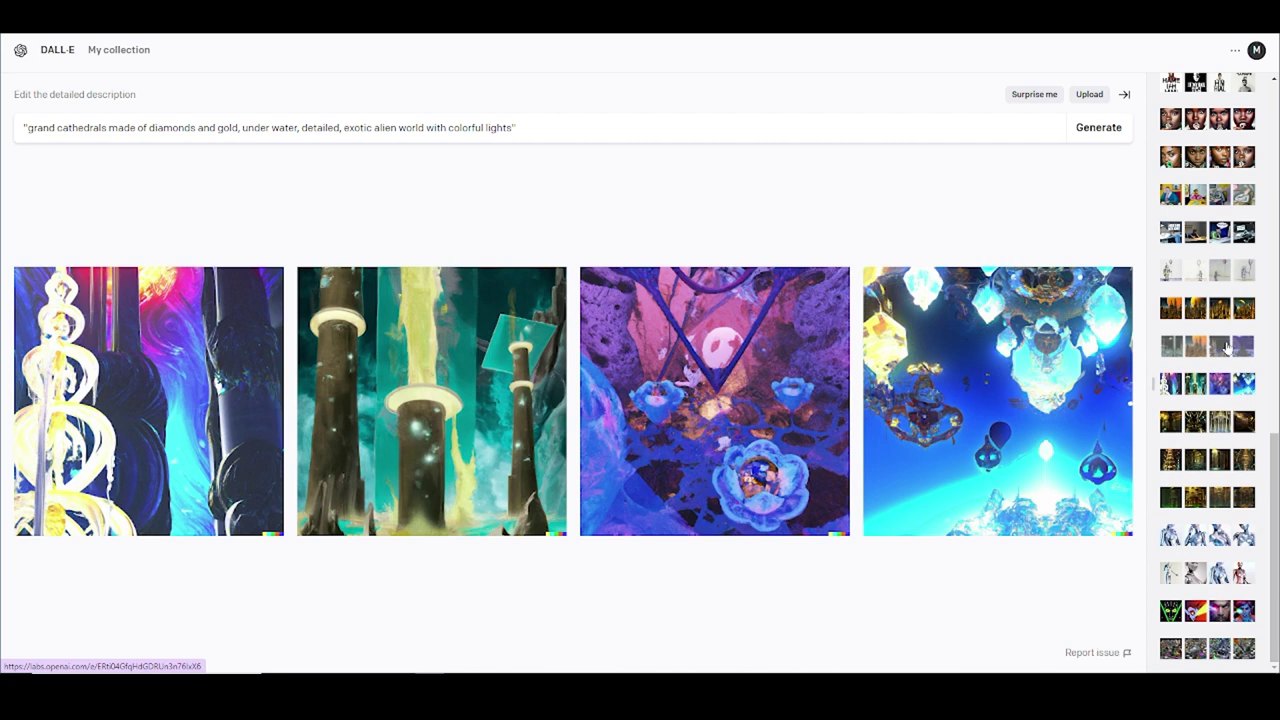
- Open the set for "a city of grand cathedrals, in space, detailed 3d render, exotic alien world" and view its images at full size
click(1226, 347)
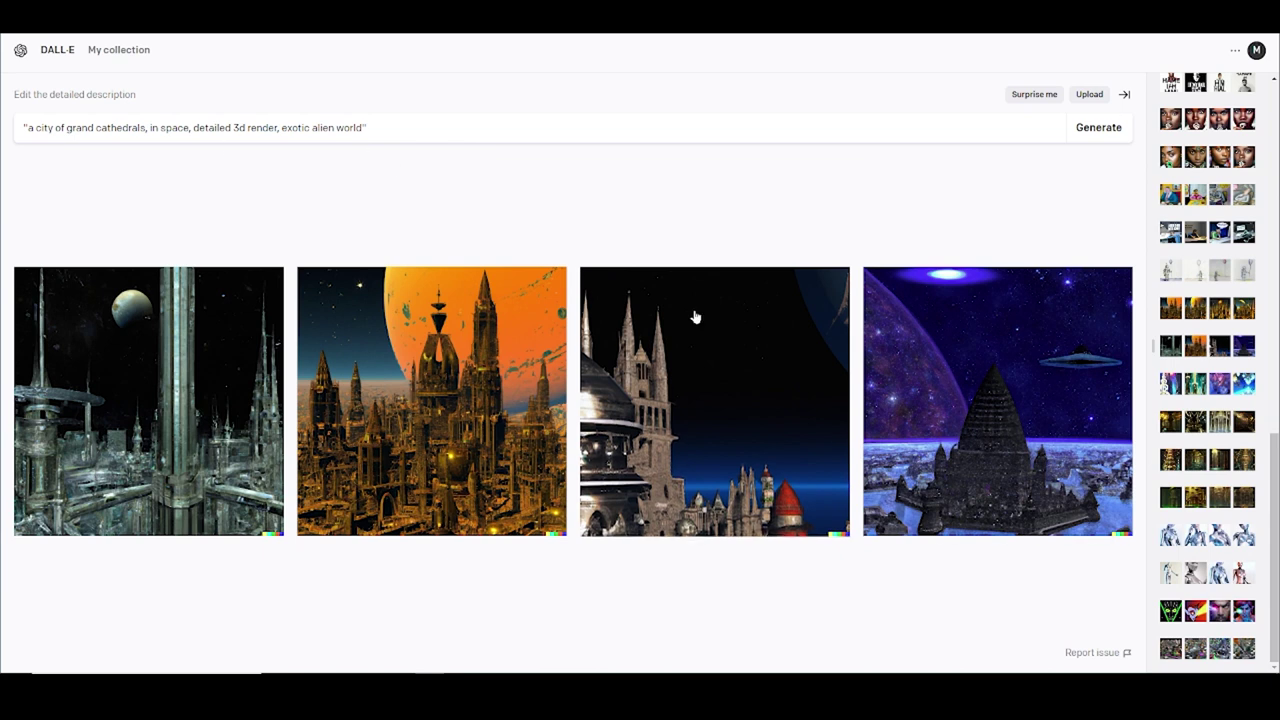
click(486, 371)
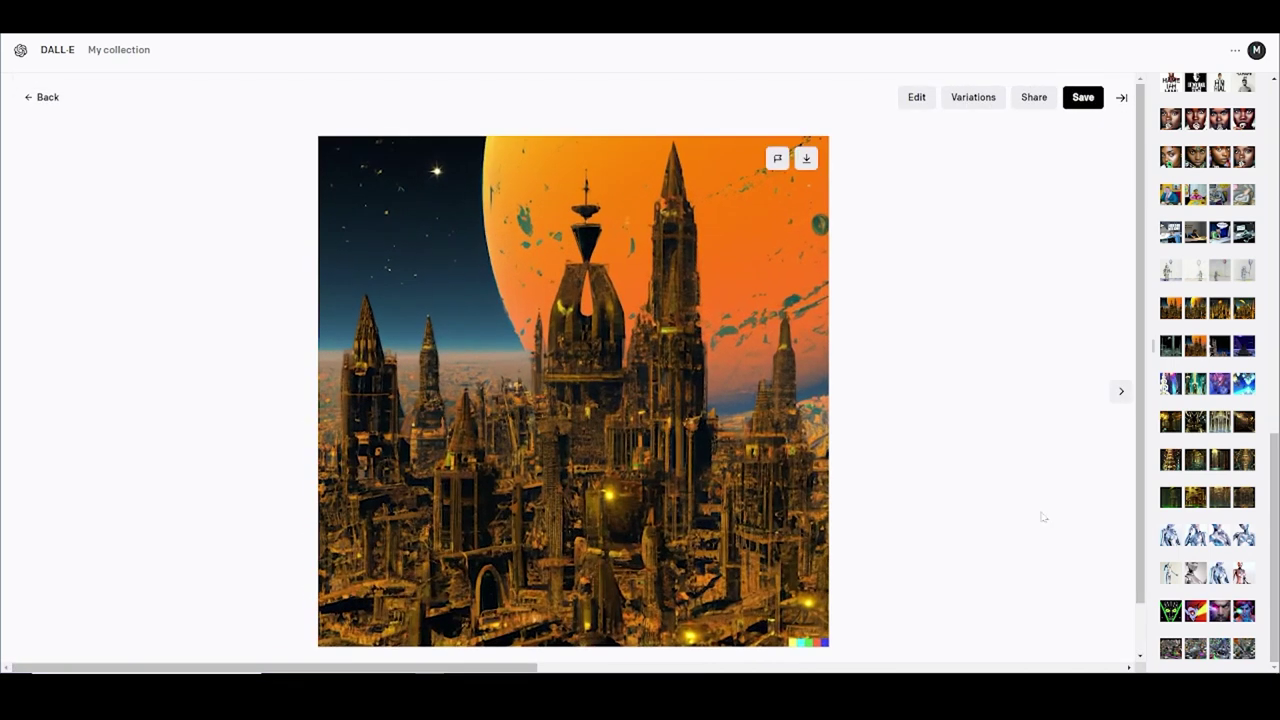
key(Right)
key(Right)
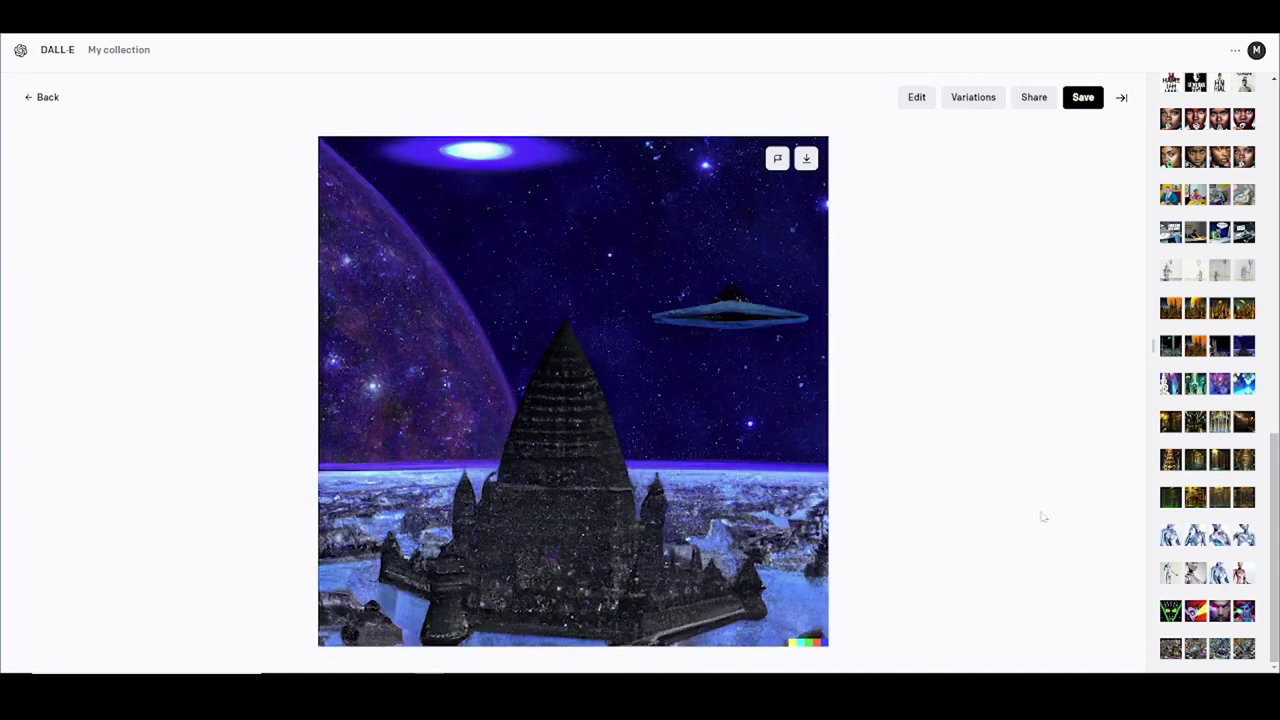
key(Right)
key(Right)
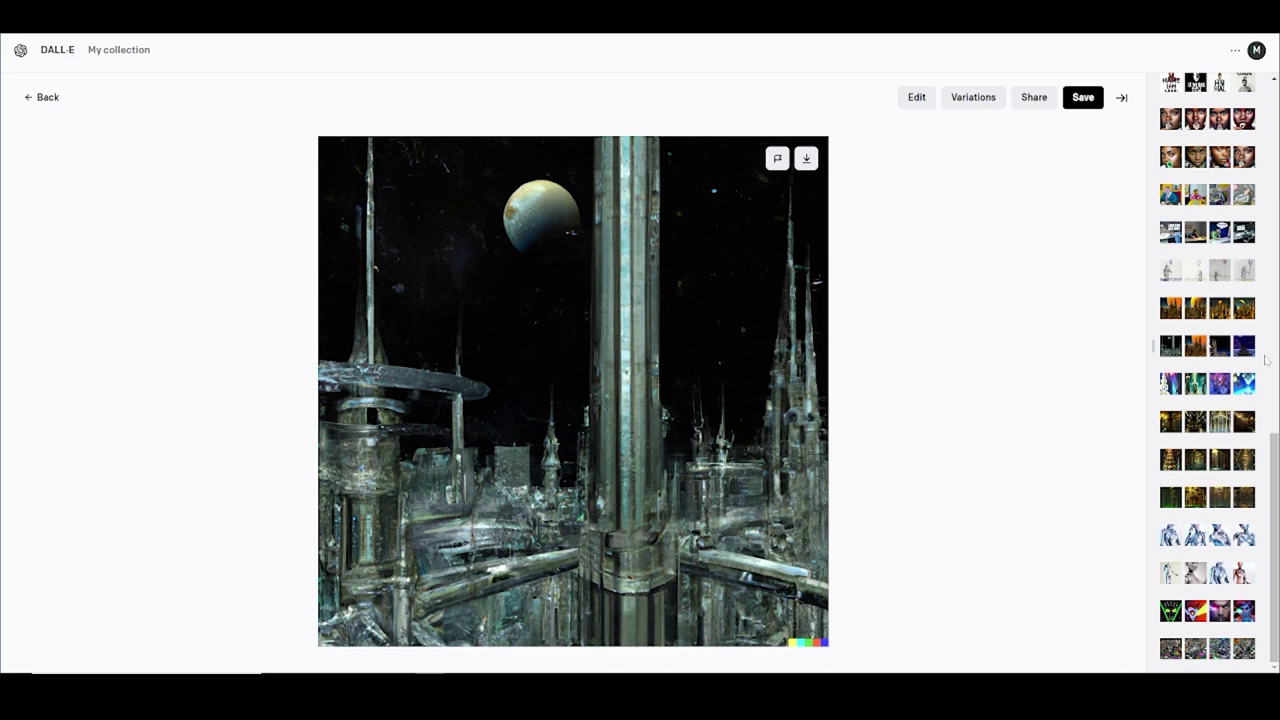
- Examine the set and prompt for the lonely robot holding a balloon, and reopen the diamonds-and-gold cathedrals set
click(1246, 278)
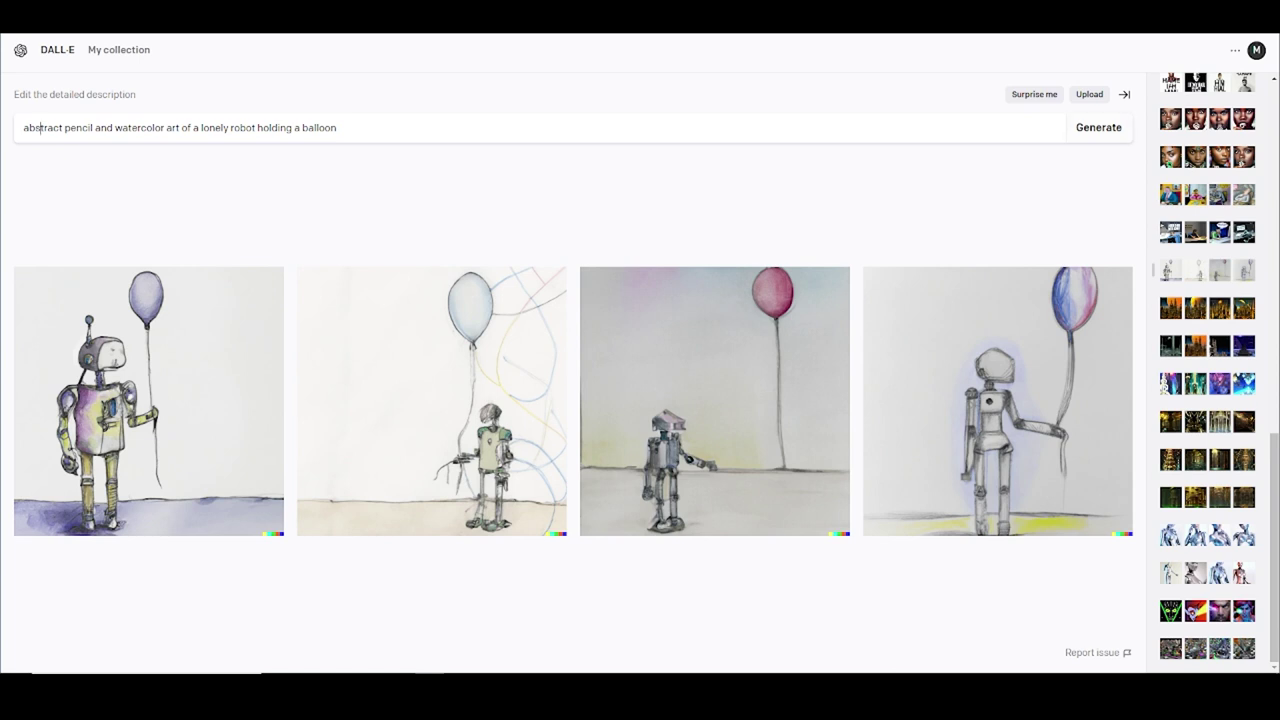
triple_click(180, 128)
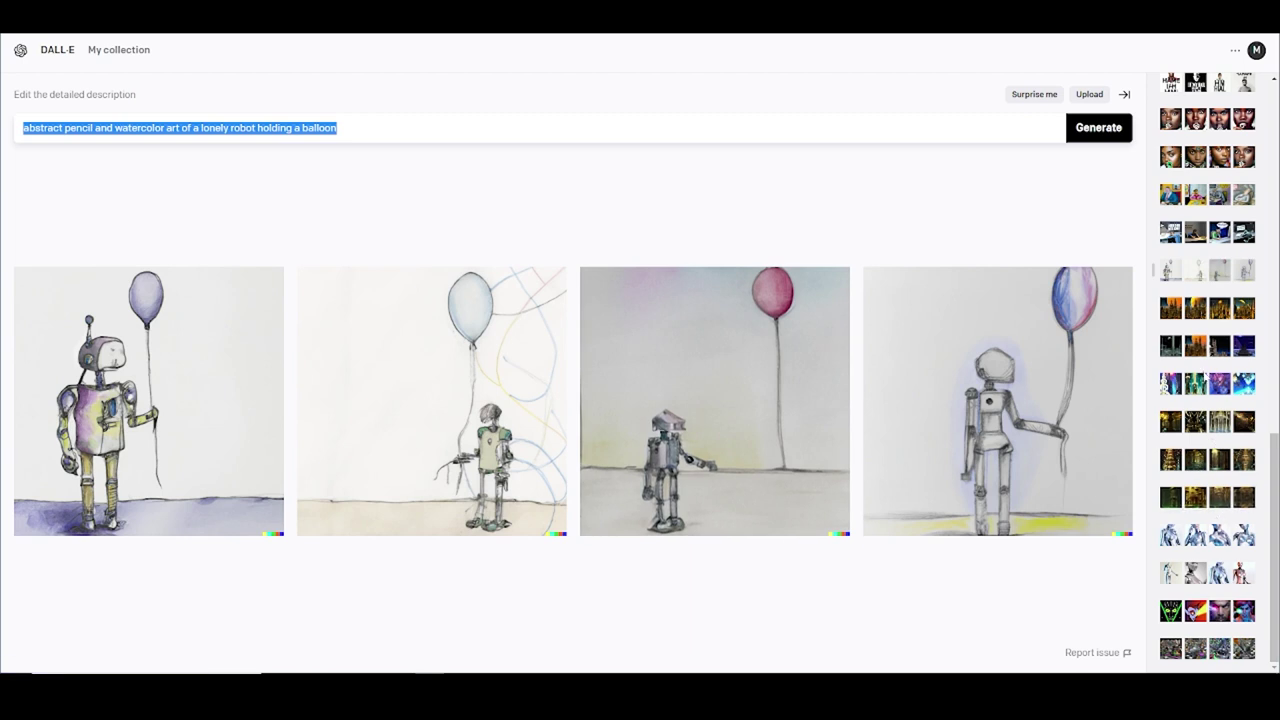
click(1198, 388)
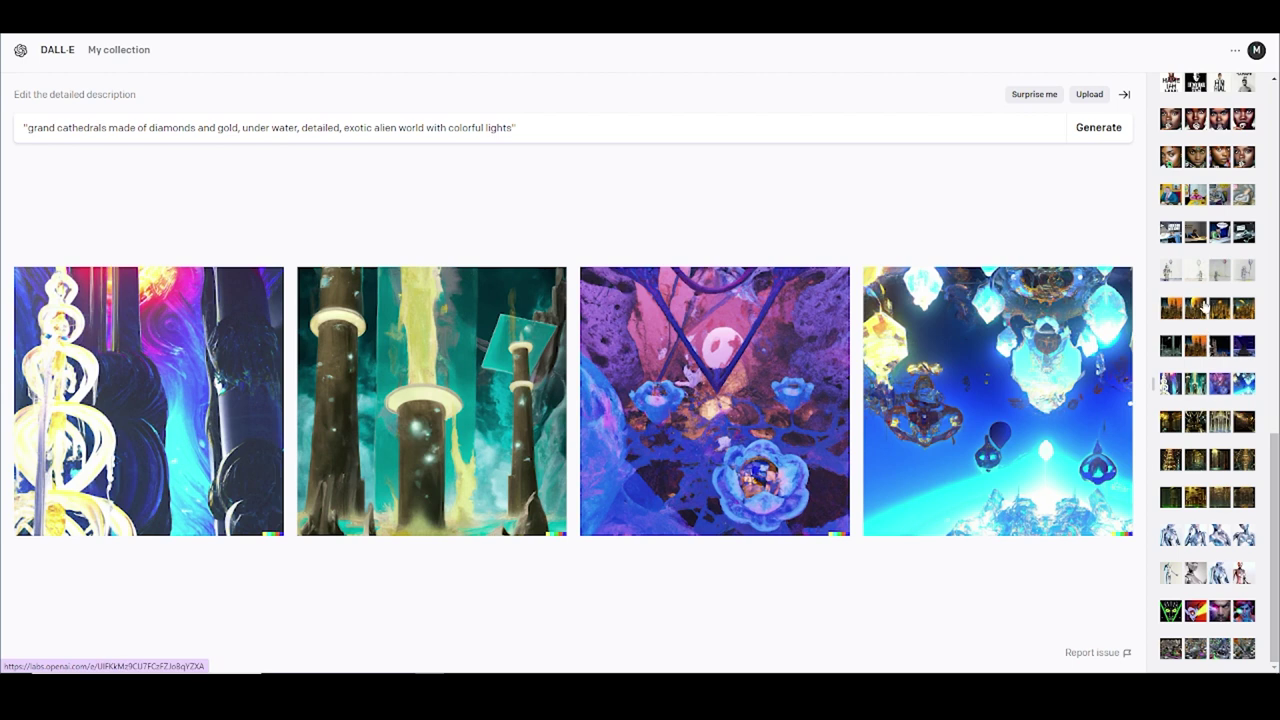
- Open the 3d render set of a man tired of his 9 to 5 job, view all four images at full size, and return to the set
click(1213, 234)
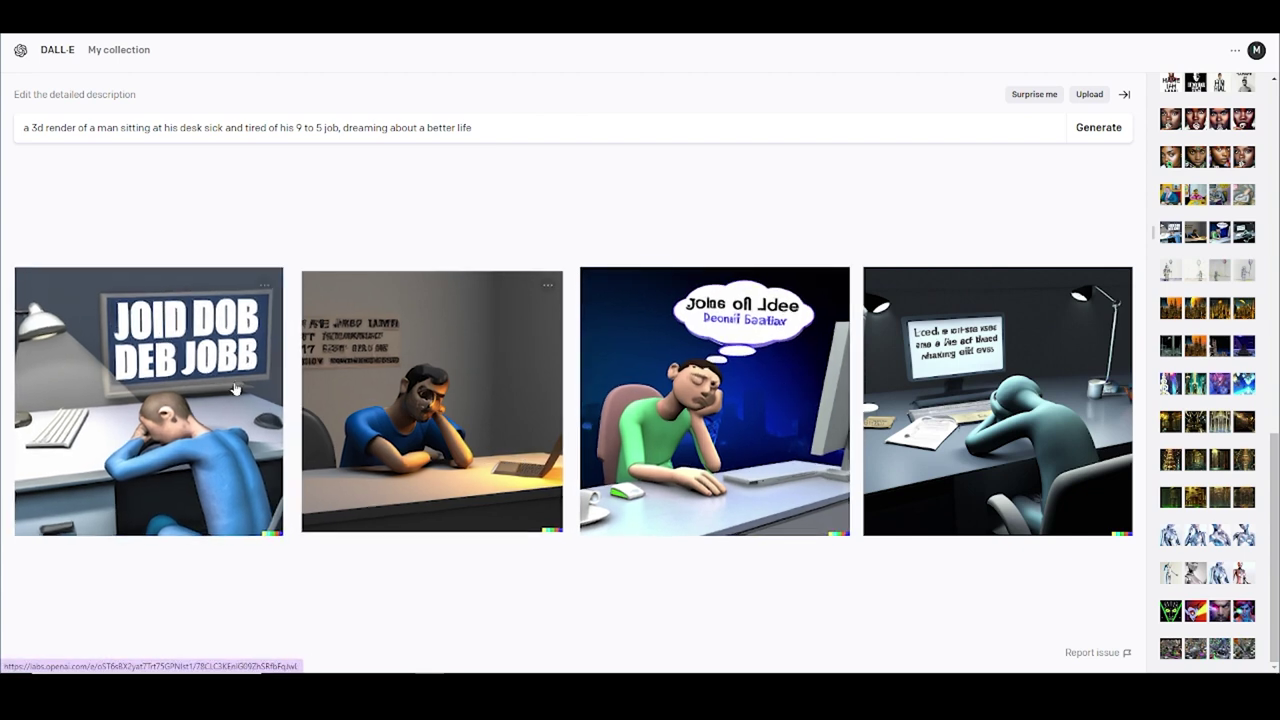
click(165, 372)
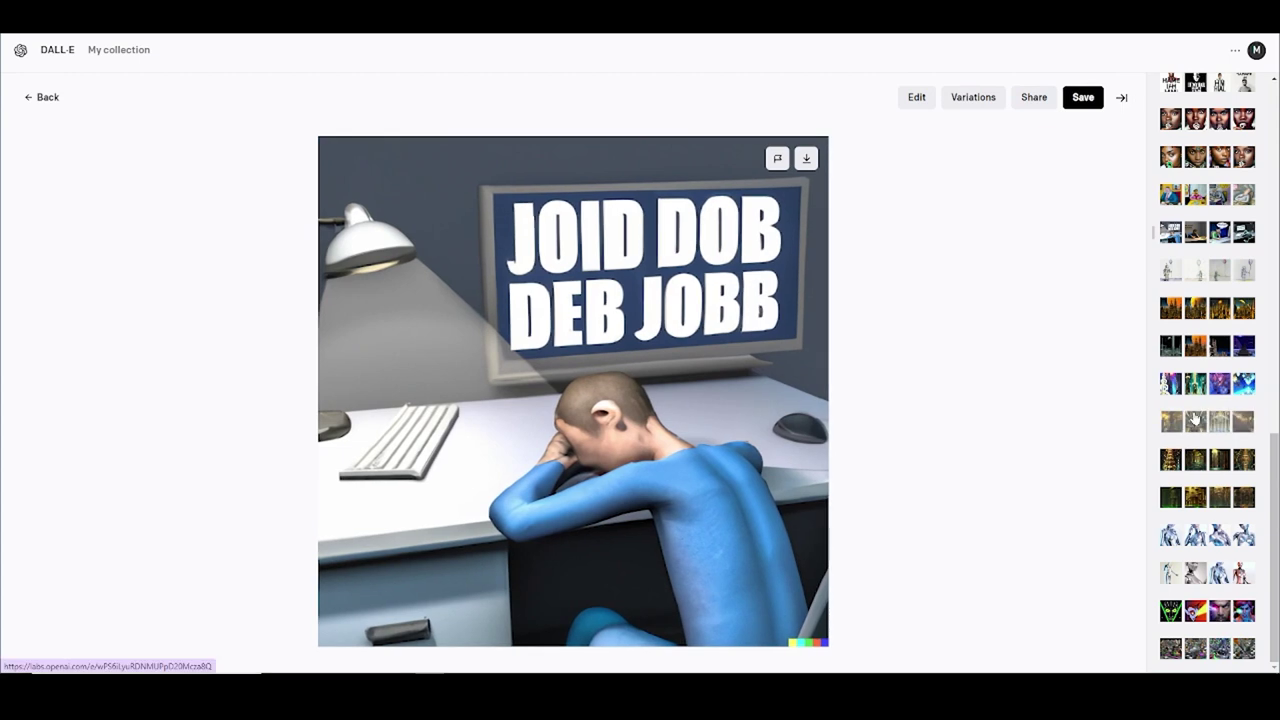
click(1195, 420)
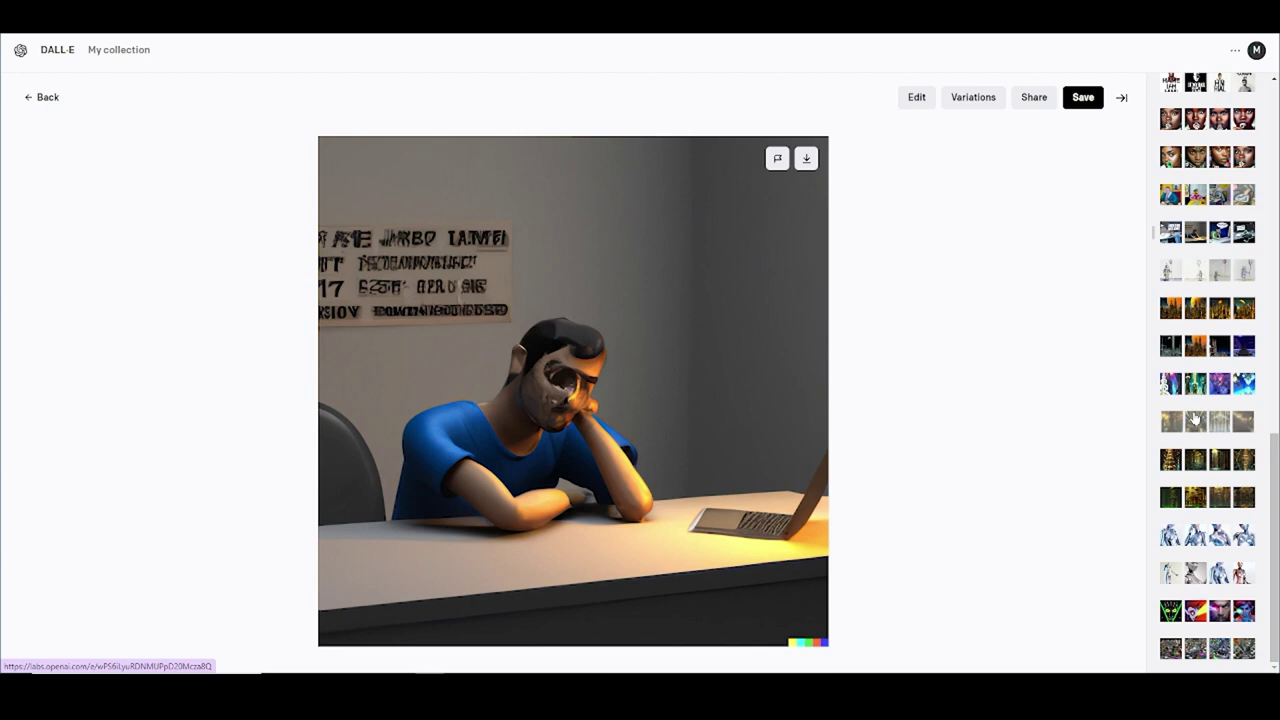
key(Right)
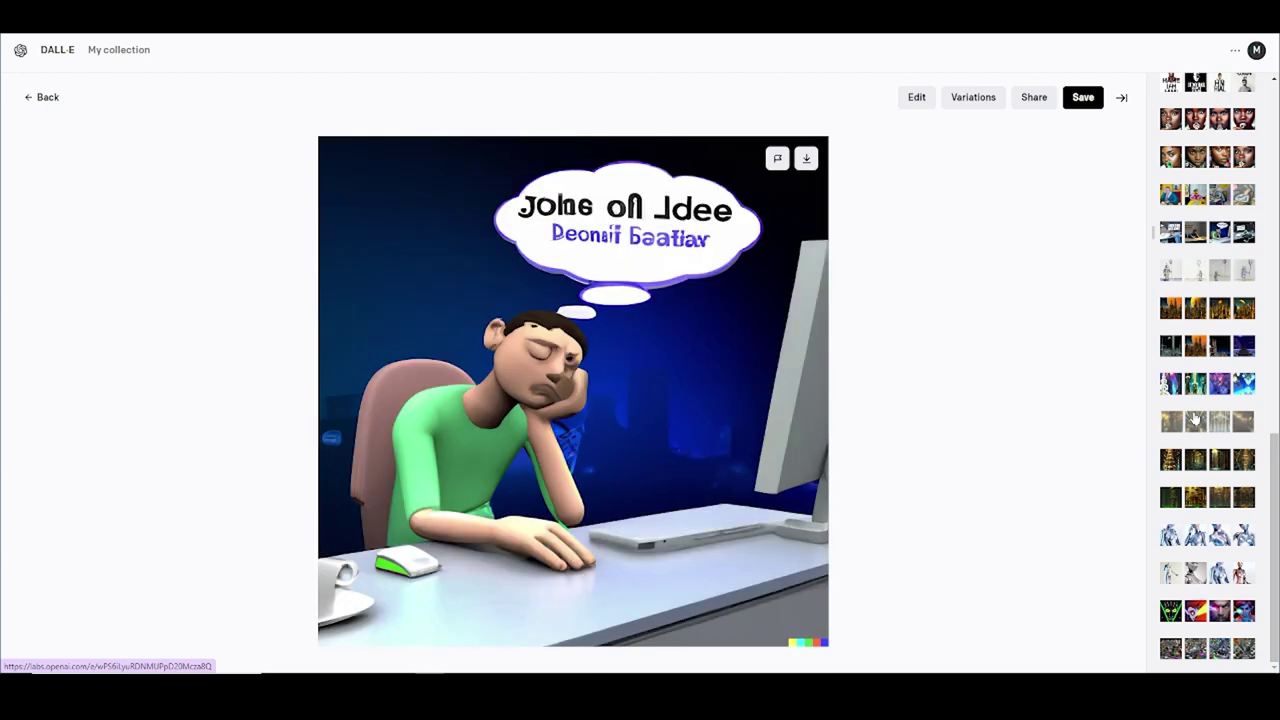
key(Right)
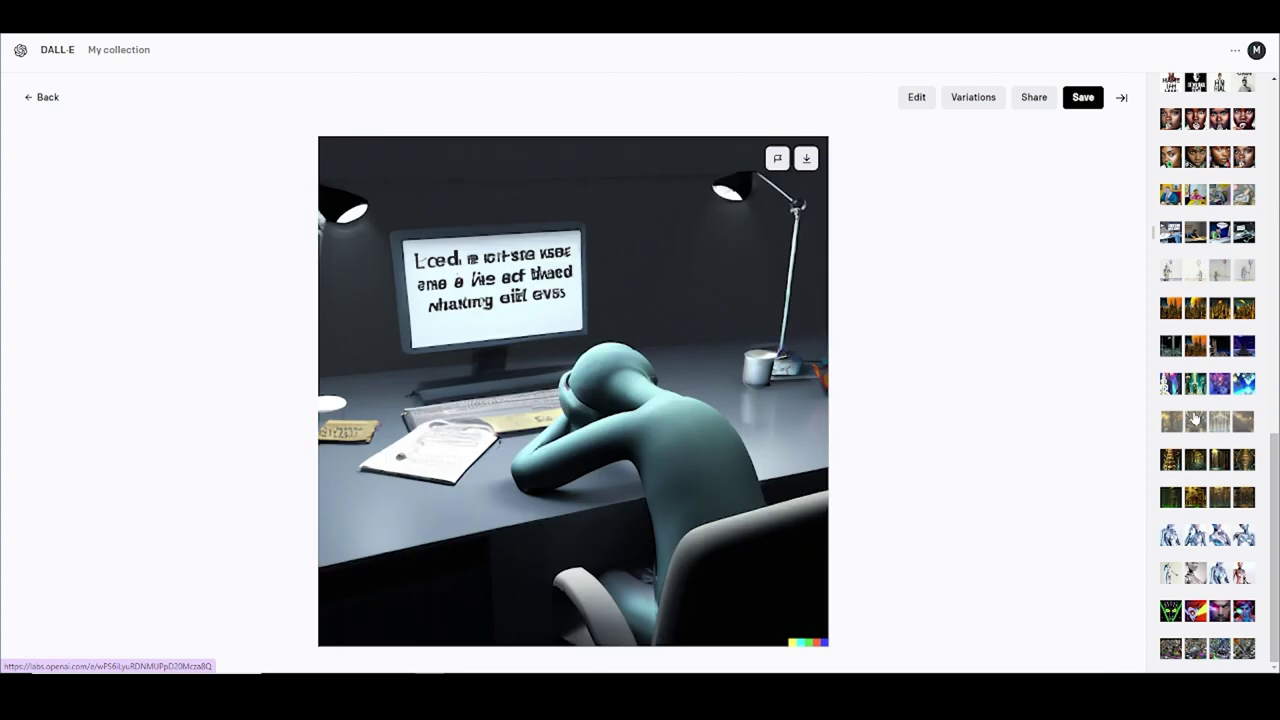
key(Left)
key(Left)
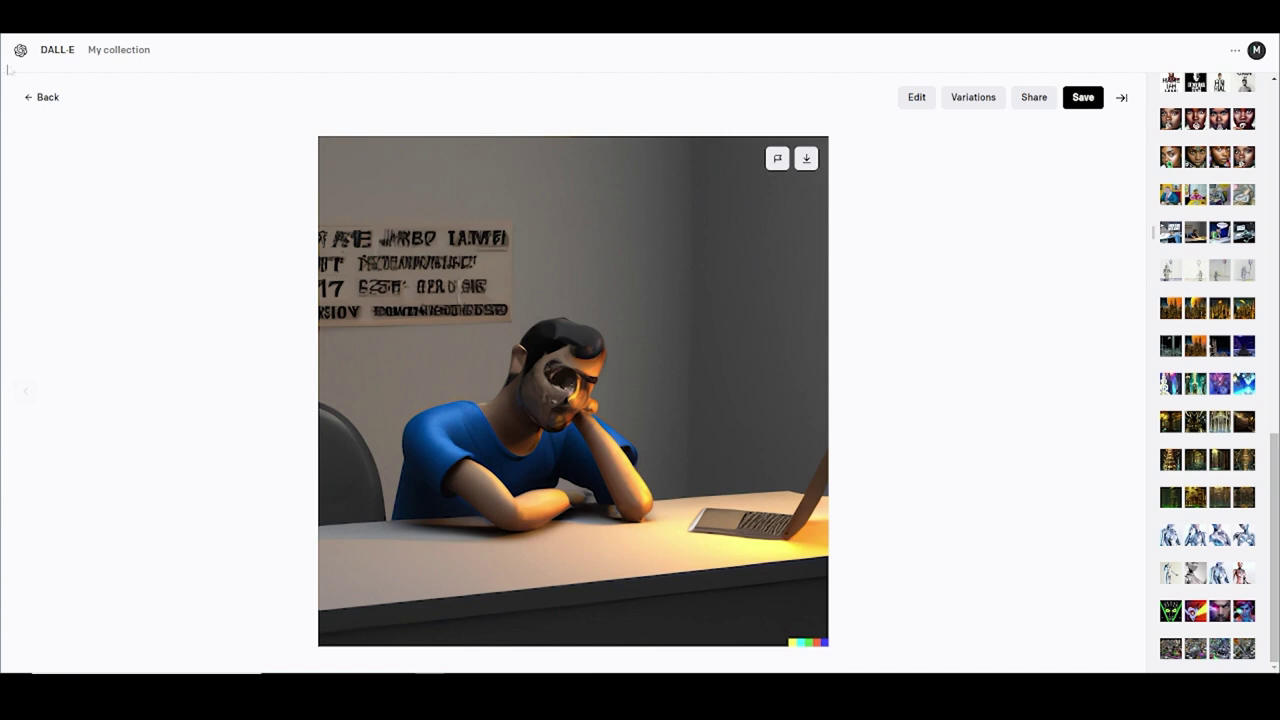
click(51, 103)
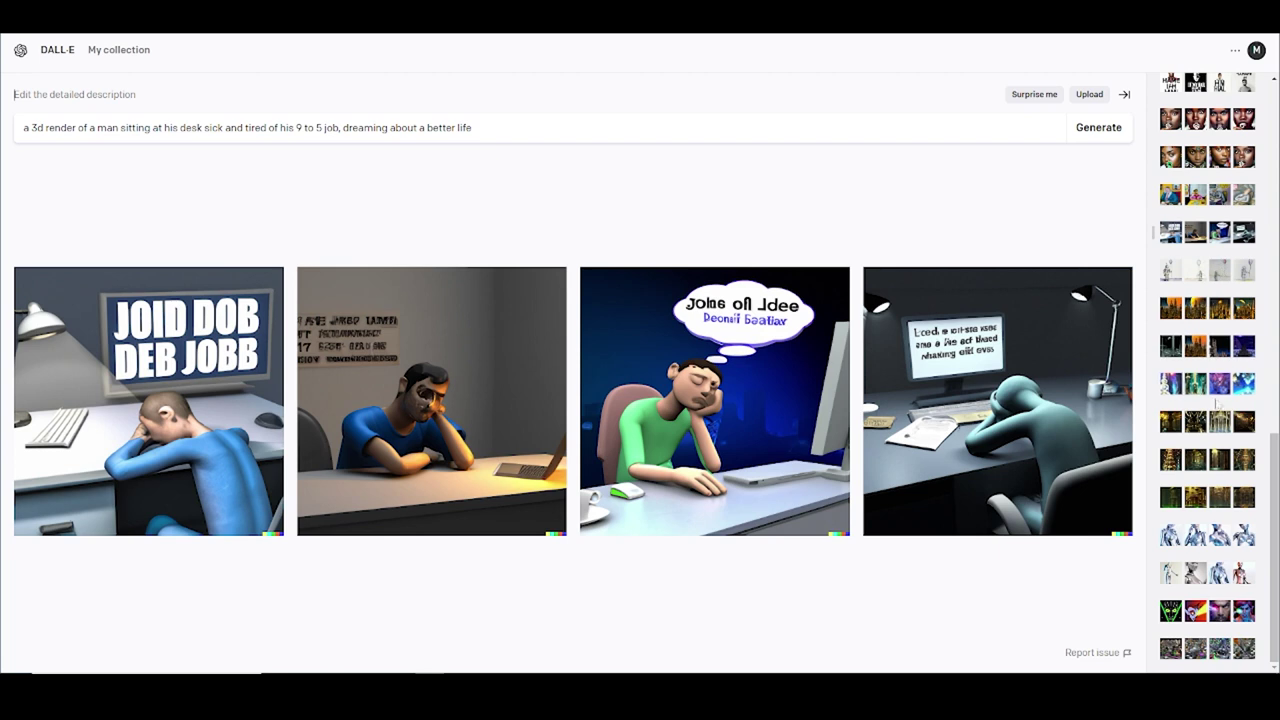
- Open the "vanguard painting" set of a man at his desk sick and tired of his 9 to 5 job
scroll(1276, 420, up, 1)
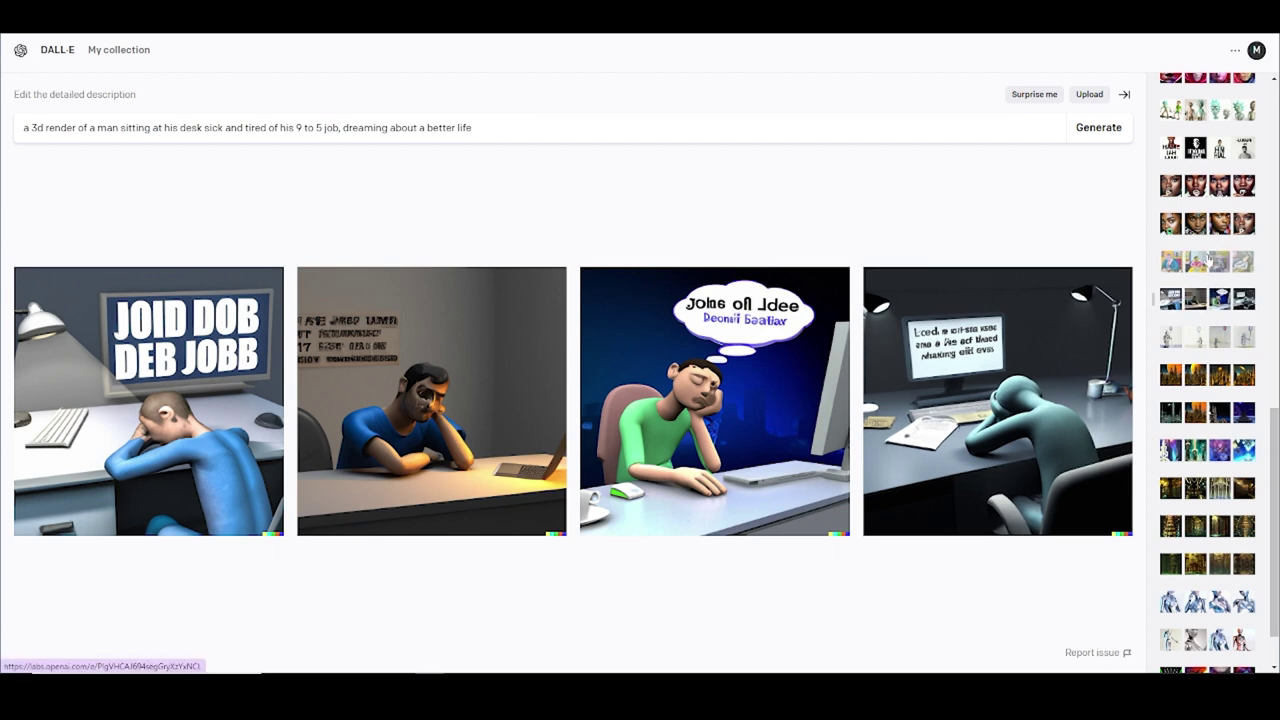
click(1208, 260)
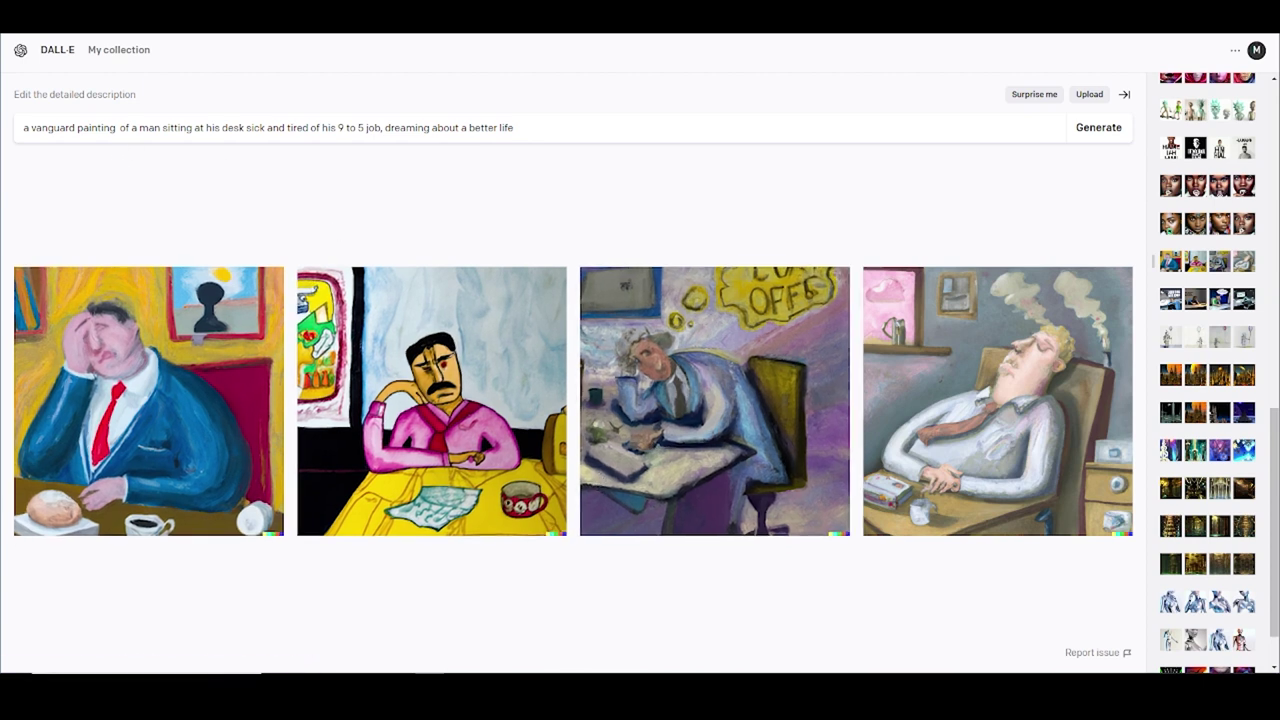
- Open the Kodachrome set of a young woman wearing a Geometric Crystal Deco Brooch, view its four portraits at full size, and return to the set
scroll(1245, 483, up, 1)
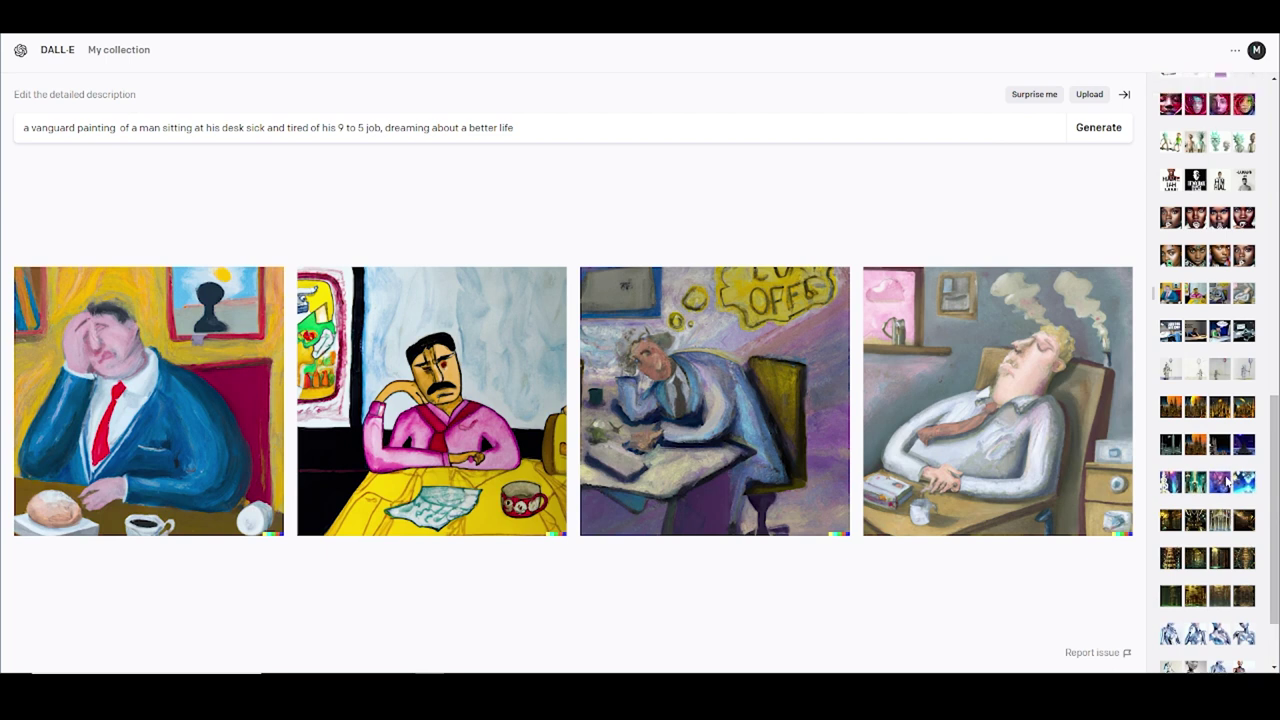
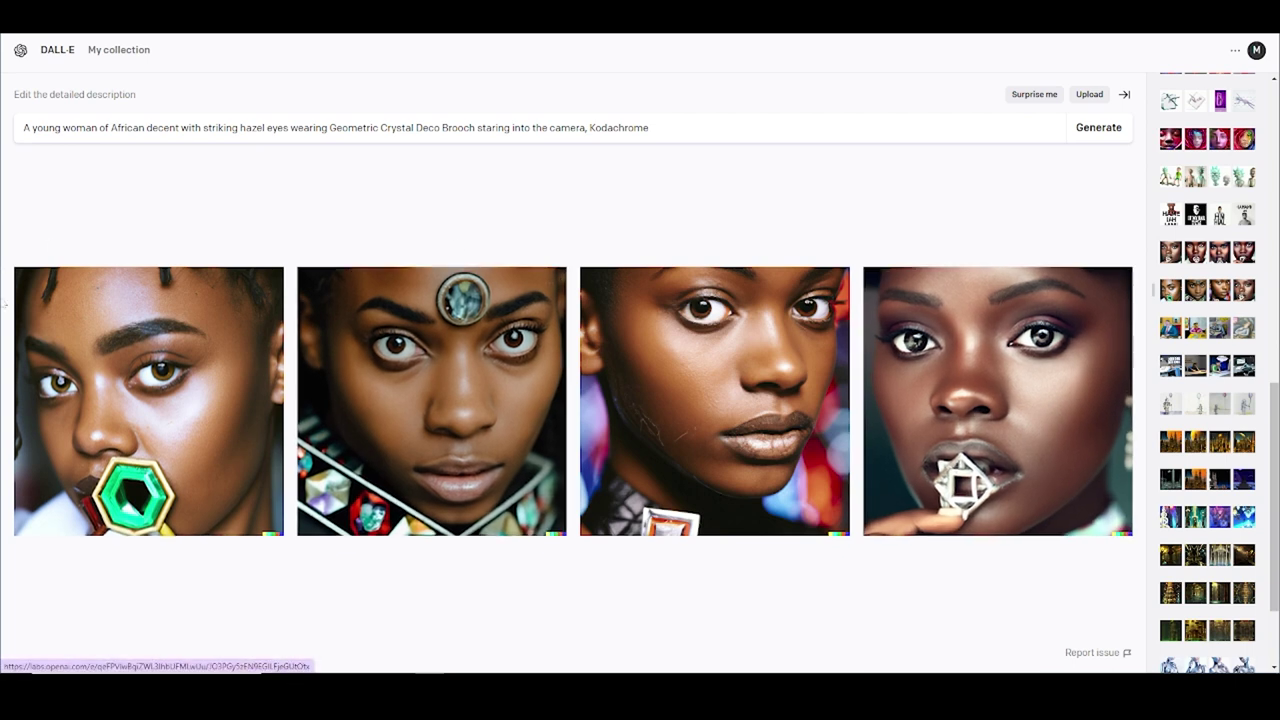
click(150, 400)
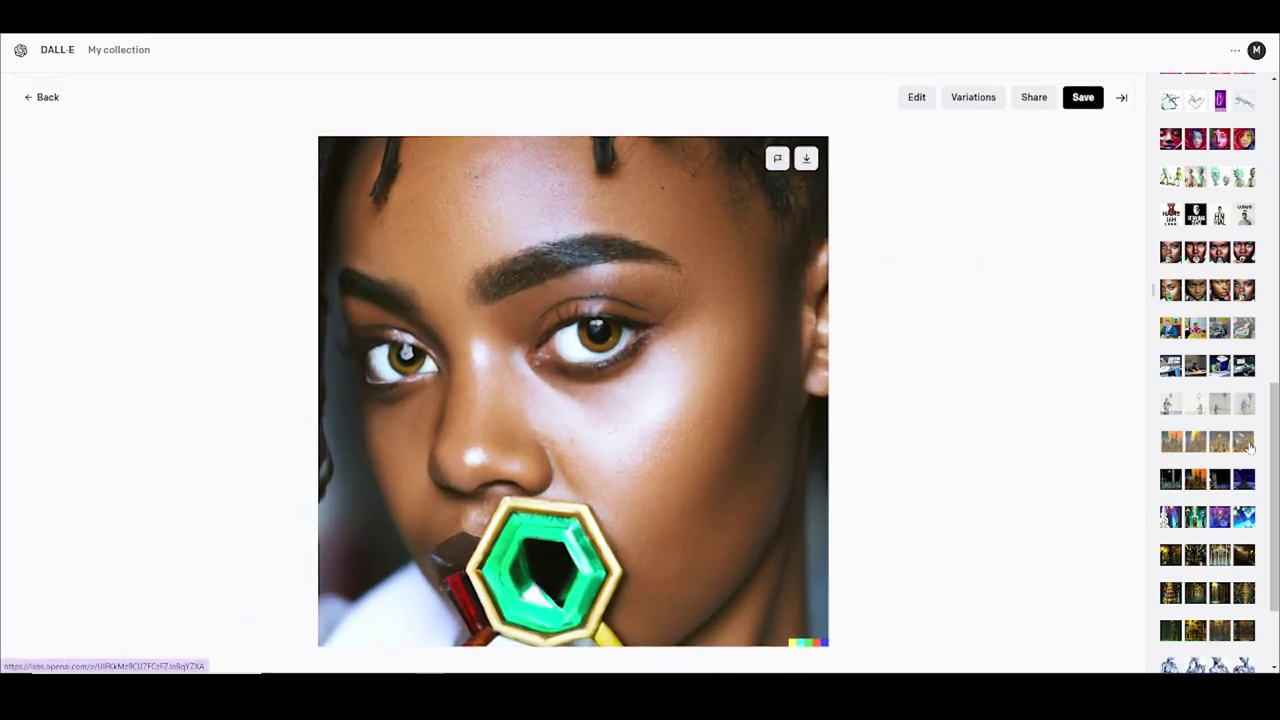
key(Right)
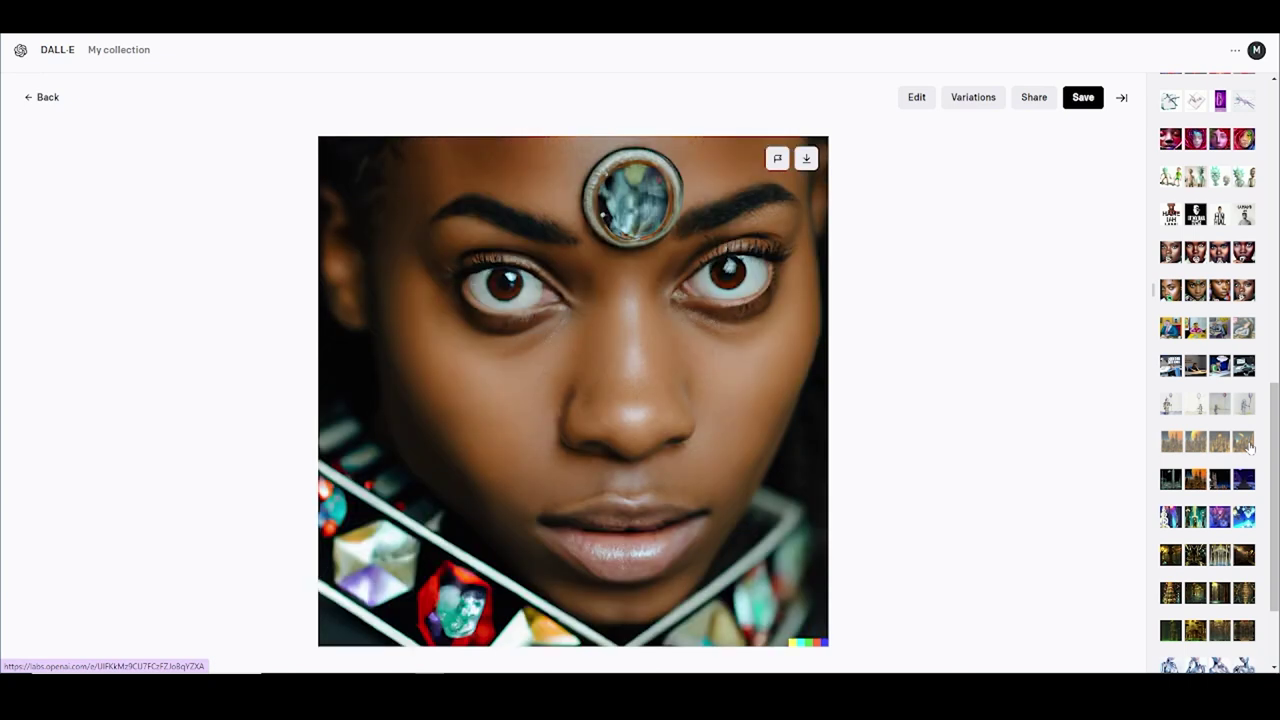
key(Right)
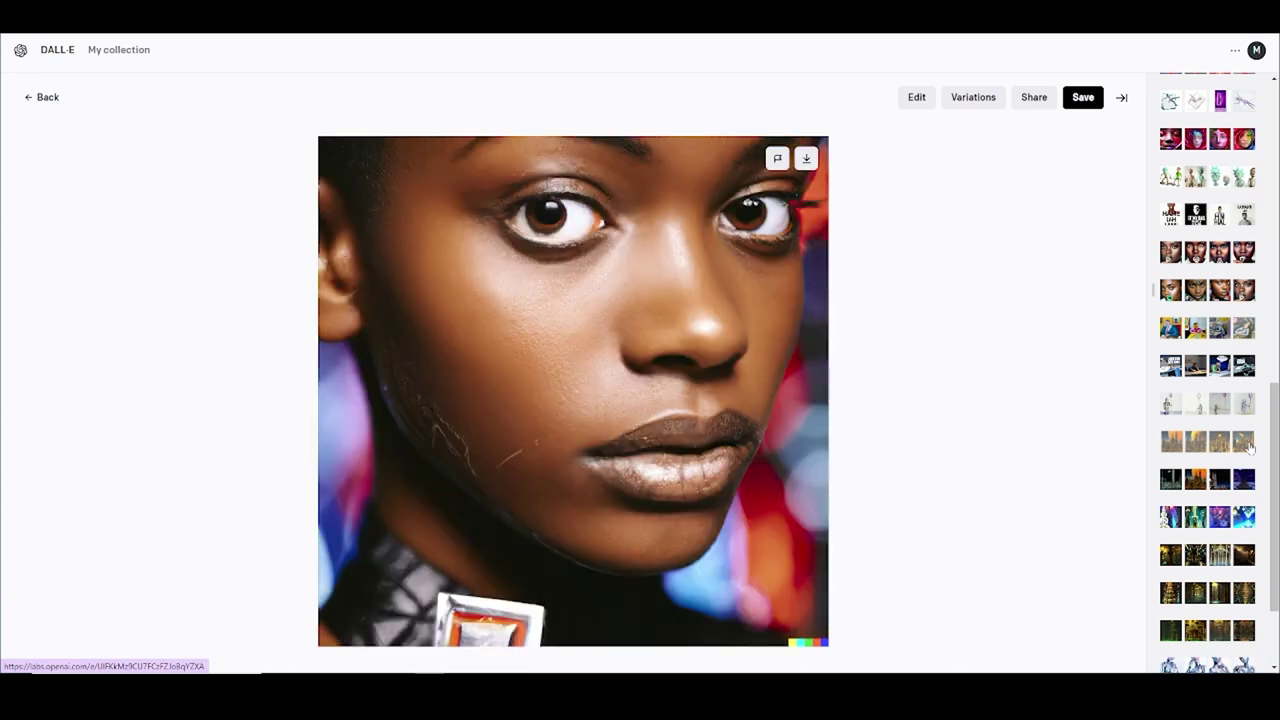
key(Right)
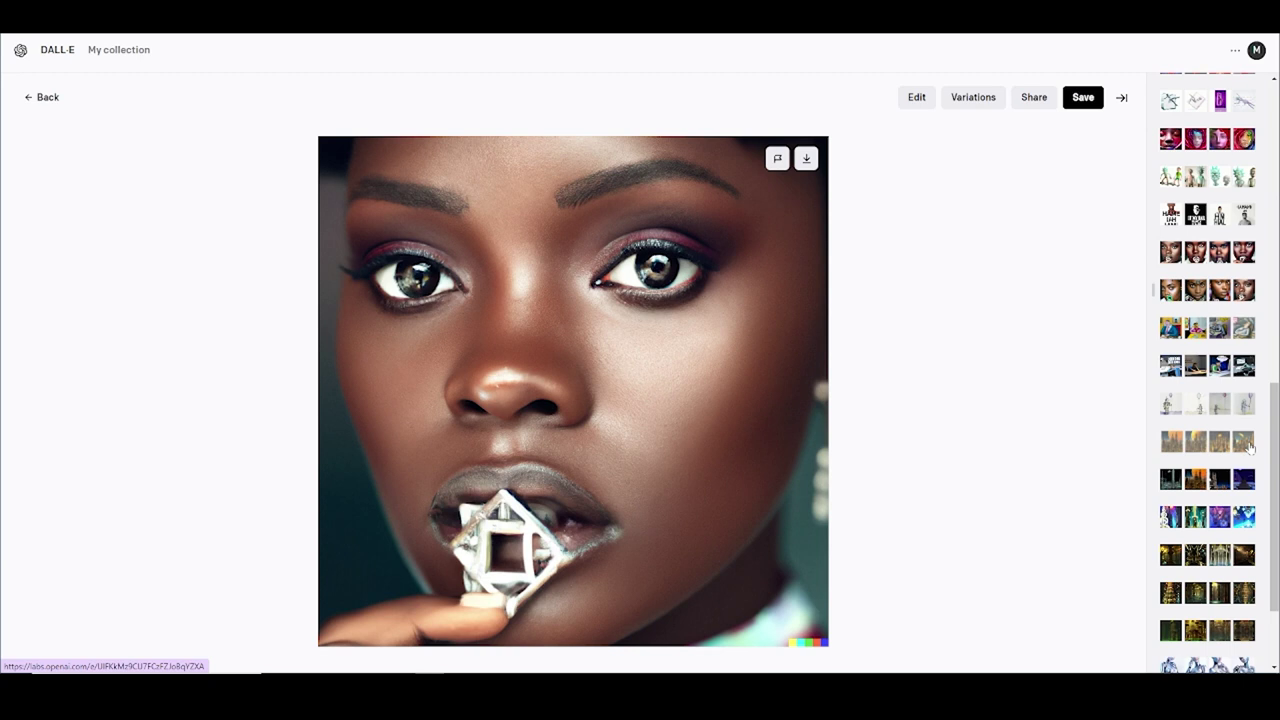
key(Right)
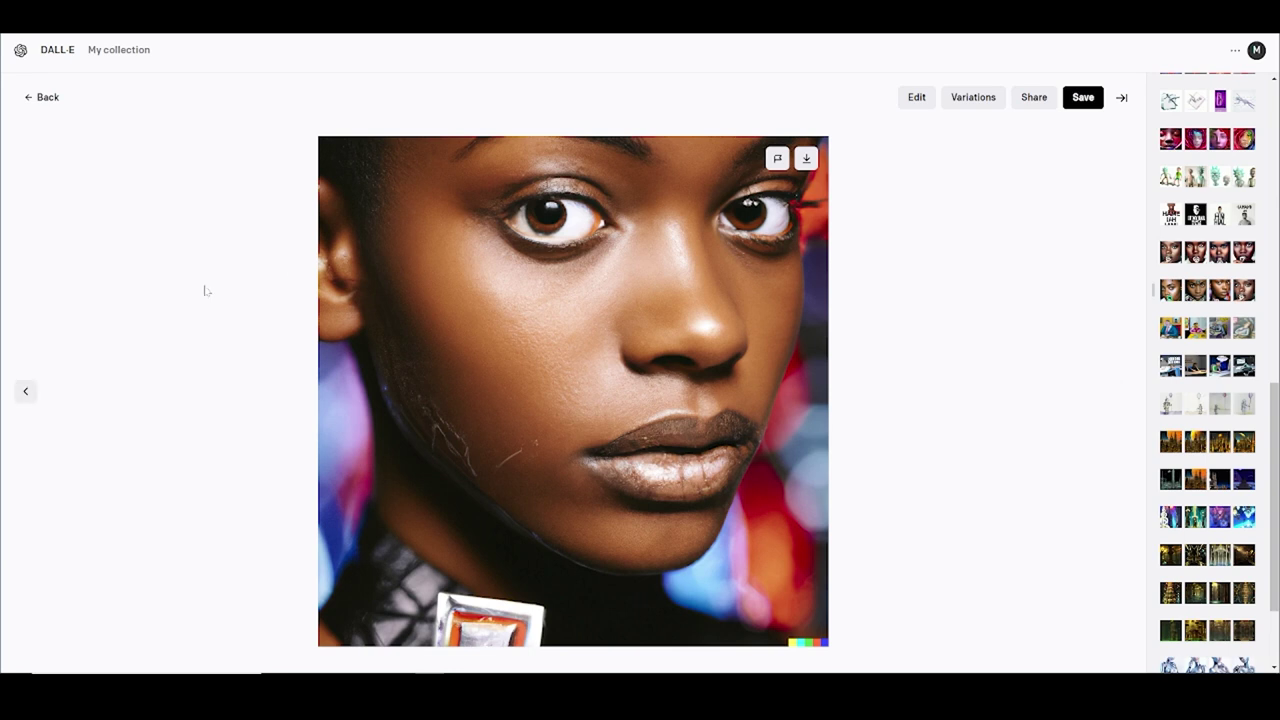
key(Left)
key(Left)
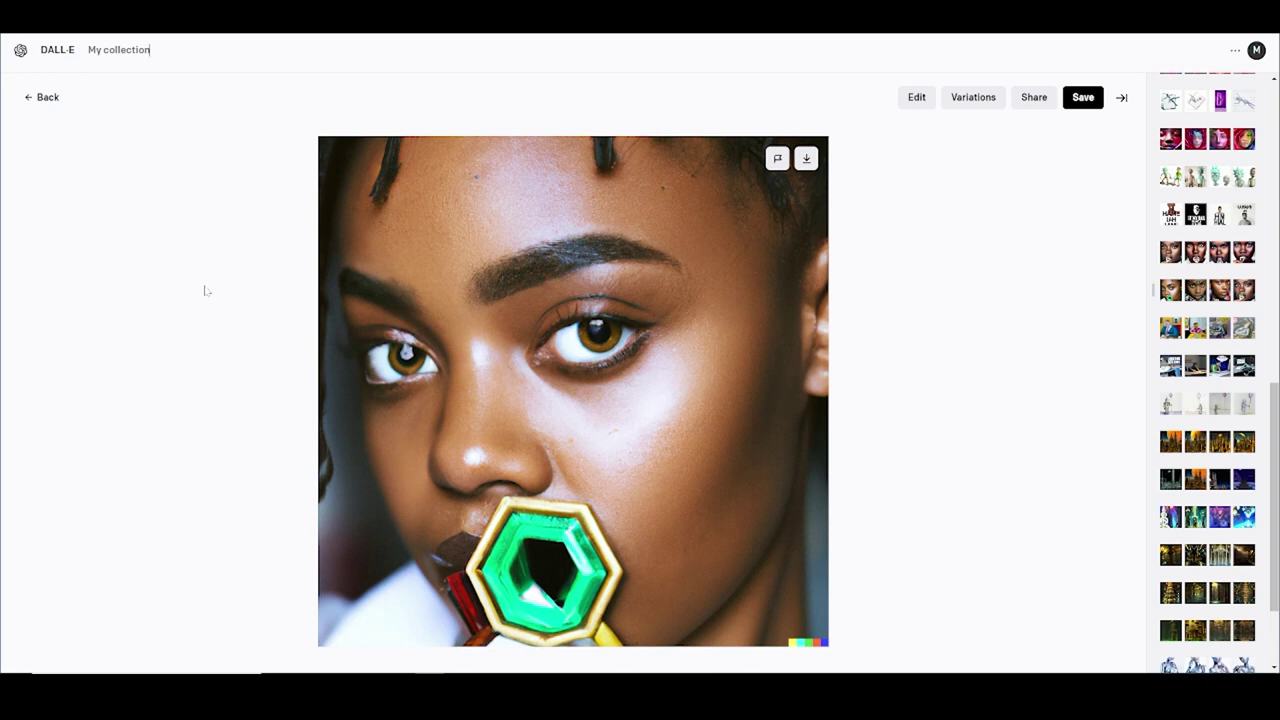
key(Left)
key(Left)
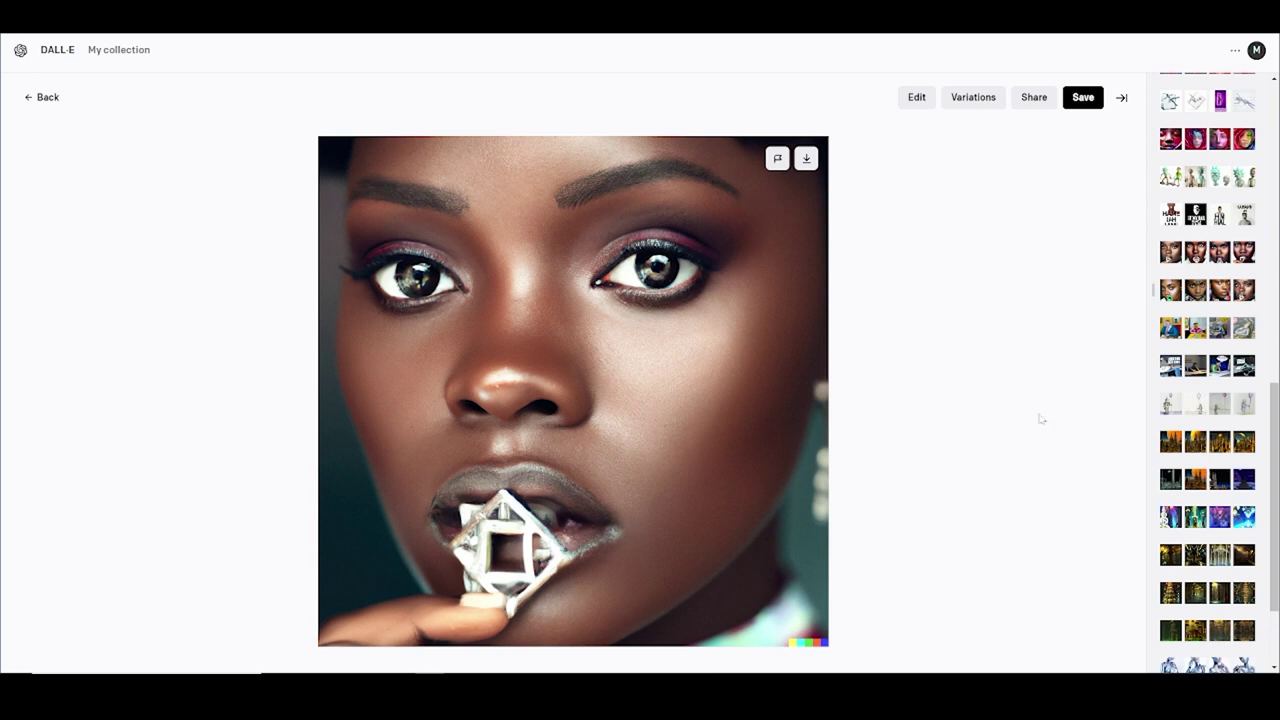
click(42, 97)
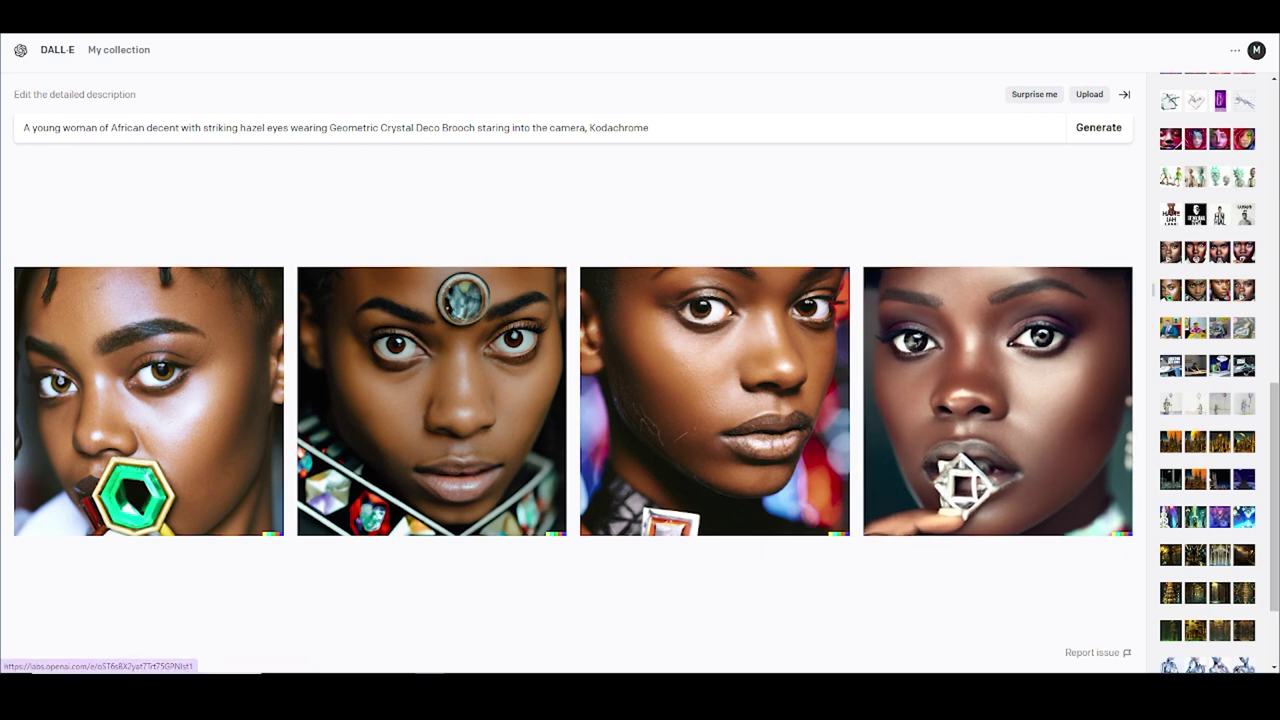
- Open the variations of the portrait with the silver geometric brooch at the lips, and view the original and its variations at full size
click(1235, 252)
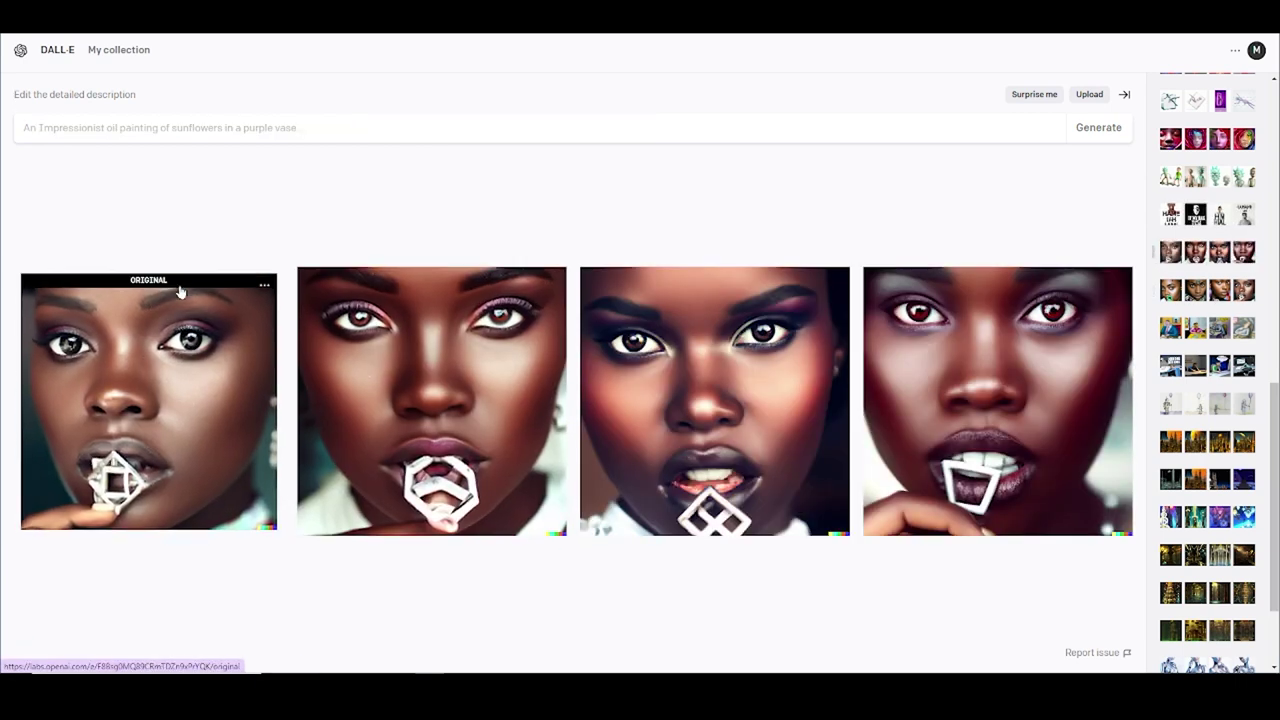
click(127, 434)
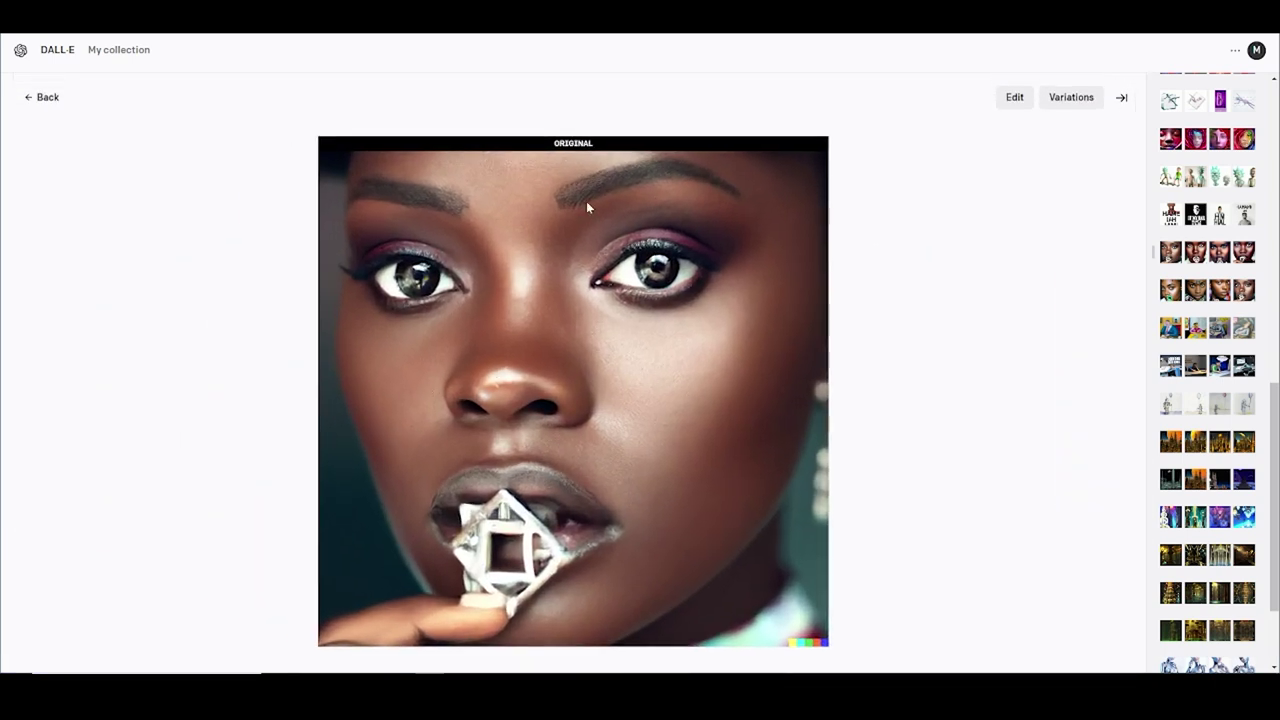
click(43, 98)
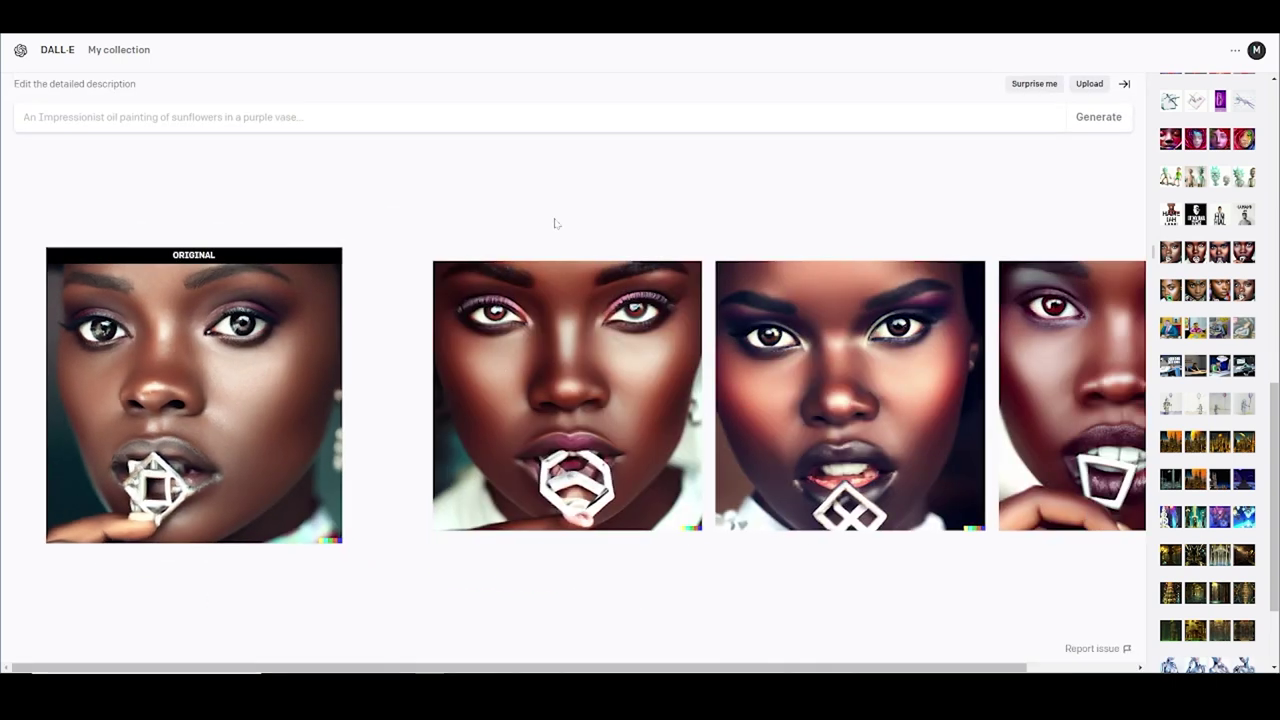
click(452, 390)
key(Right)
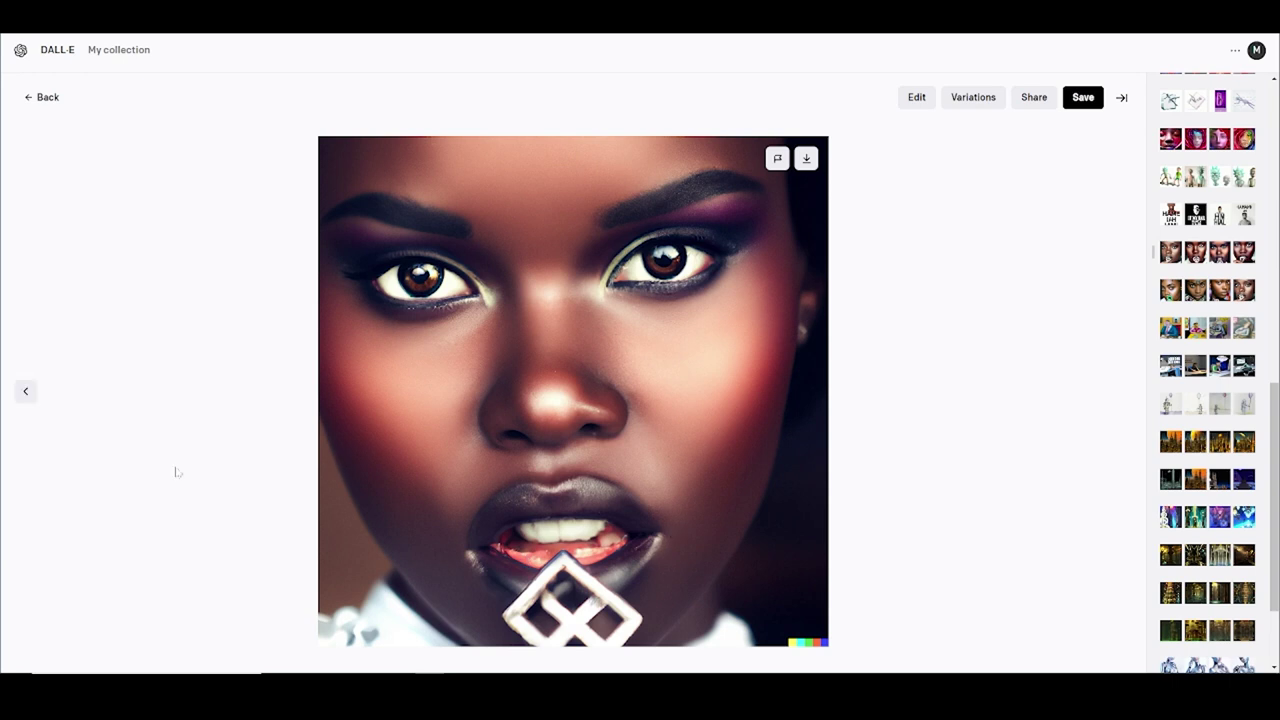
key(Left)
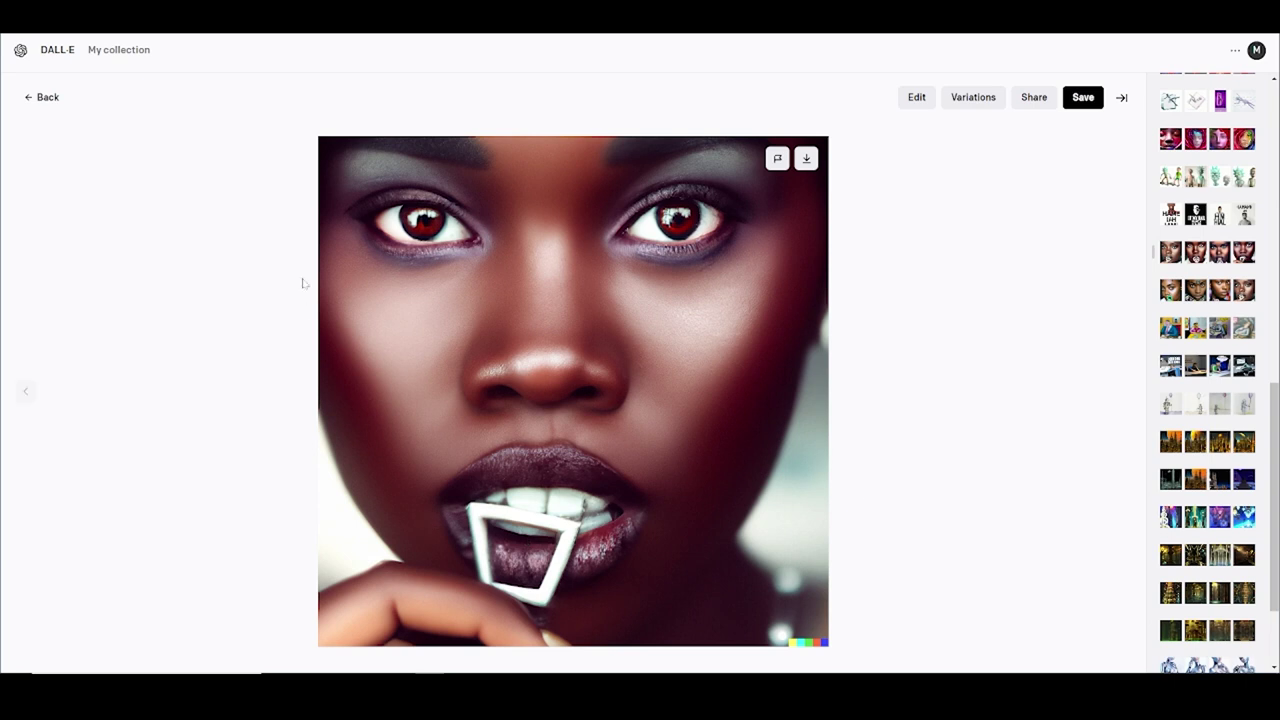
- Return to the brooch portrait variations and open the "I am half man half amazing" set from the history
click(42, 99)
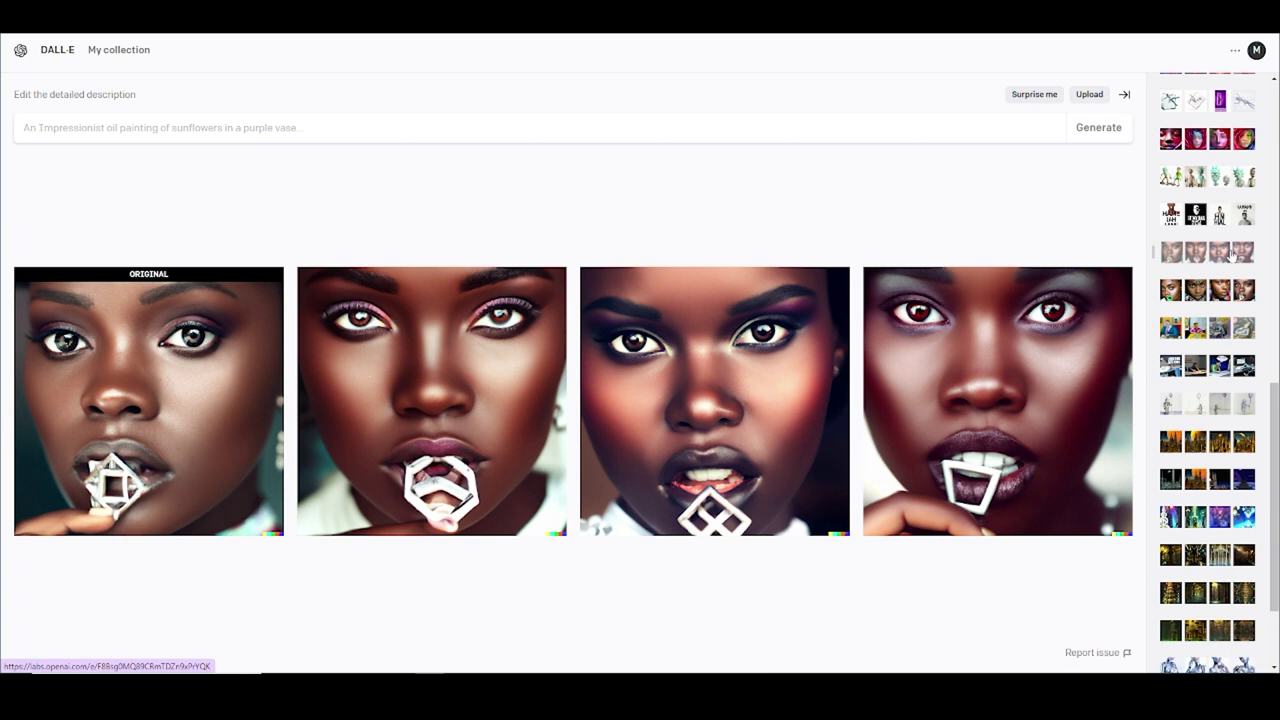
click(1220, 214)
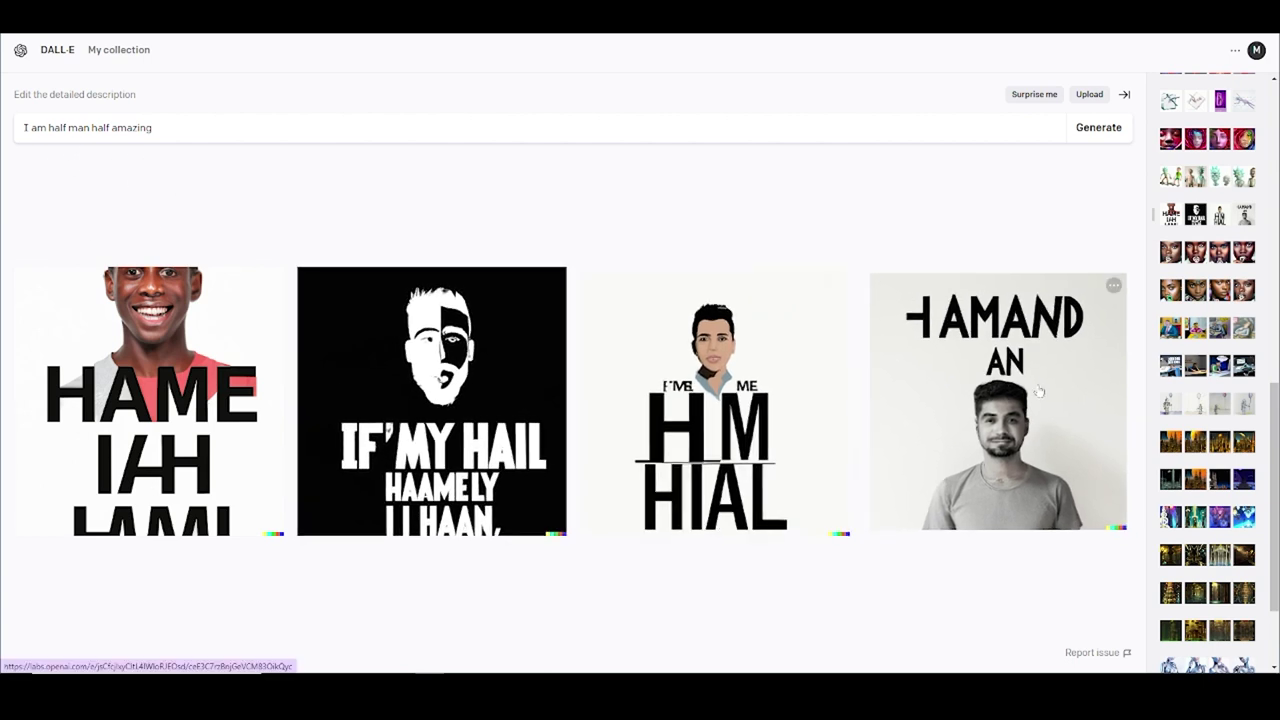
- Open the hyper-realistic 3D render set of rick and Morty and view its images at full size one after another
click(1237, 180)
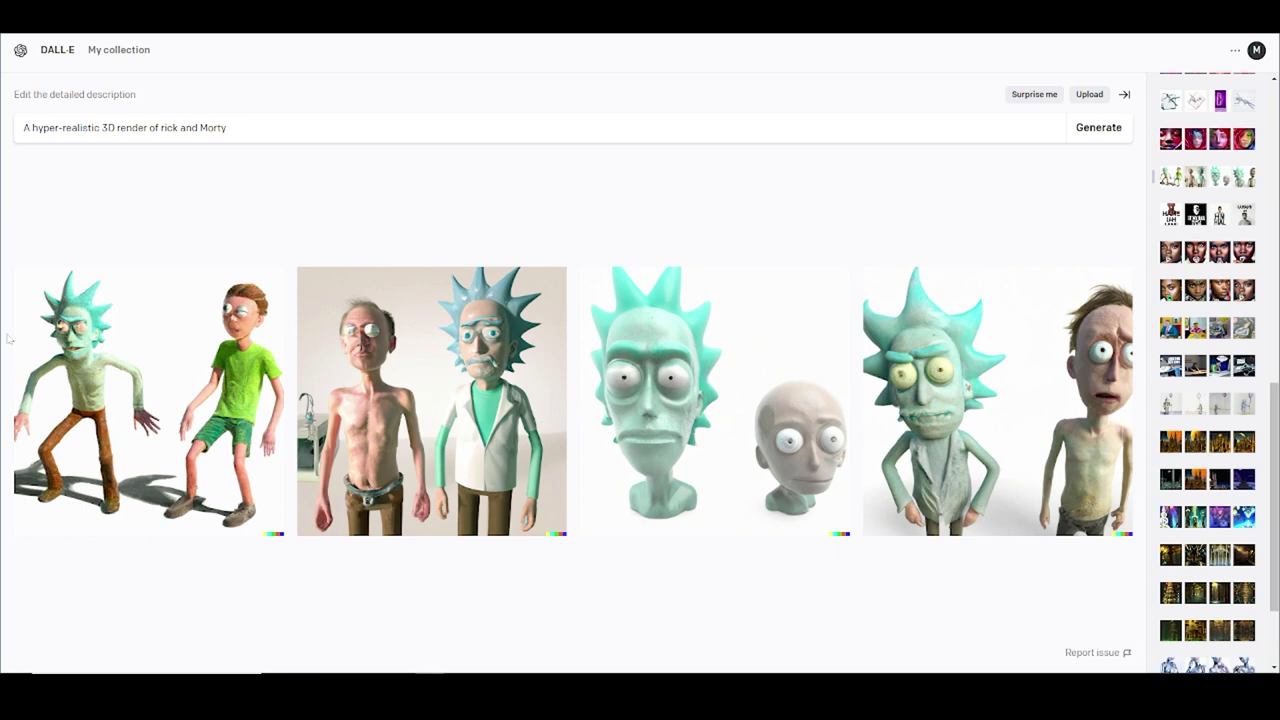
click(47, 358)
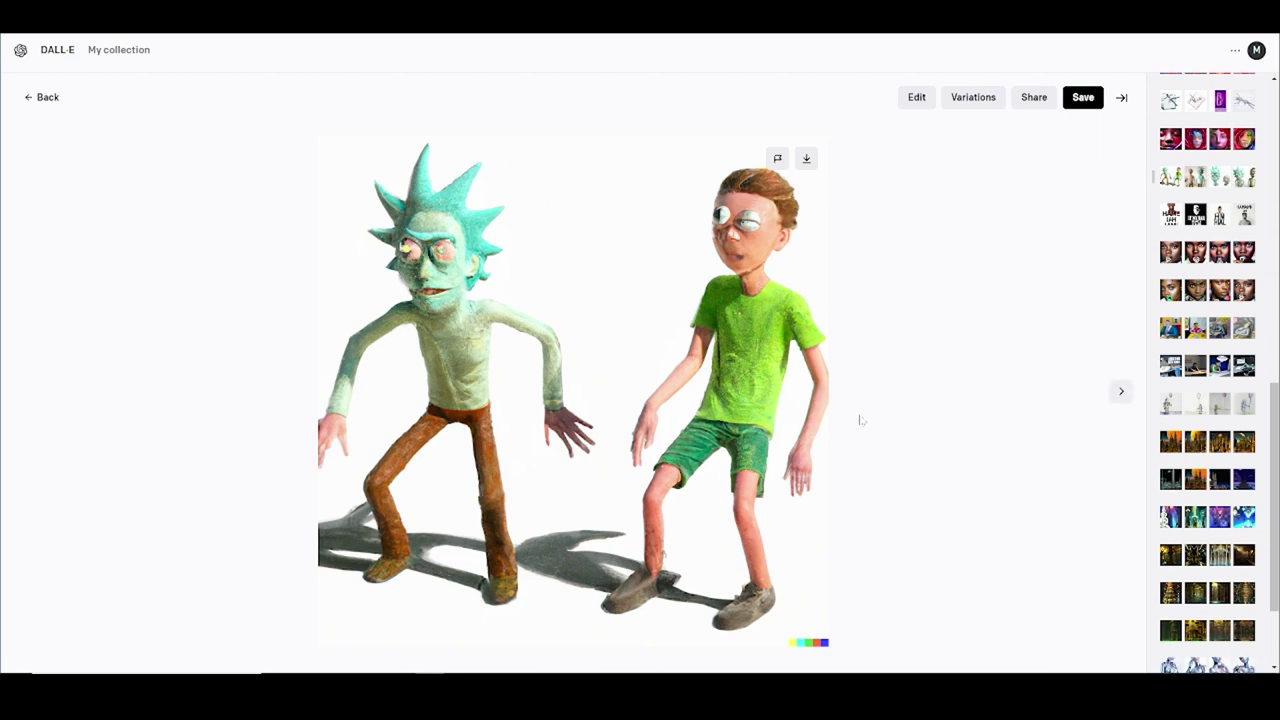
click(1123, 396)
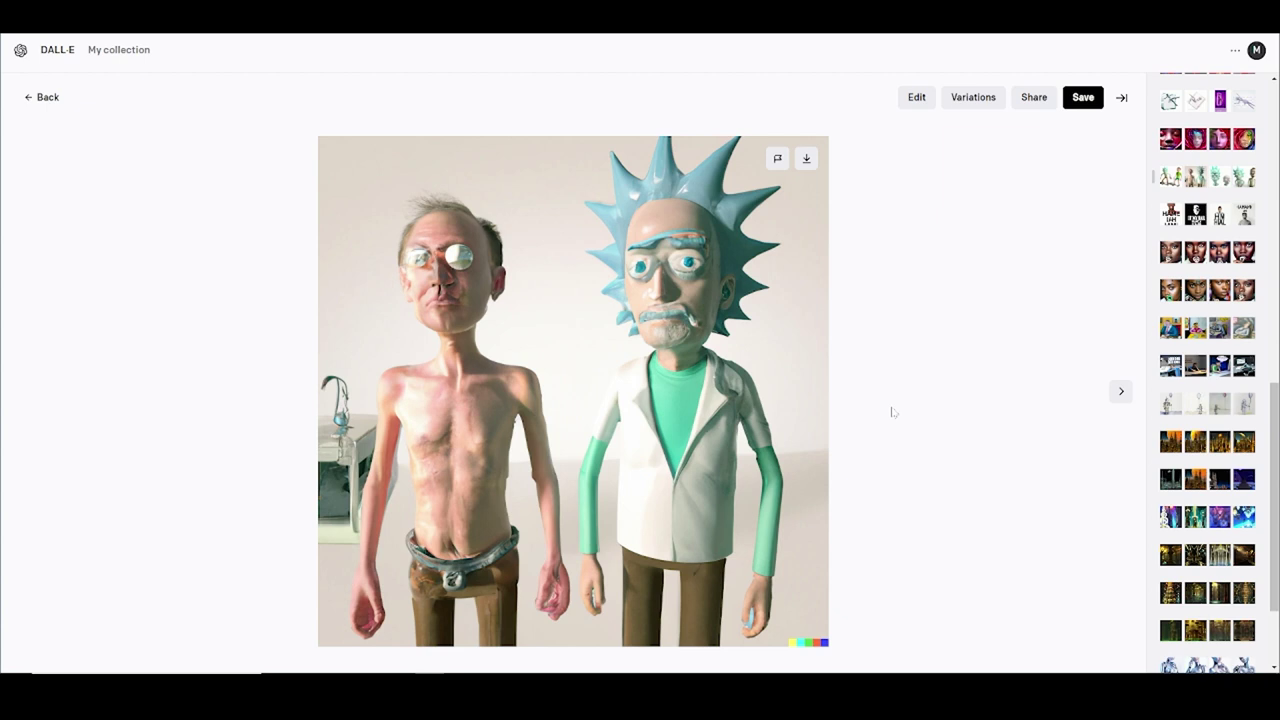
key(Right)
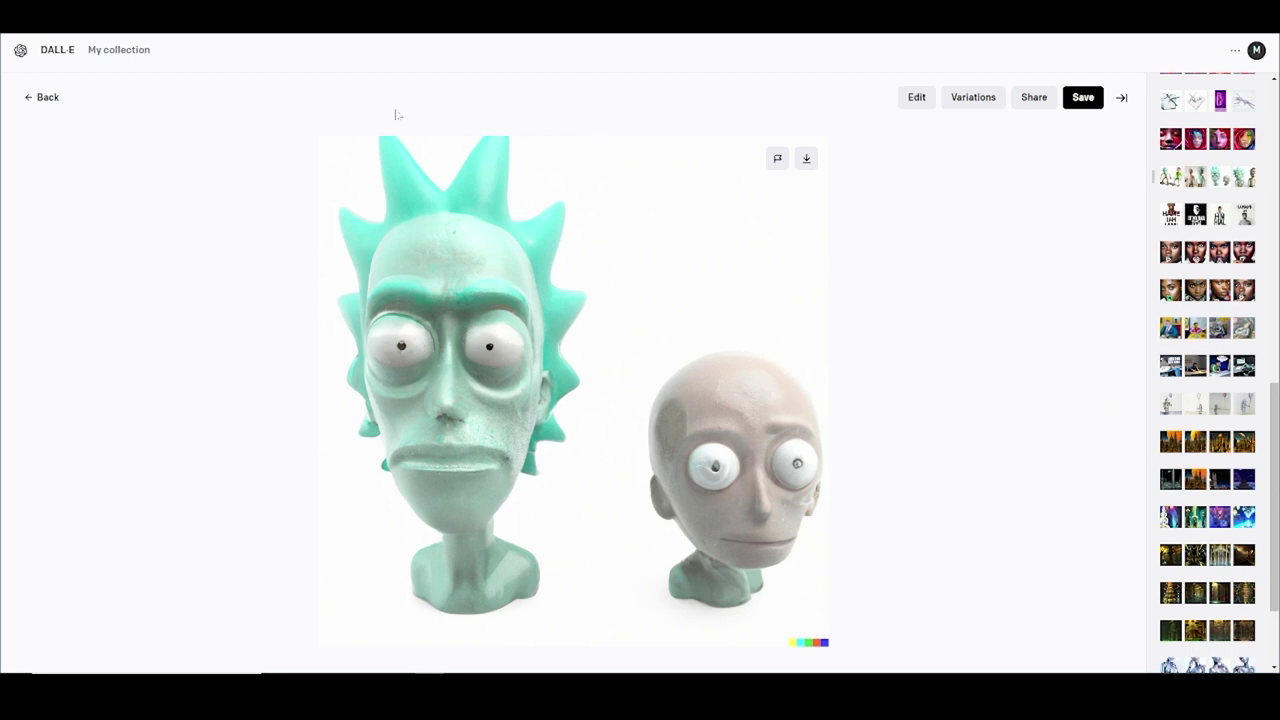
mouse_move(889, 358)
key(Right)
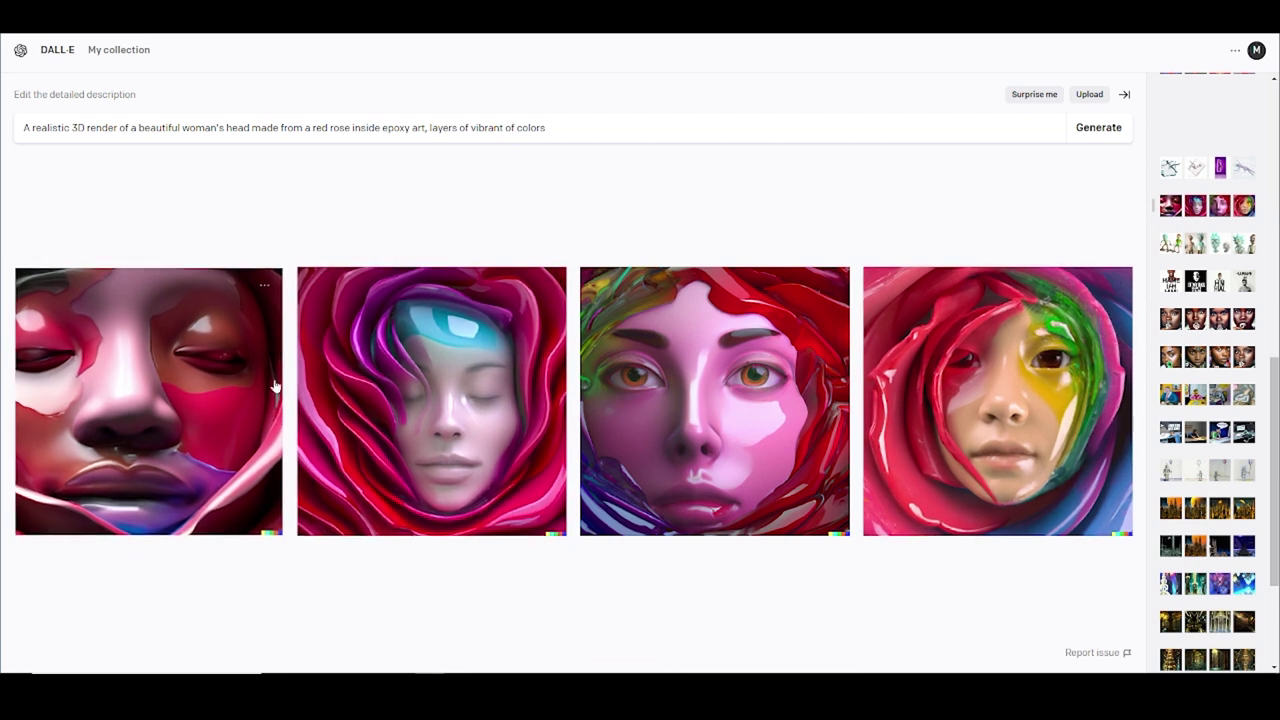
- View the four images of a woman's head made from a red rose inside epoxy art at full size, and return to the set
click(467, 404)
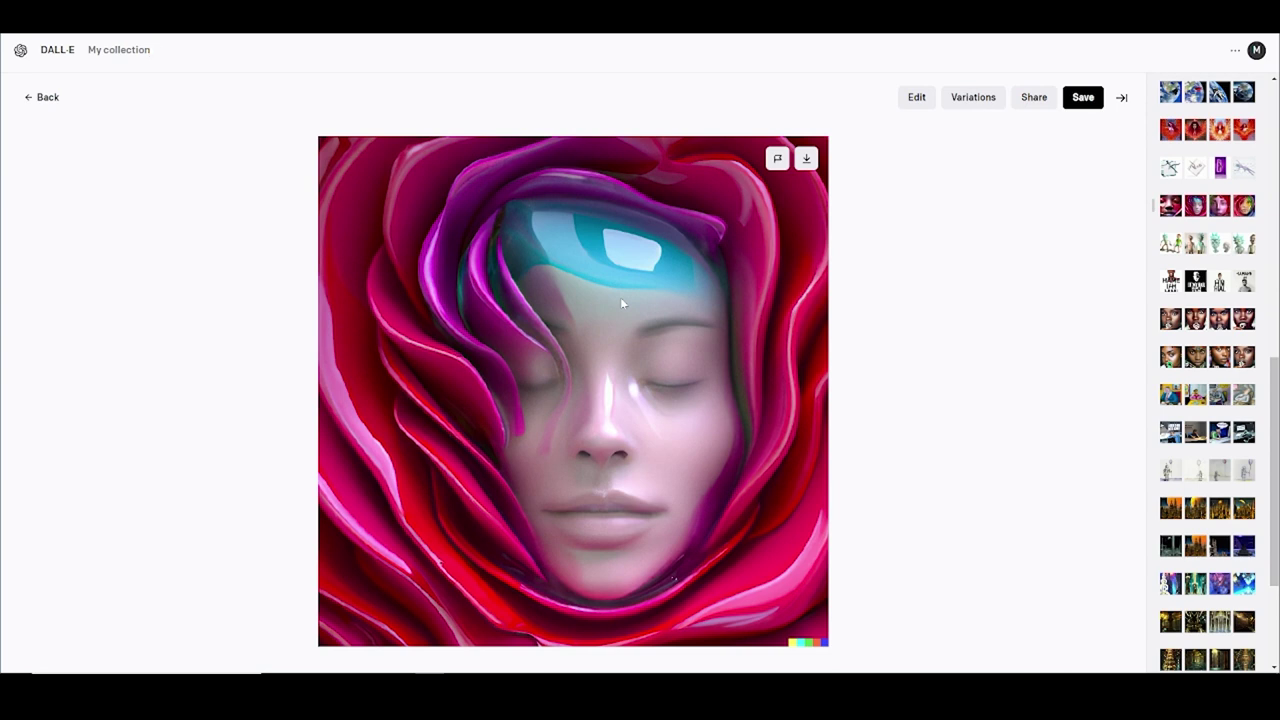
key(Right)
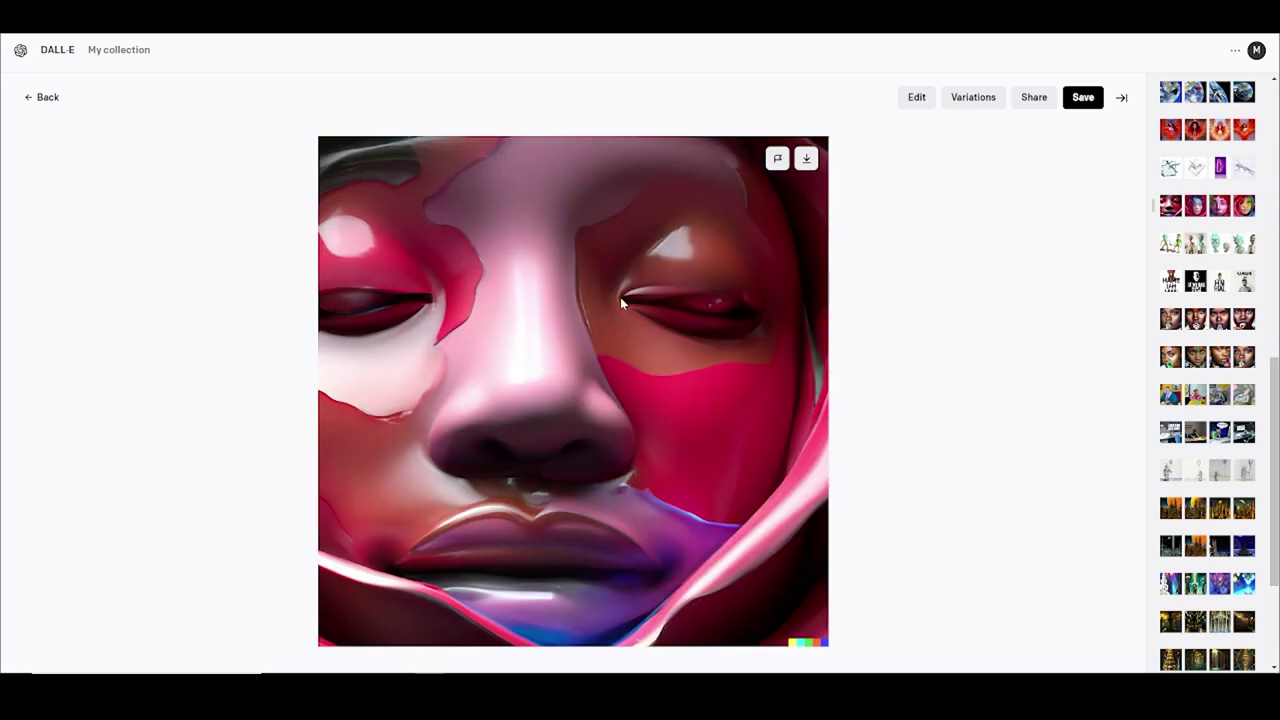
key(Right)
key(Right)
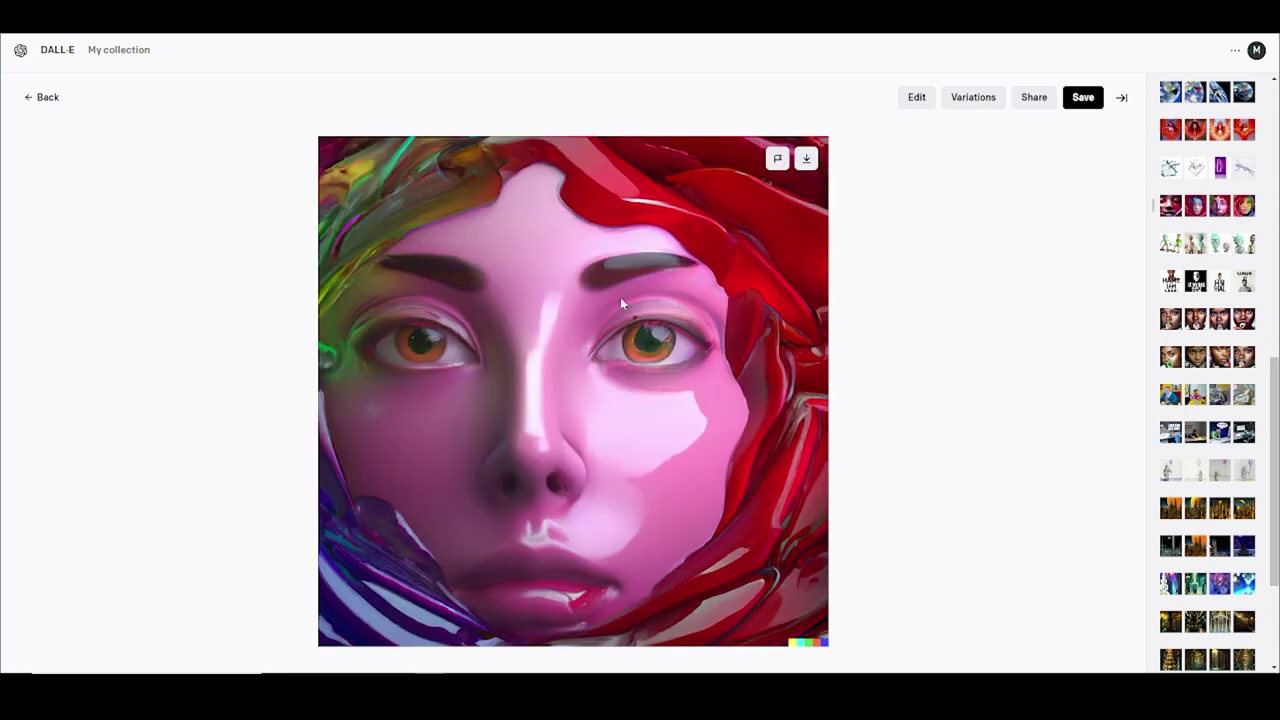
key(Right)
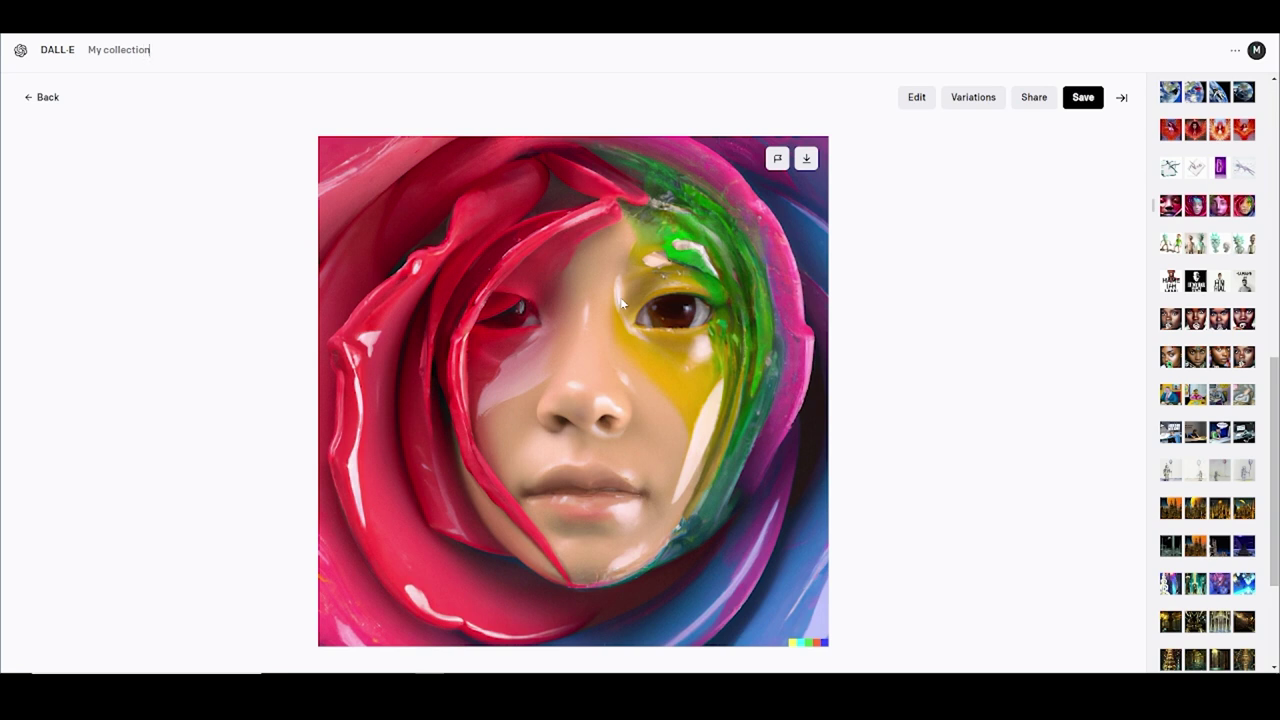
click(55, 104)
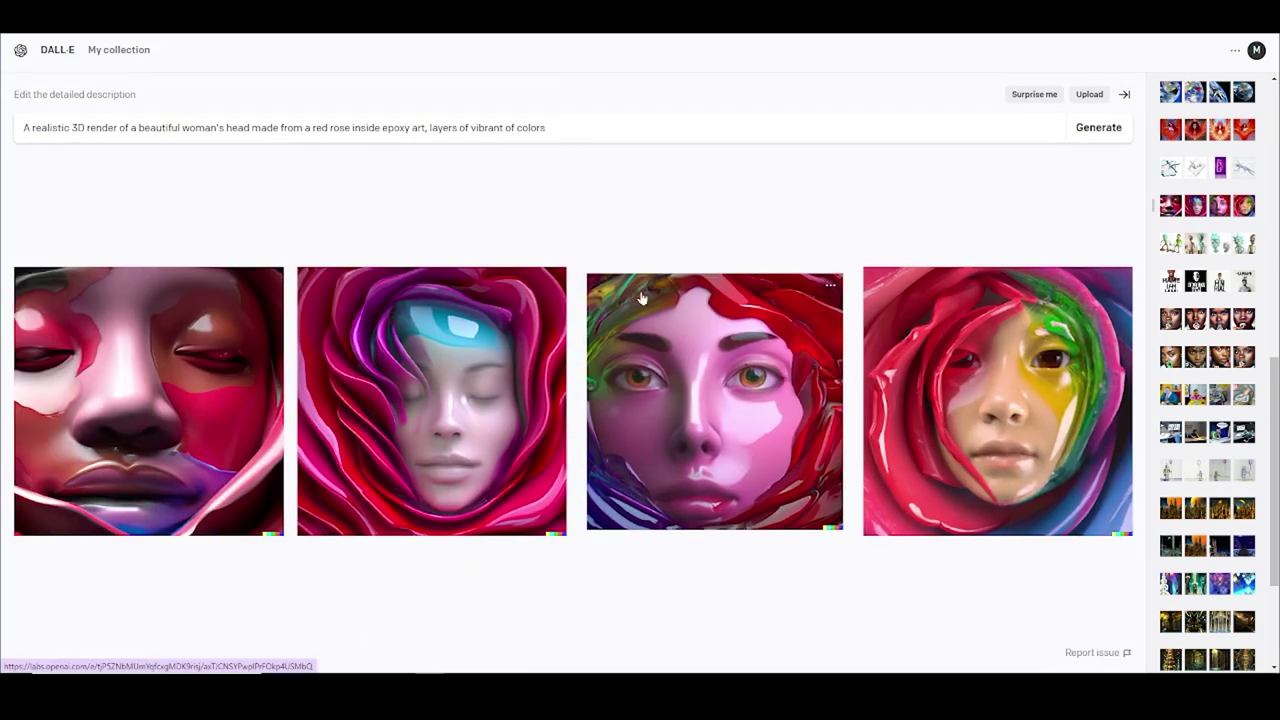
- Open the 3D Crystal rectangle set, enlarge its purple image, and open the set of a woman with red flaming phoenix hair
click(1244, 172)
scroll(1244, 174, up, 1)
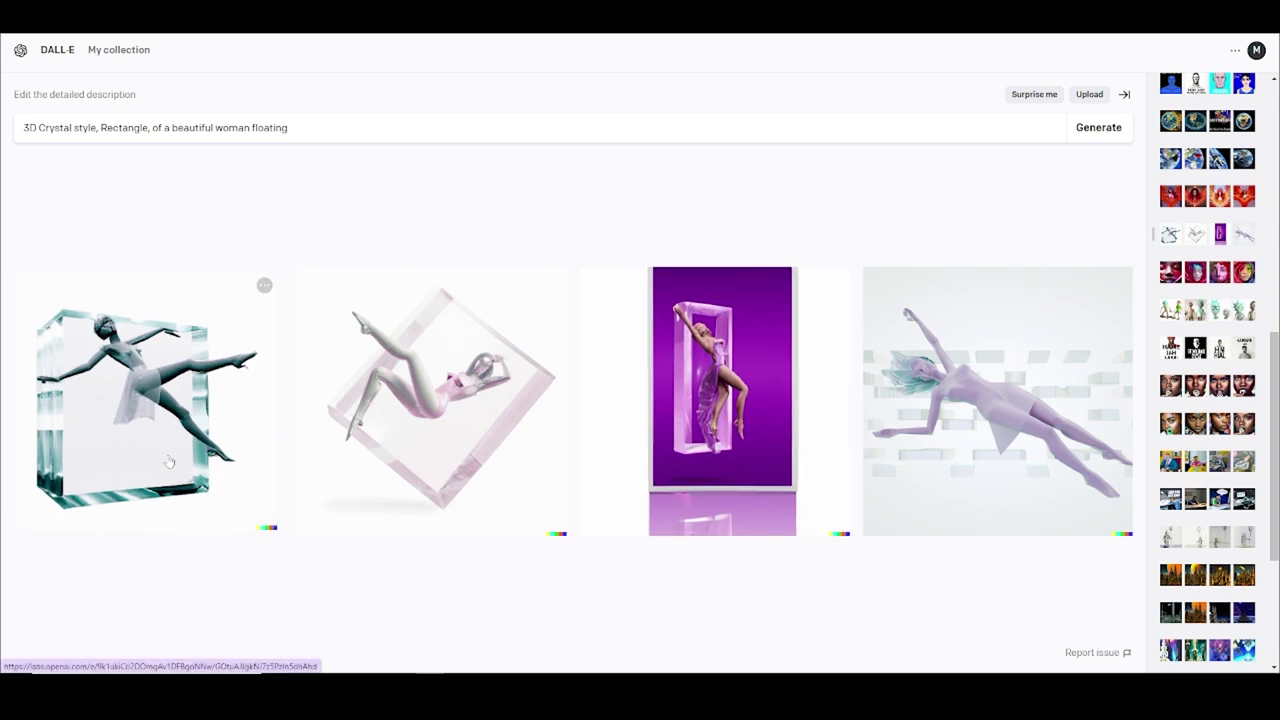
click(725, 398)
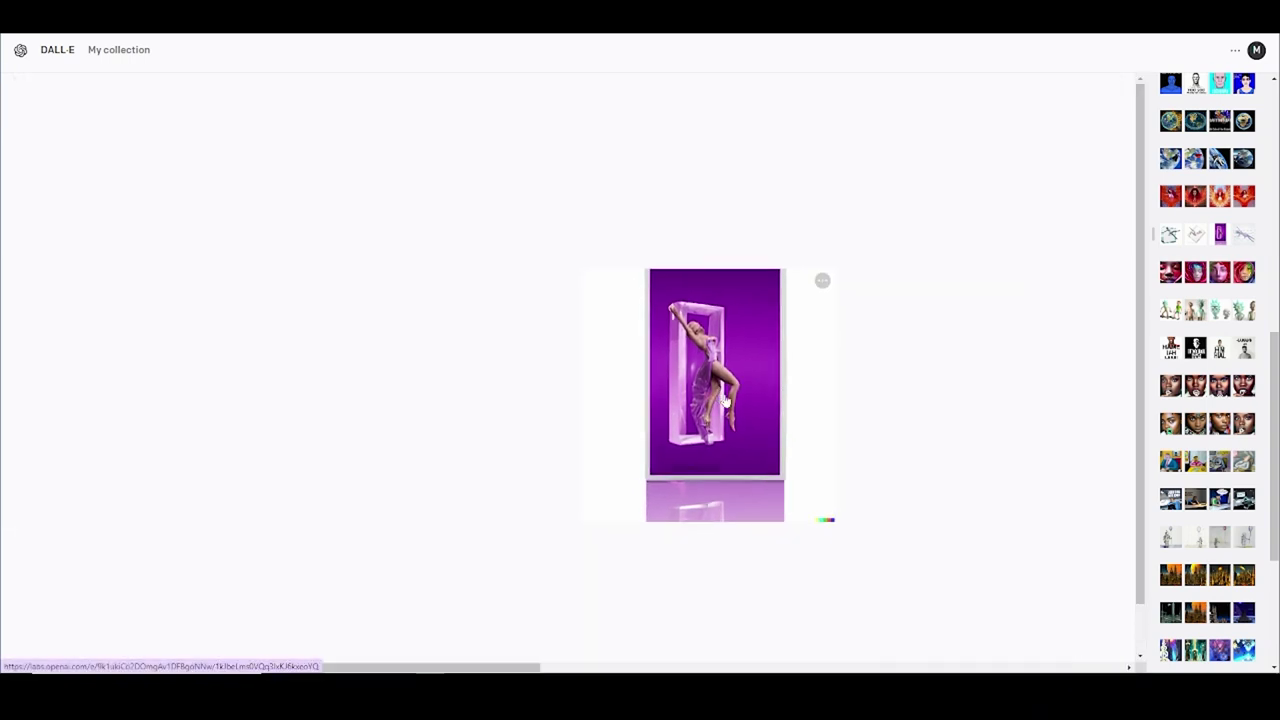
click(1243, 195)
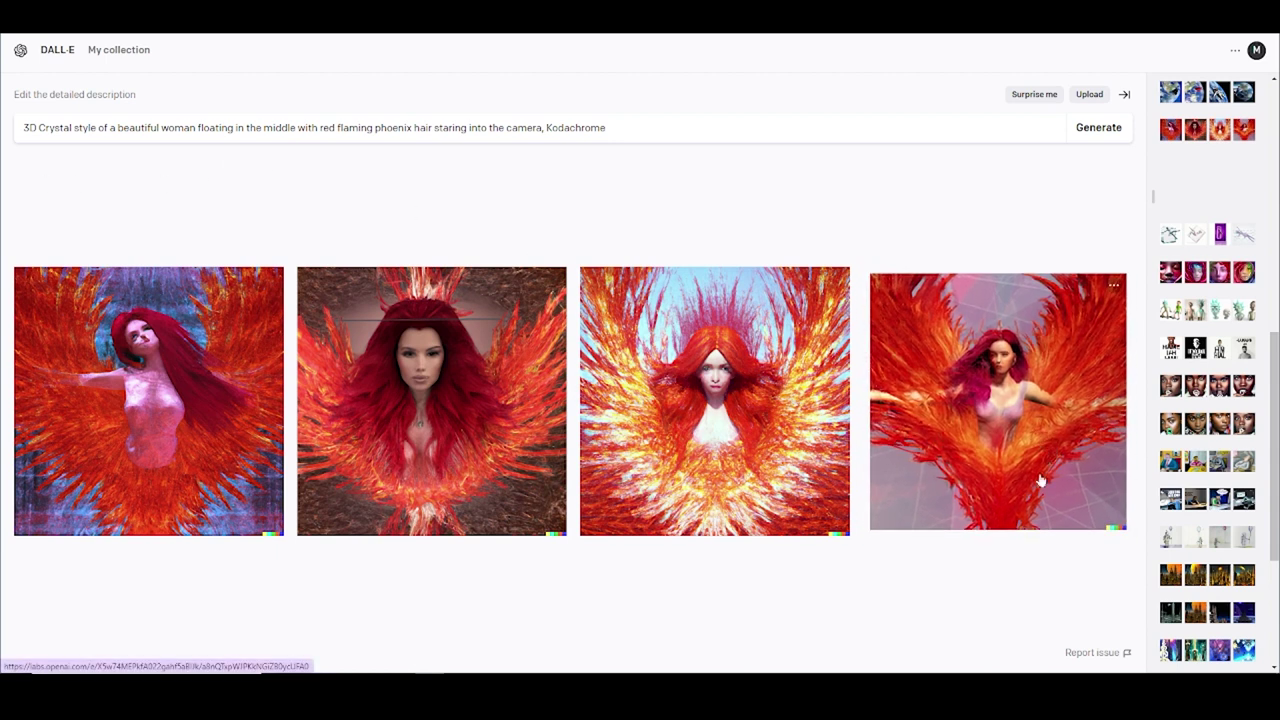
- Open the "learning to fly like superman" set, view its four images at full size, and return to the set
scroll(1243, 200, up, 2)
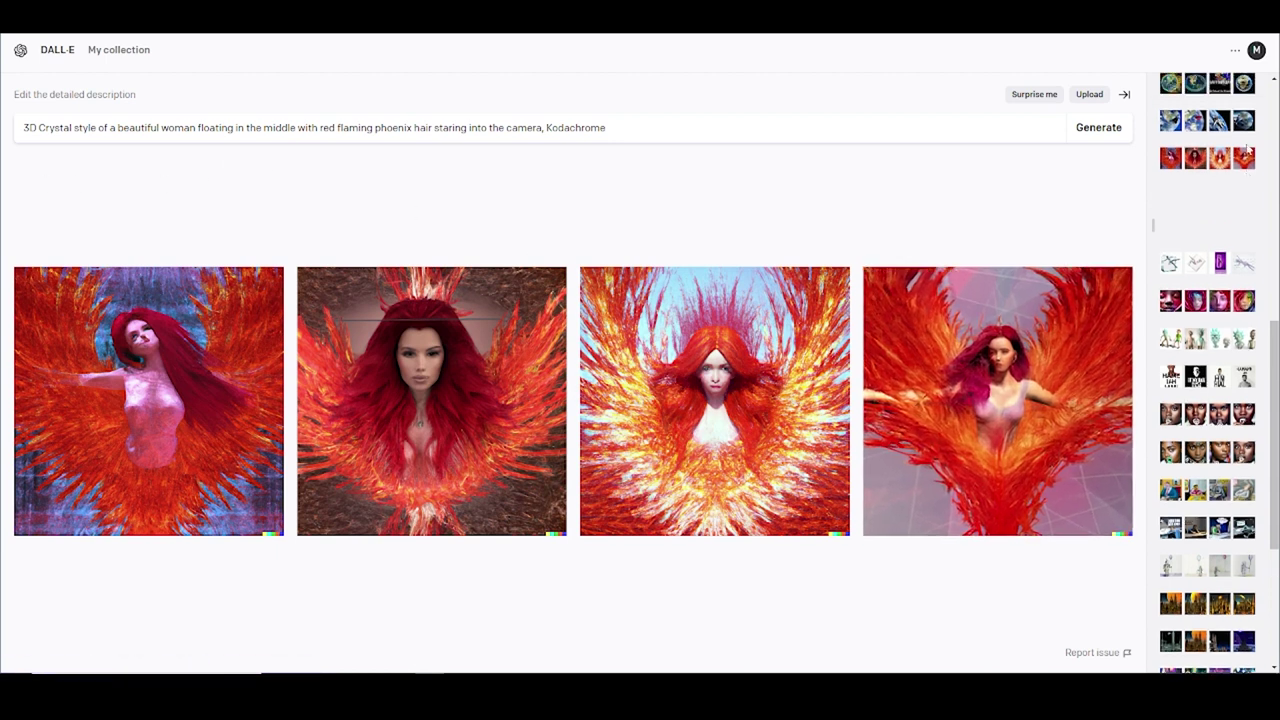
click(1243, 160)
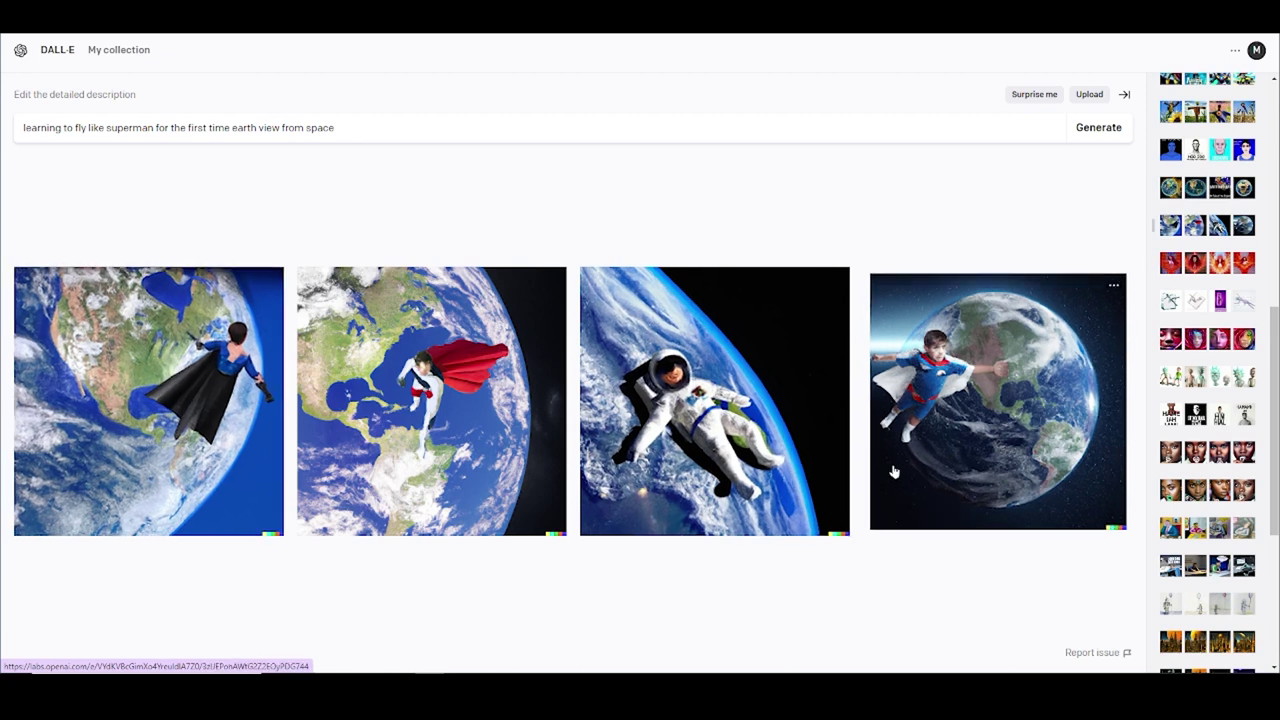
click(711, 405)
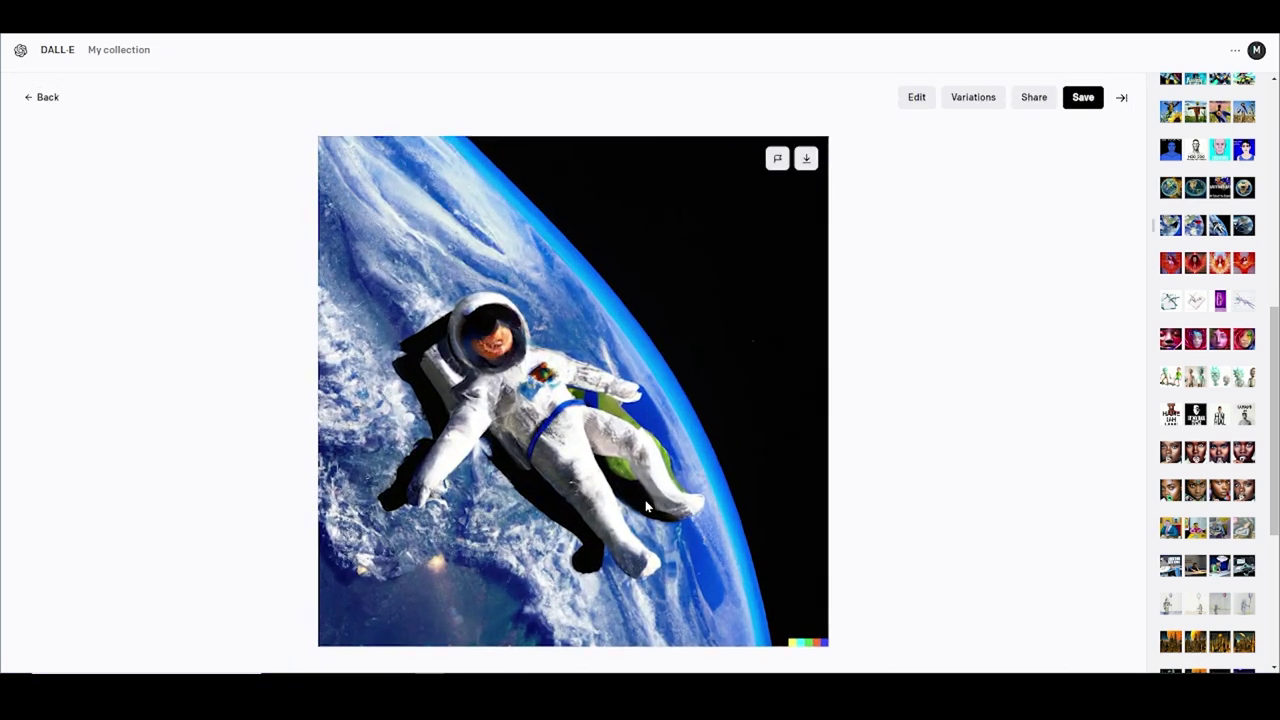
key(Right)
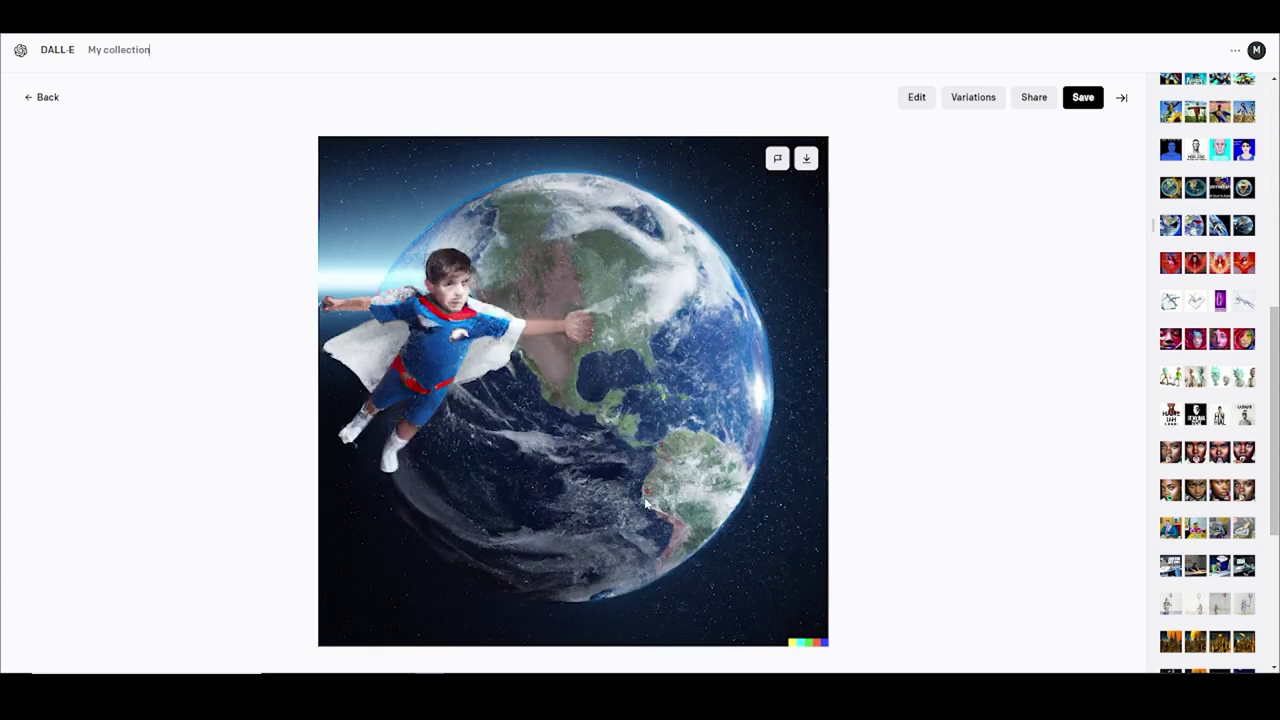
key(Left)
key(Left)
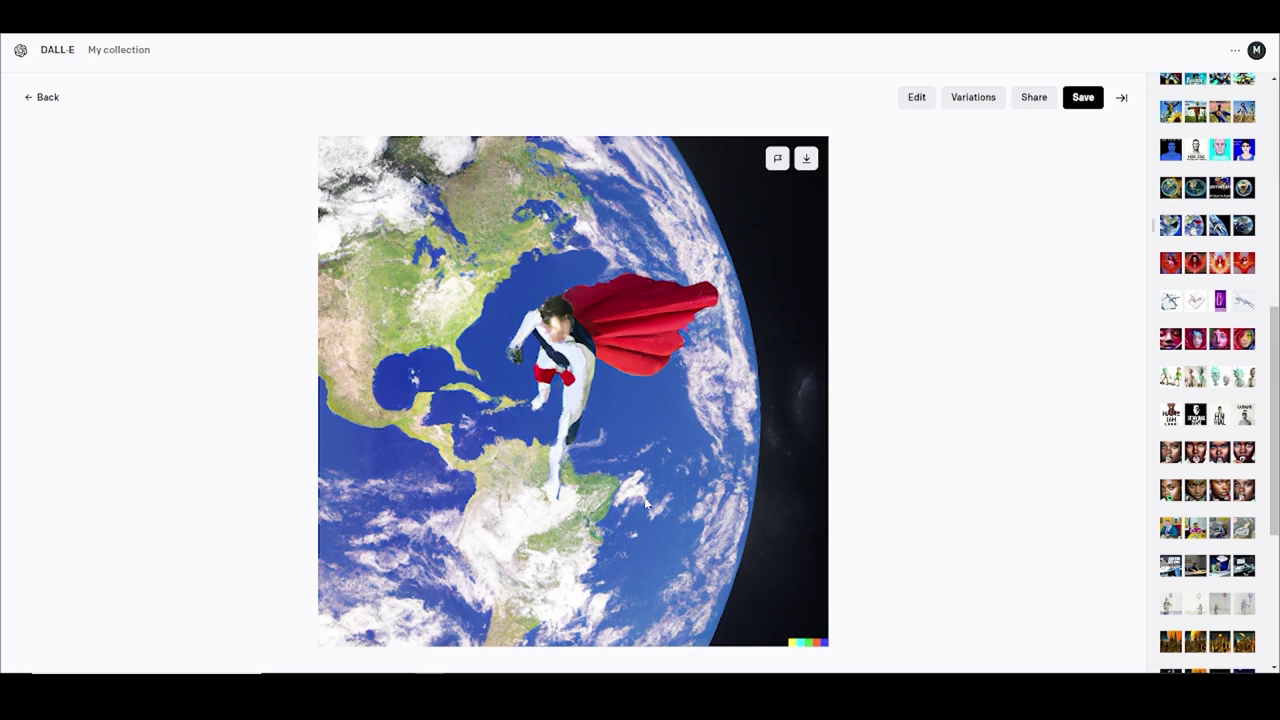
key(Left)
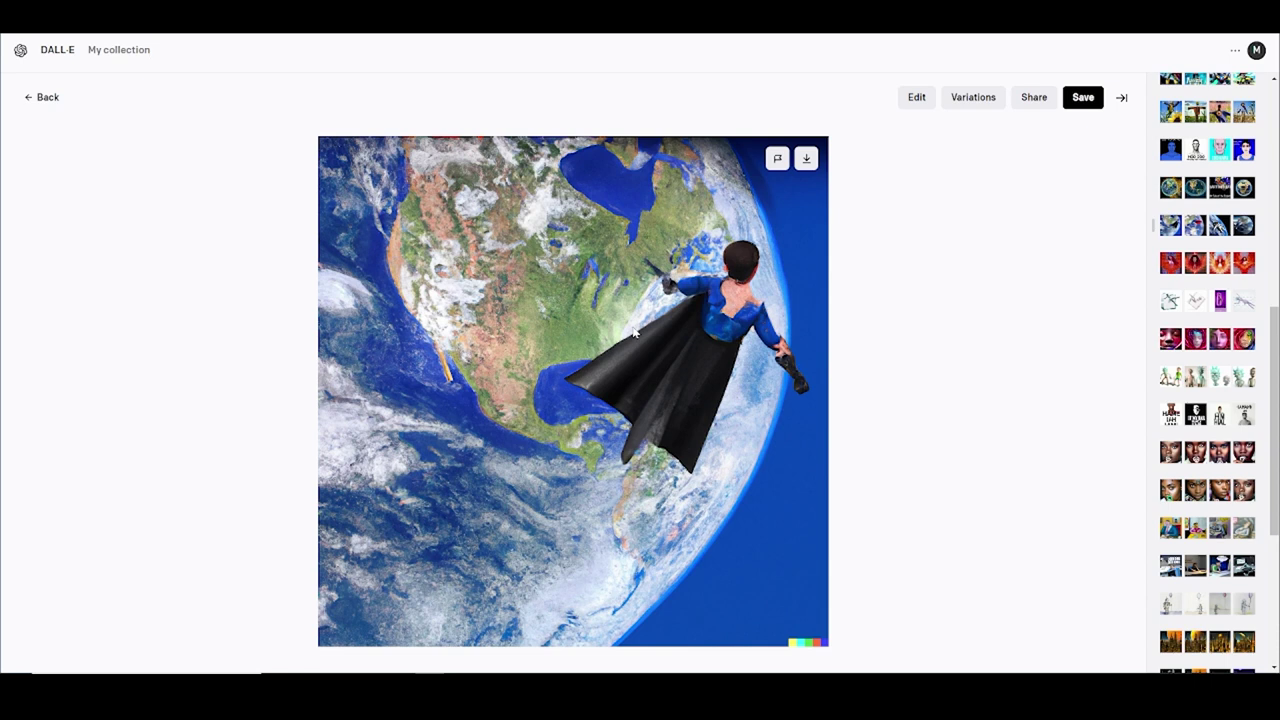
click(47, 97)
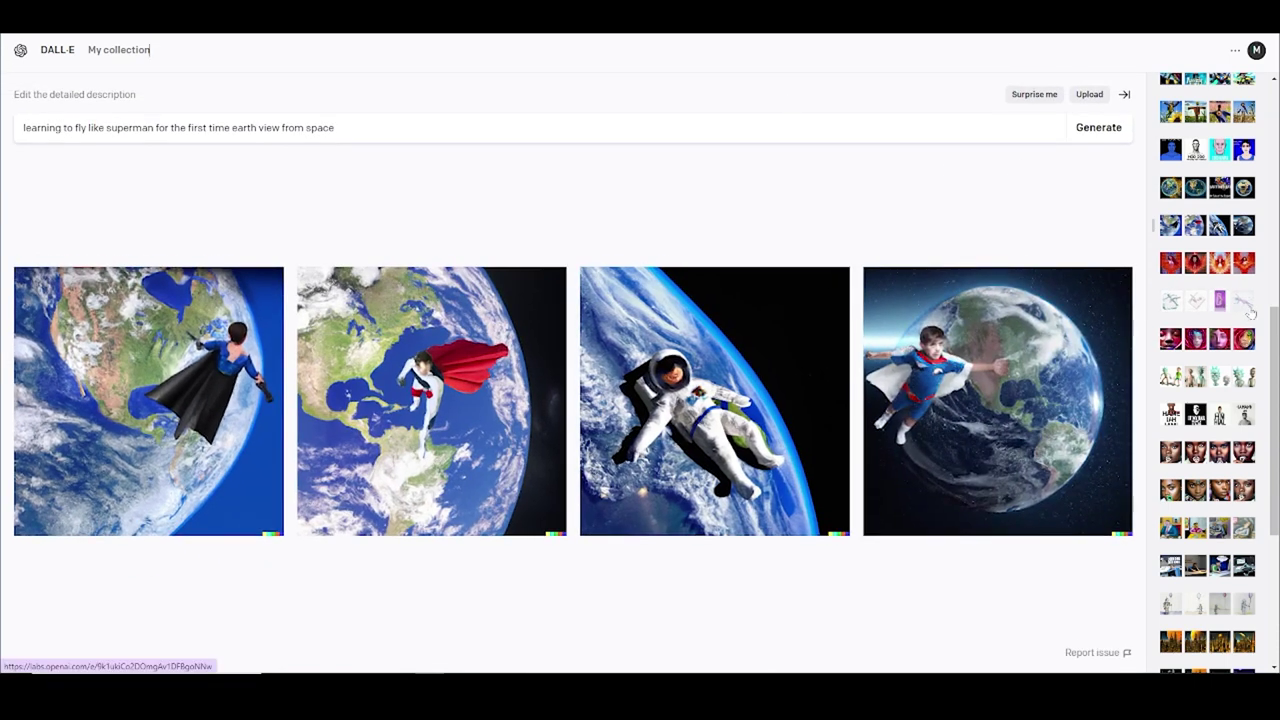
- Open the set showing the earth in April 2040 after the phoenix phenomena, followed by the set showing a human in 2040
scroll(1250, 313, up, 1)
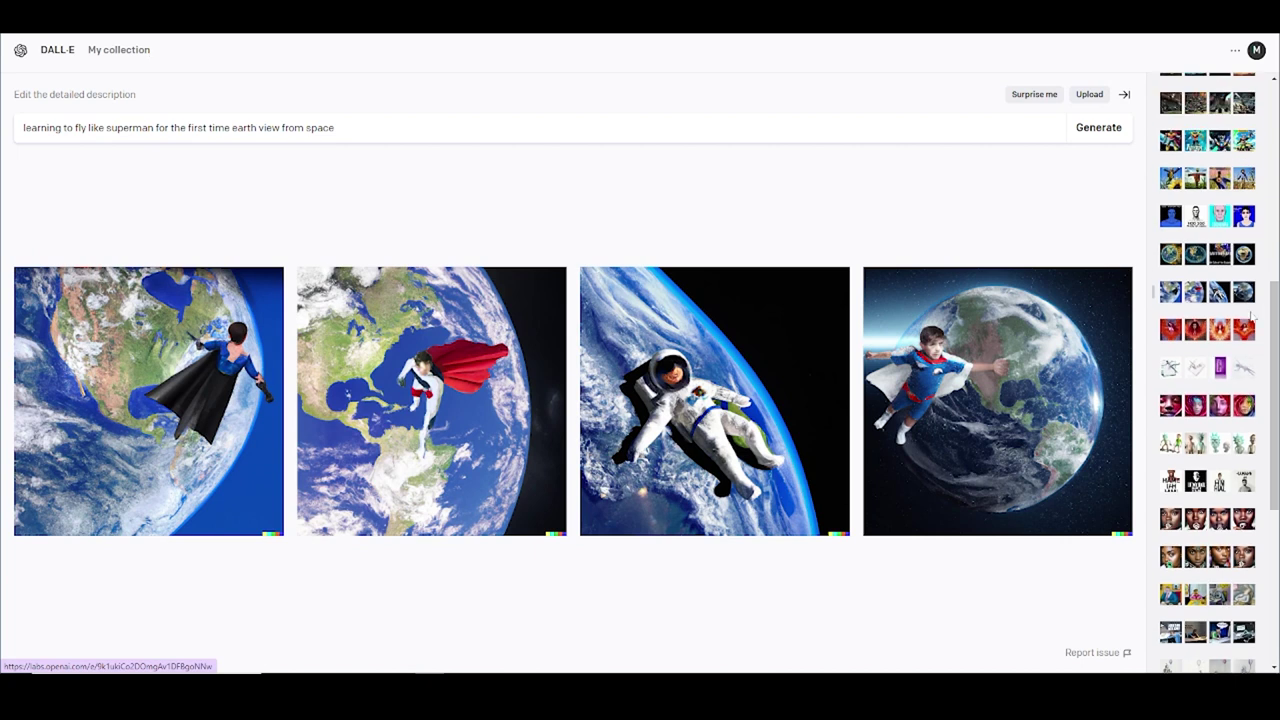
click(1245, 256)
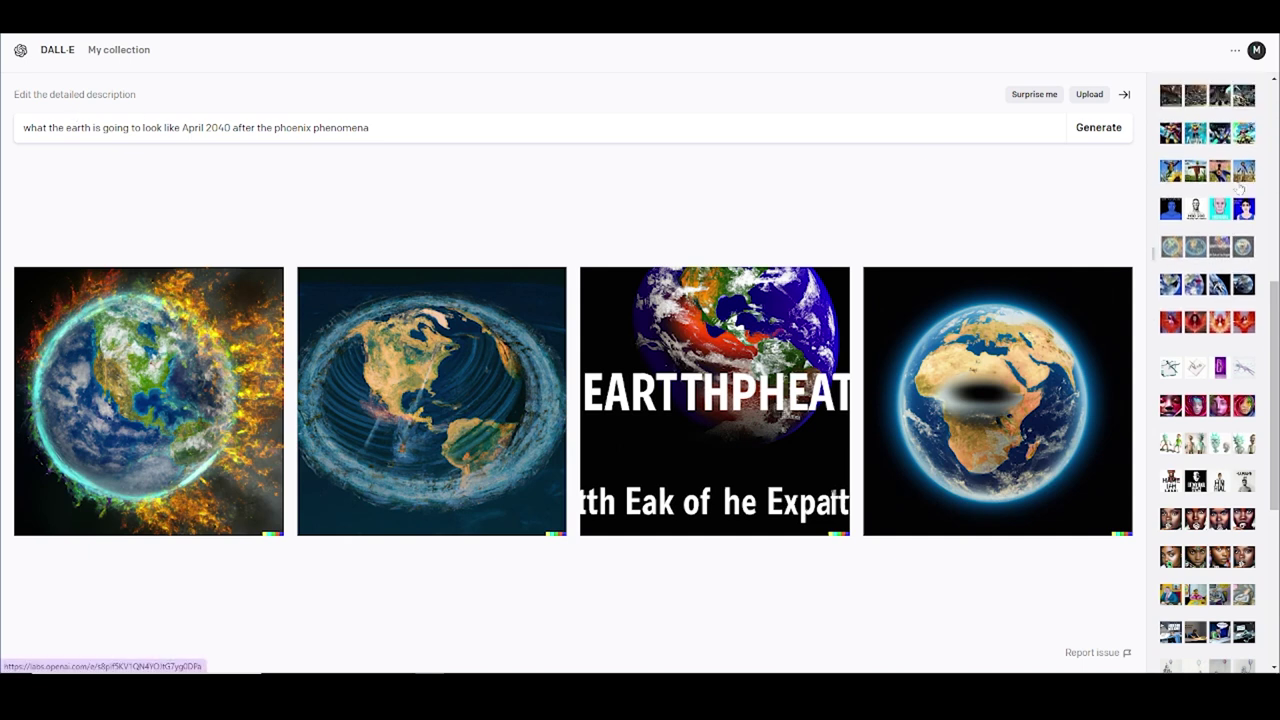
click(1227, 217)
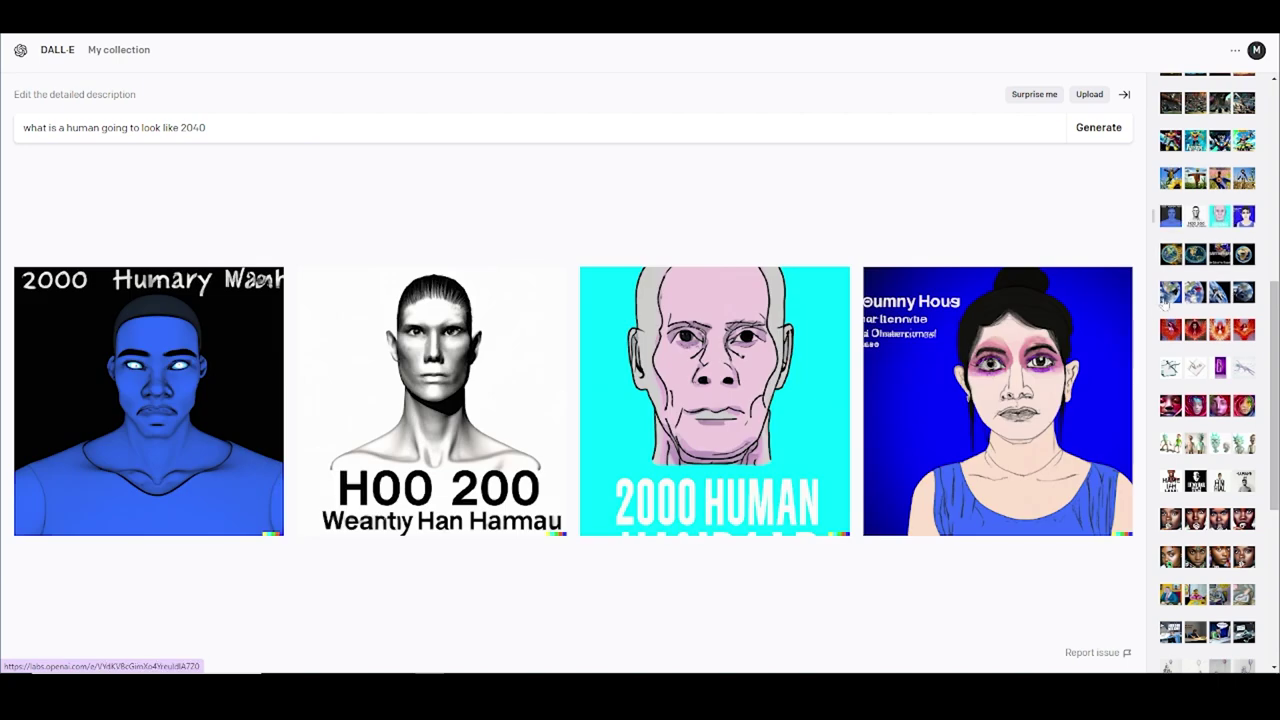
- Open the sunflower scare crow man set and the "Voltron defender of the universe | 154" set, and highlight the Voltron prompt
click(1226, 180)
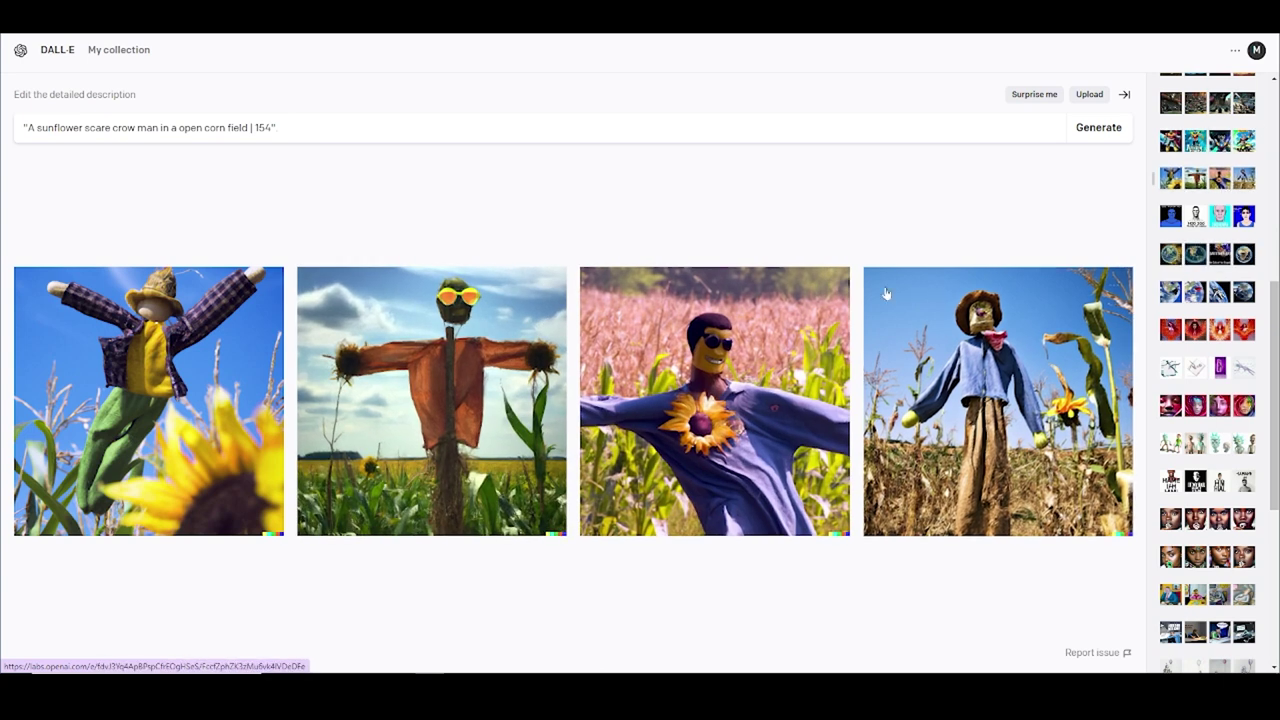
click(1240, 140)
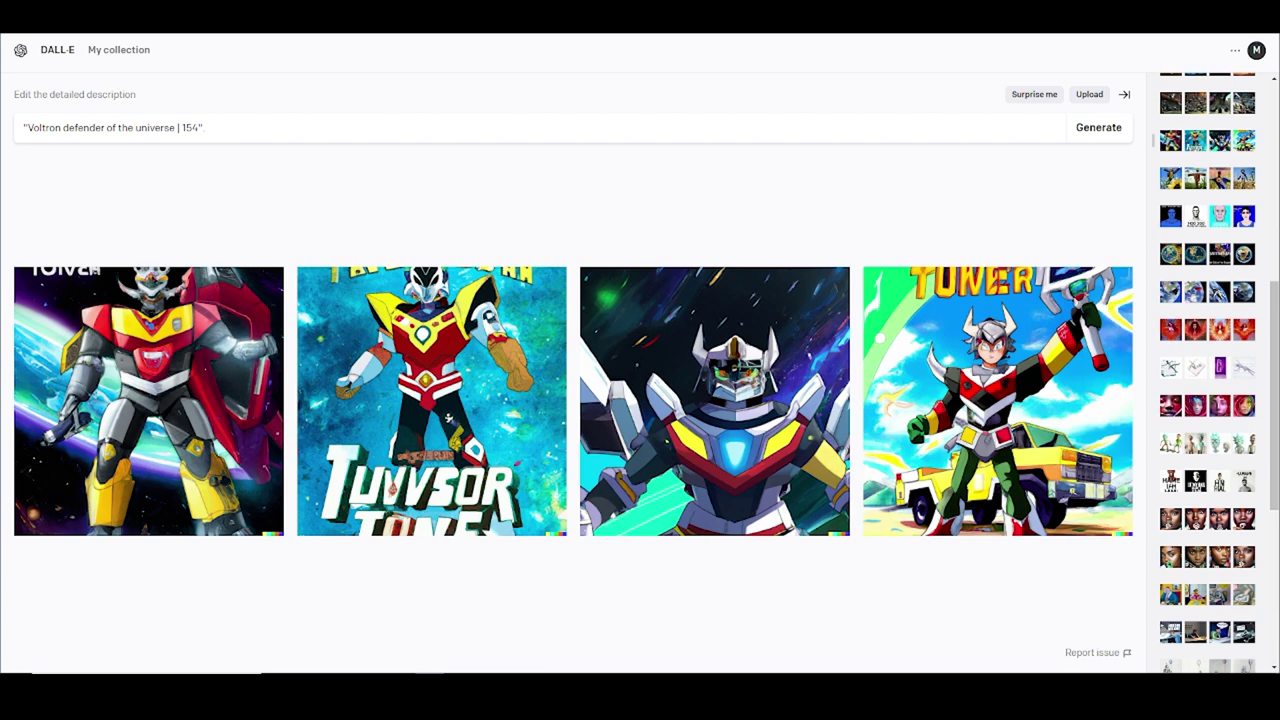
drag(23, 128, 206, 128)
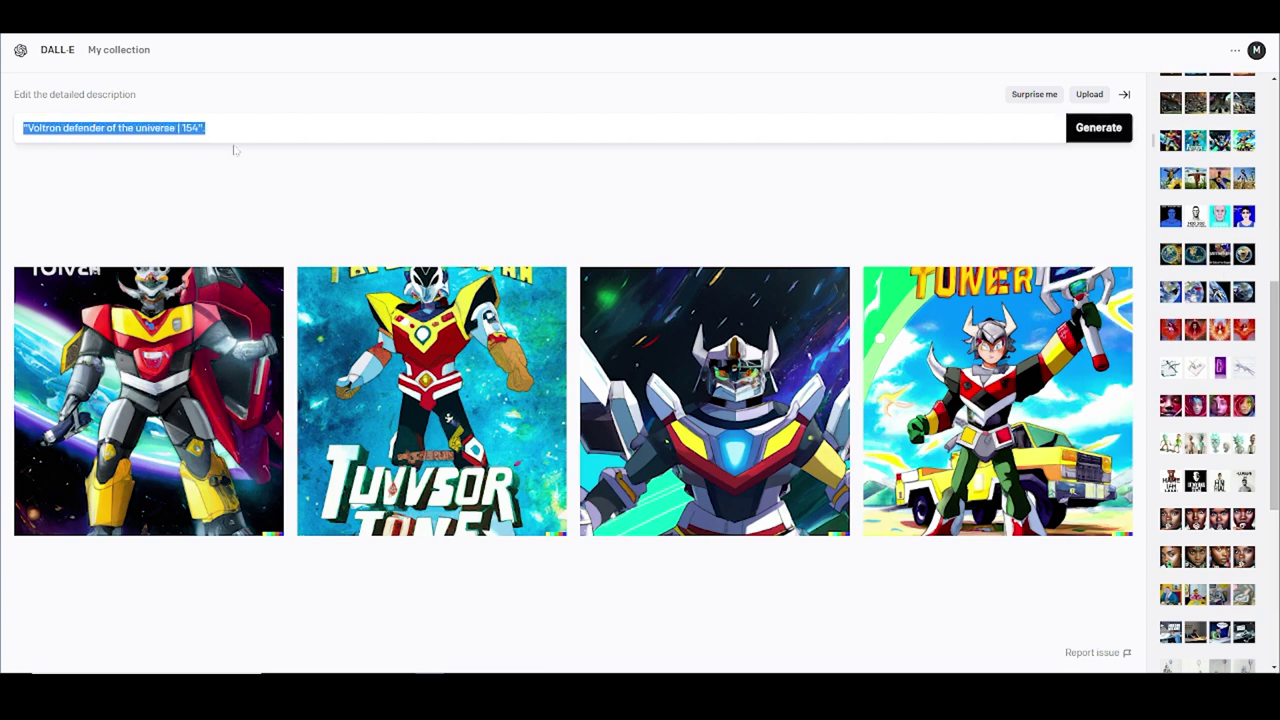
click(205, 128)
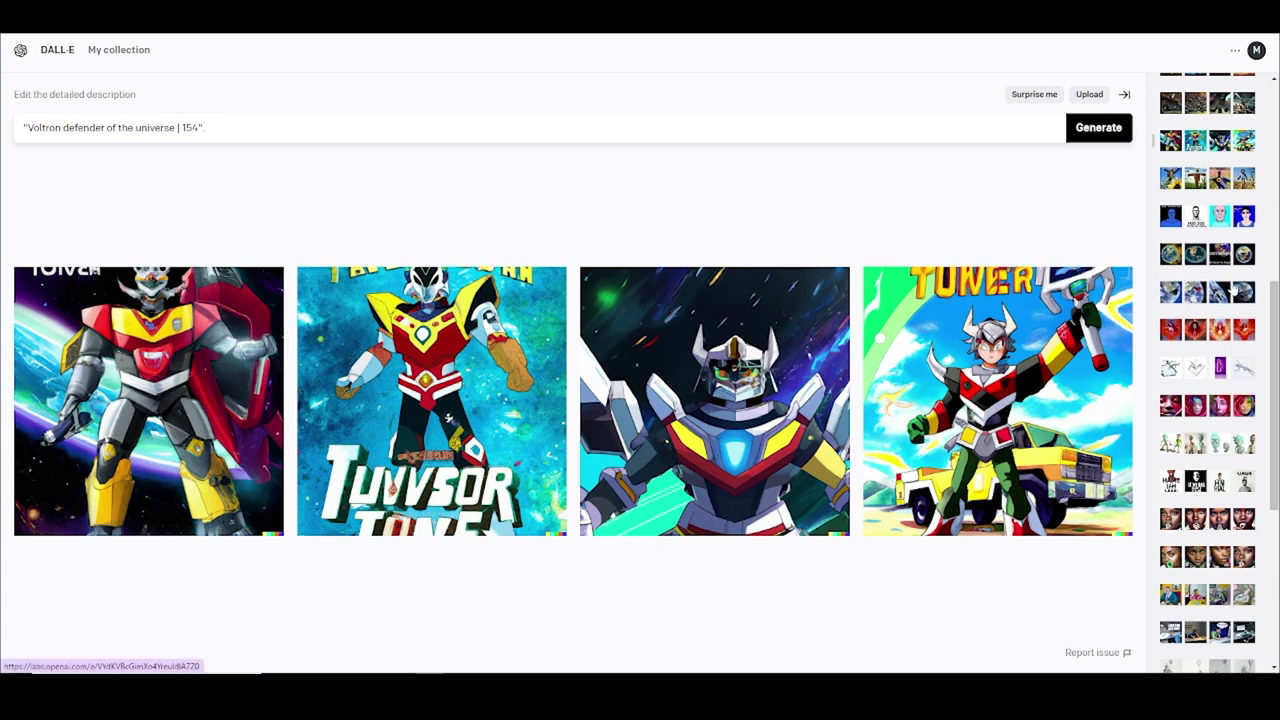
- Open the Pixar movie still set of street pigeons sword fighting against sewer rats
scroll(1230, 170, up, 2)
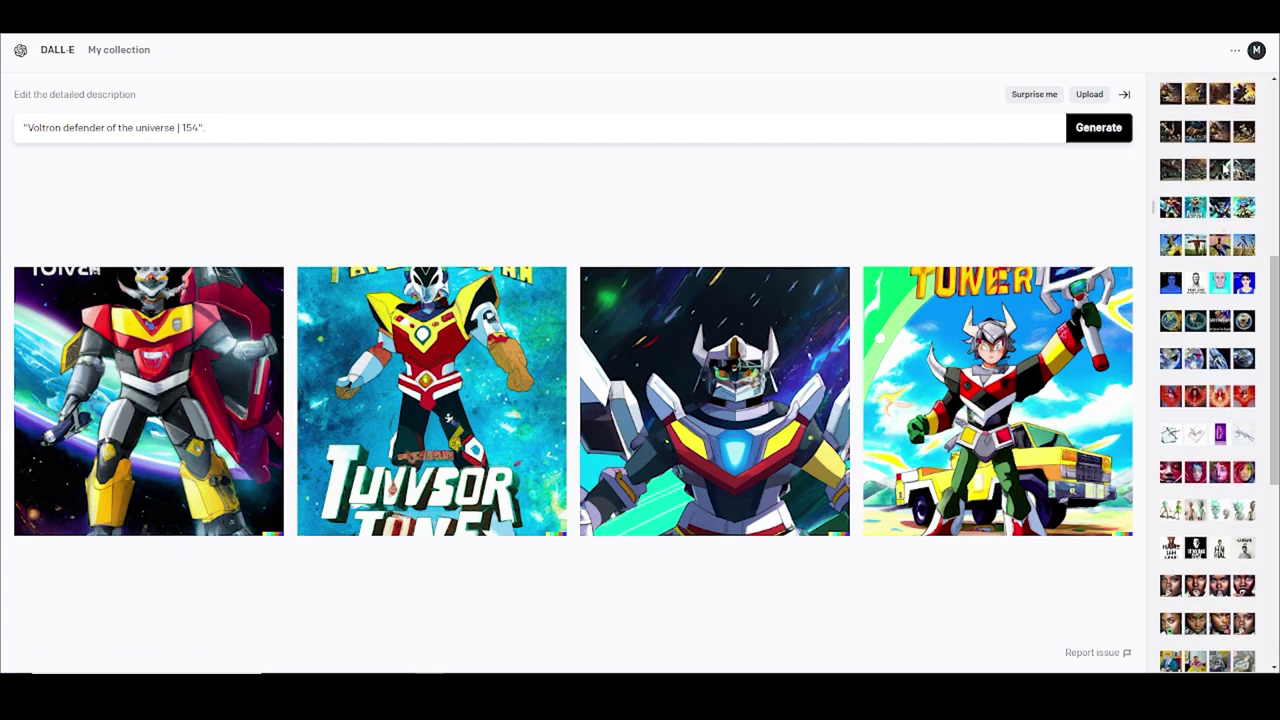
click(1220, 236)
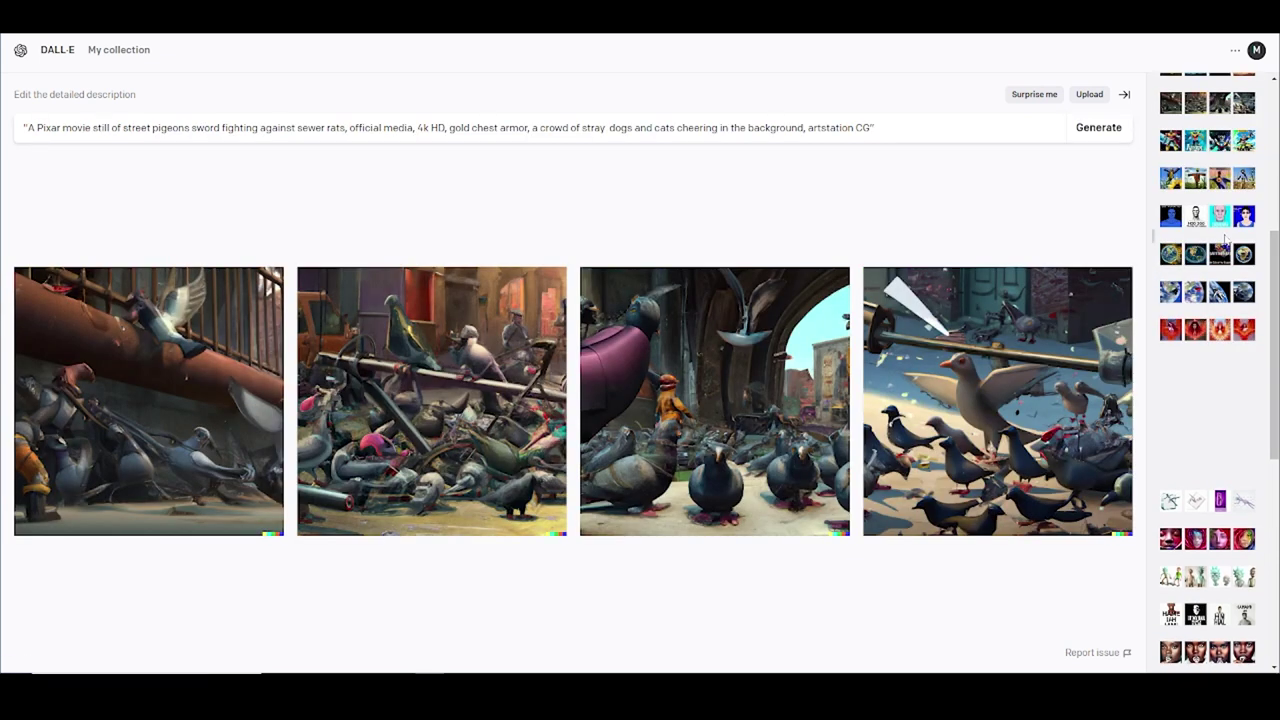
- Open the Pixar movie still set of a rat in Nike sneakers and view its fourth and first images at full size
scroll(1225, 240, up, 4)
click(1220, 255)
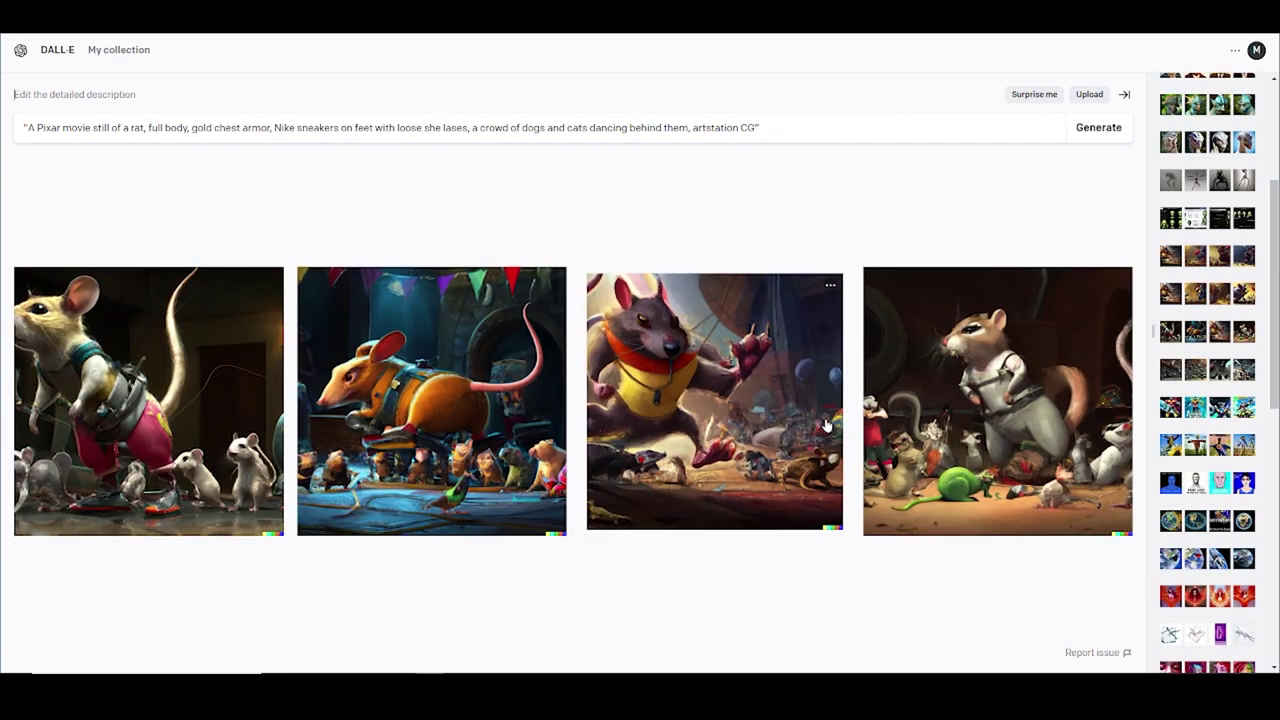
click(1020, 435)
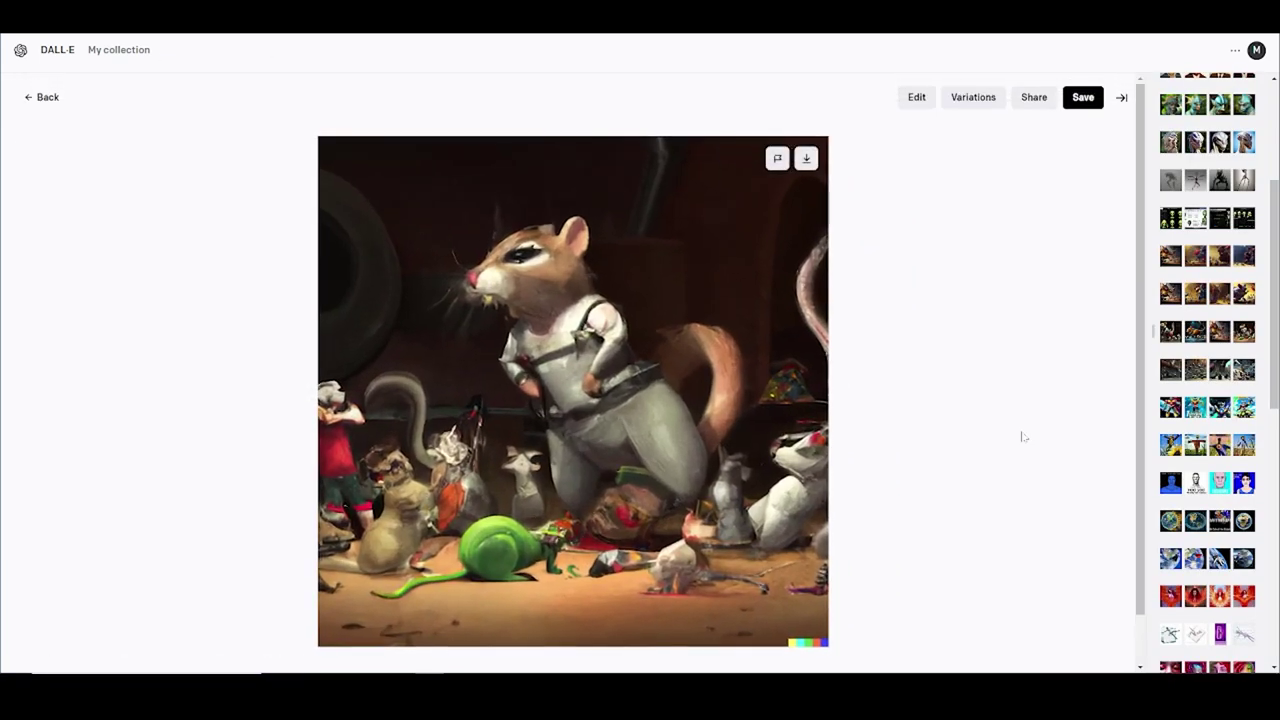
click(44, 97)
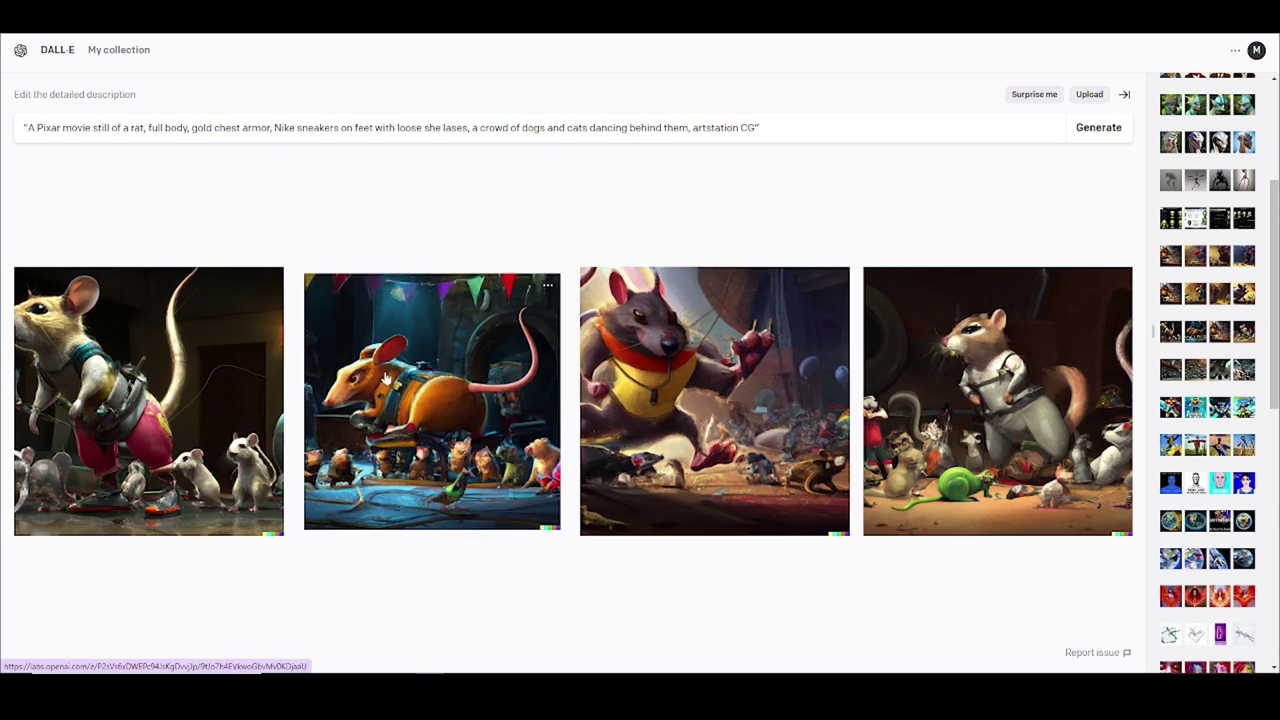
click(110, 362)
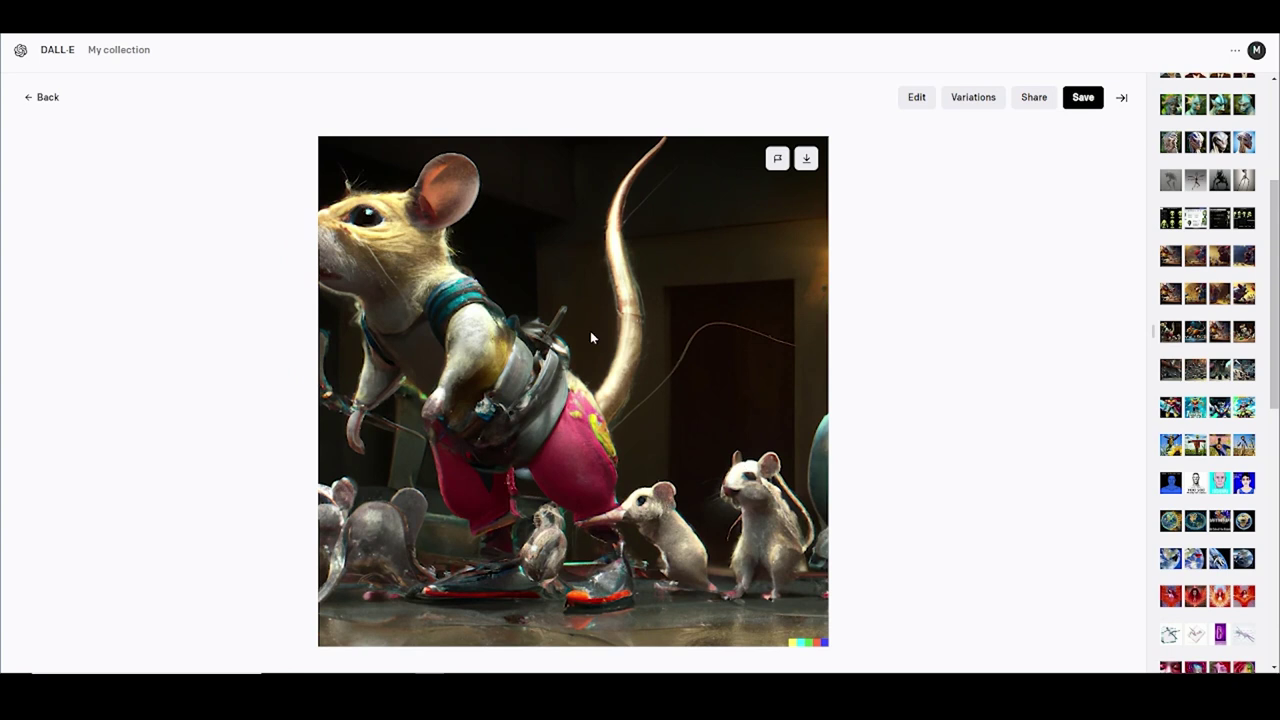
- Leave the full-size rat image and open the Alien Concept character reference sheet set, followed by the scary creature in a t-pose set
click(42, 98)
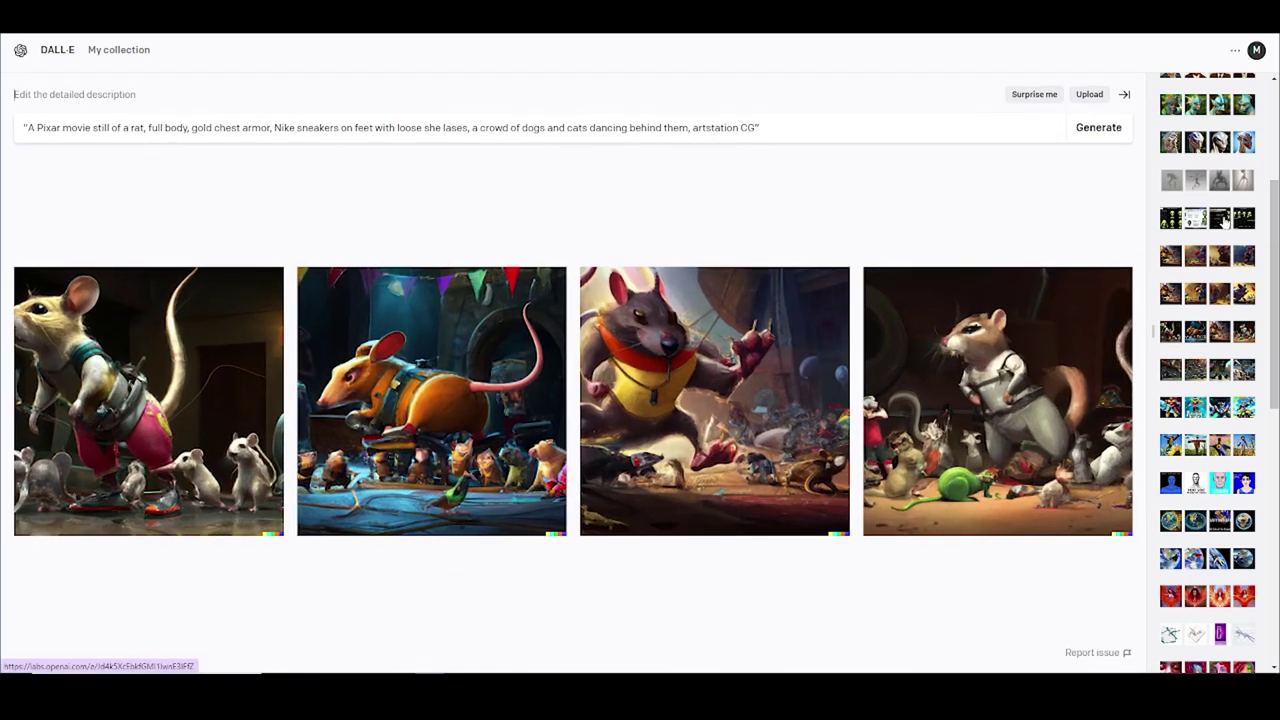
scroll(1225, 342, up, 1)
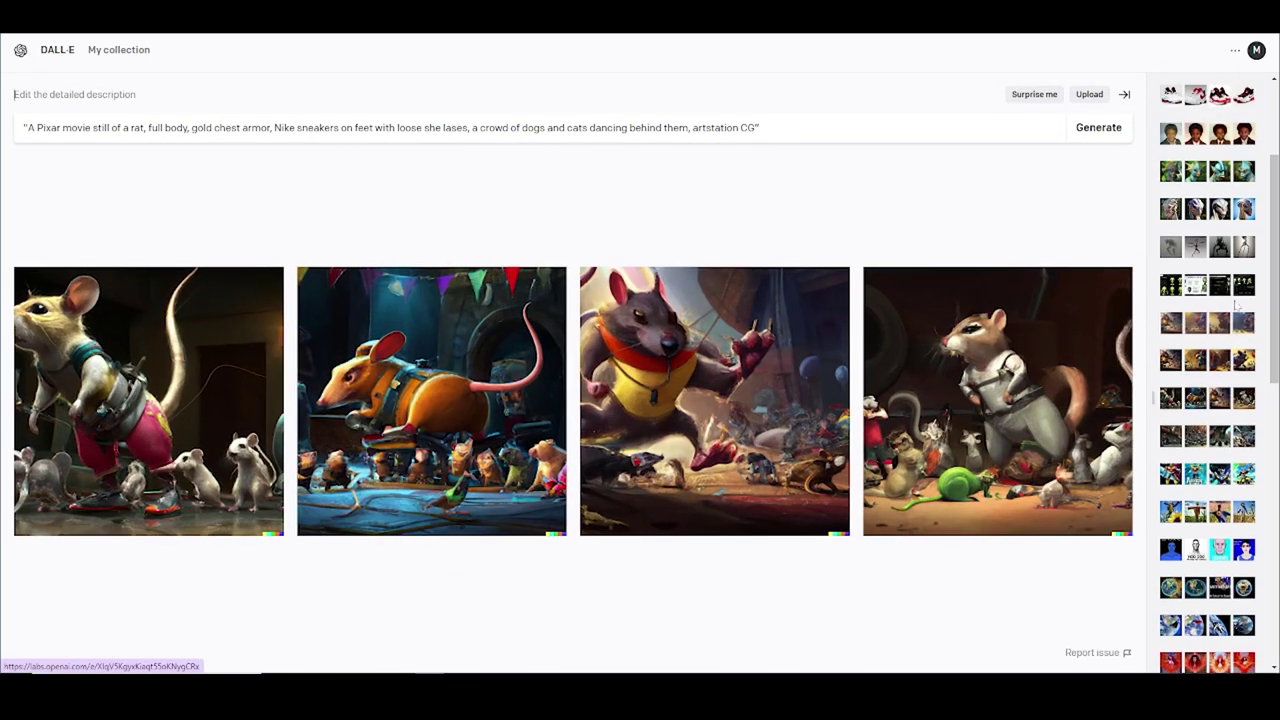
click(1228, 290)
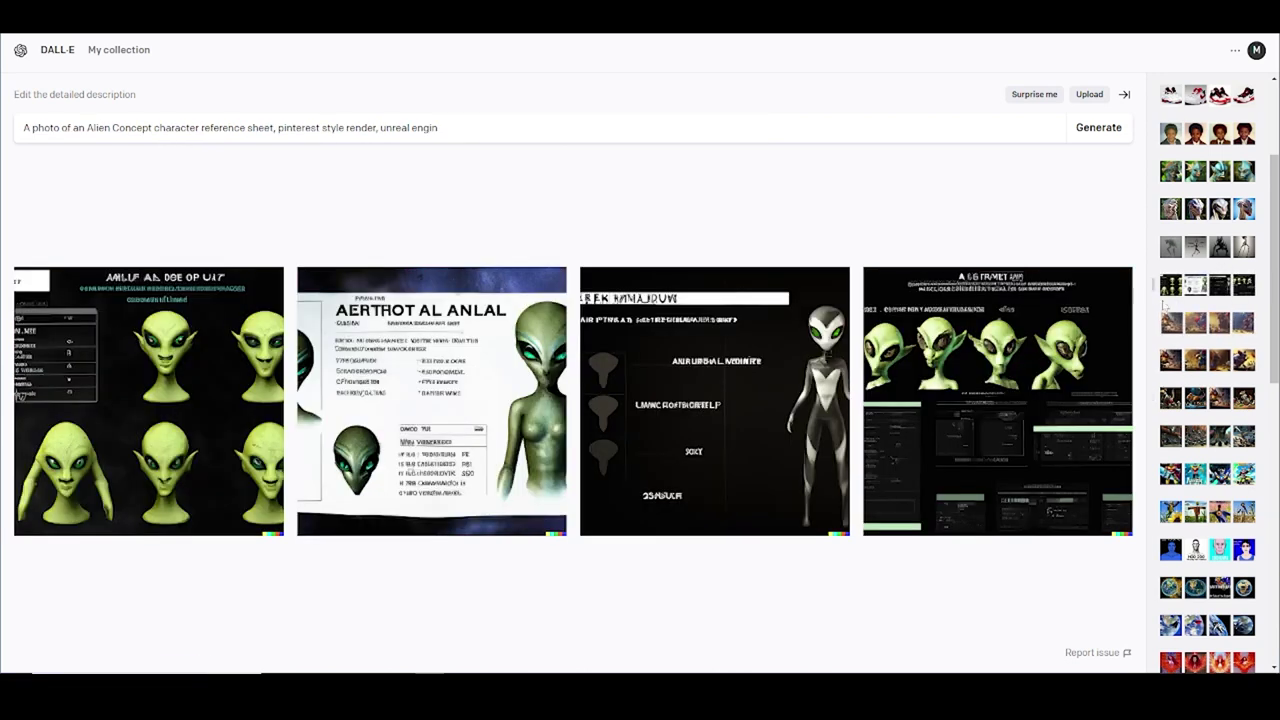
click(1230, 247)
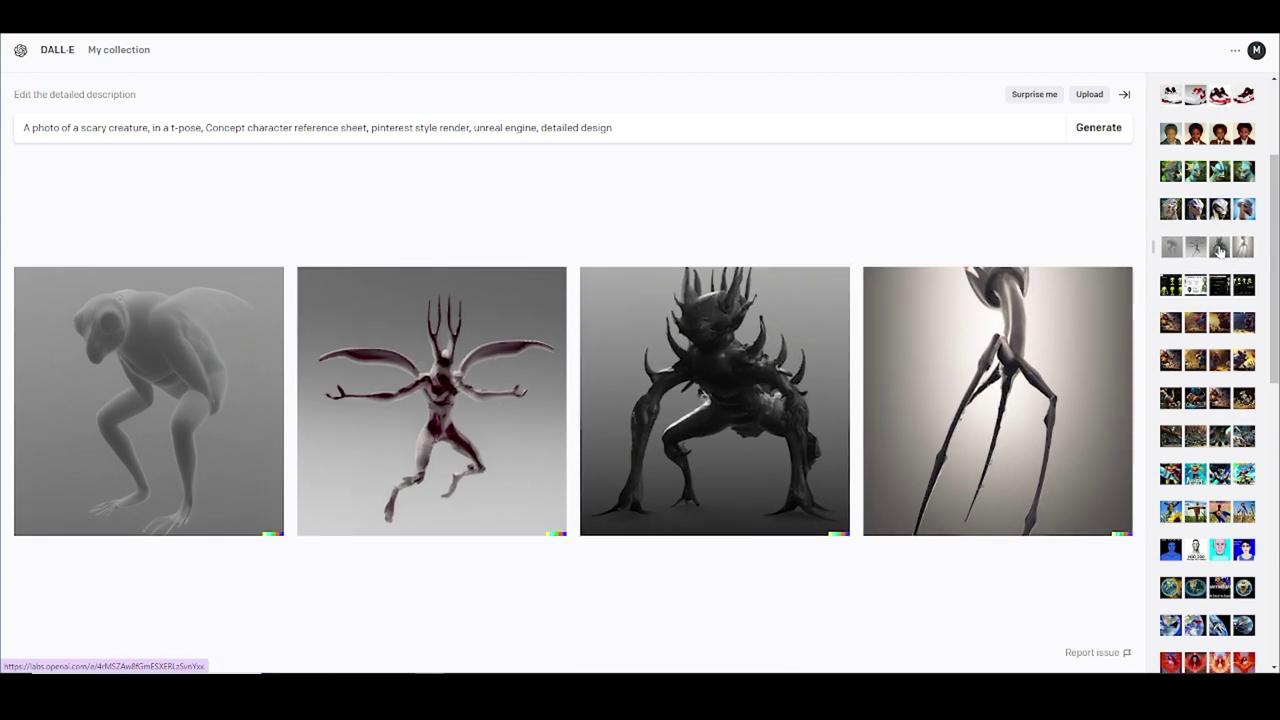
- Open the variation set of the pale horned alien head, followed by the variation set of the blue crested creature
click(1220, 209)
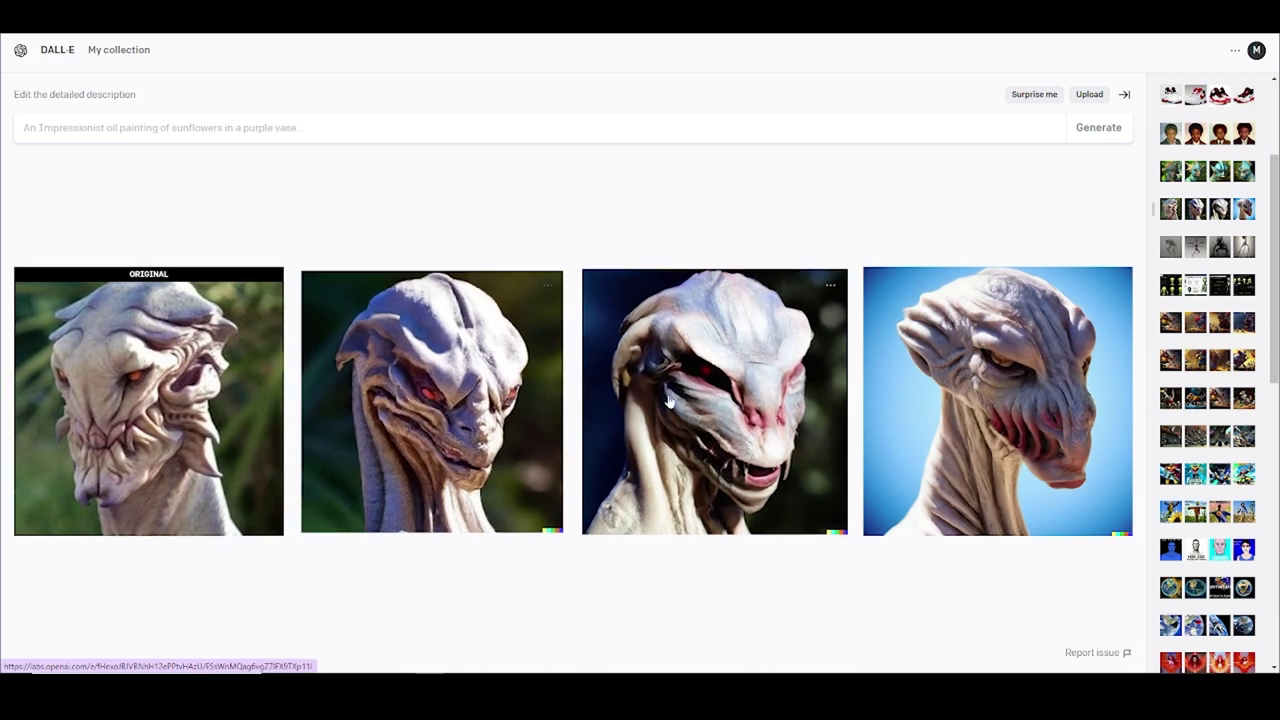
click(1232, 171)
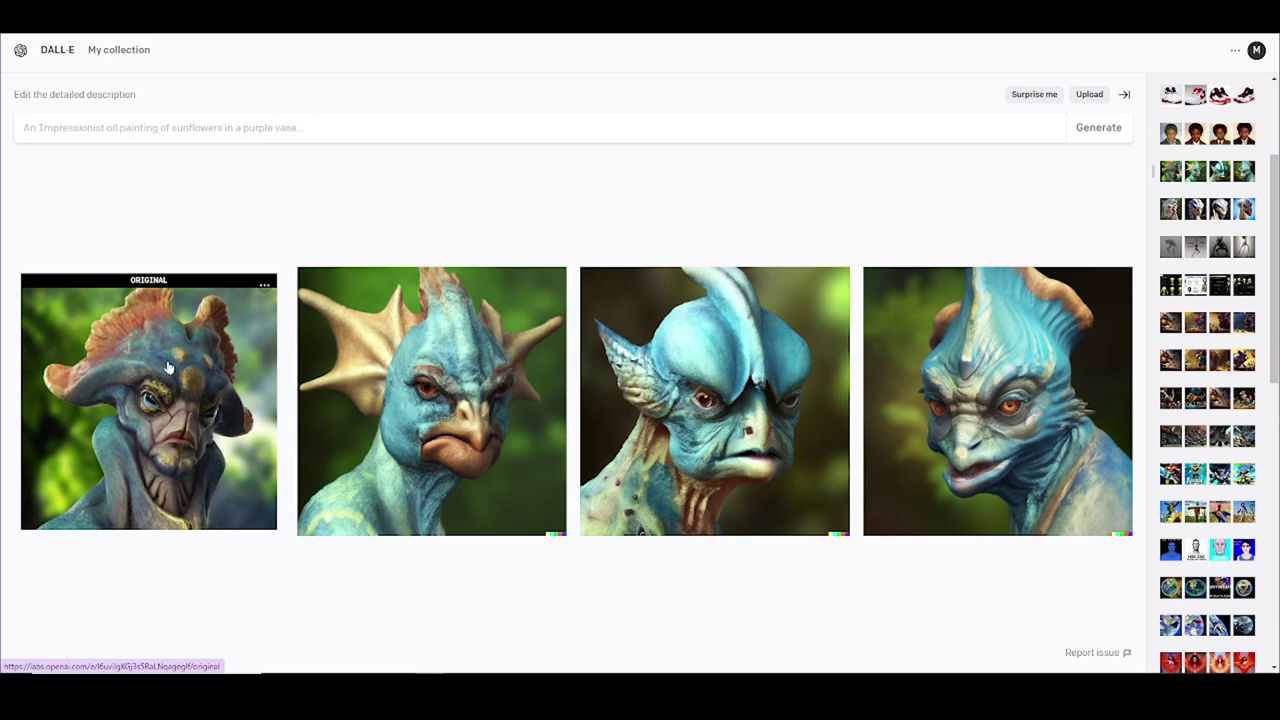
- Reopen the pale alien head set, view its blue-background variation at full size, and return to the set
click(1243, 208)
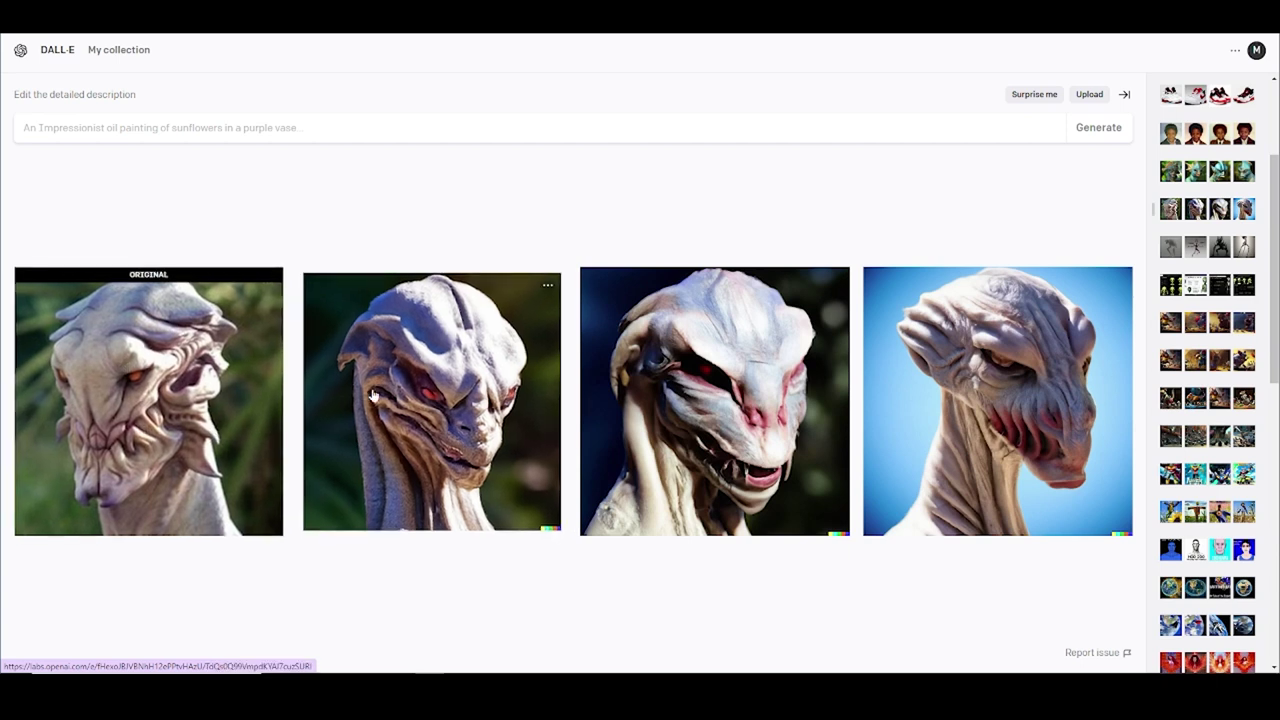
click(1035, 390)
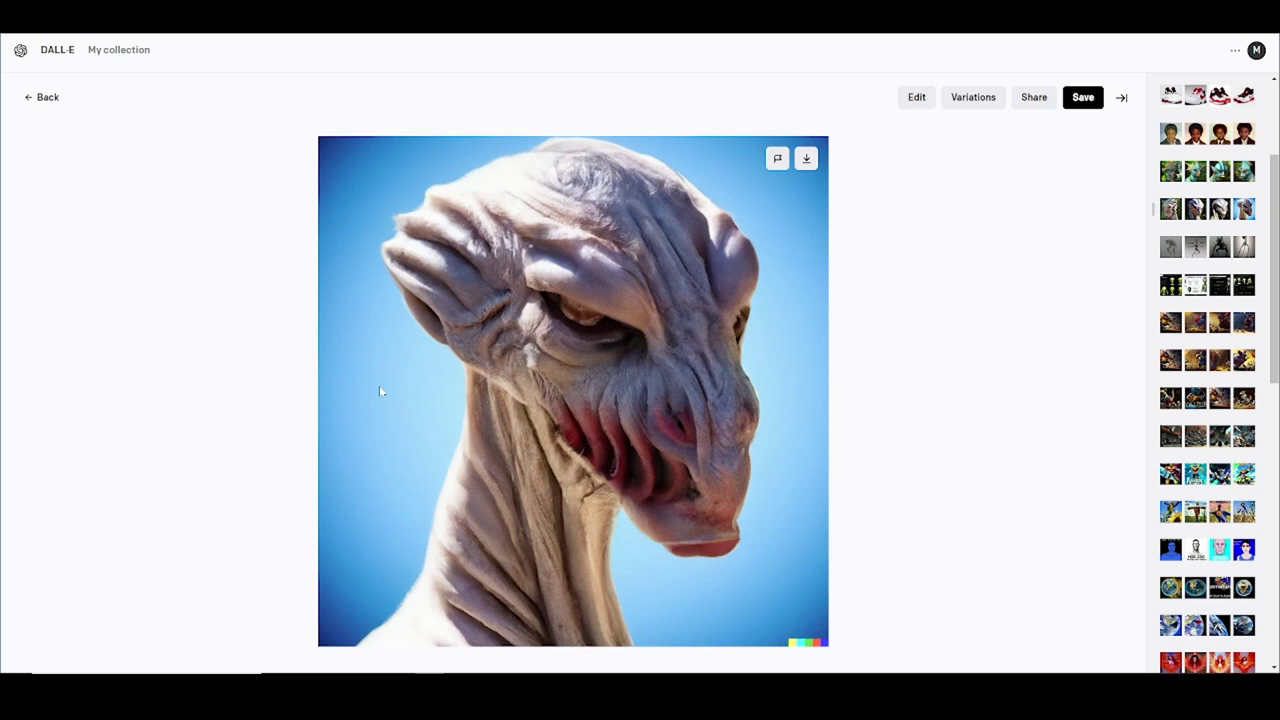
click(42, 103)
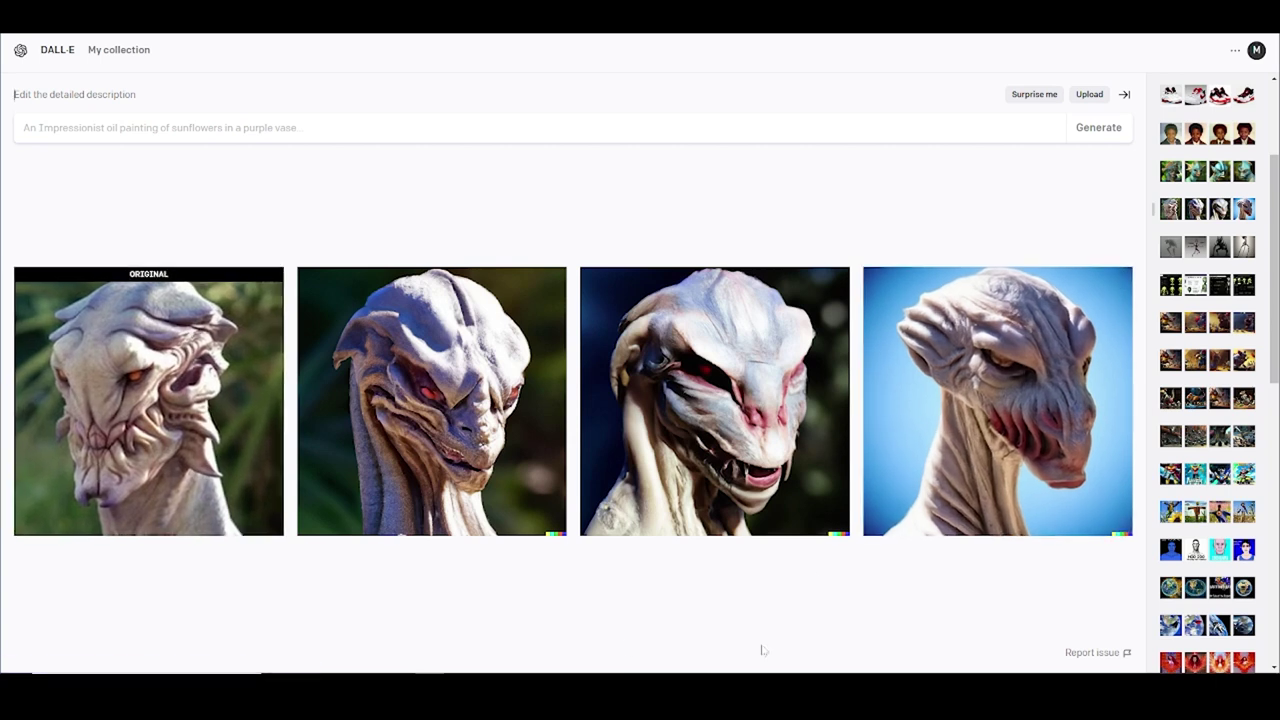
- View the pale alien head's original and its three variations at full size in turn, and return to the set
click(260, 445)
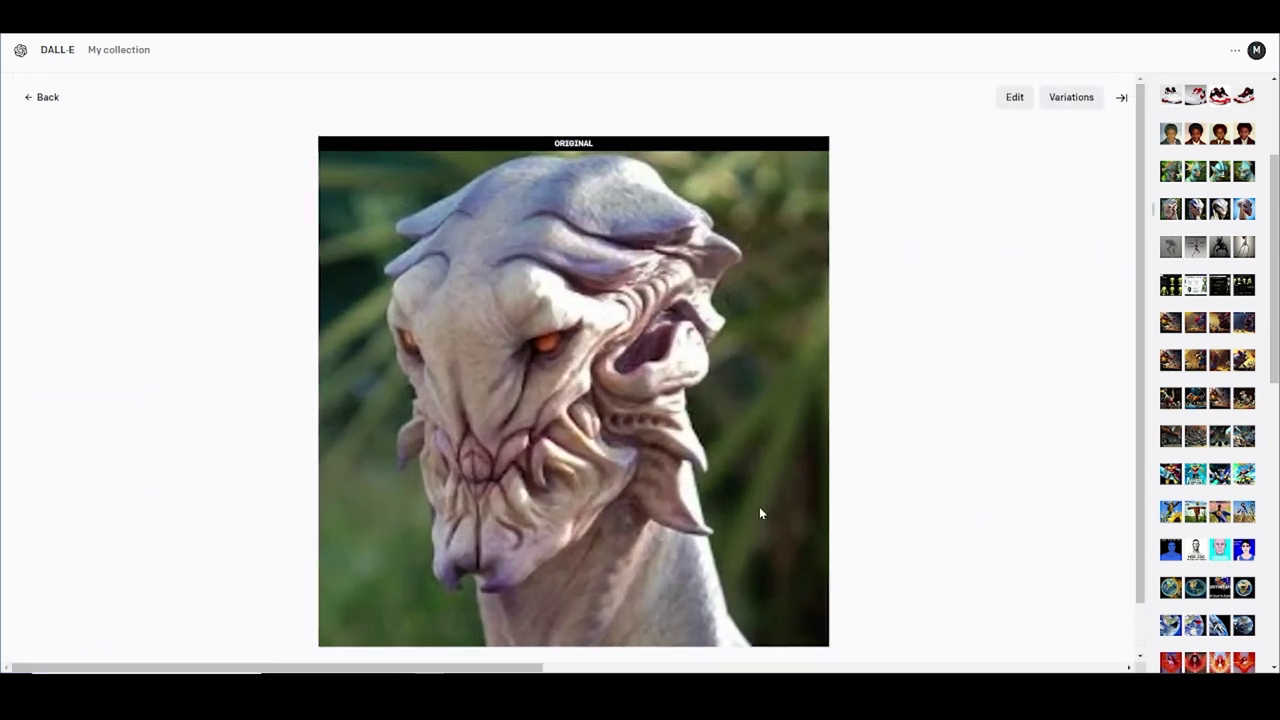
key(Right)
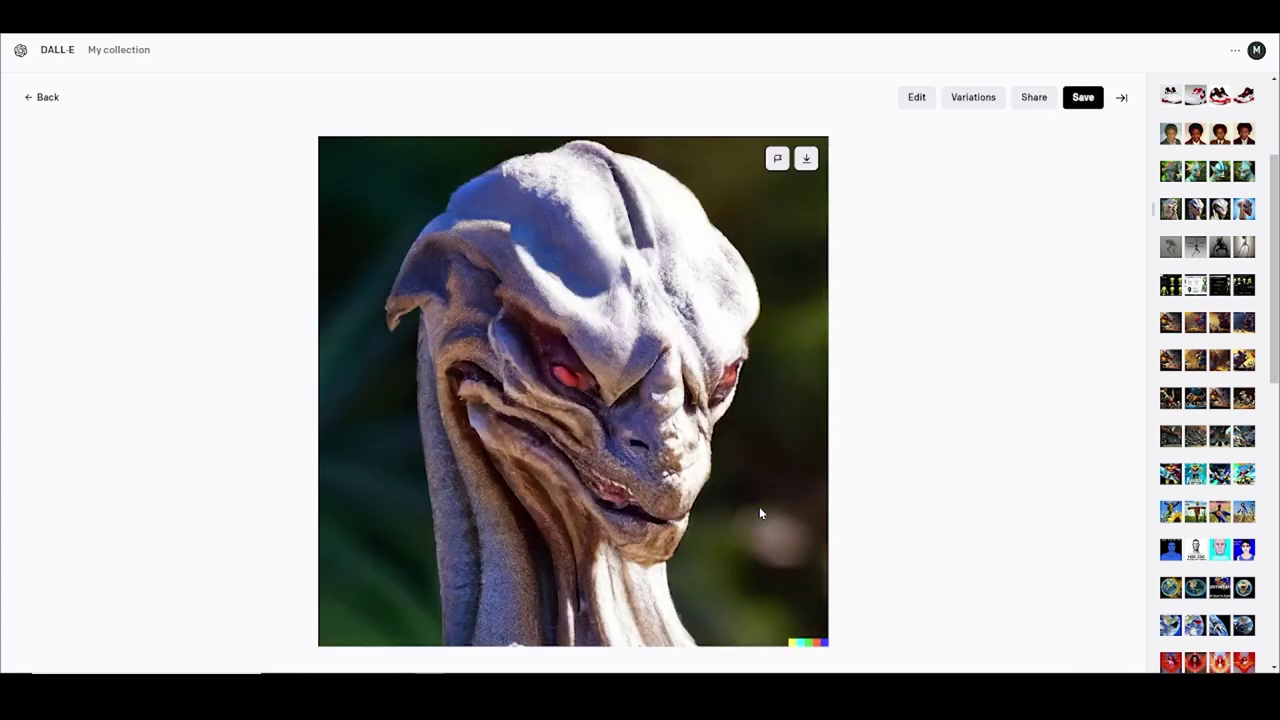
key(Right)
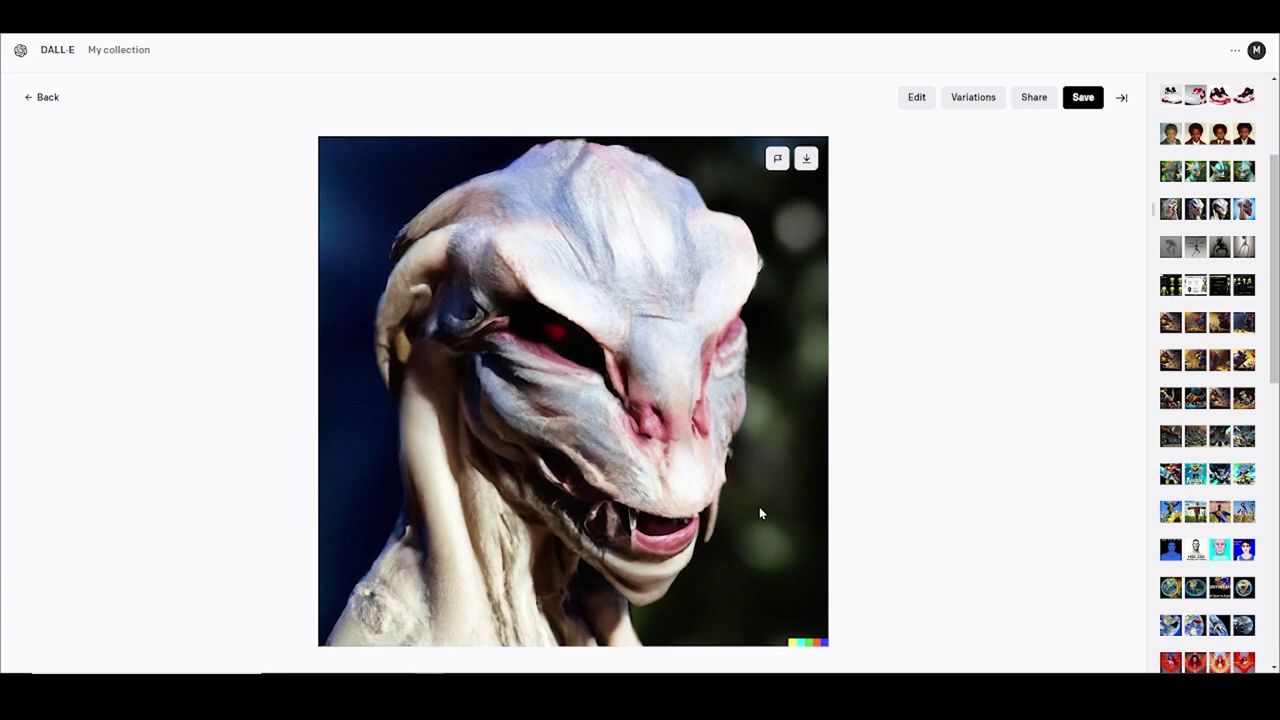
key(Right)
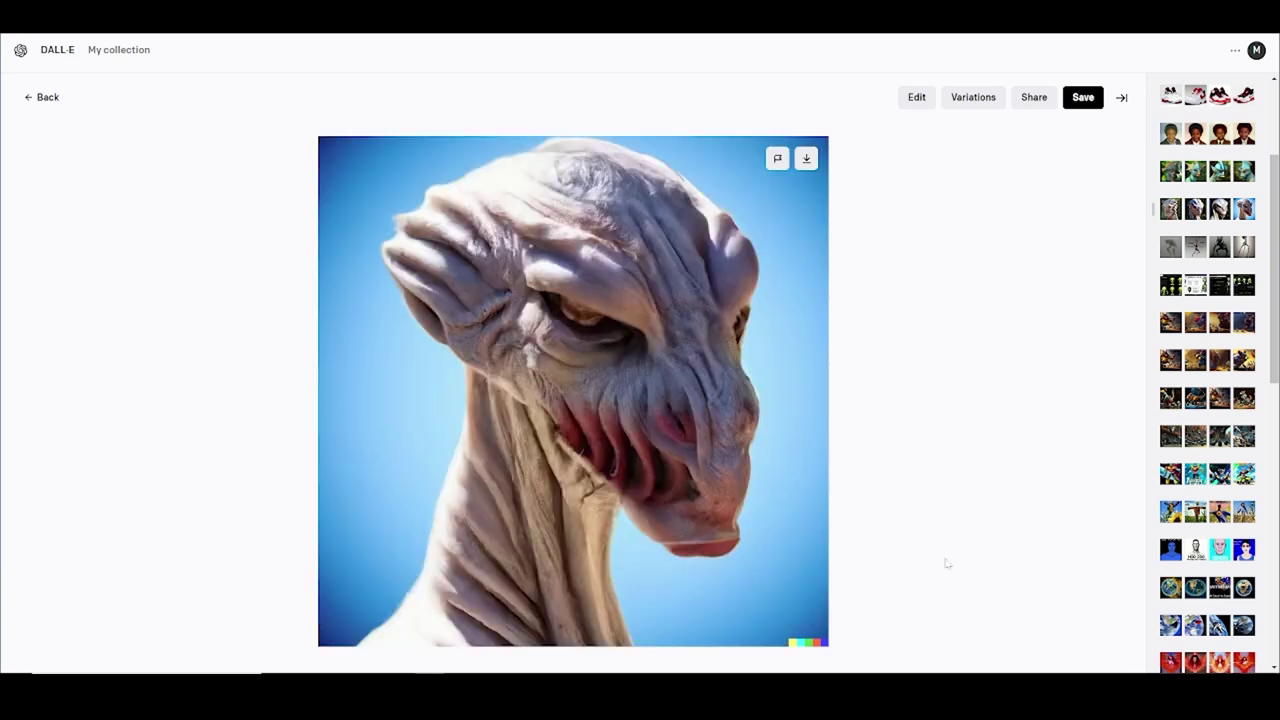
click(45, 97)
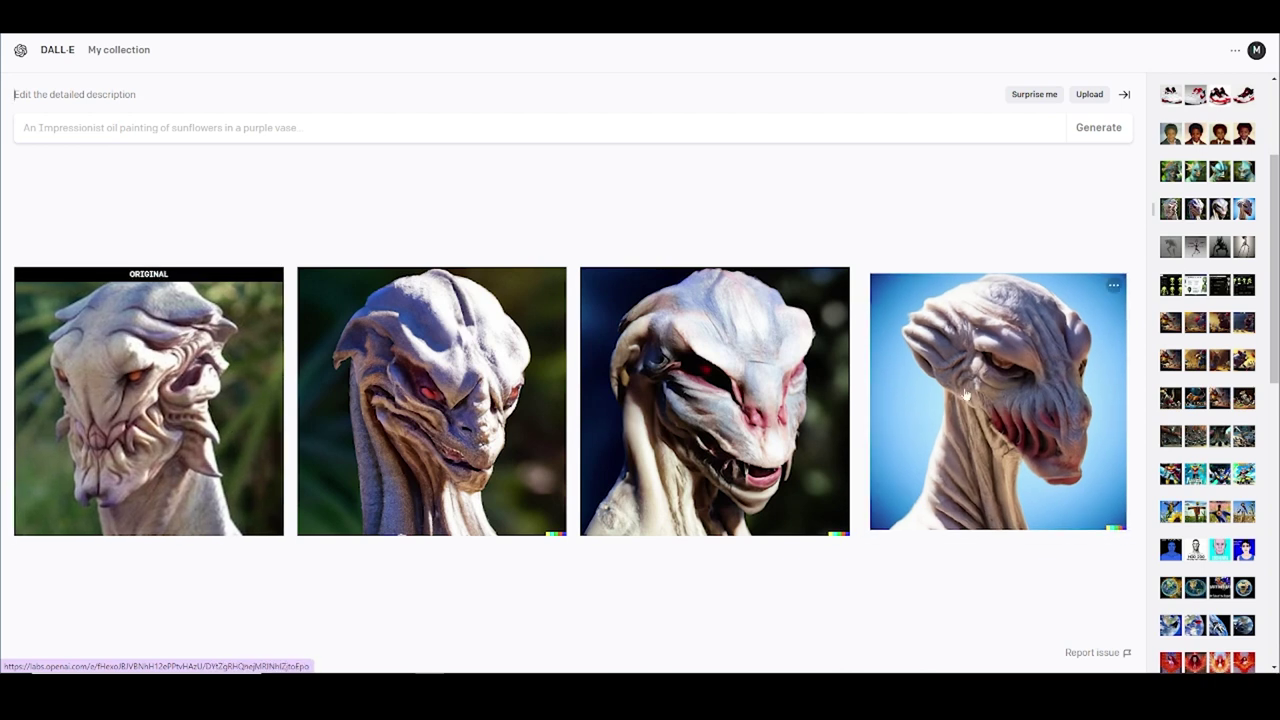
- View the blue-background alien variation at full size once more, and switch to the blue crested creature set
click(1040, 386)
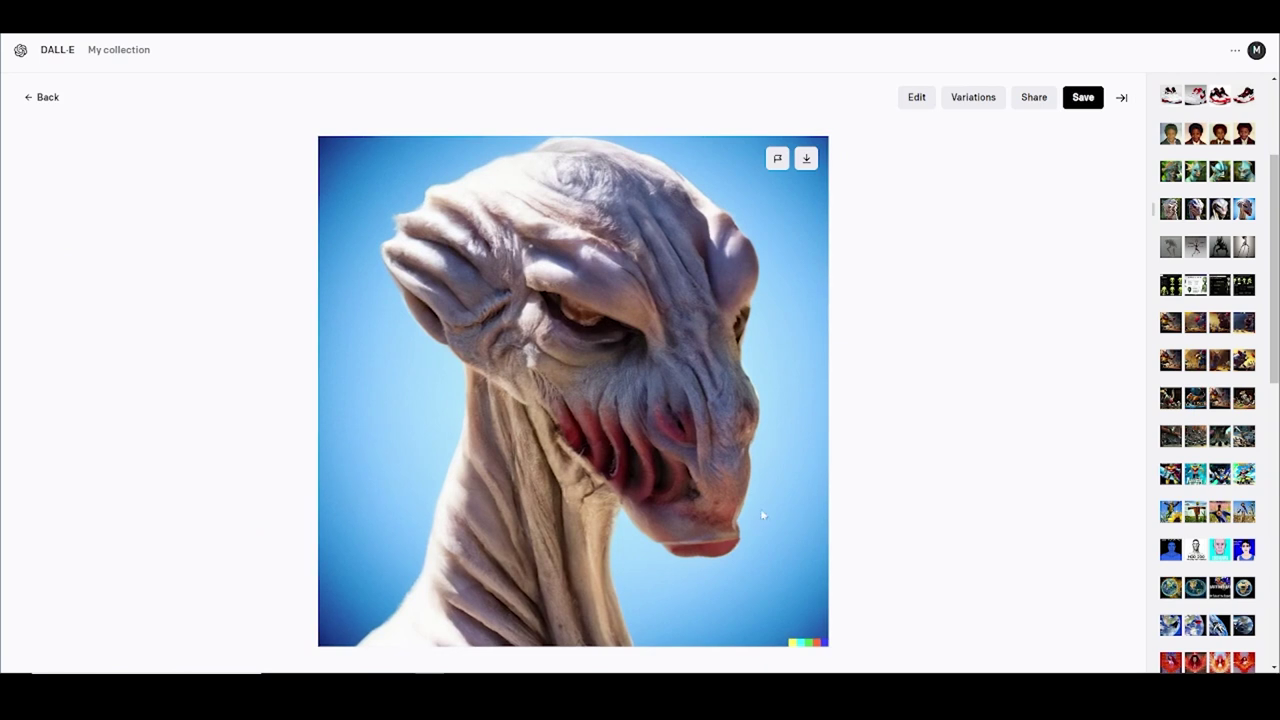
click(45, 97)
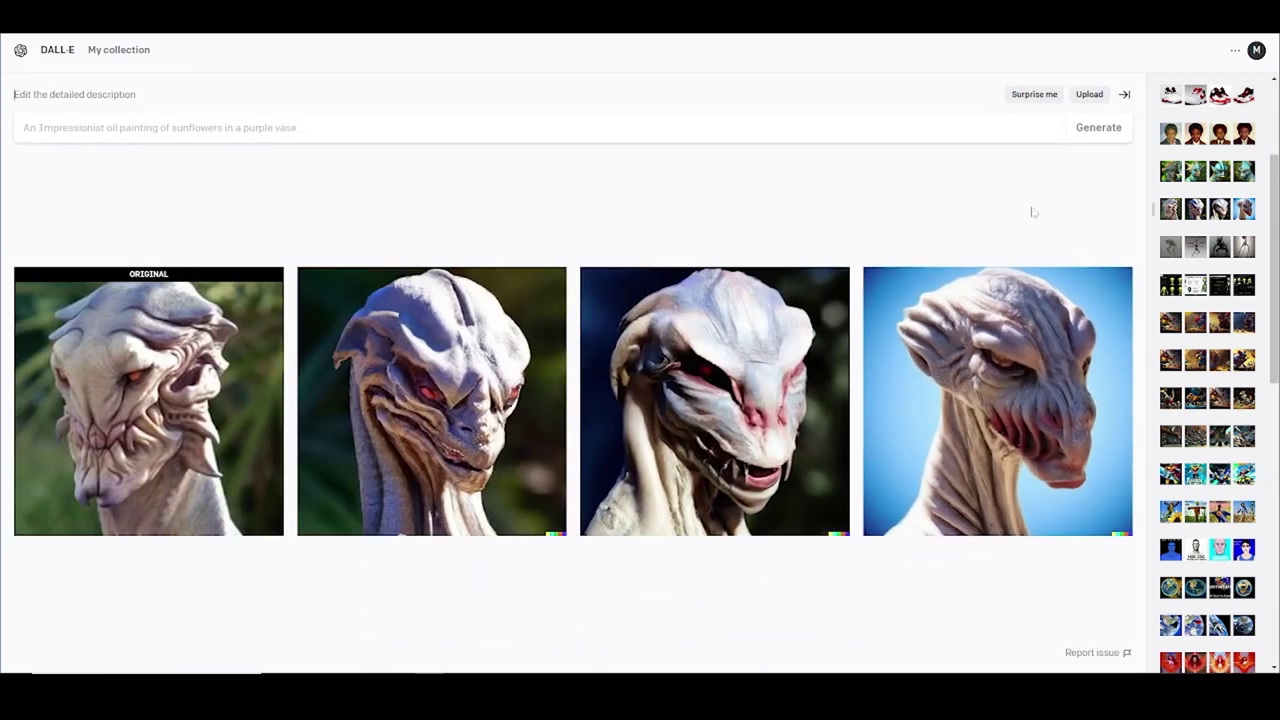
click(1219, 171)
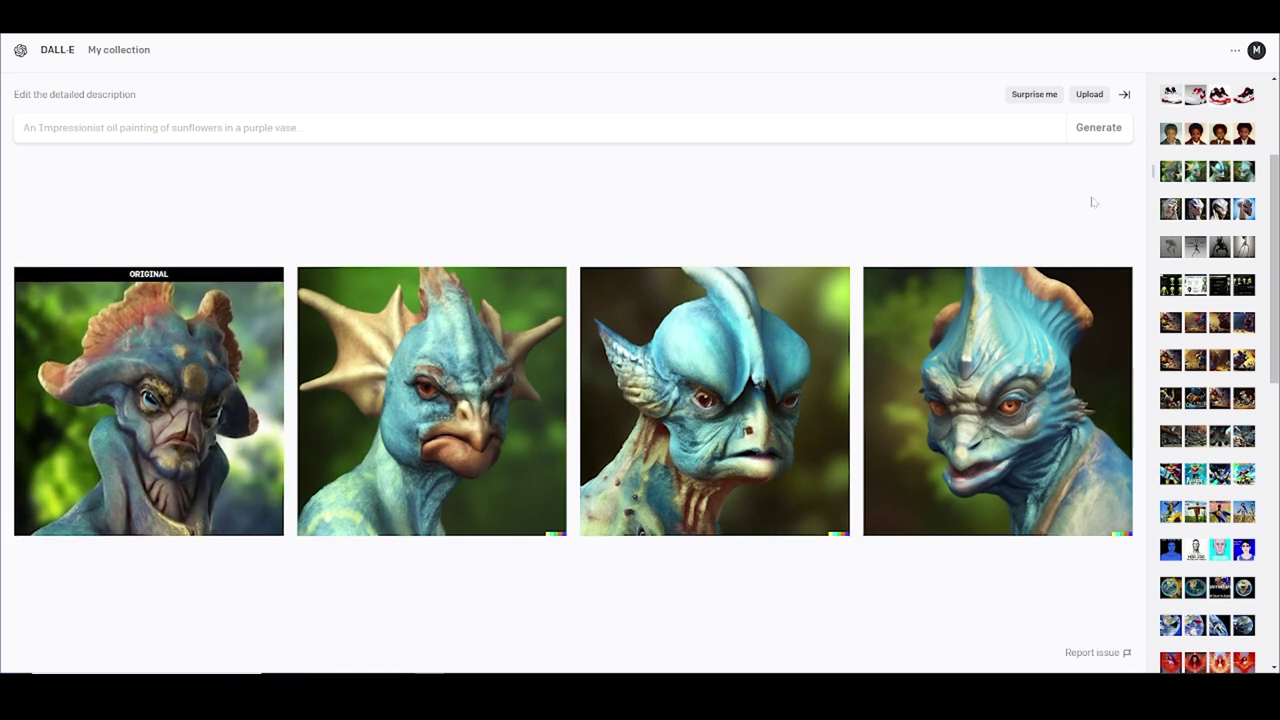
- Open the boy's school portrait variation set and cycle through its images at full size, starting with the first variation
click(1219, 140)
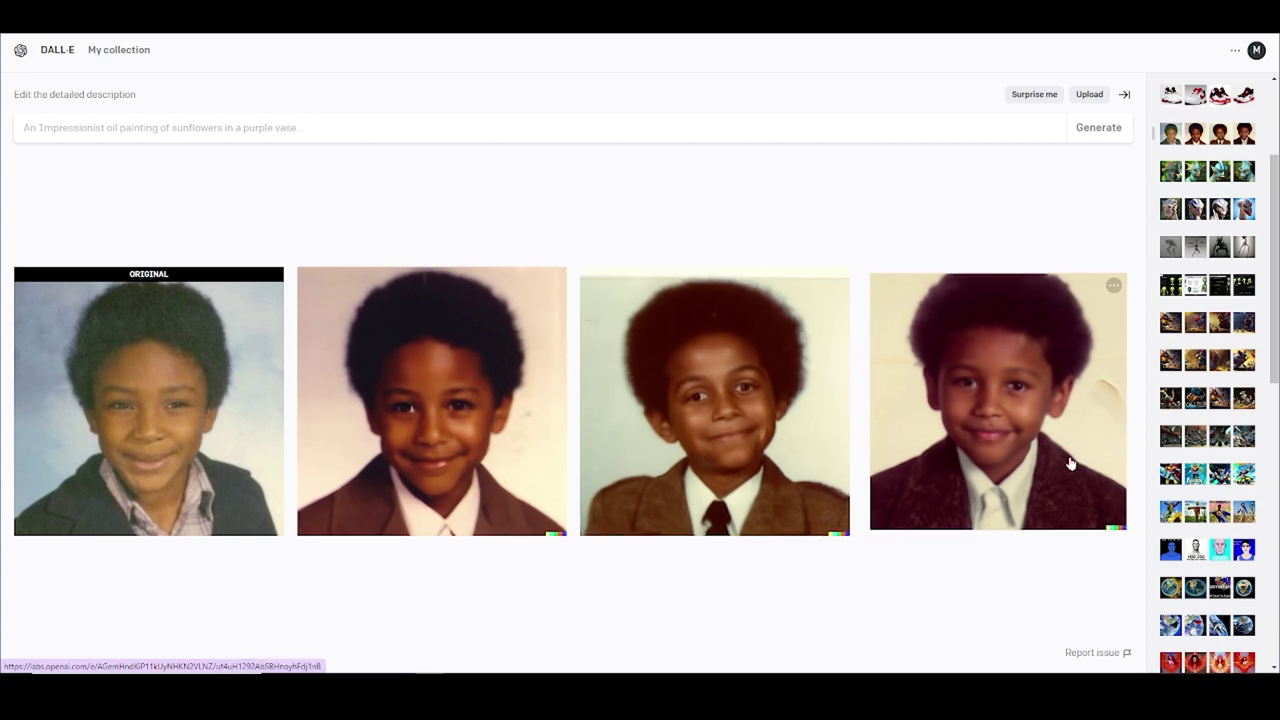
click(477, 438)
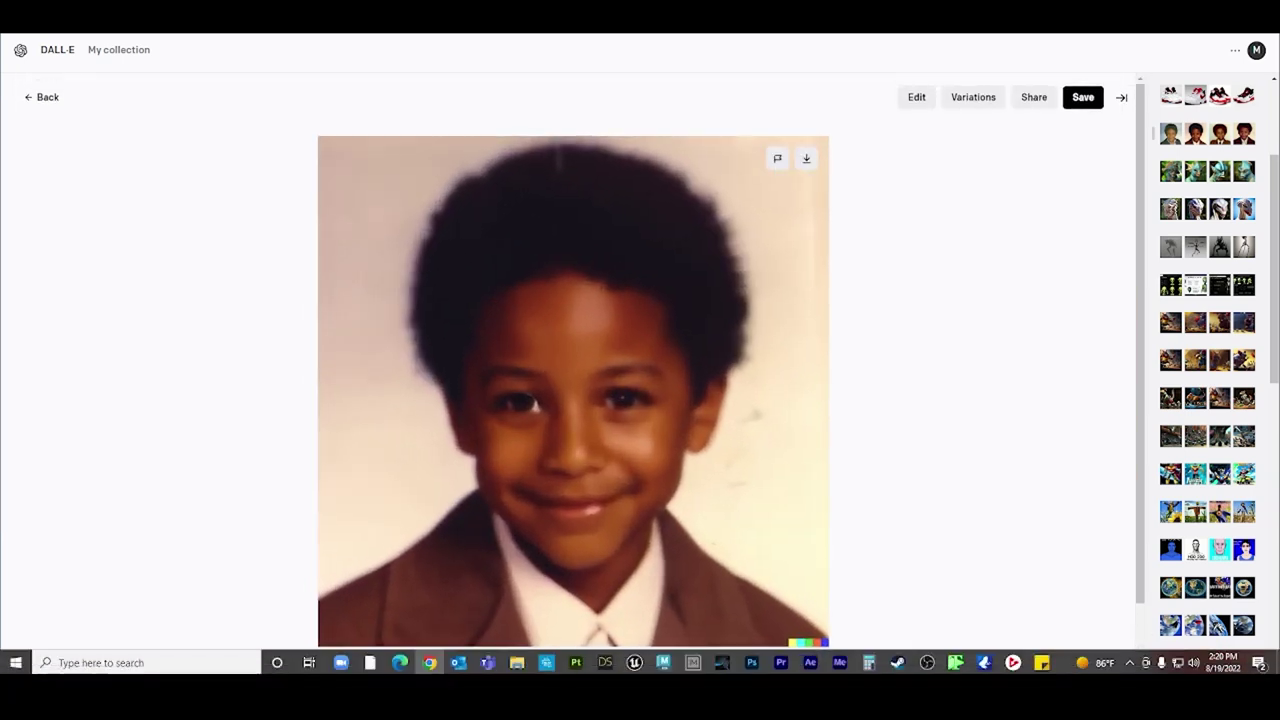
key(Right)
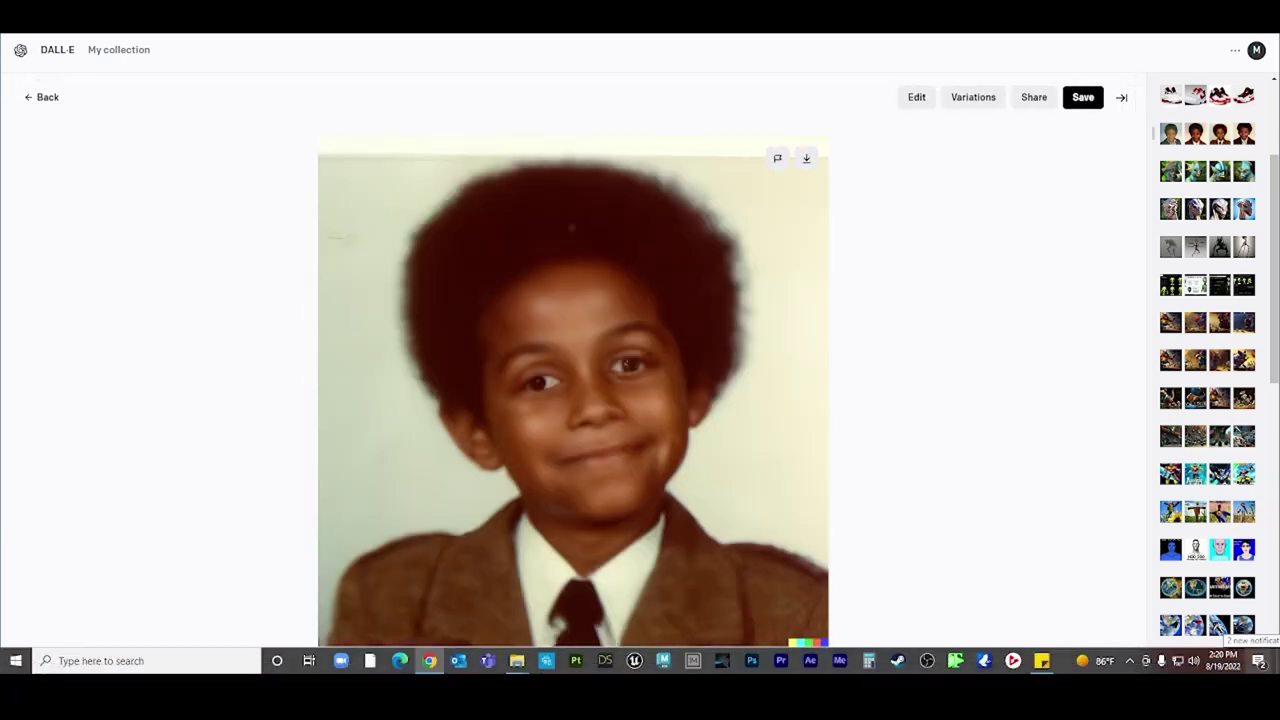
key(Right)
key(Right)
key(Right)
key(Right)
key(Right)
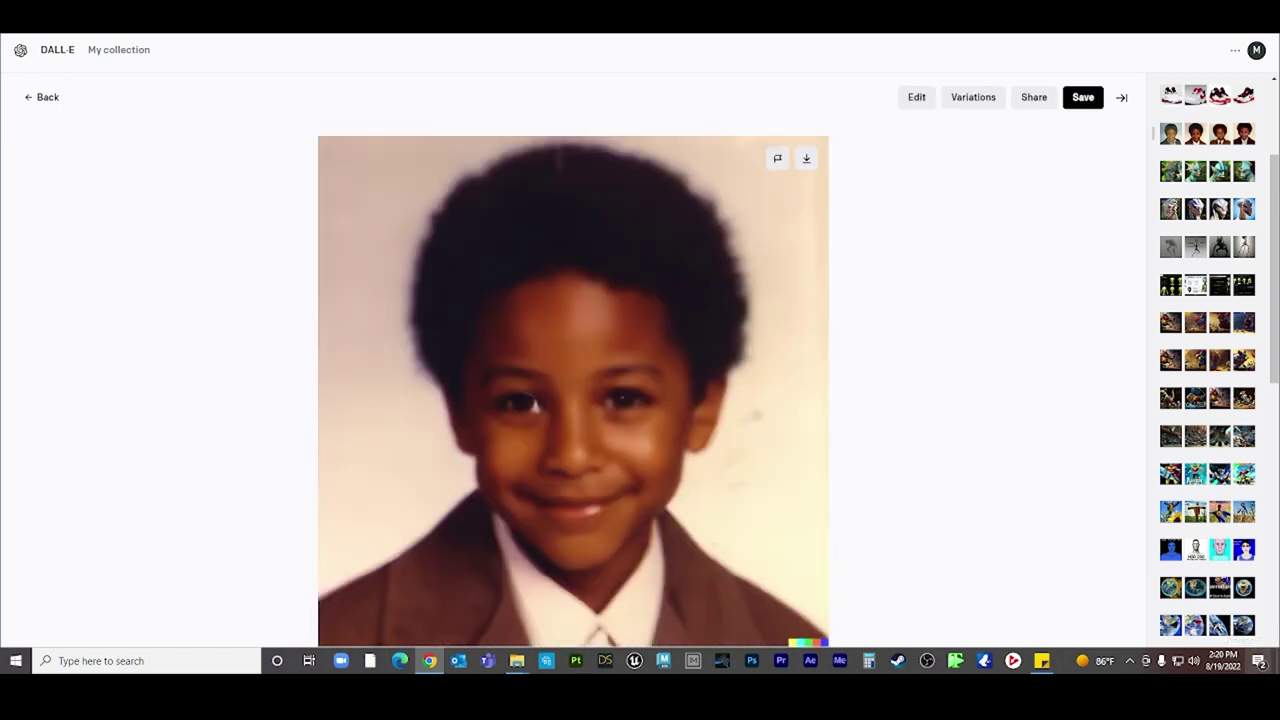
- Compare the original school portrait with its first two variations at full size, and return to the set
key(Left)
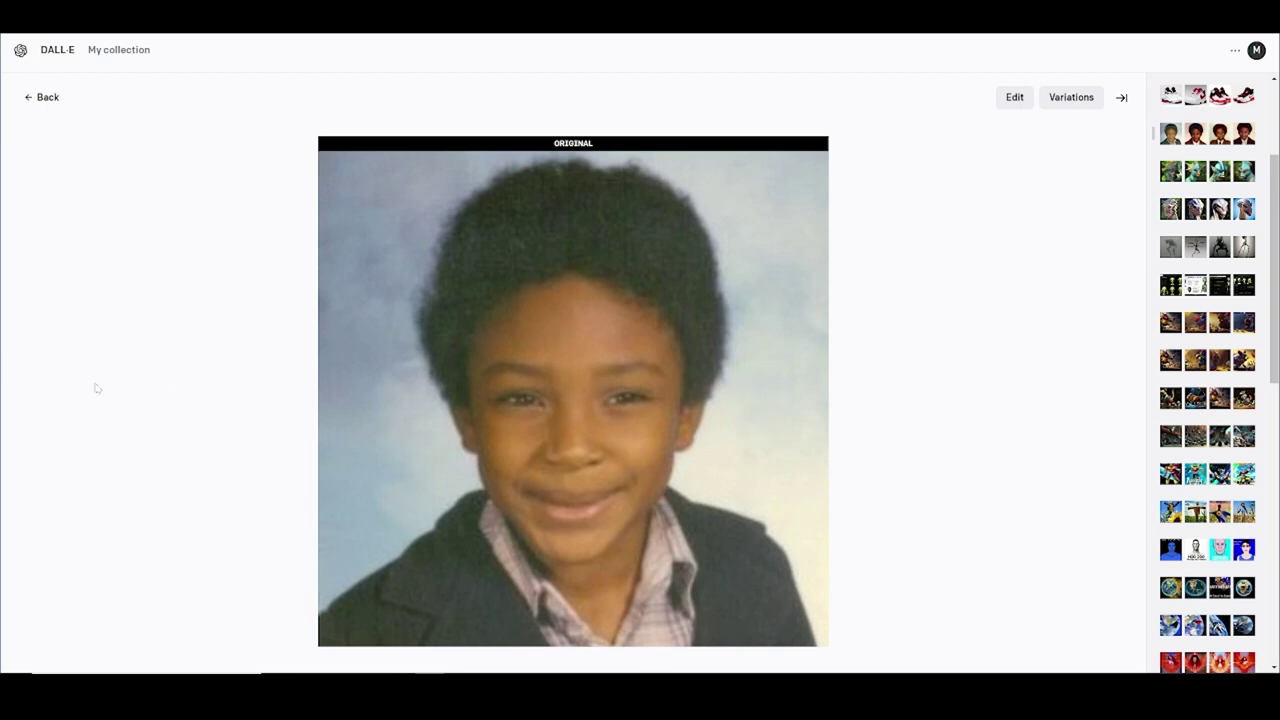
key(Right)
key(Right)
key(Left)
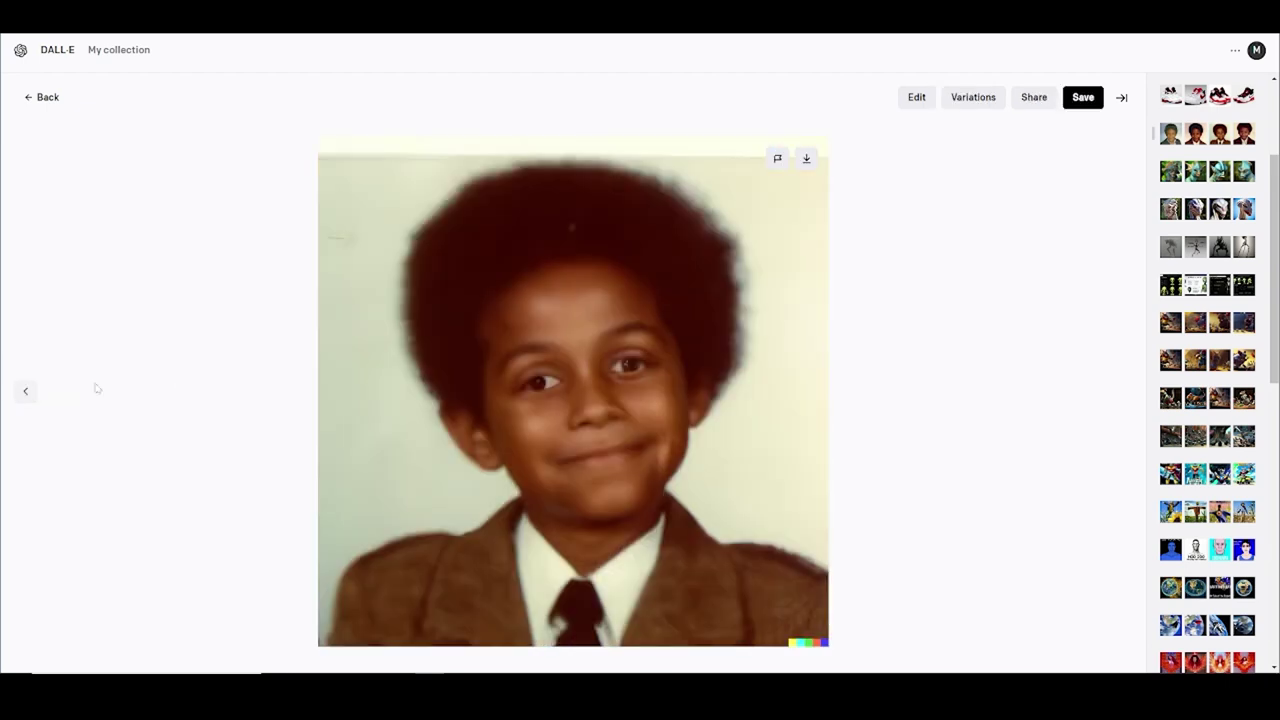
key(Left)
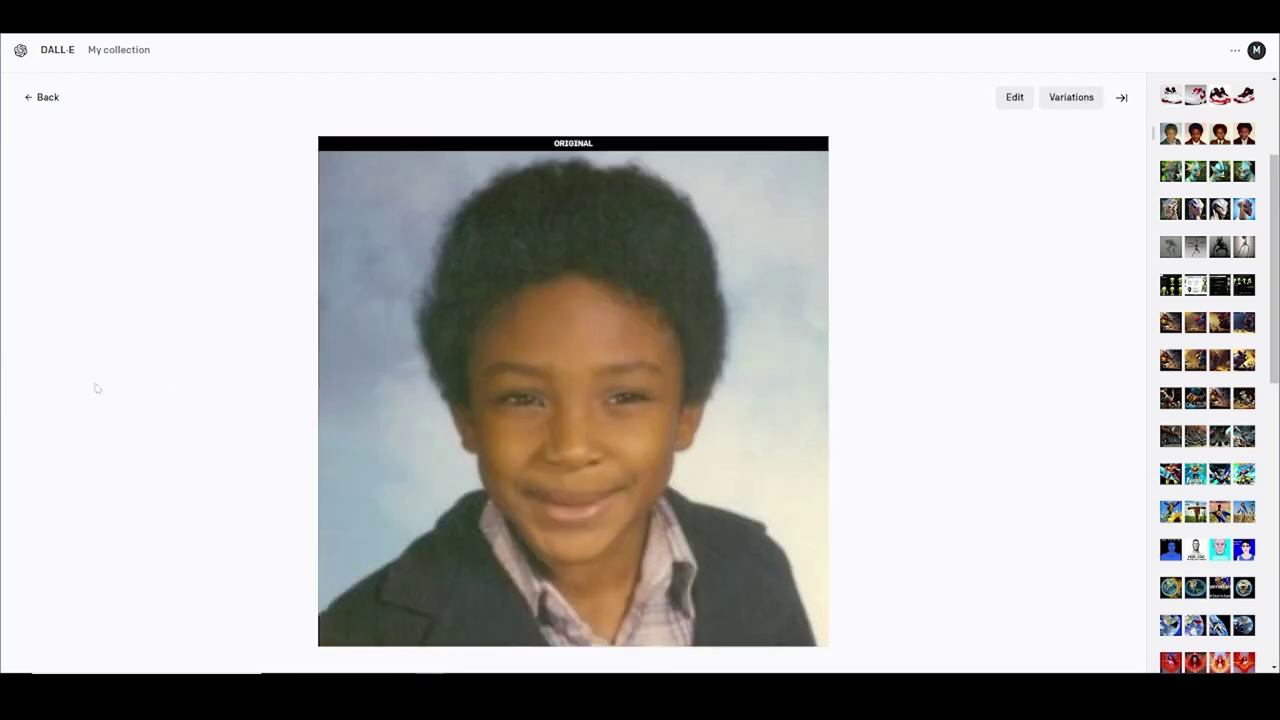
click(47, 97)
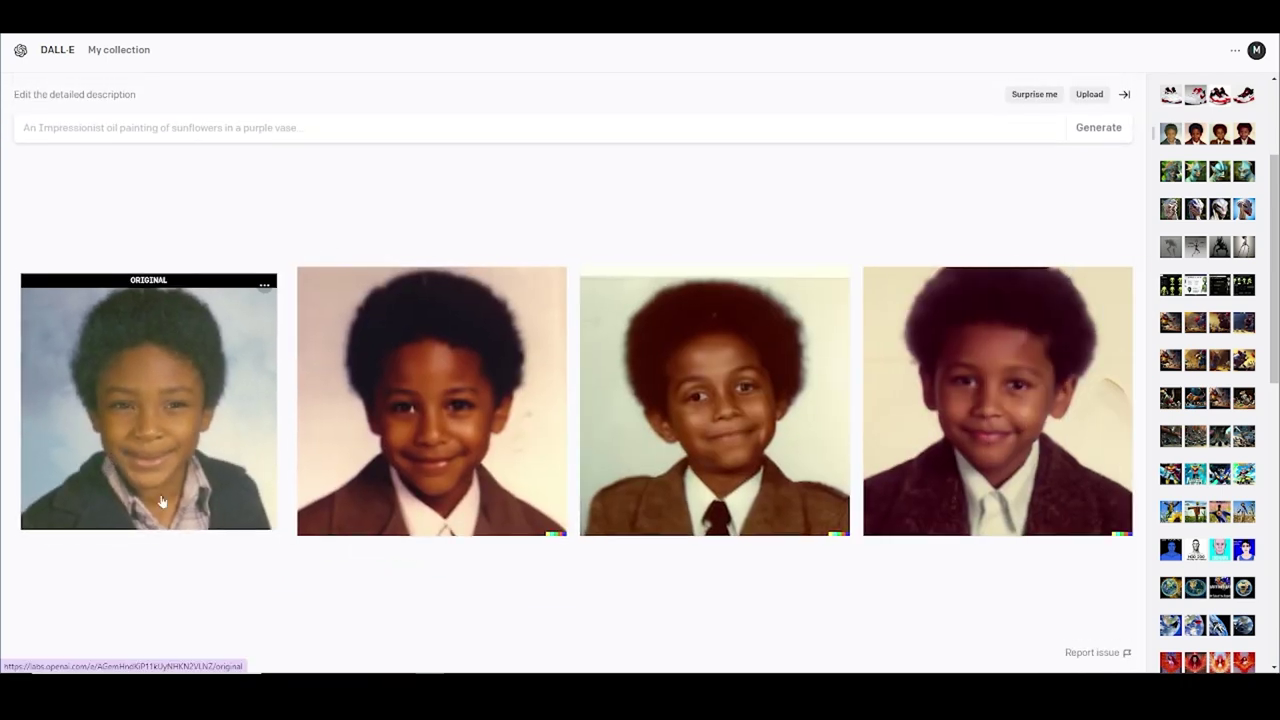
- Open the white, black and red sneaker variation set, view its three variations and the original at full size, and return to the set
scroll(1262, 366, up, 2)
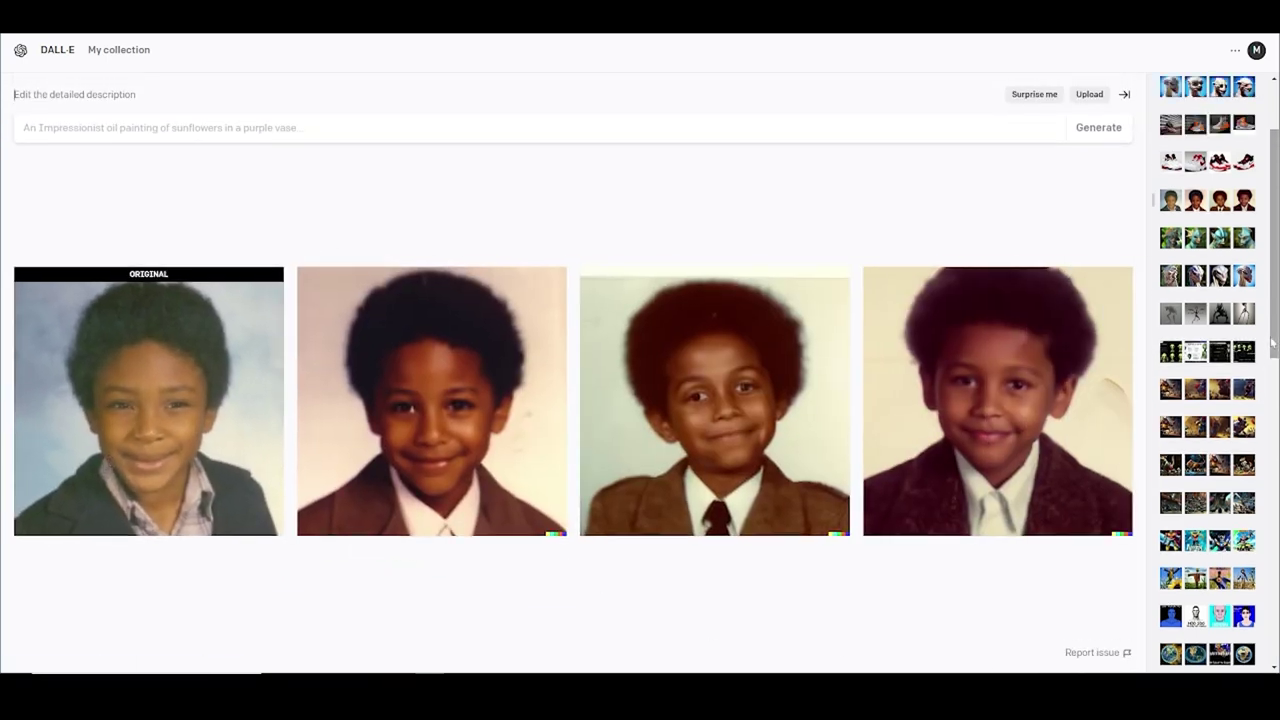
scroll(1262, 366, up, 2)
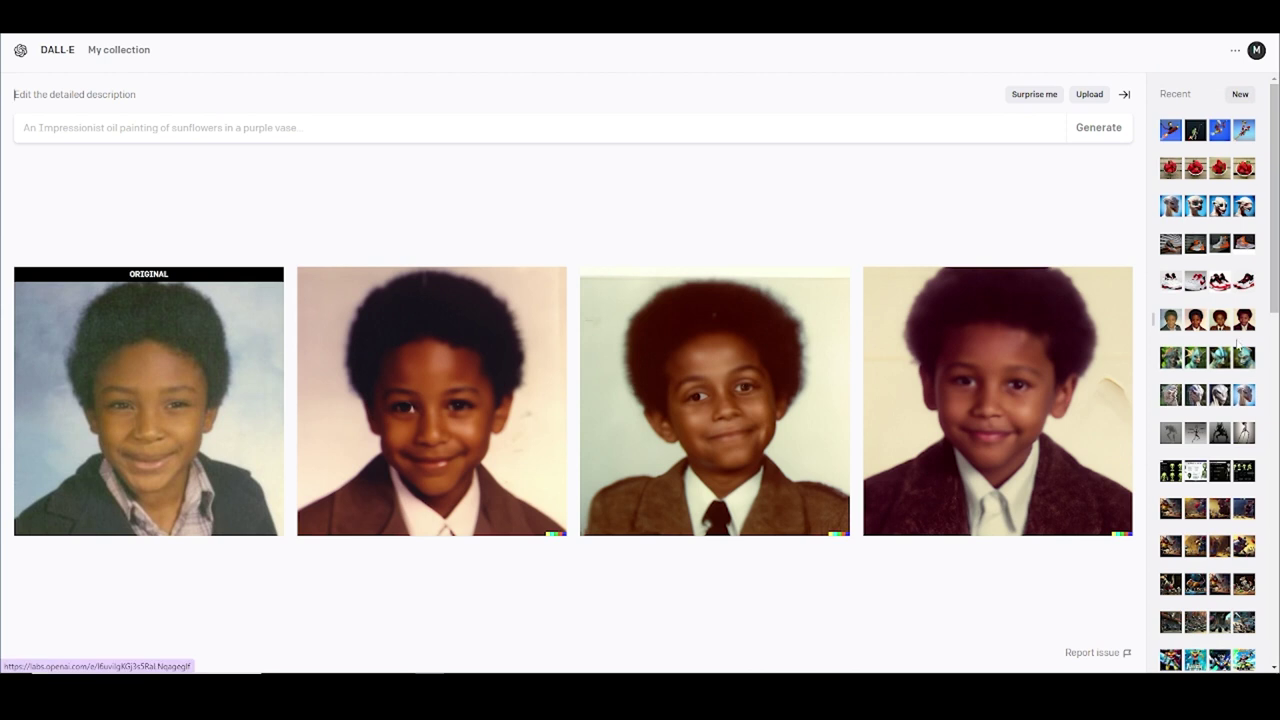
click(1222, 288)
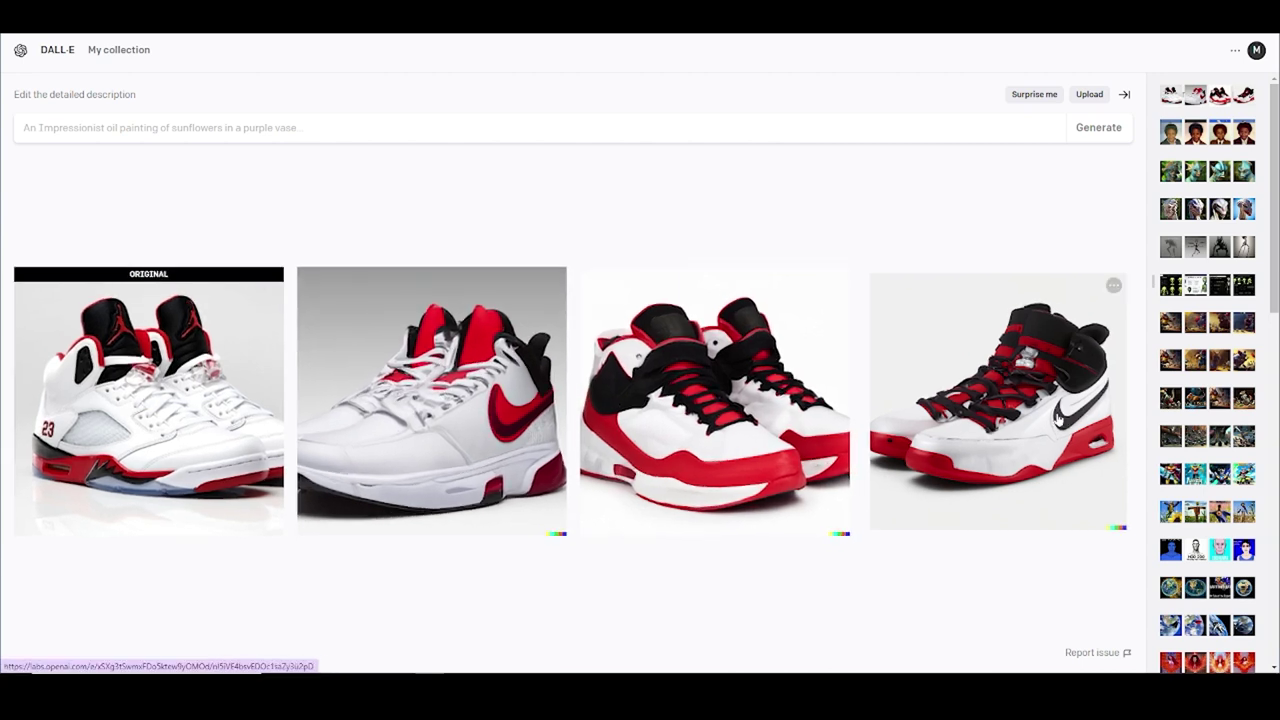
click(465, 450)
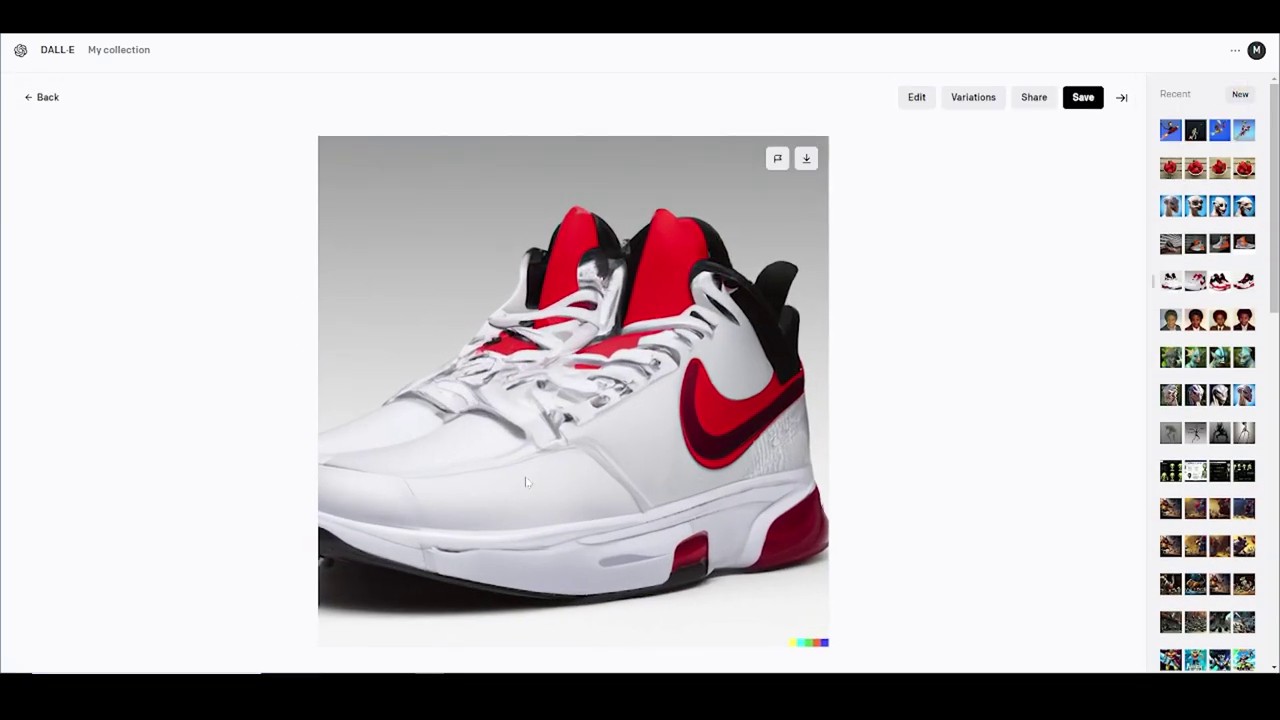
key(Right)
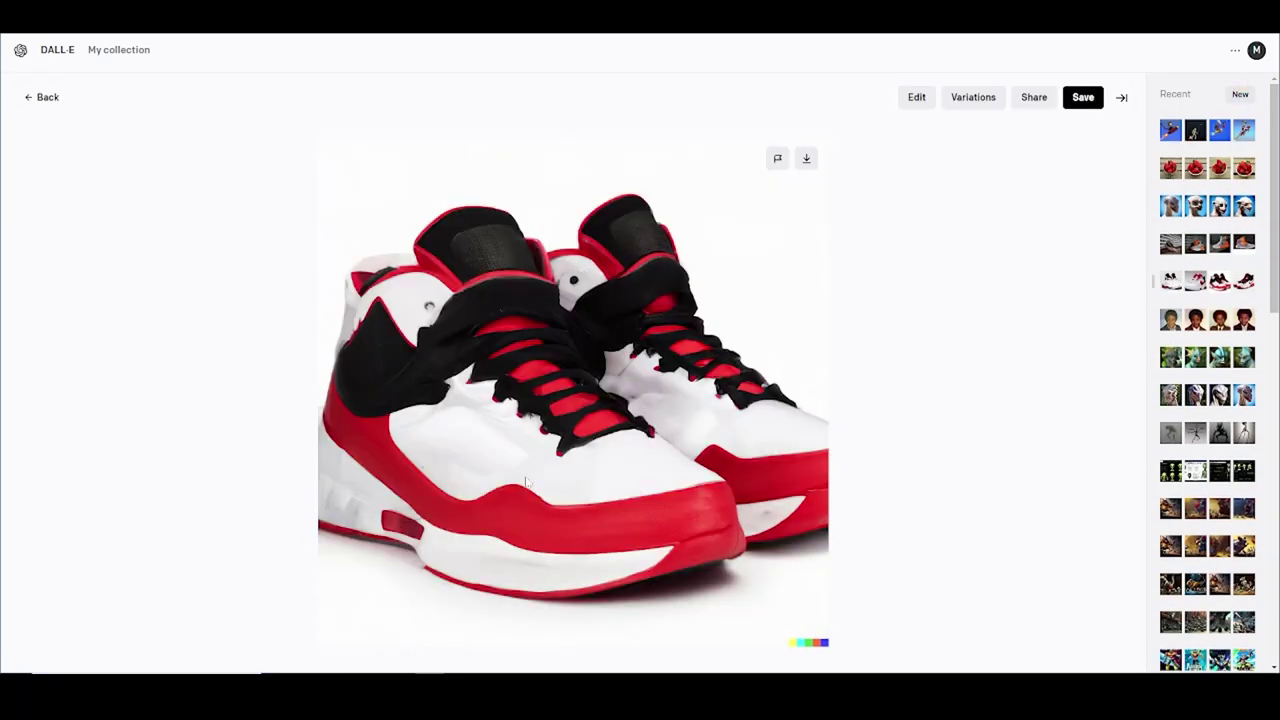
key(Right)
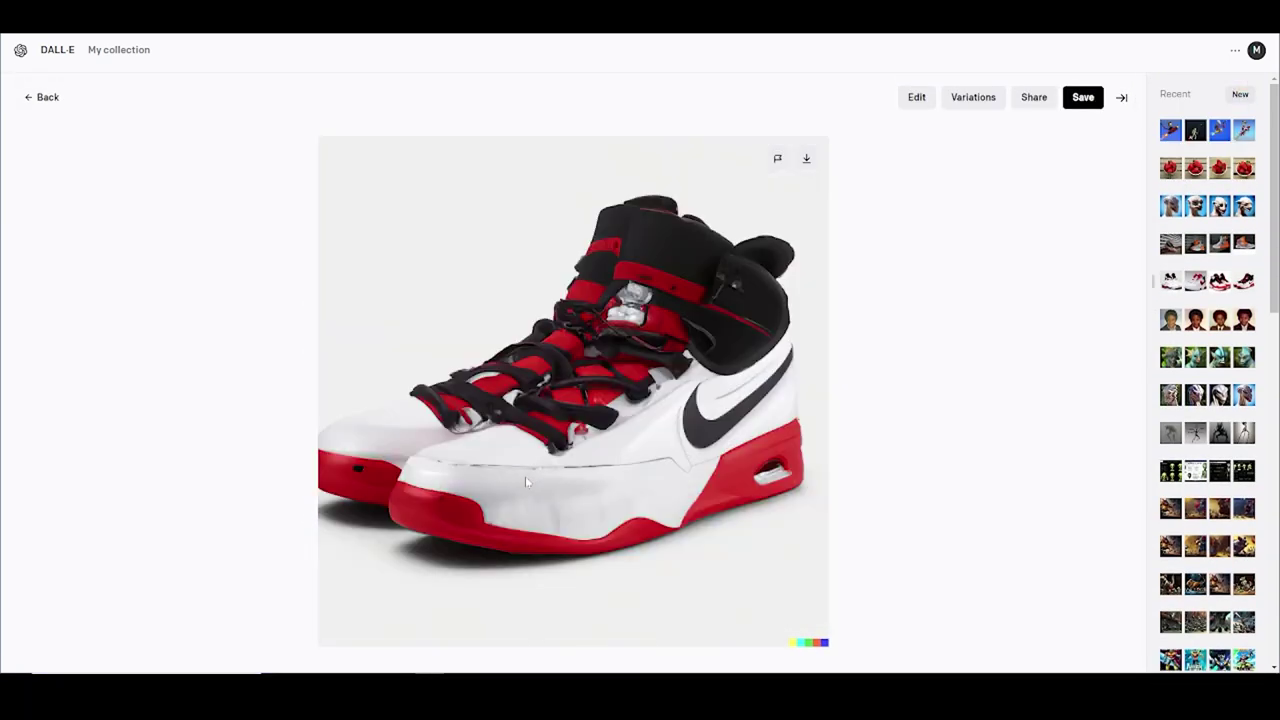
key(Right)
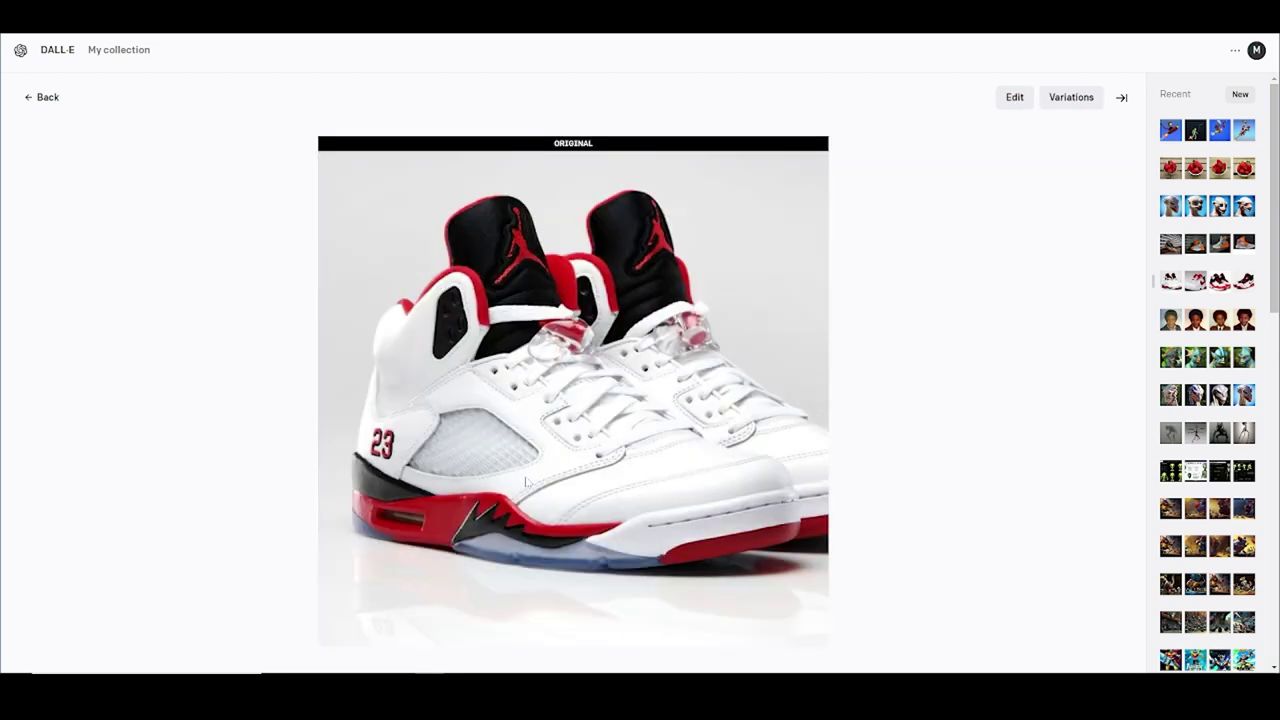
click(46, 100)
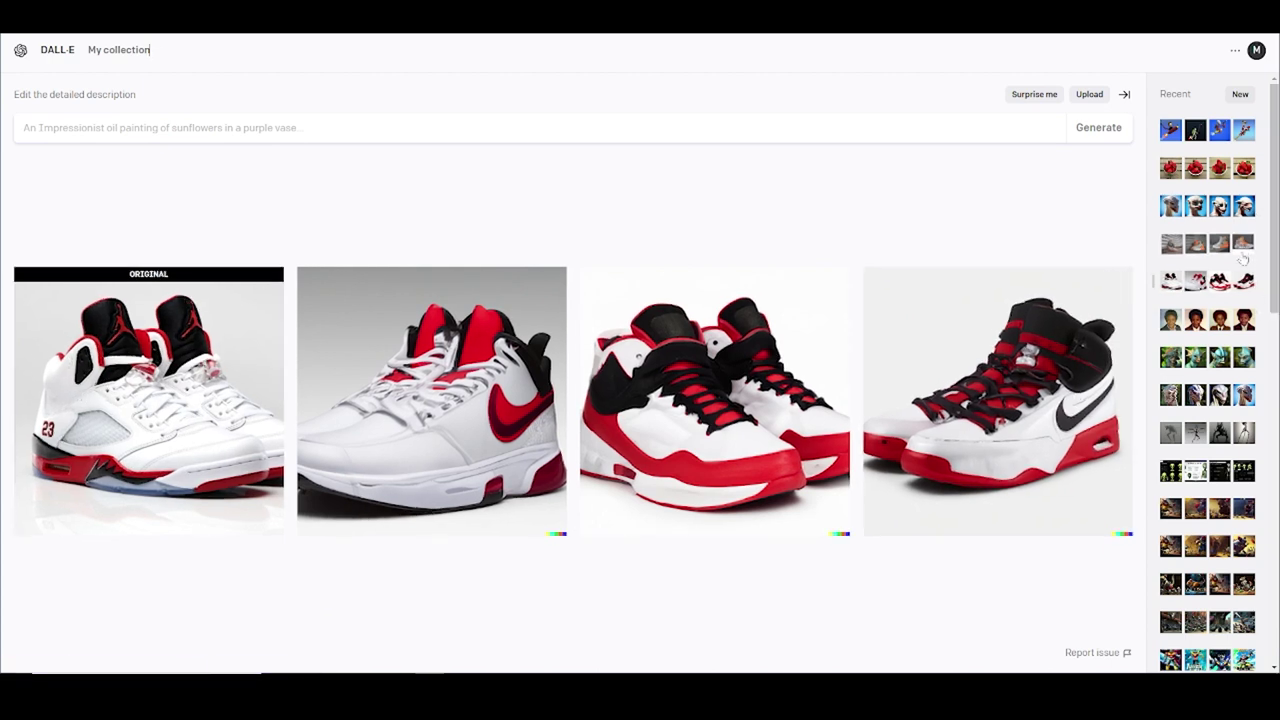
- Open the grey and orange sneaker variation set, view the original and its variations at full size, and return to the set
click(1195, 243)
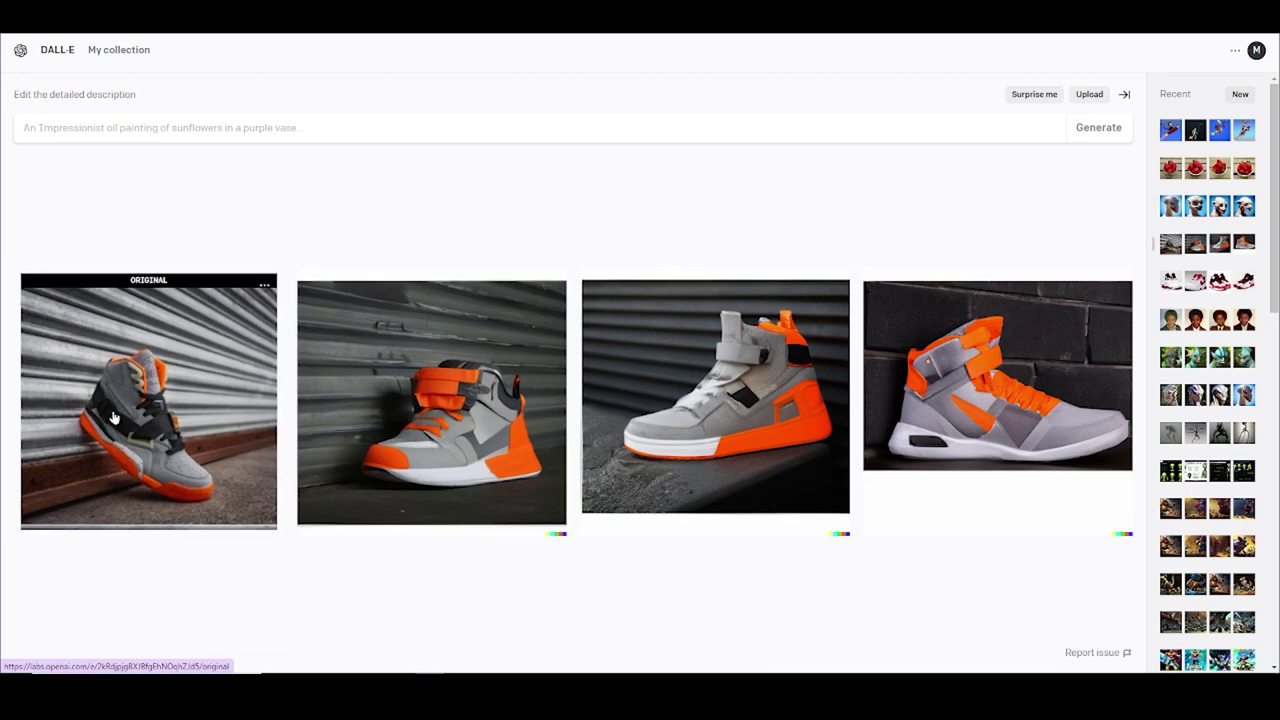
click(113, 416)
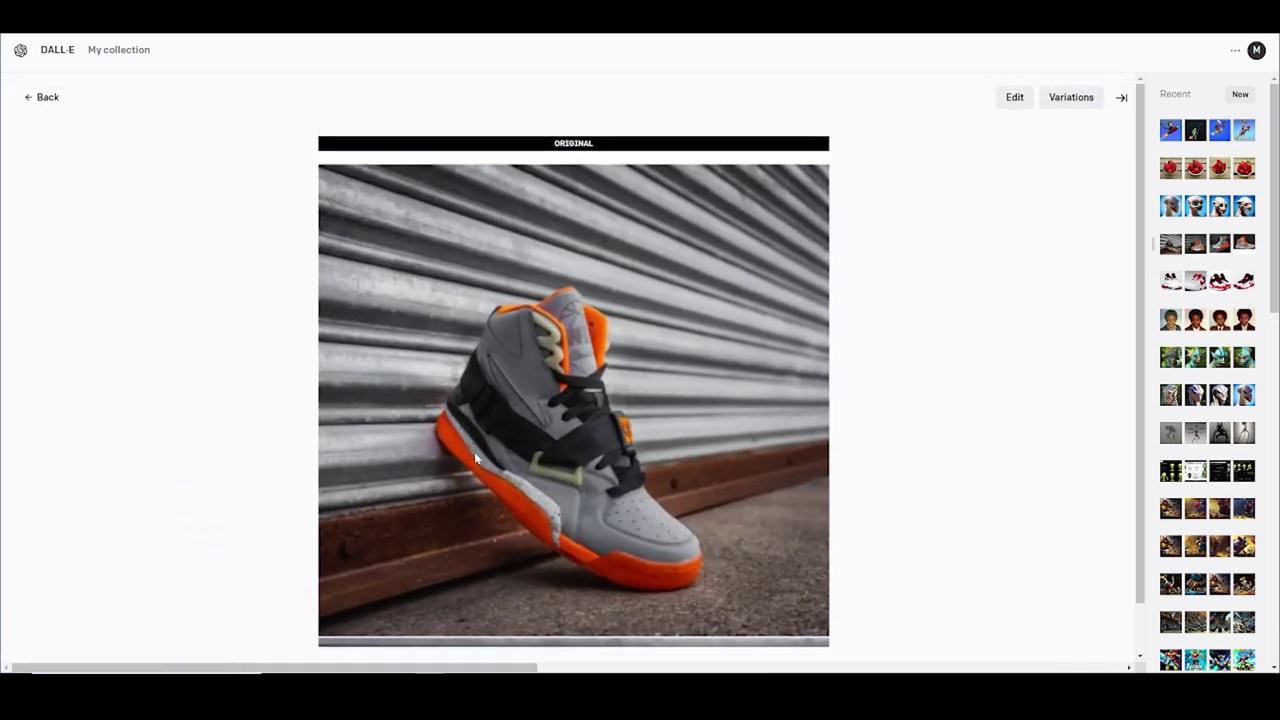
key(Right)
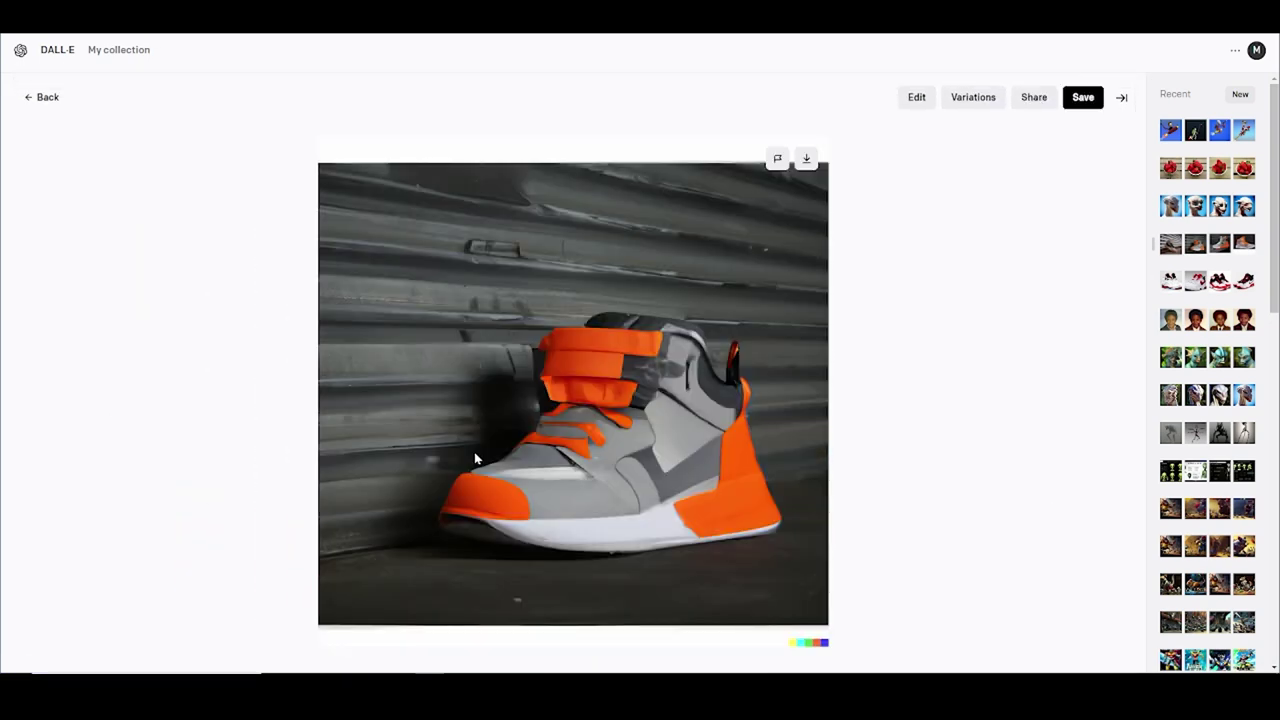
key(Right)
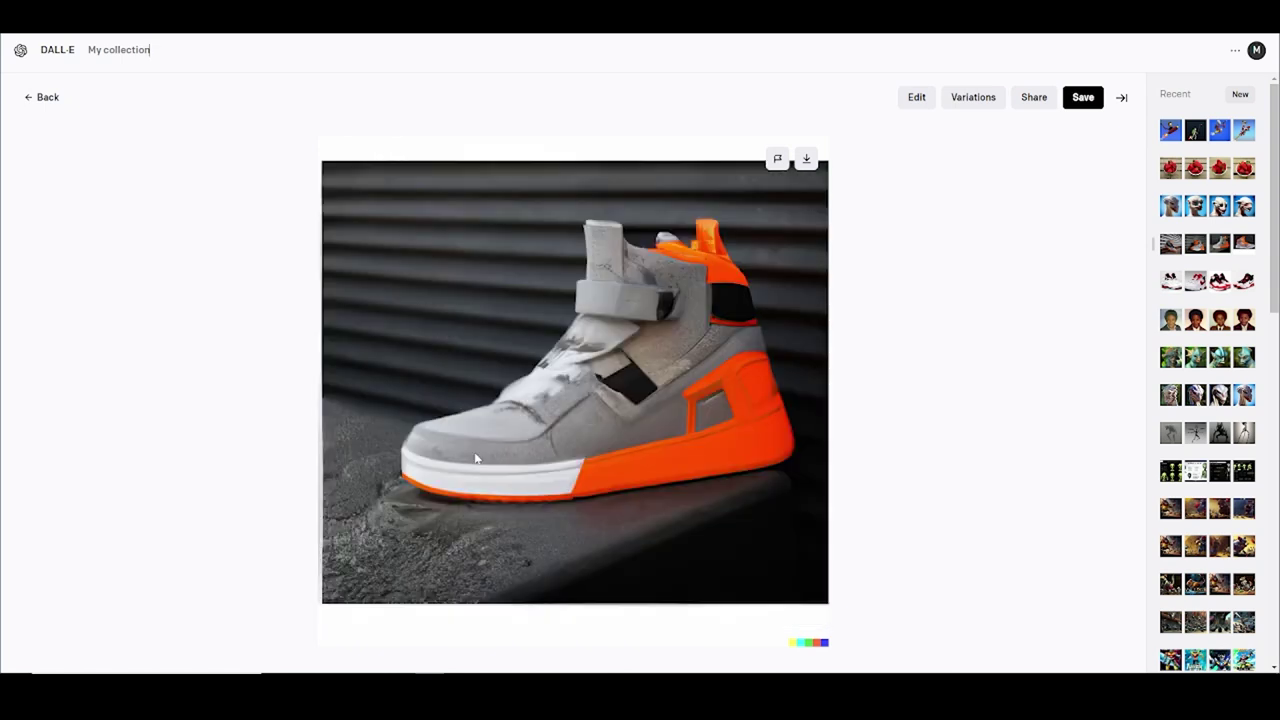
key(Right)
key(Escape)
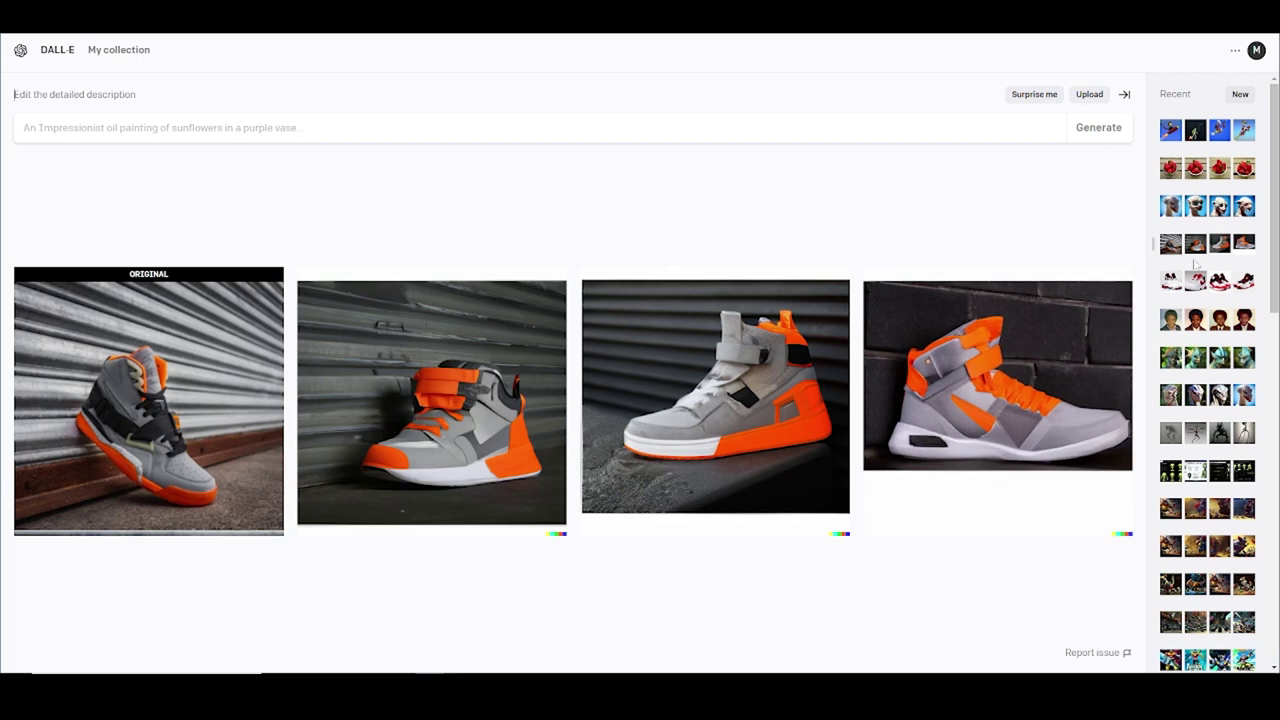
- Open the pale wrinkled creature variation set, view the original and its three variations at full size, recheck the last one, and return
click(1240, 207)
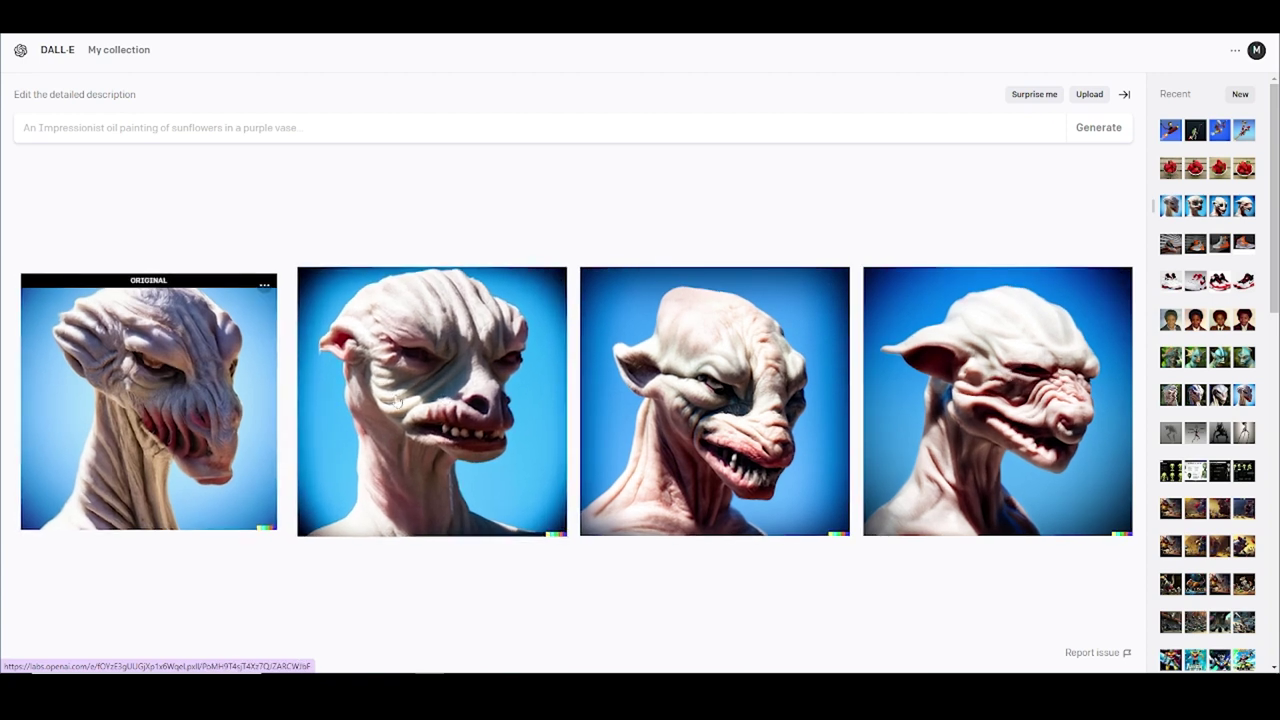
click(171, 404)
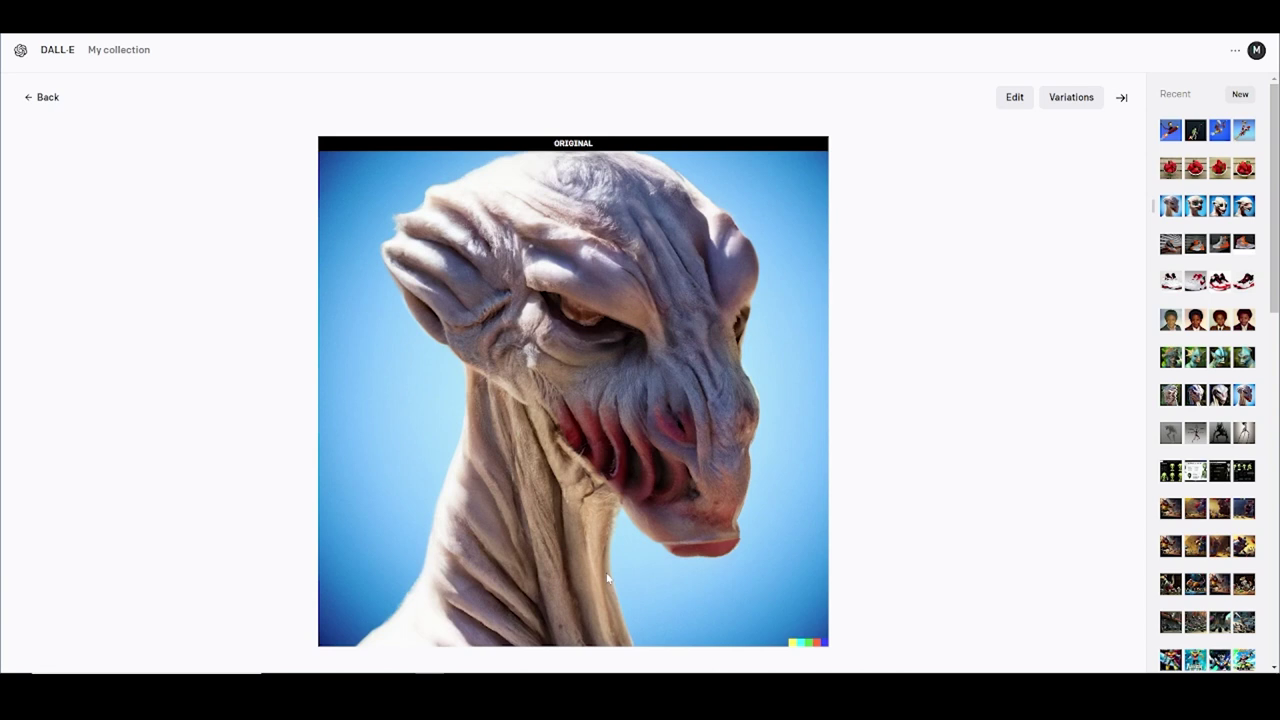
key(Right)
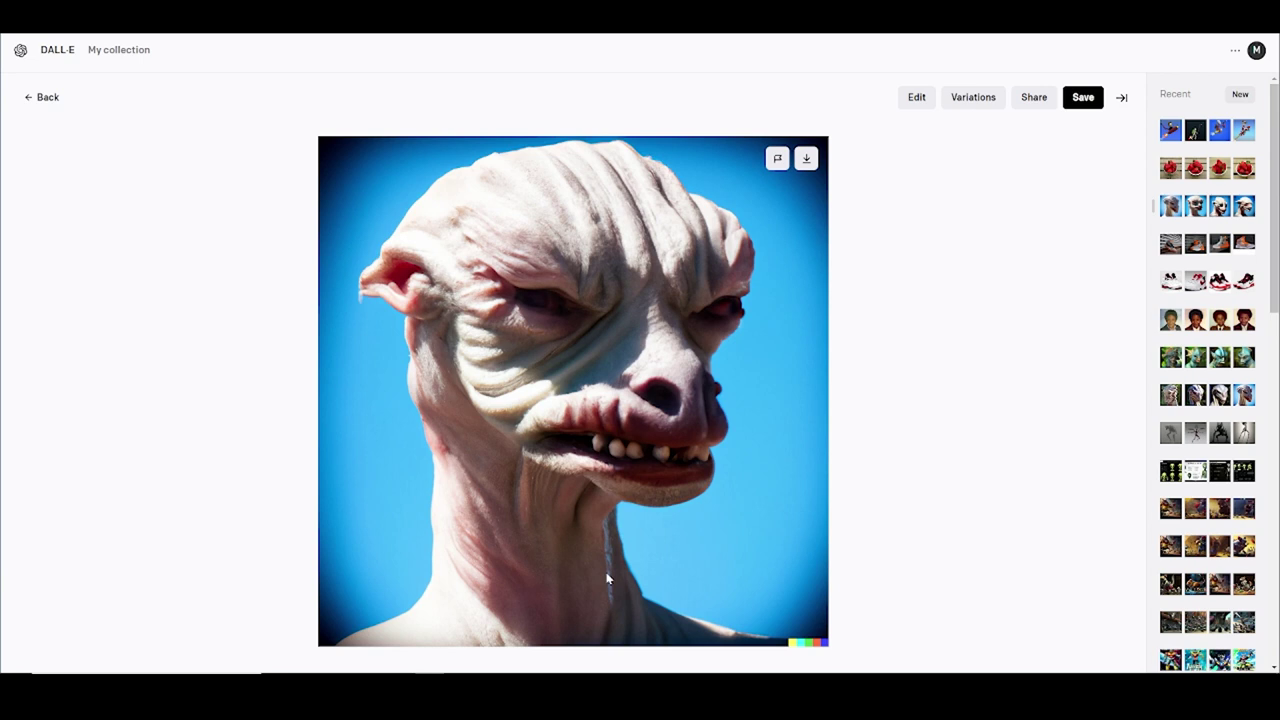
key(Right)
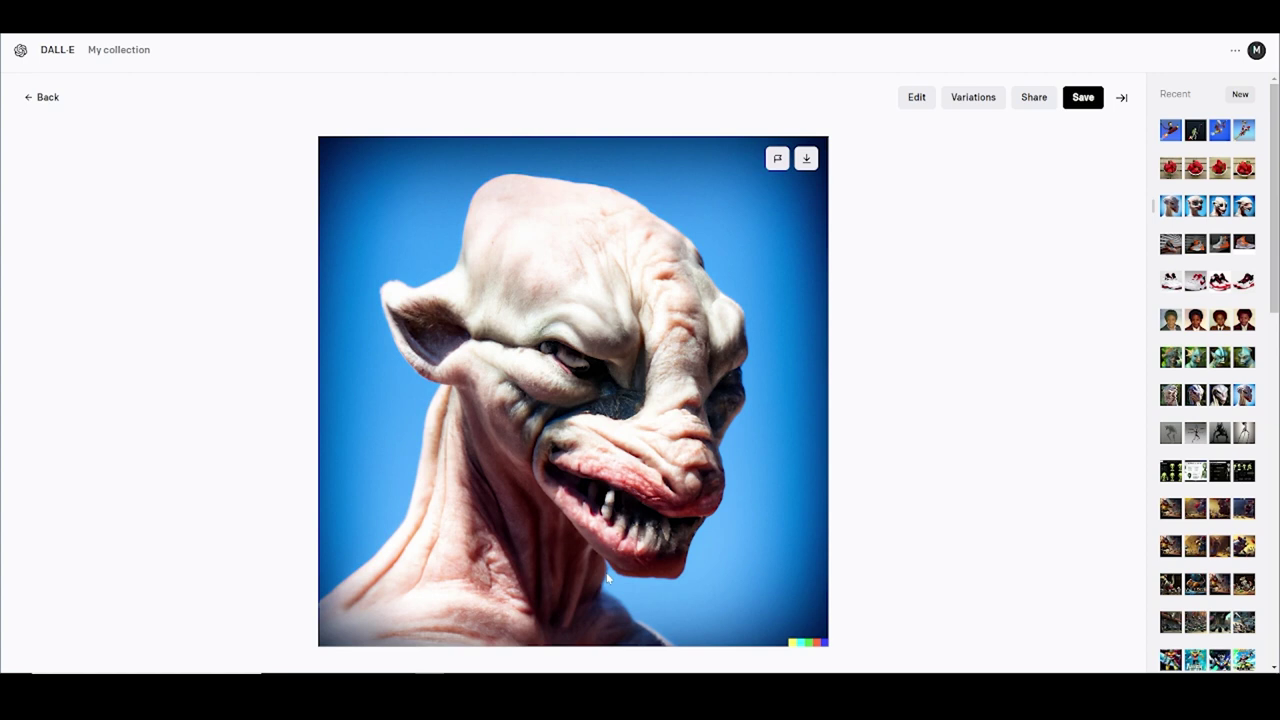
key(Right)
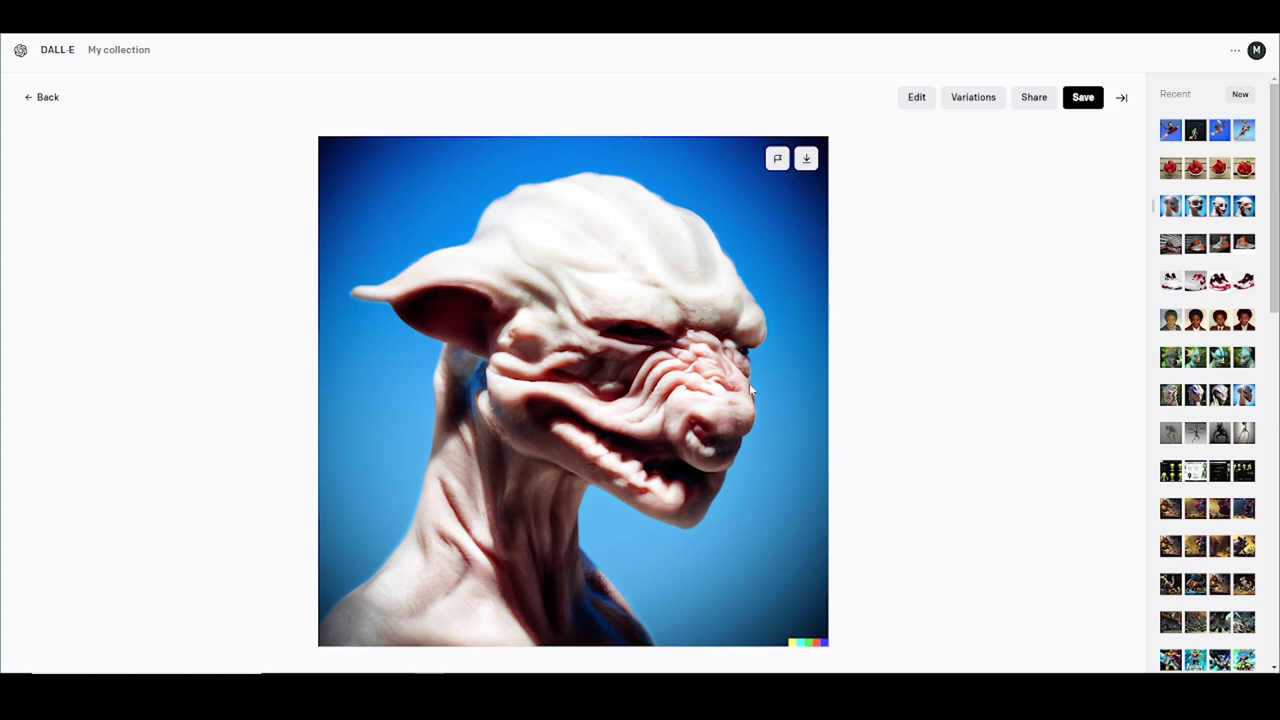
click(40, 100)
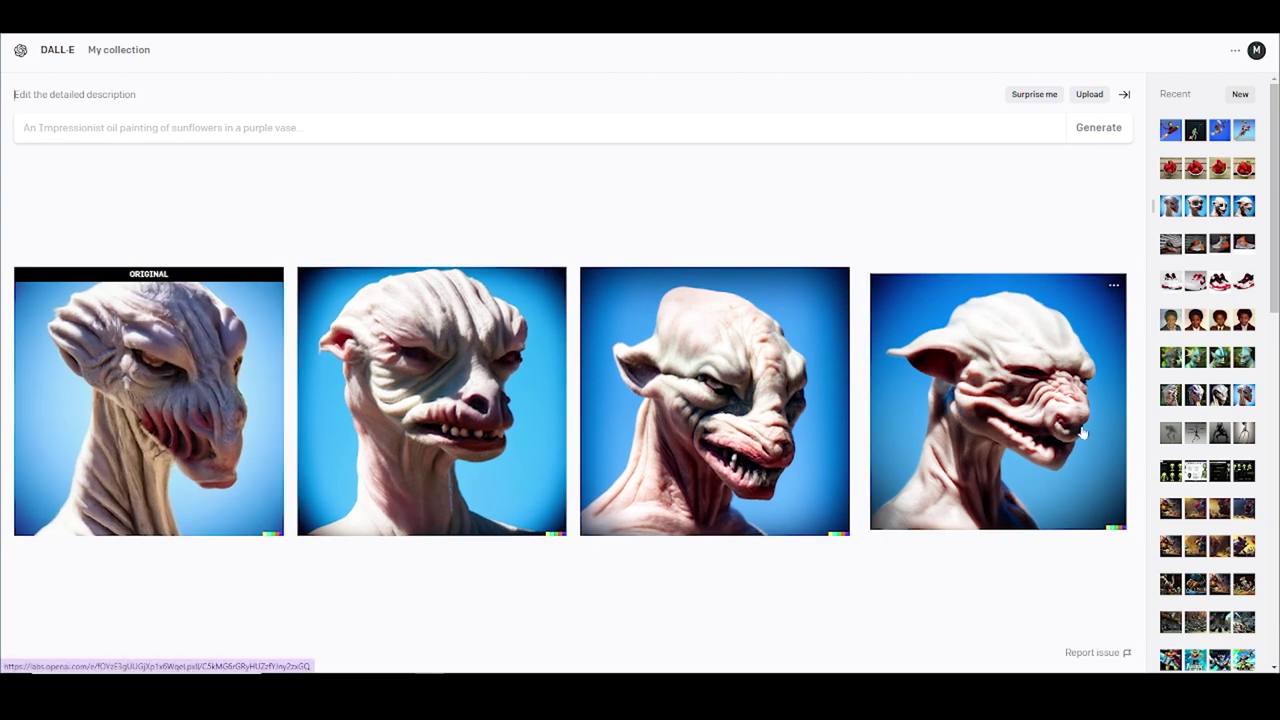
click(1068, 395)
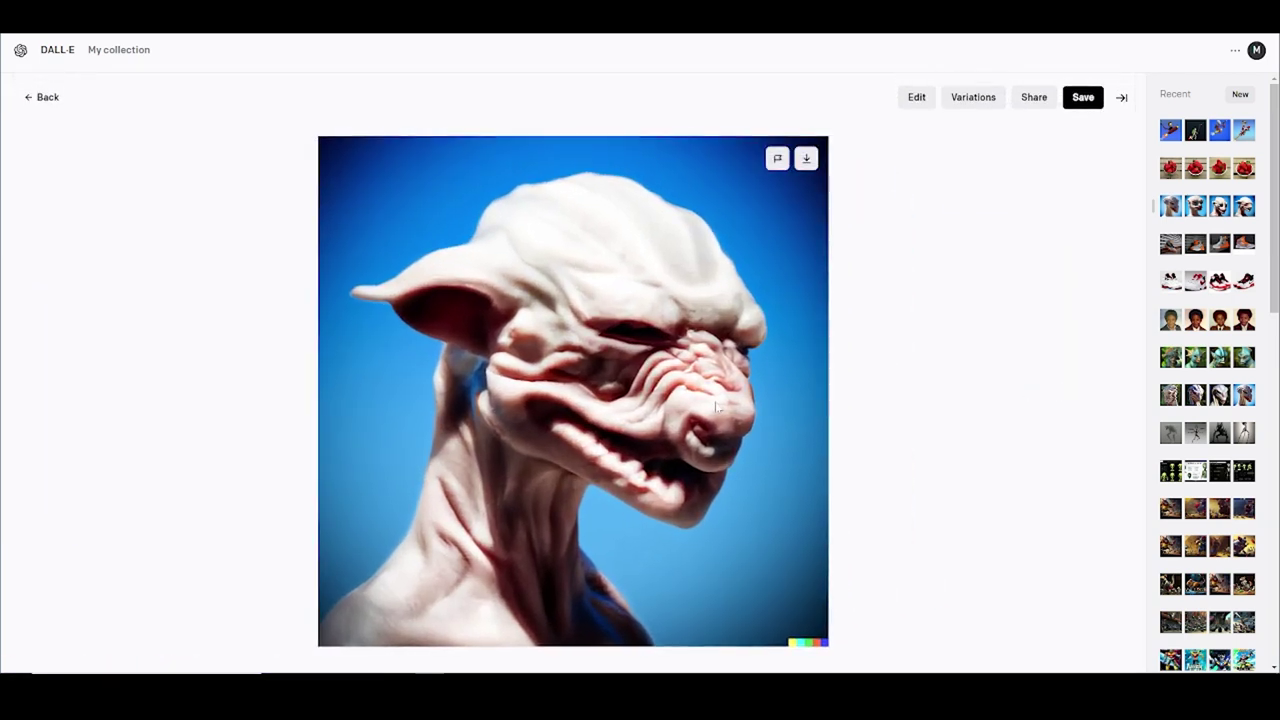
click(47, 99)
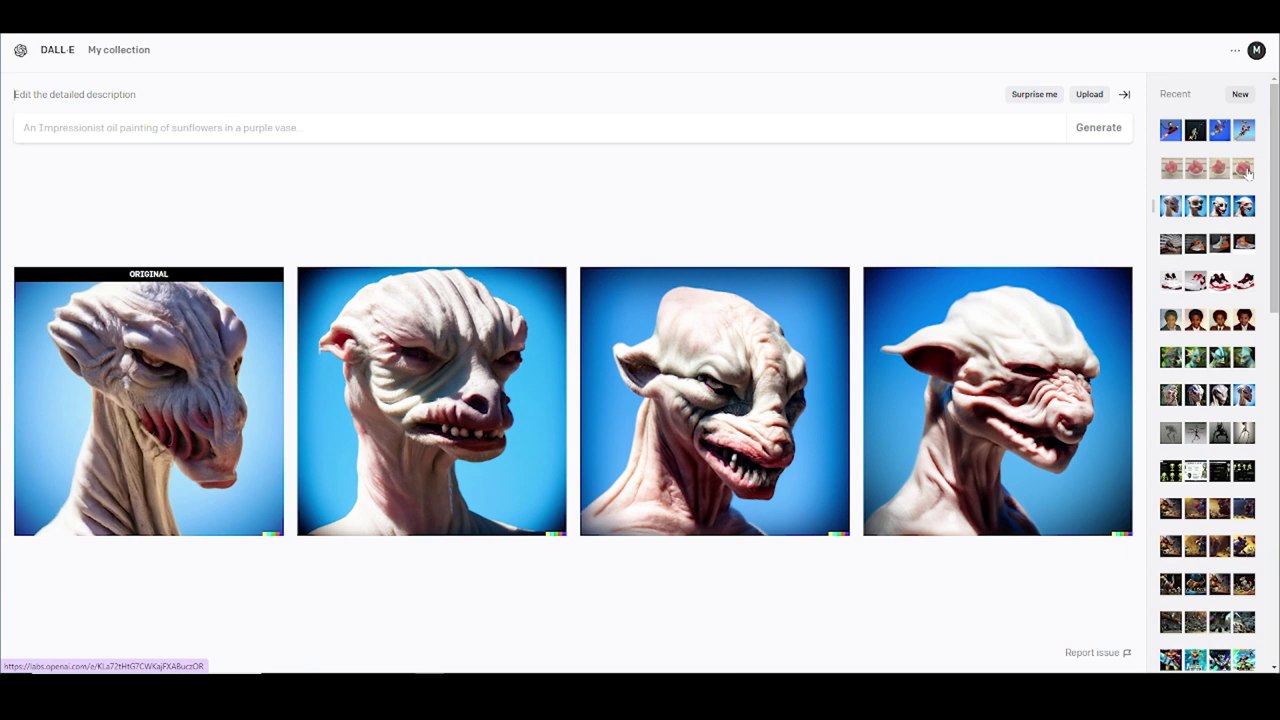
- Open the bowl of strawberries variation set and view the original and its three variations at full size
click(1243, 167)
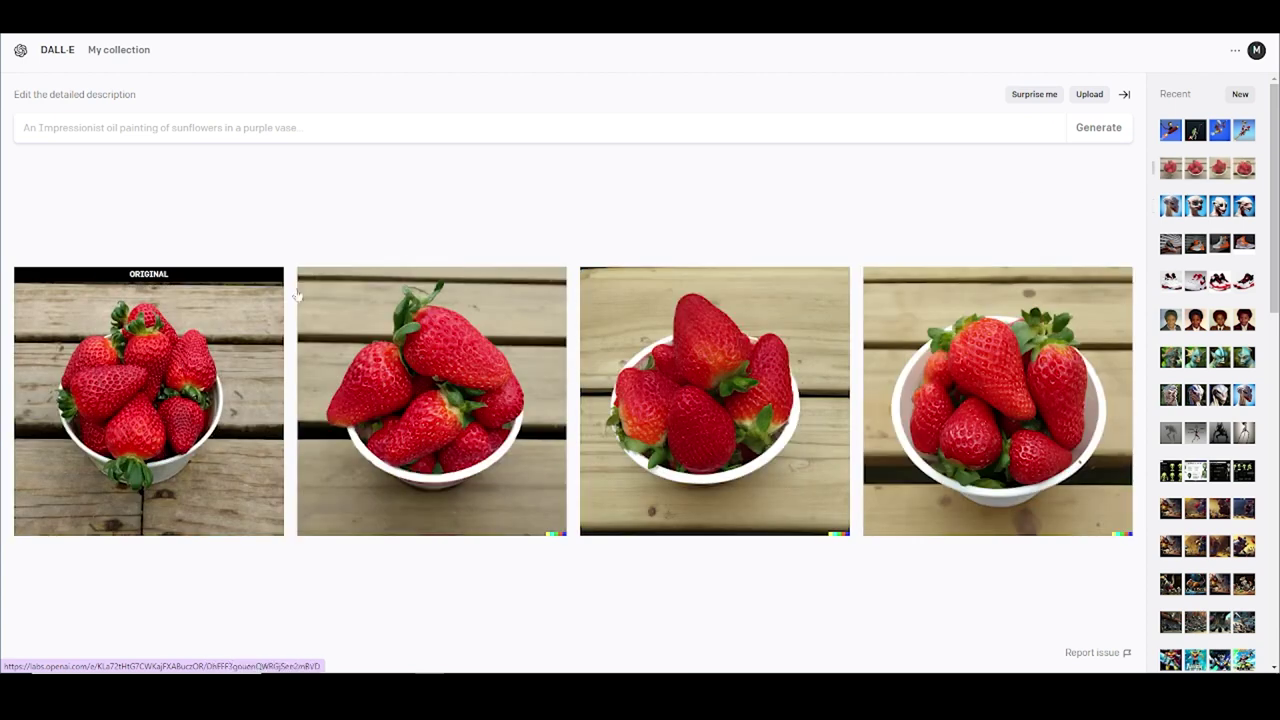
click(130, 360)
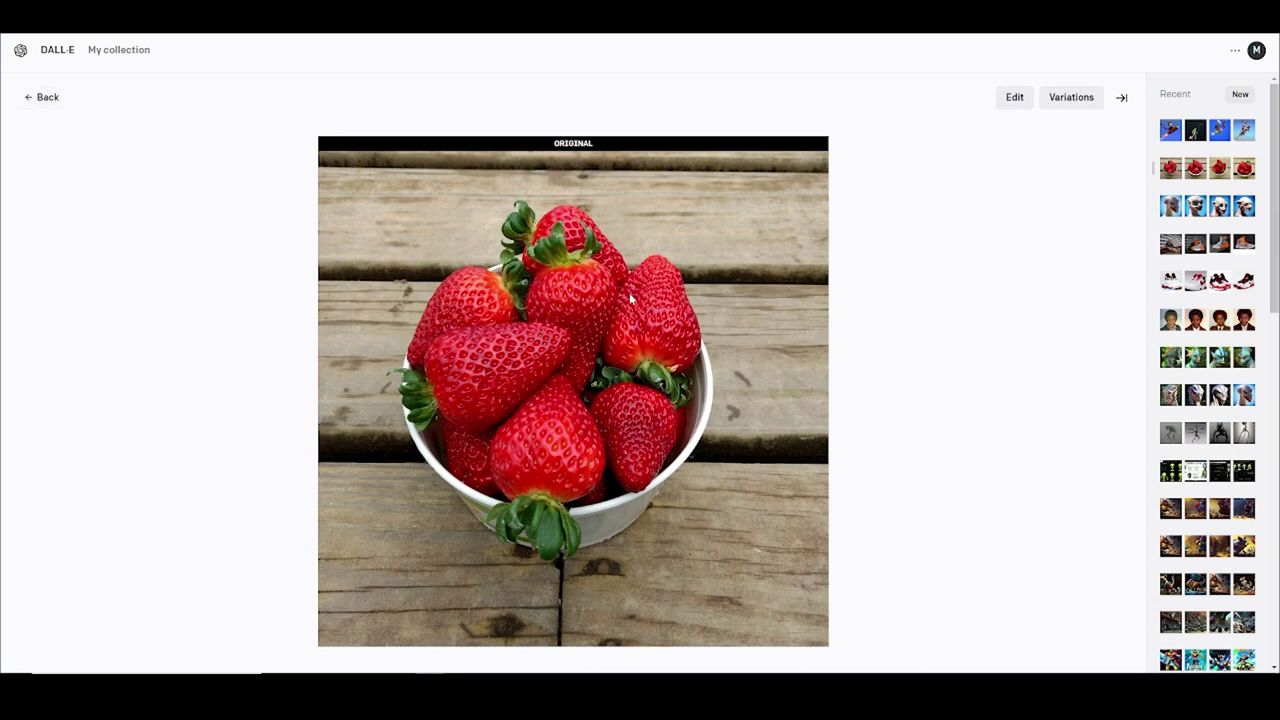
click(40, 98)
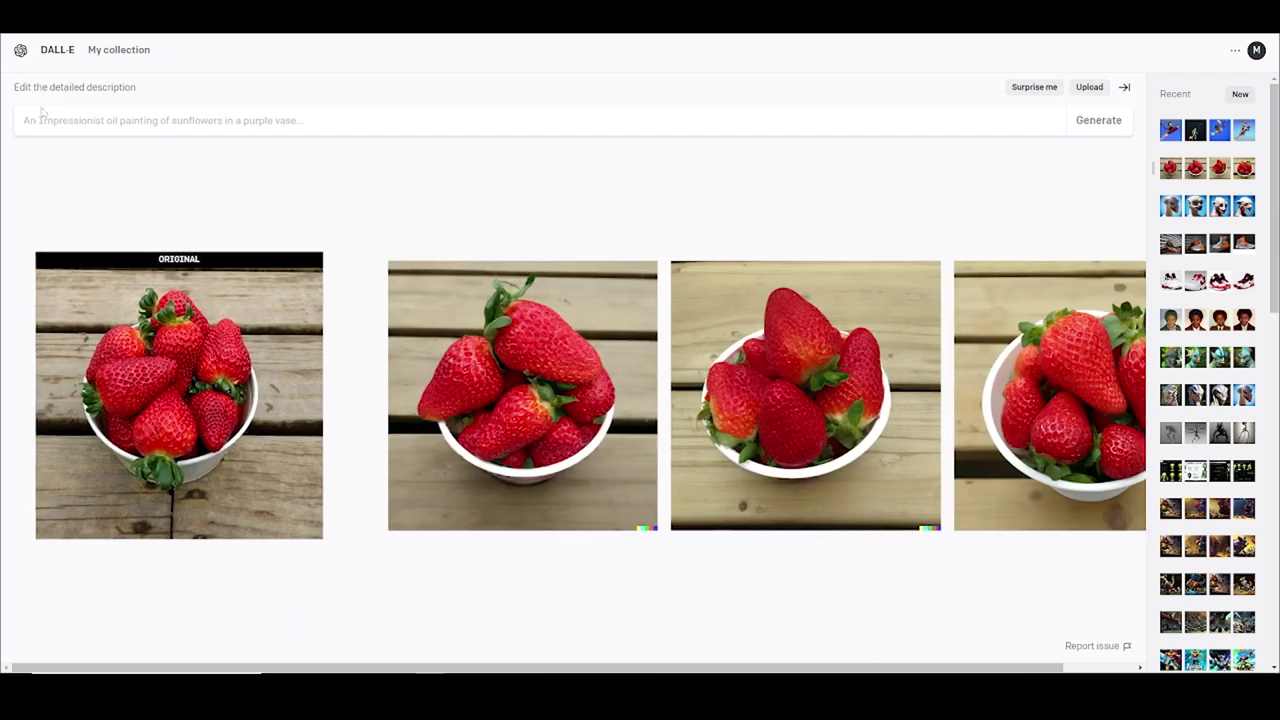
click(456, 408)
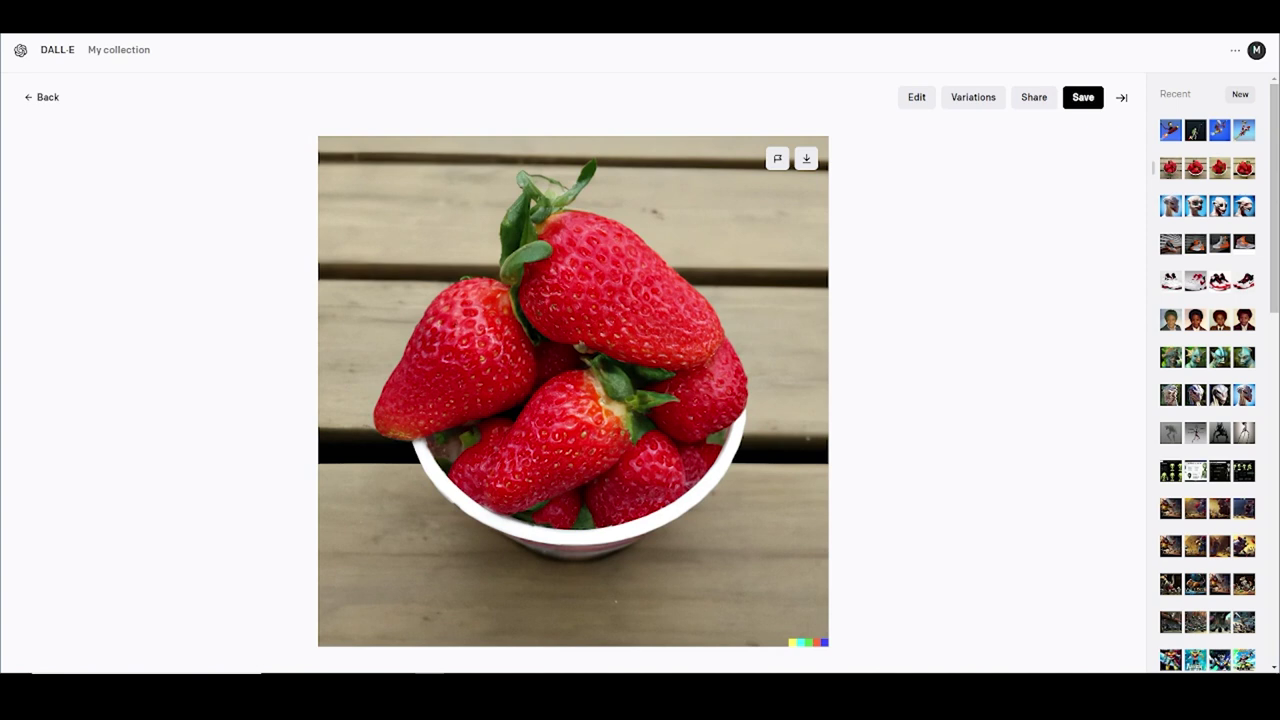
key(Right)
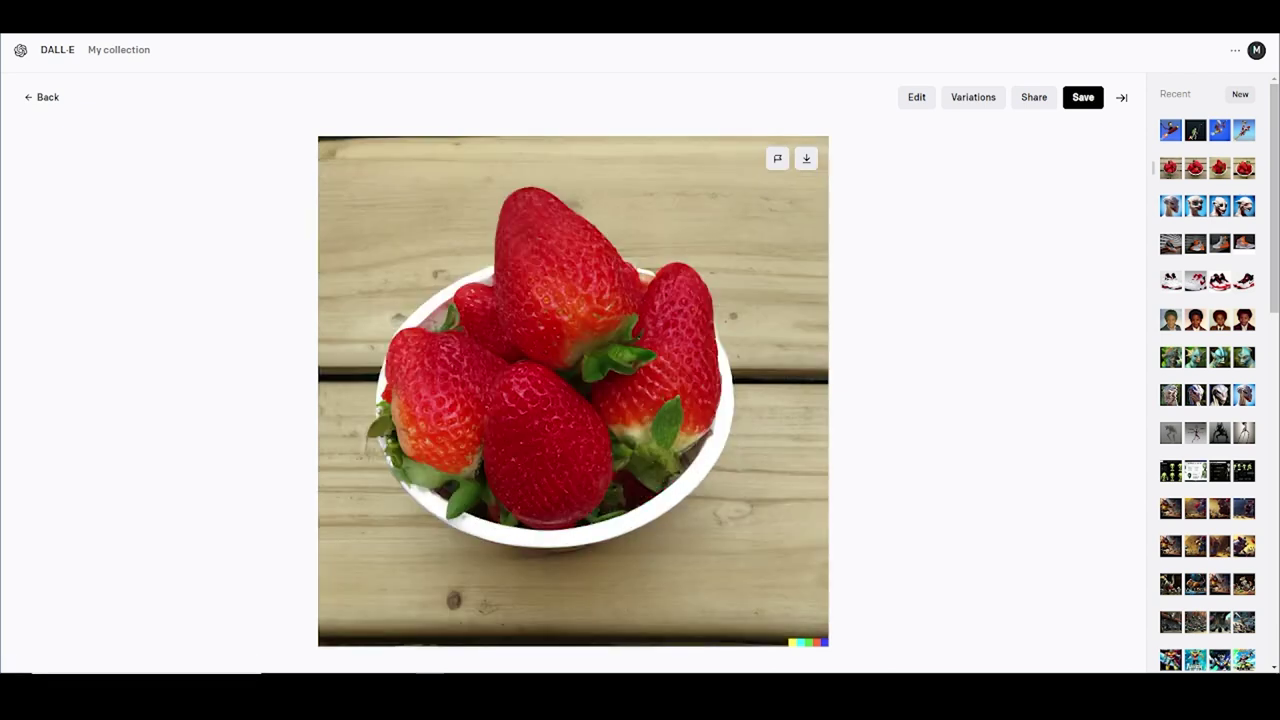
key(Right)
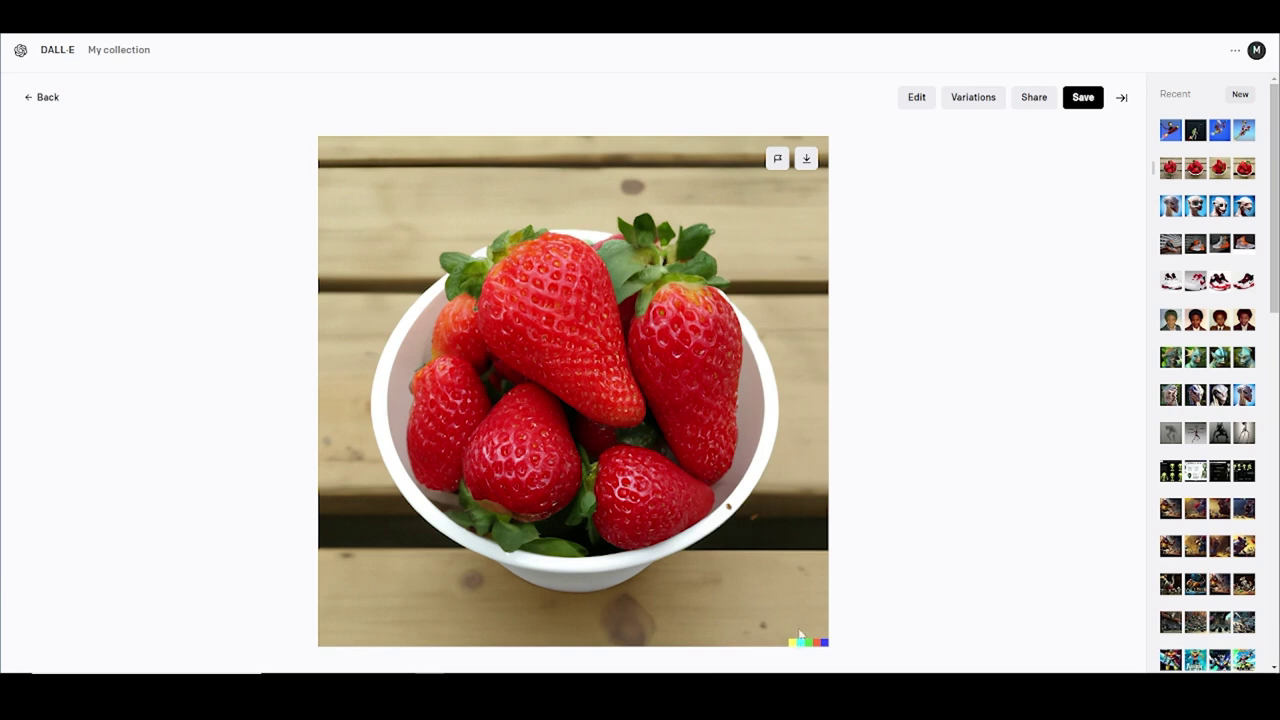
- Step back through the strawberry variations to the original photo at full size, and return to the set
key(Left)
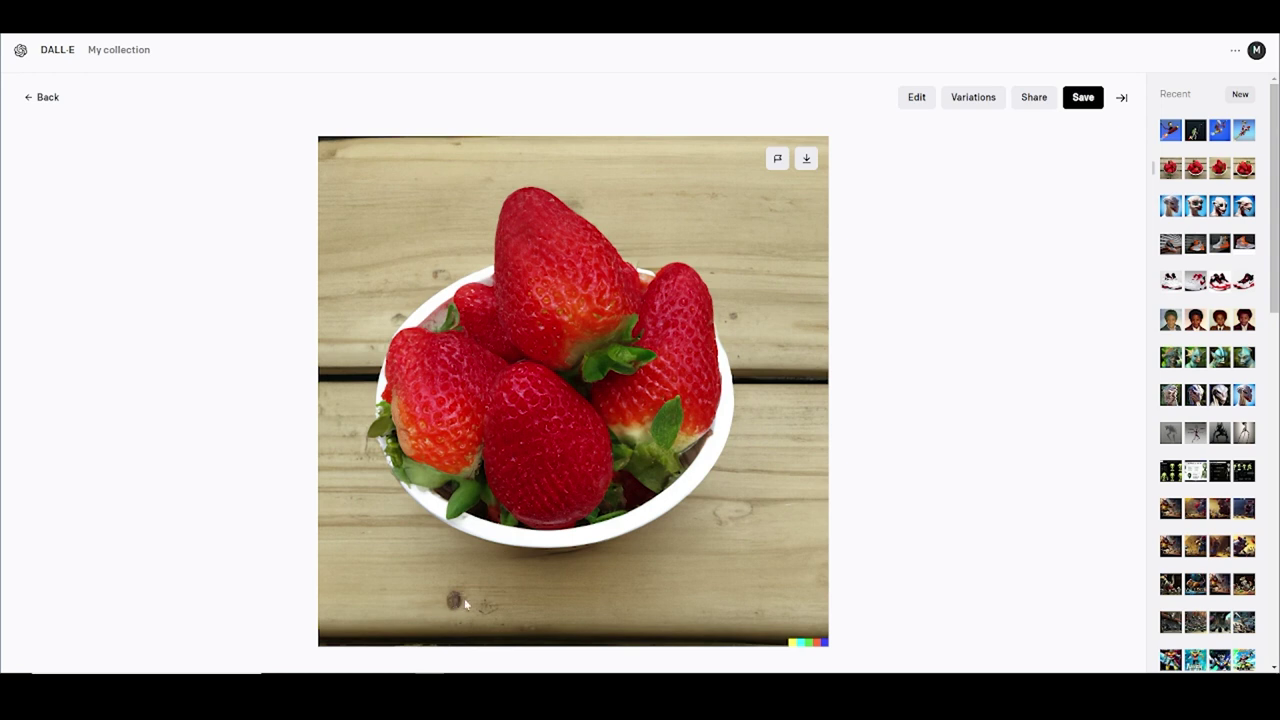
key(Left)
key(Left)
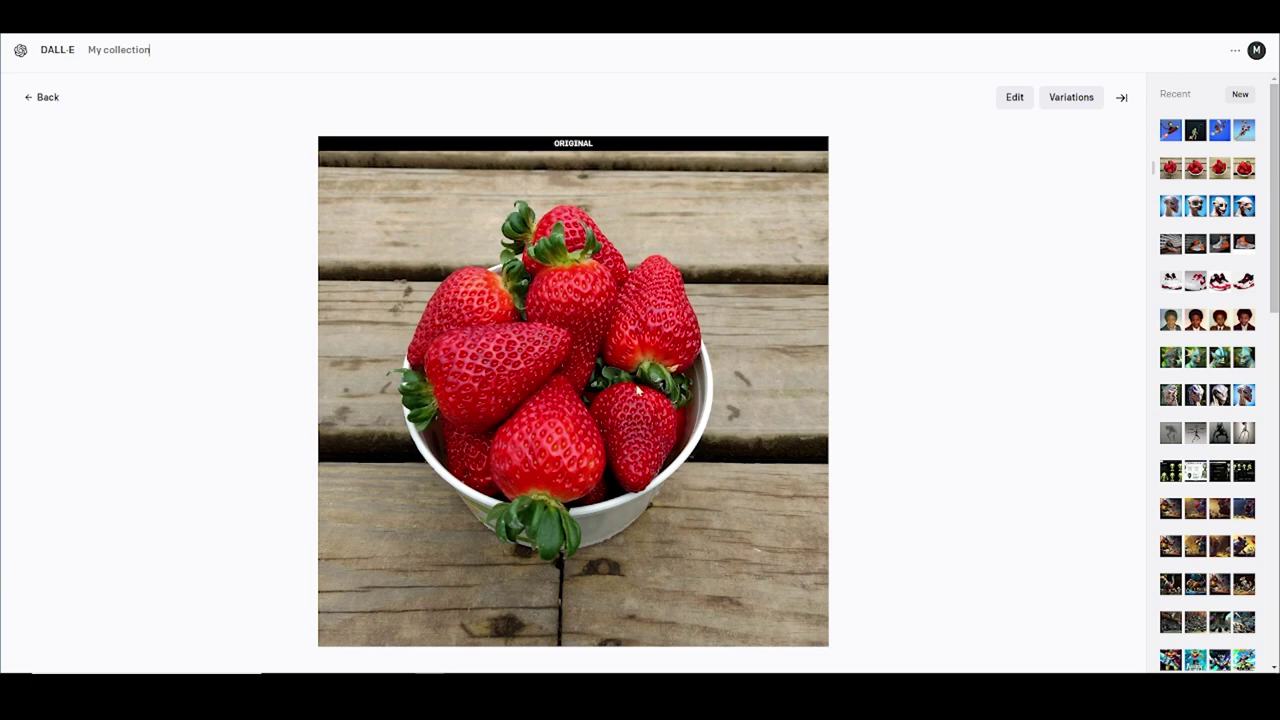
click(48, 98)
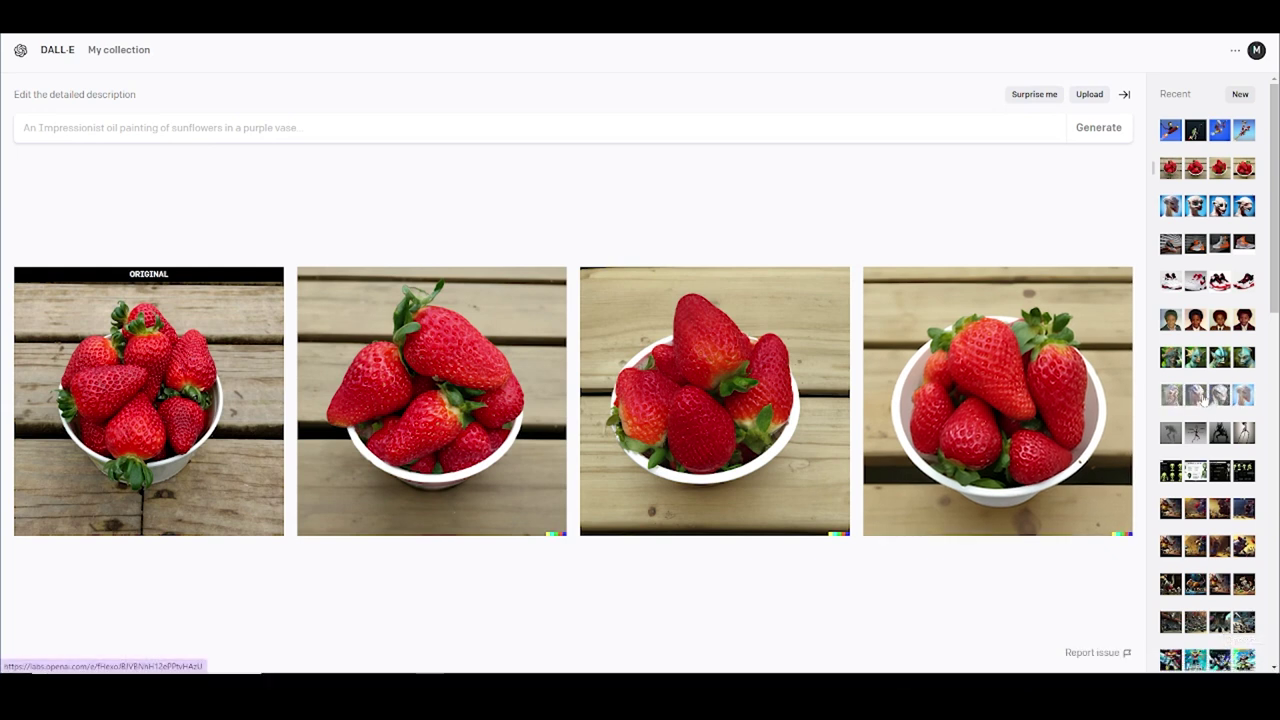
- Open the Pixar-style jet pack image set, then view the Buy credits offer from the account options and cancel it
click(1212, 129)
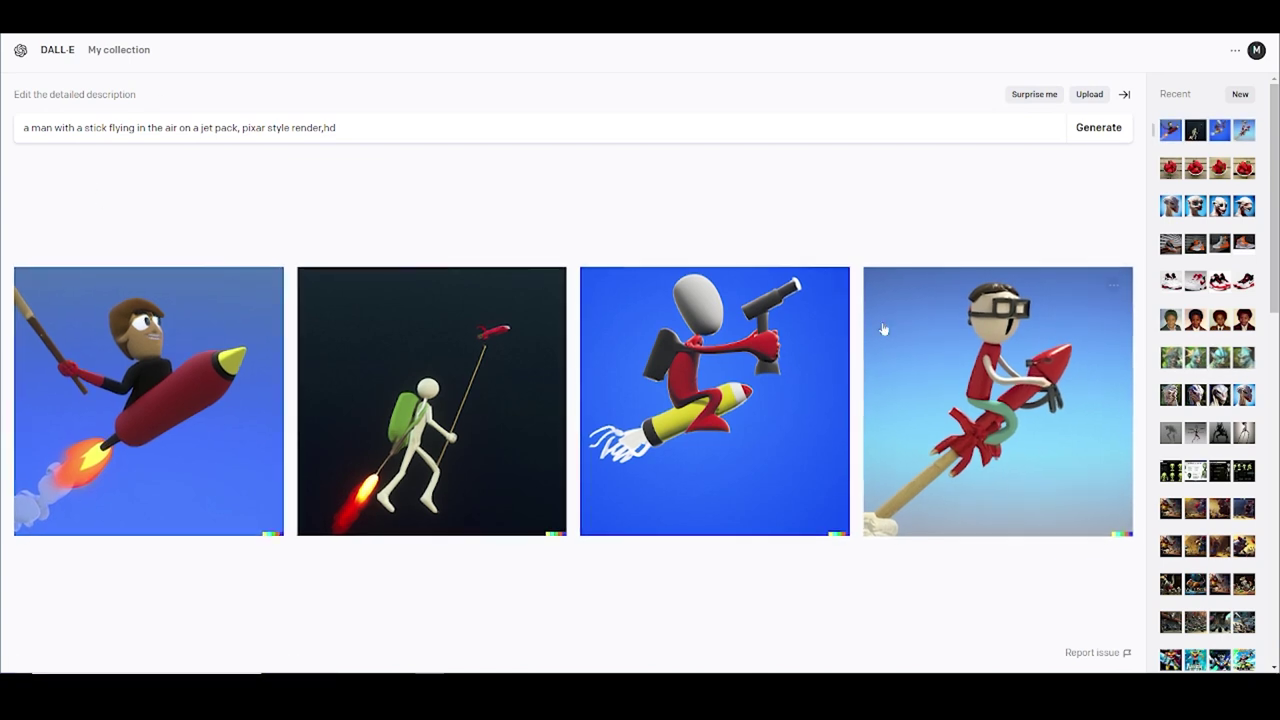
click(1235, 51)
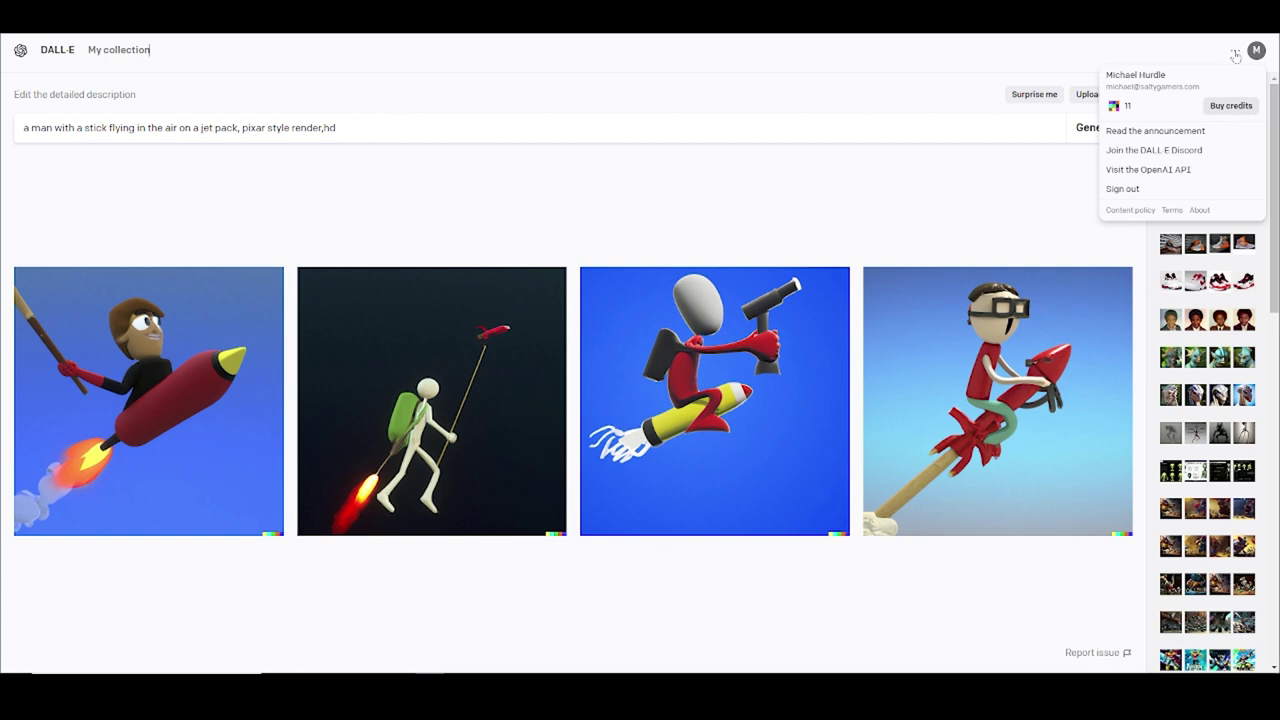
click(1086, 63)
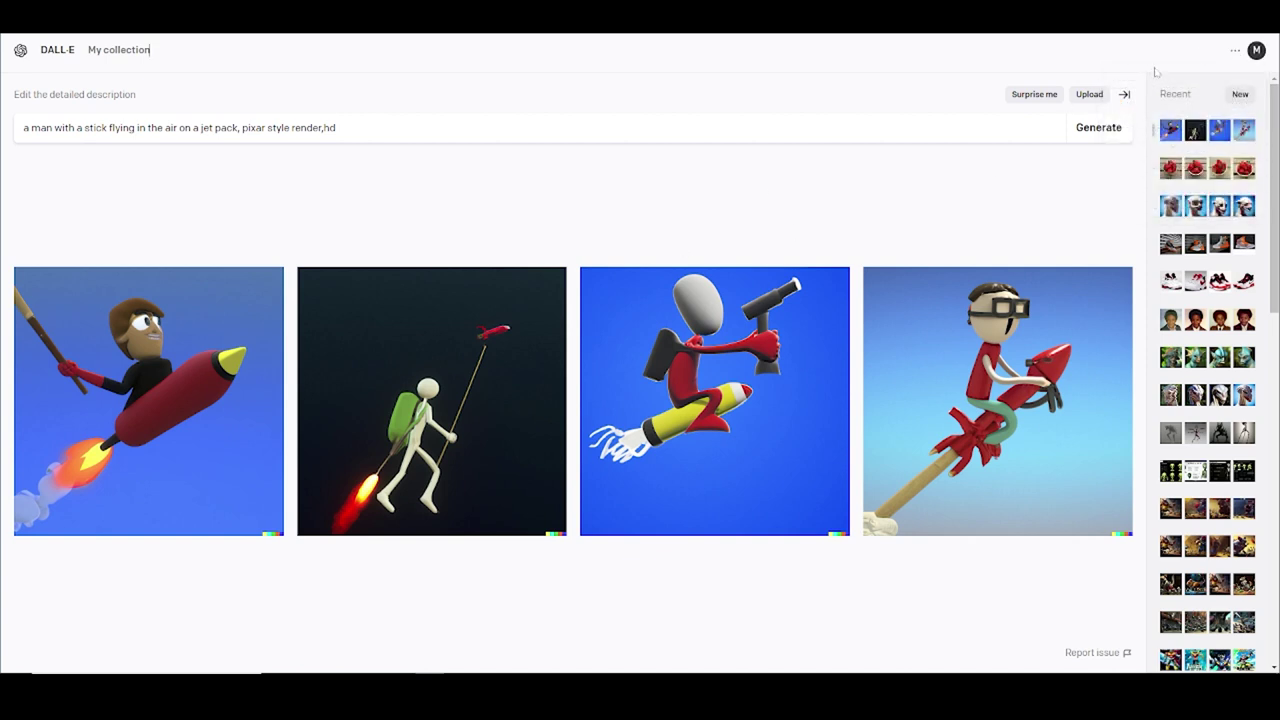
click(1235, 51)
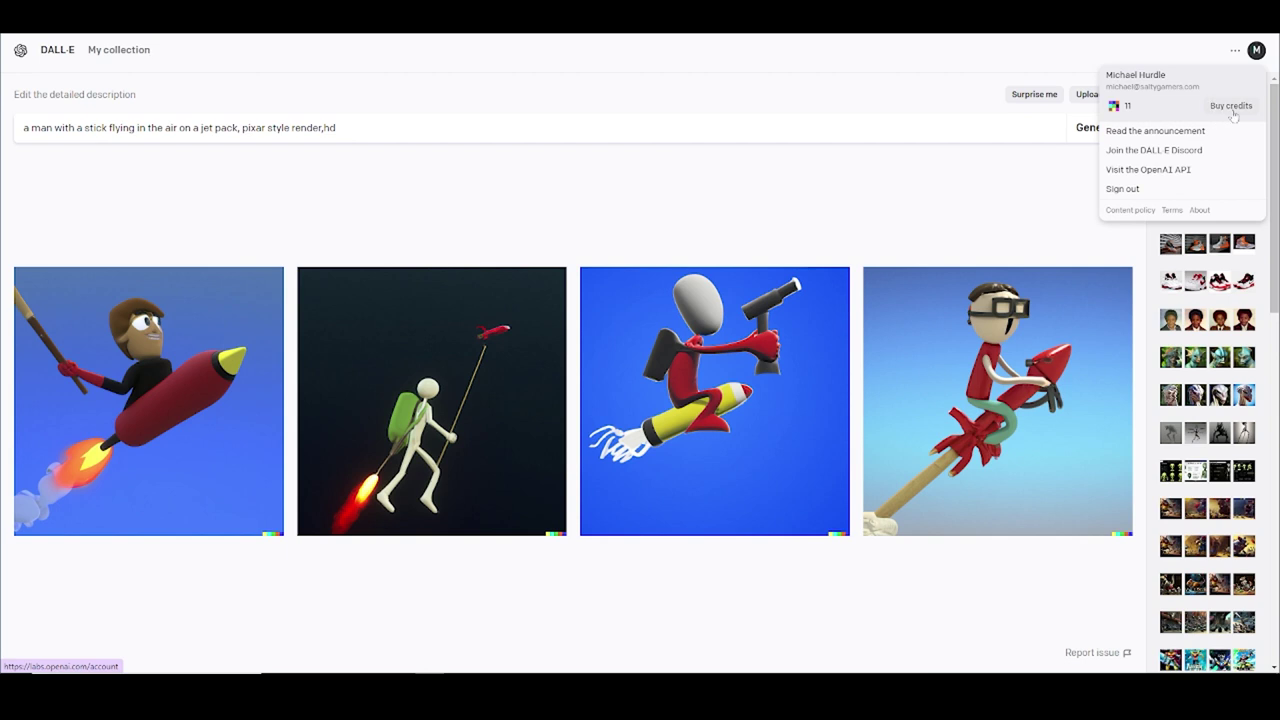
click(1231, 106)
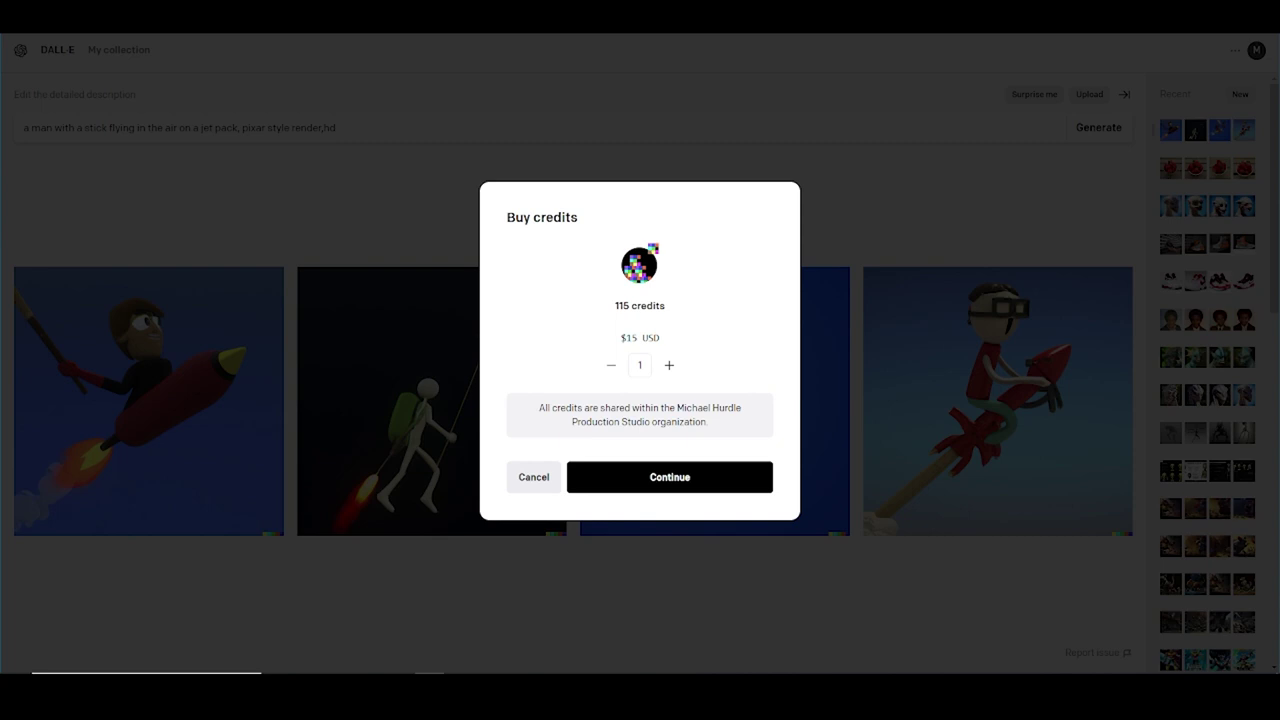
click(533, 477)
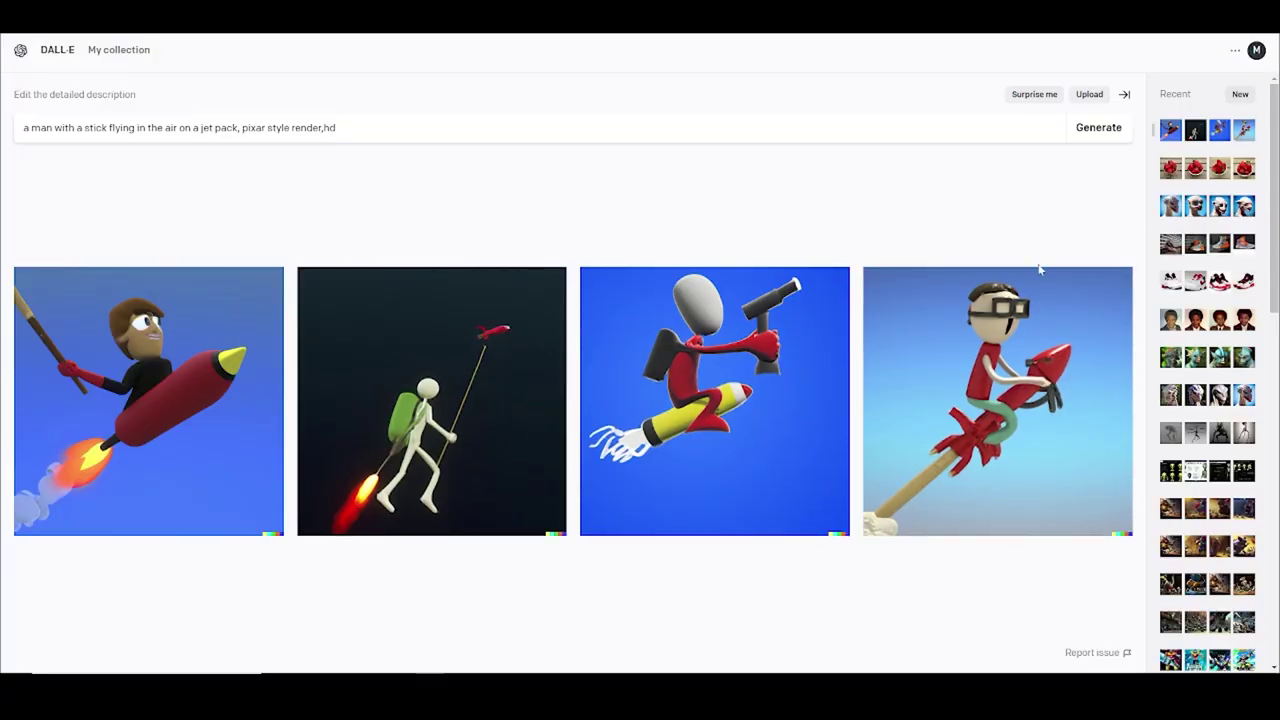
- Reopen the strawberry variation set and check its second variation
click(1207, 167)
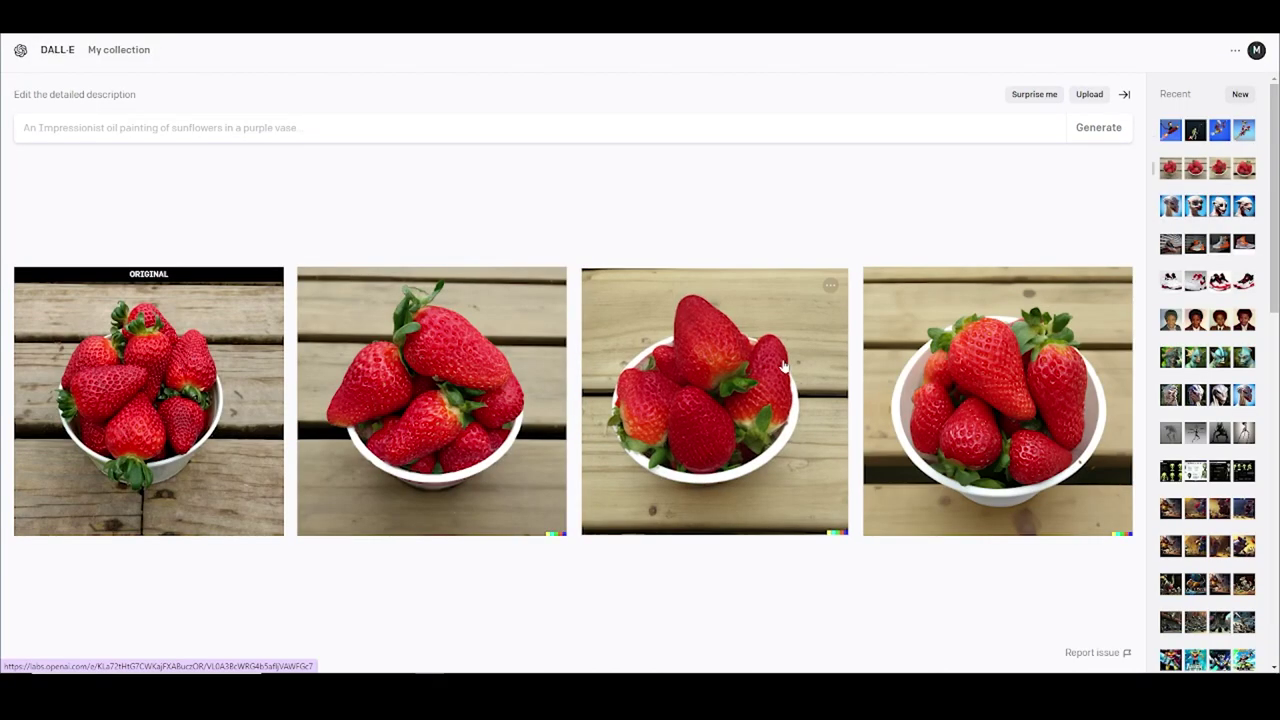
click(664, 346)
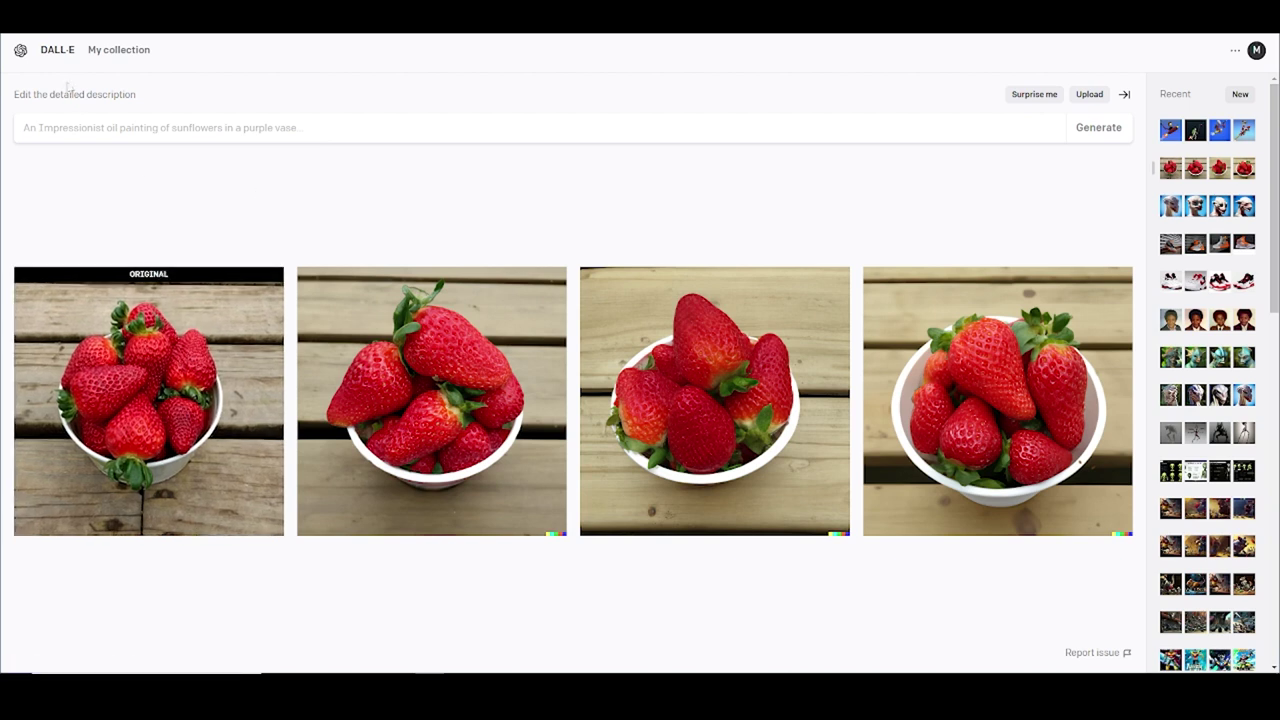
- Go to the DALL·E 2 landing page and look over its introduction and links
click(55, 52)
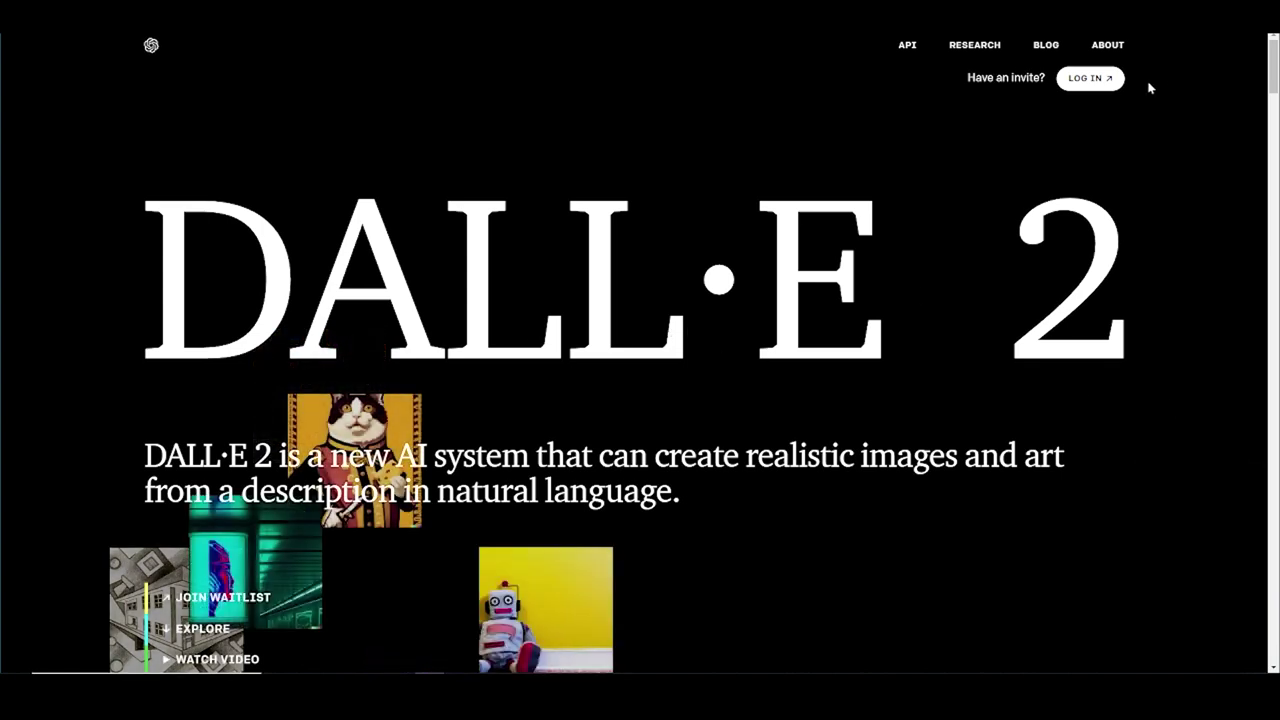
scroll(926, 385, down, 4)
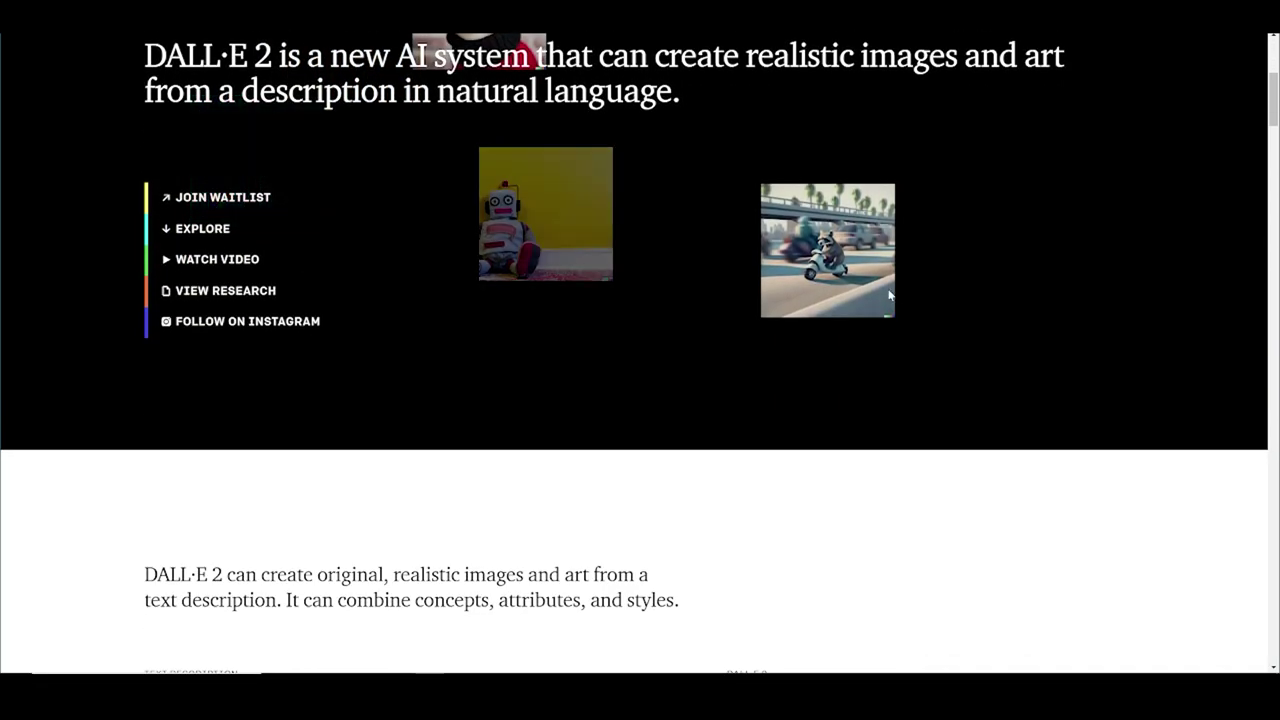
scroll(849, 263, down, 1)
scroll(511, 206, up, 4)
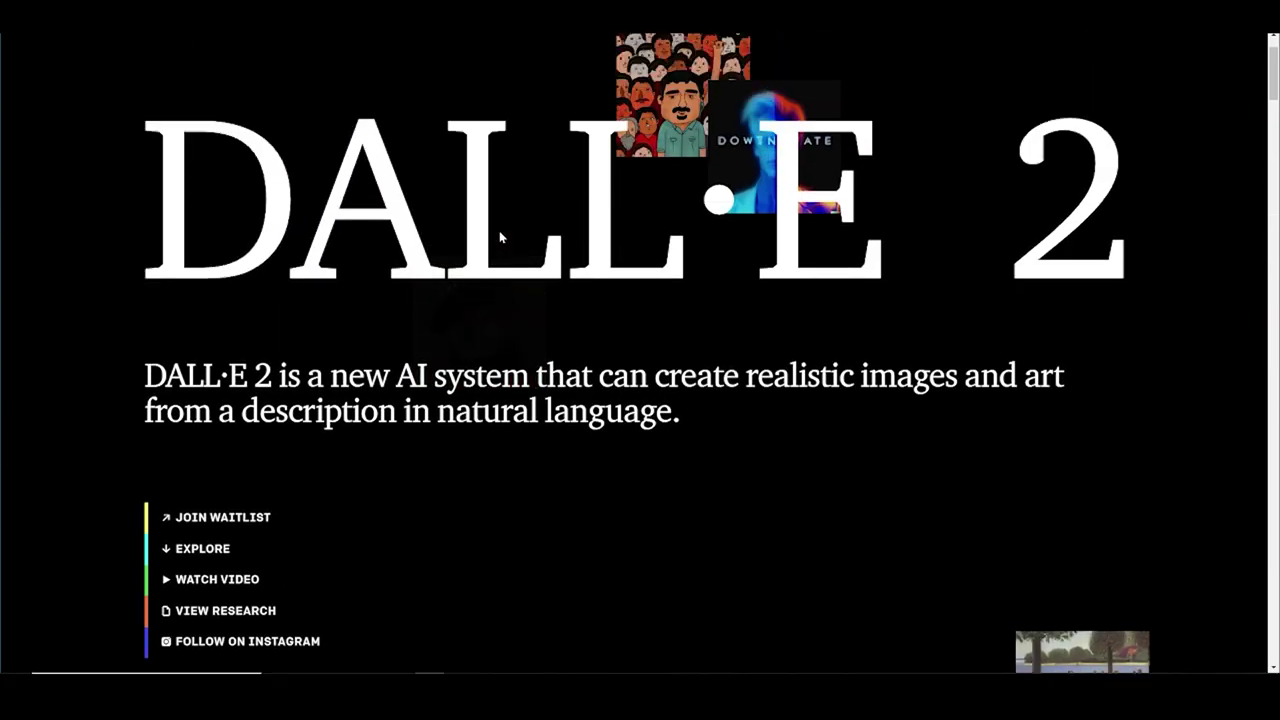
scroll(510, 238, up, 1)
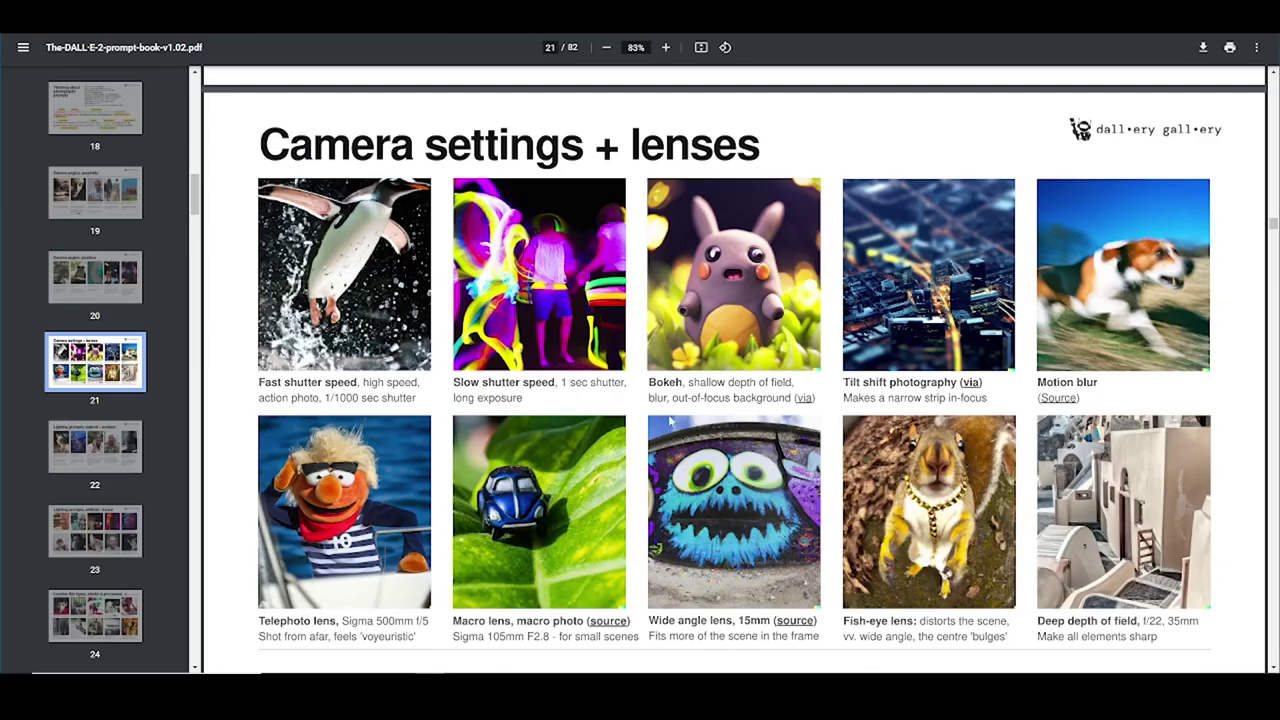
- Return to the prompt book's general vibes section and look over its emotional words, structure words and aesthetic style pages
scroll(575, 485, up, 8)
scroll(569, 482, up, 10)
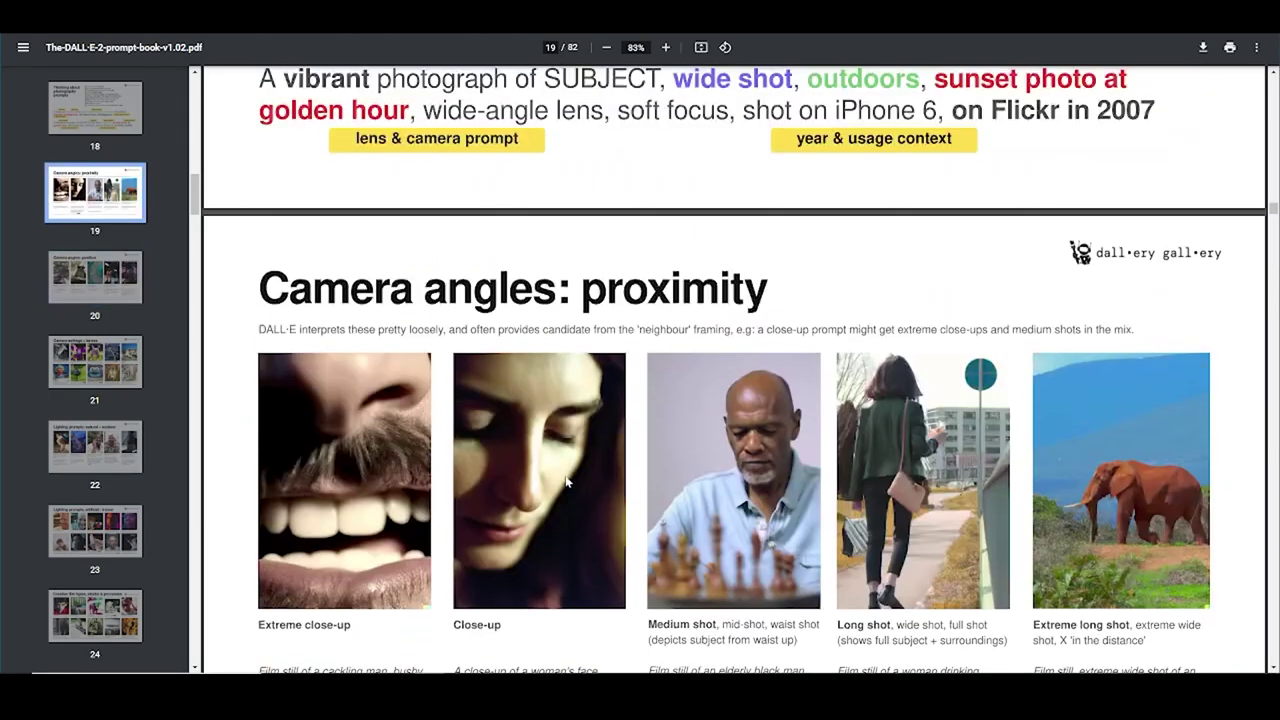
scroll(565, 480, up, 10)
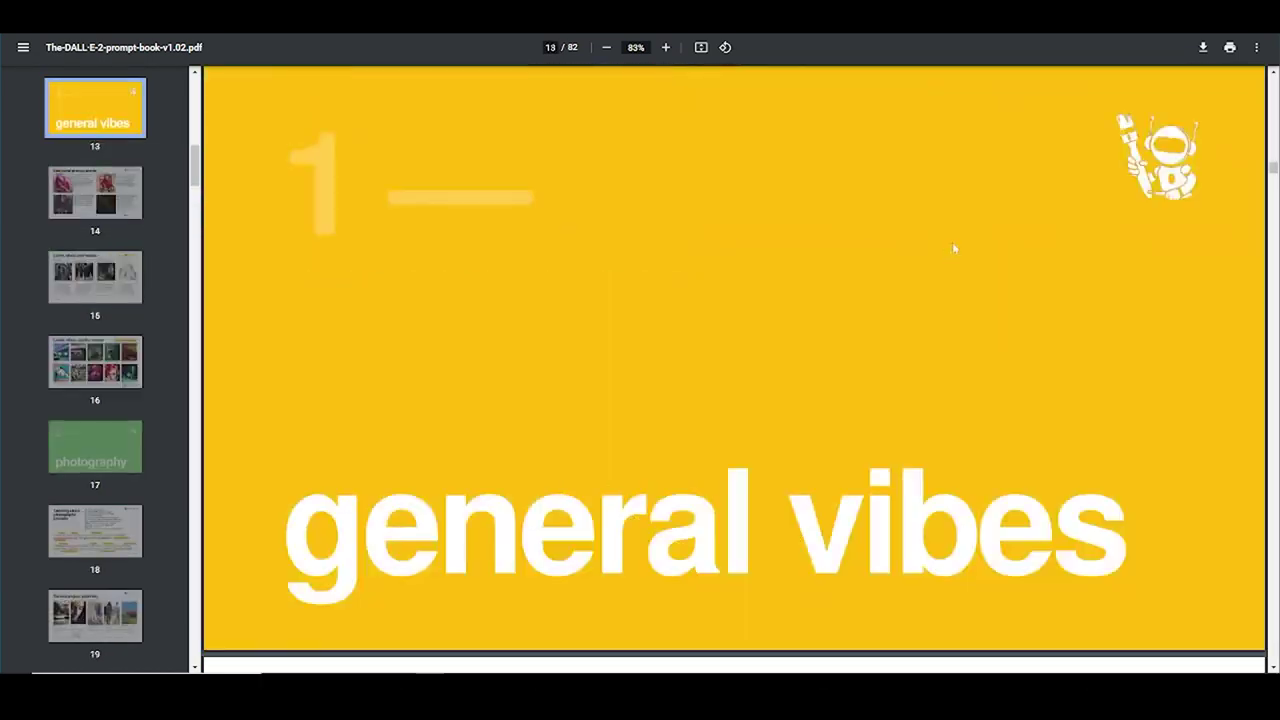
scroll(722, 307, down, 6)
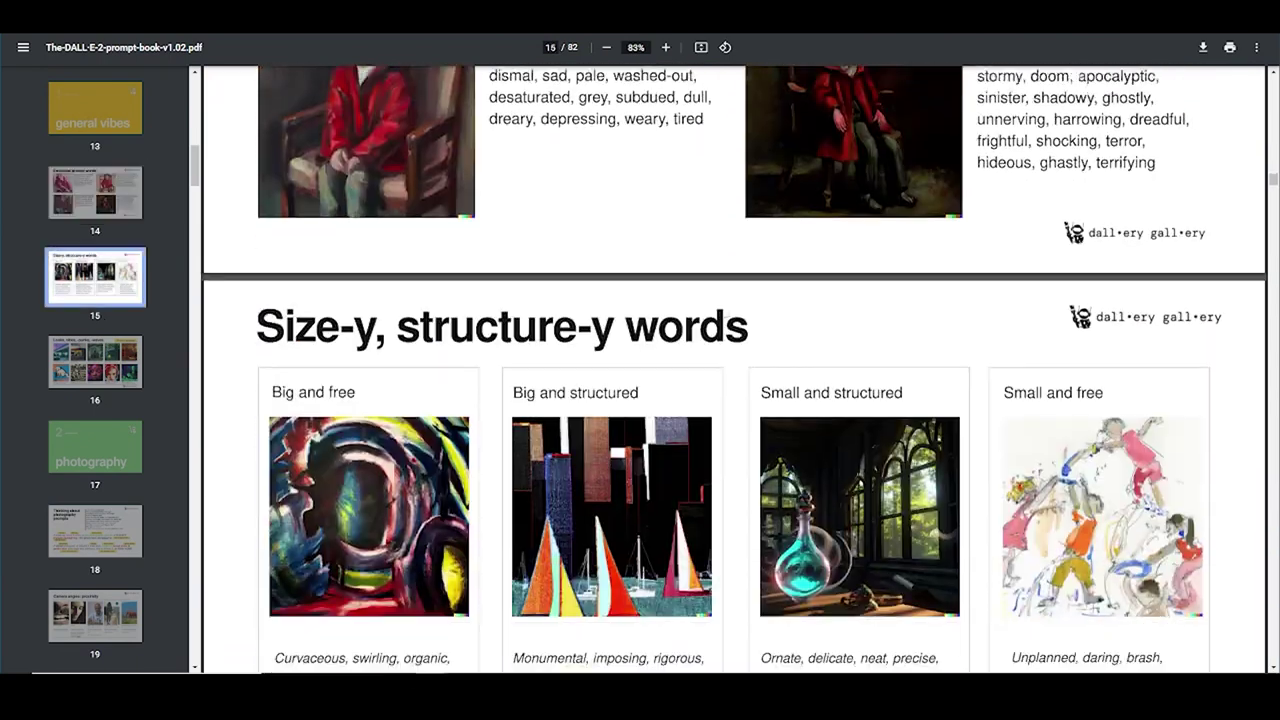
scroll(722, 312, down, 8)
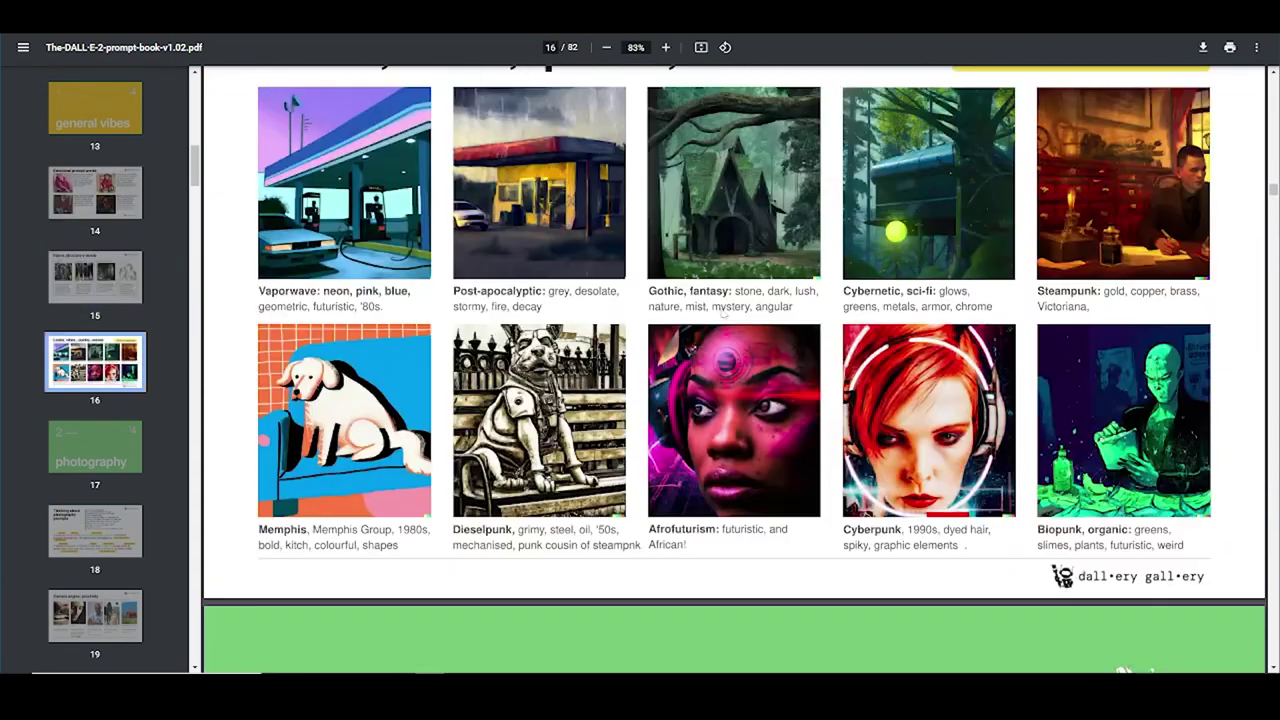
- Look through the photography section's prompt questions, camera angles for proximity and position, and camera settings and lenses
scroll(722, 313, down, 10)
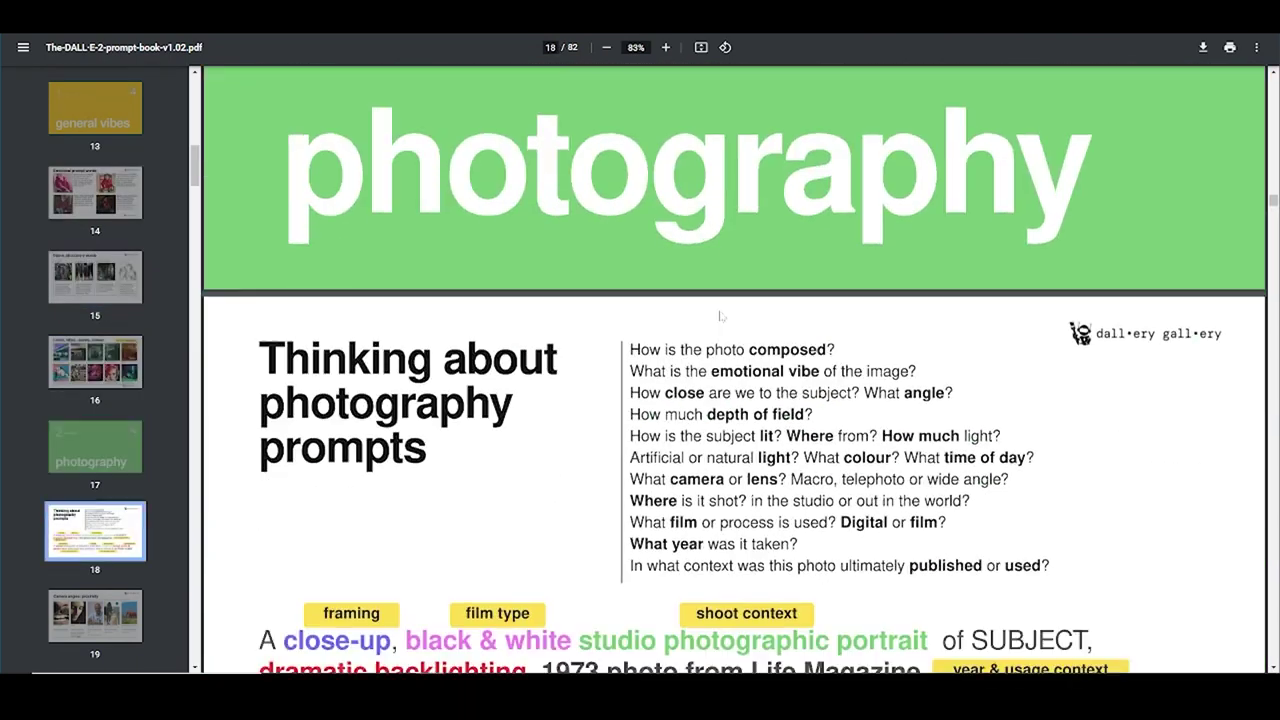
scroll(720, 316, down, 10)
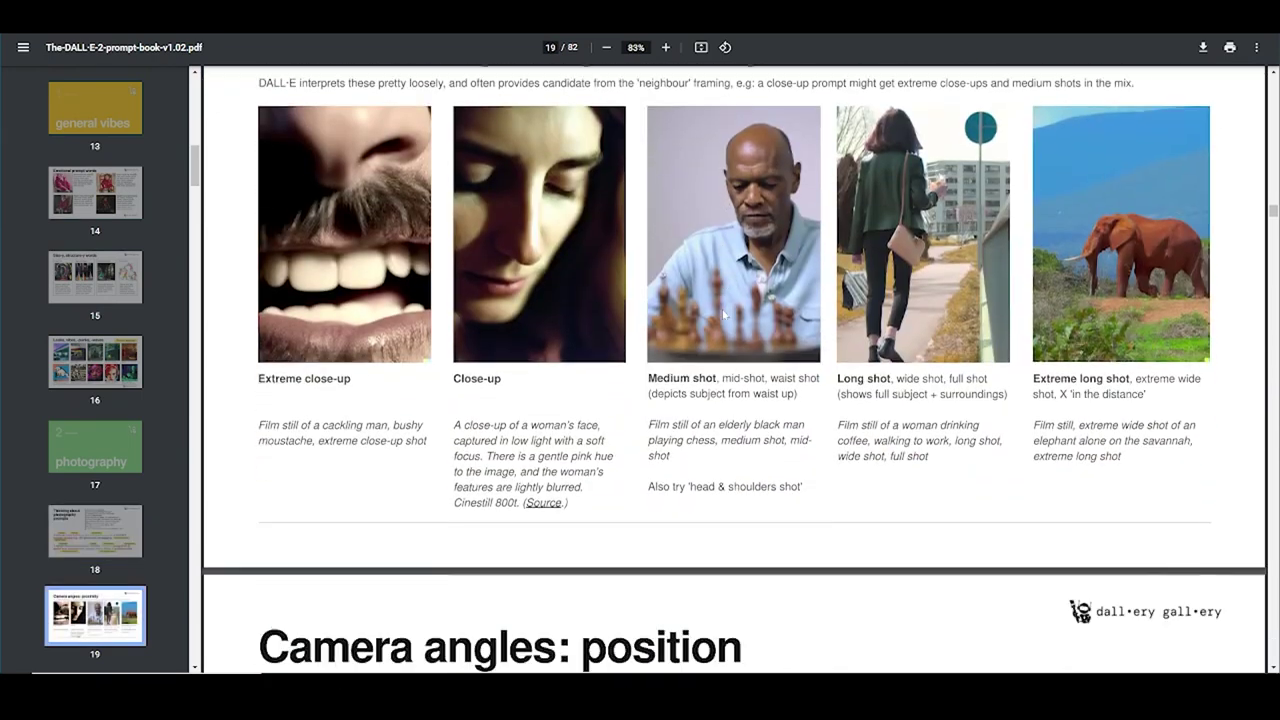
scroll(722, 315, down, 6)
scroll(406, 280, down, 2)
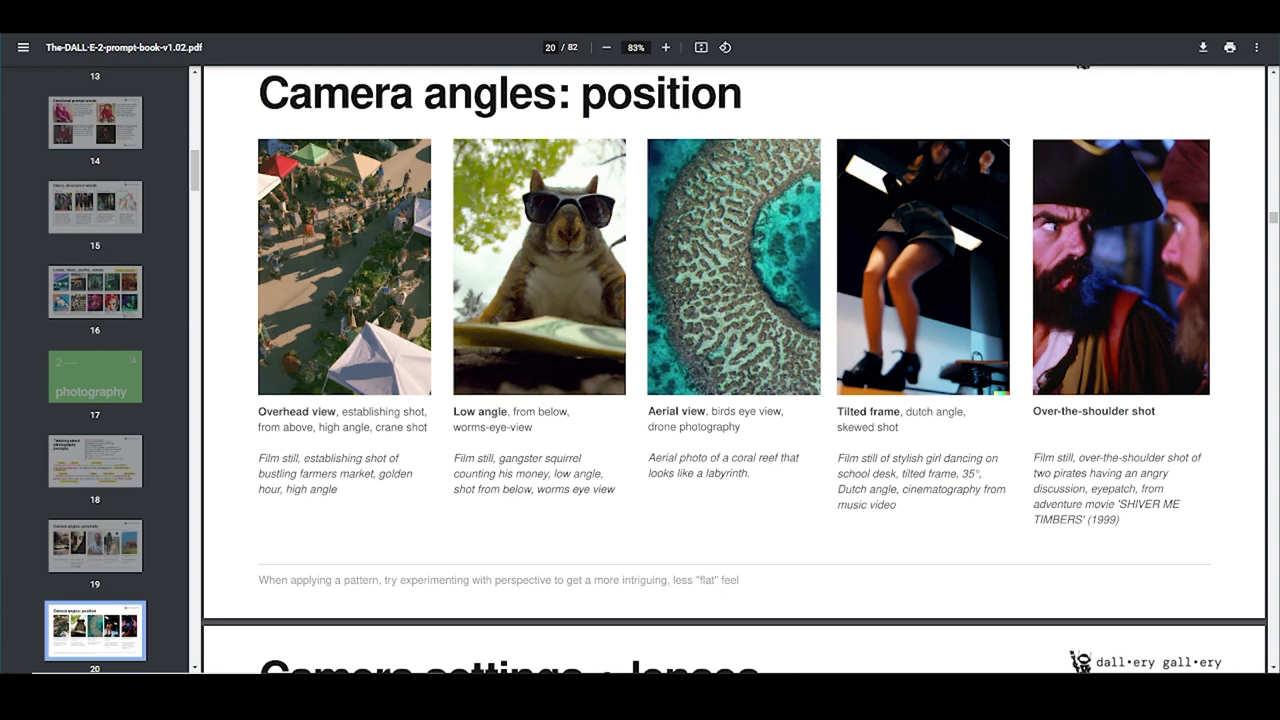
scroll(697, 340, down, 4)
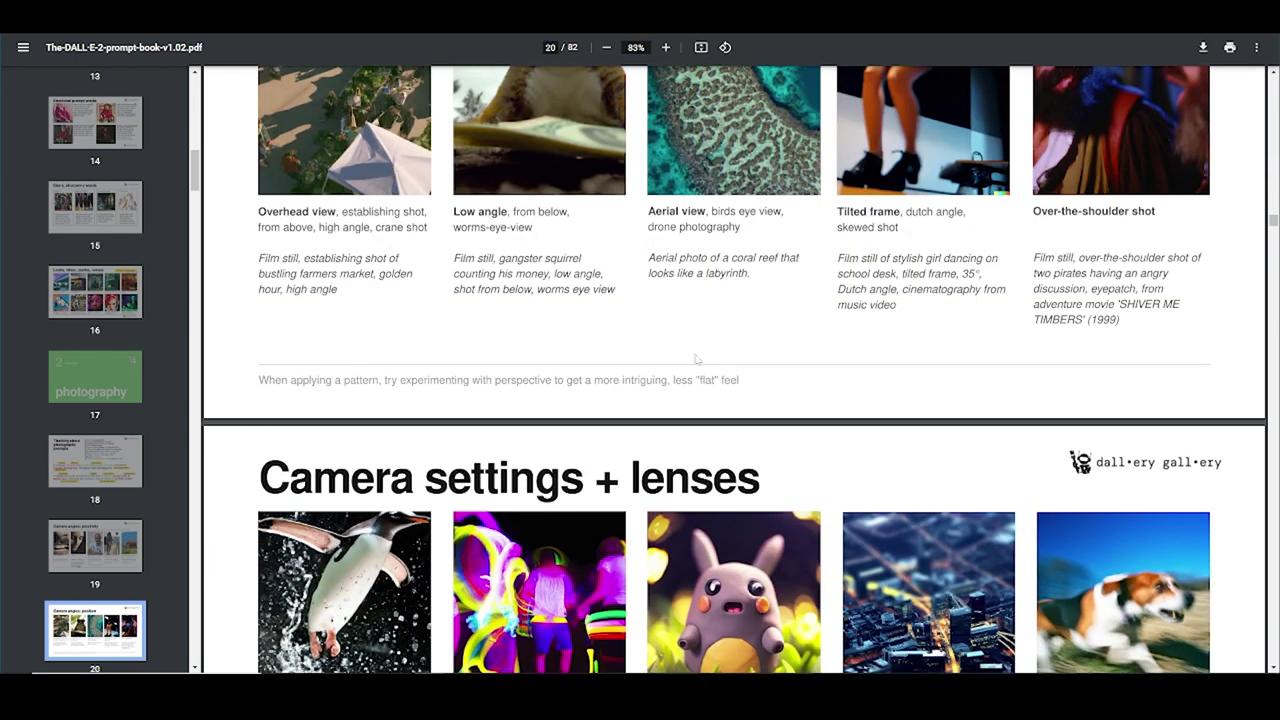
scroll(618, 310, down, 1)
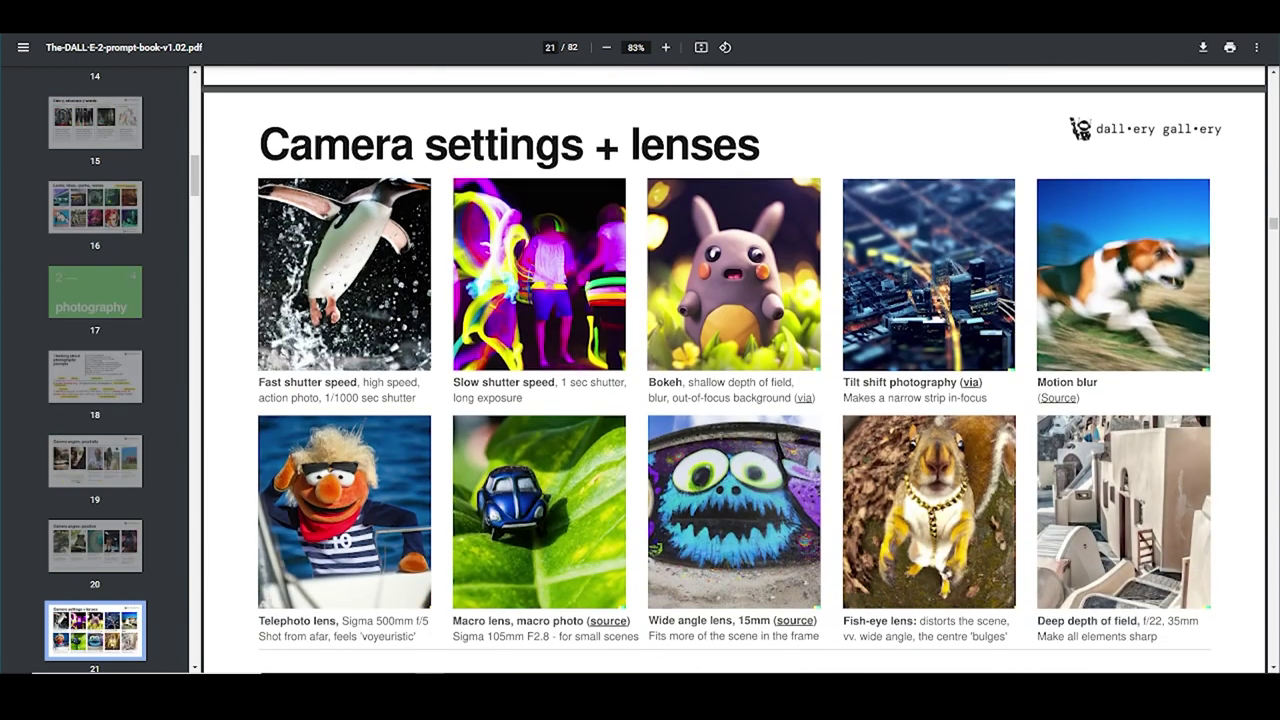
scroll(626, 450, down, 1)
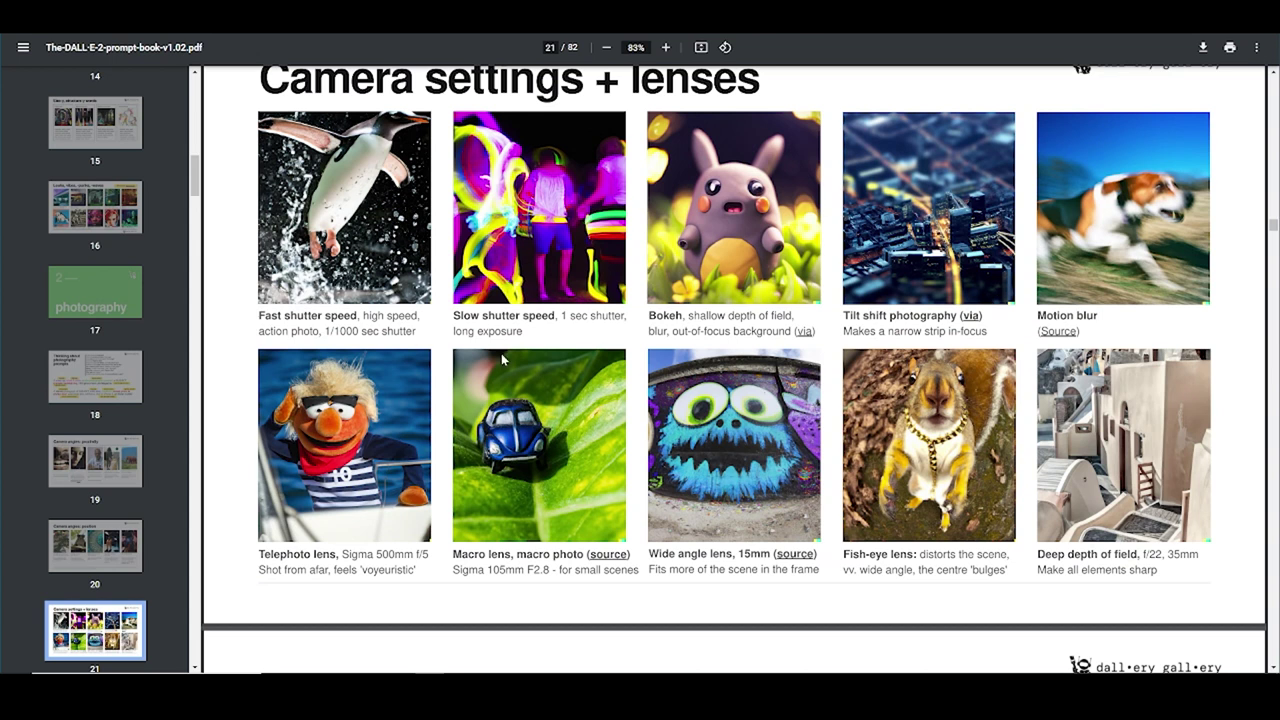
- Examine the prompt book's natural and outdoor lighting prompts and its artificial and indoor lighting prompts
scroll(734, 369, down, 5)
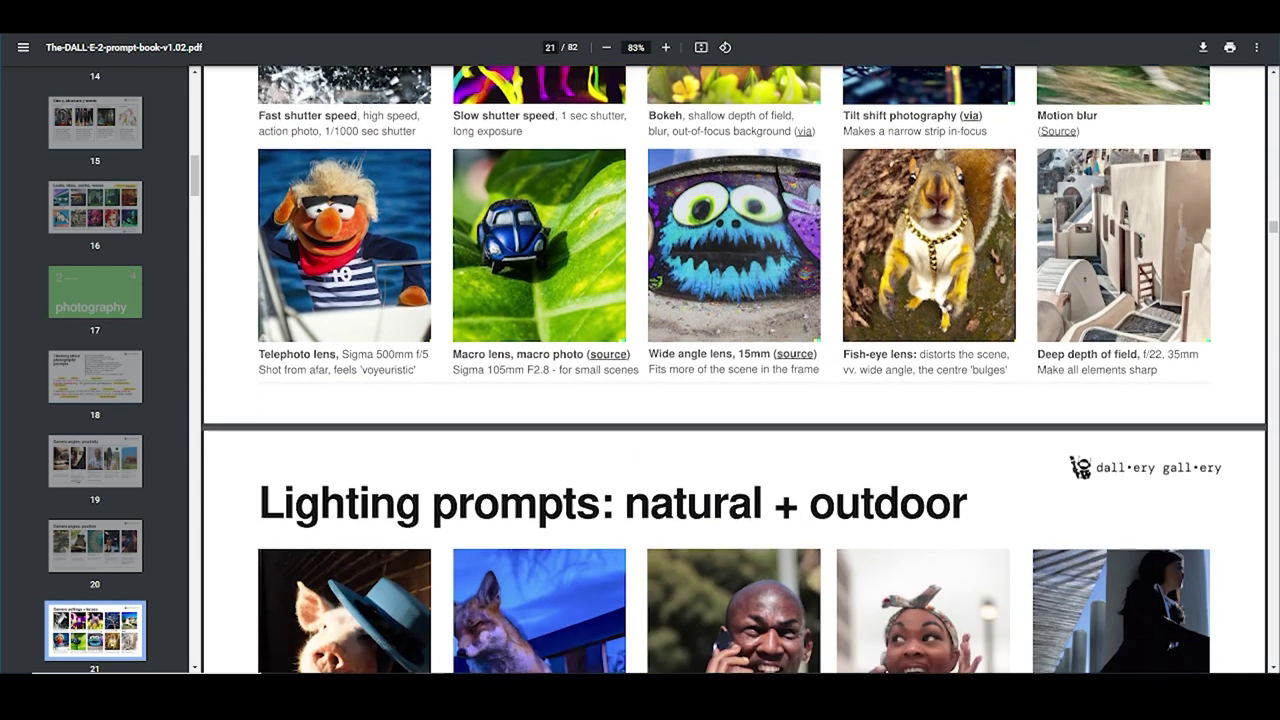
scroll(734, 369, down, 3)
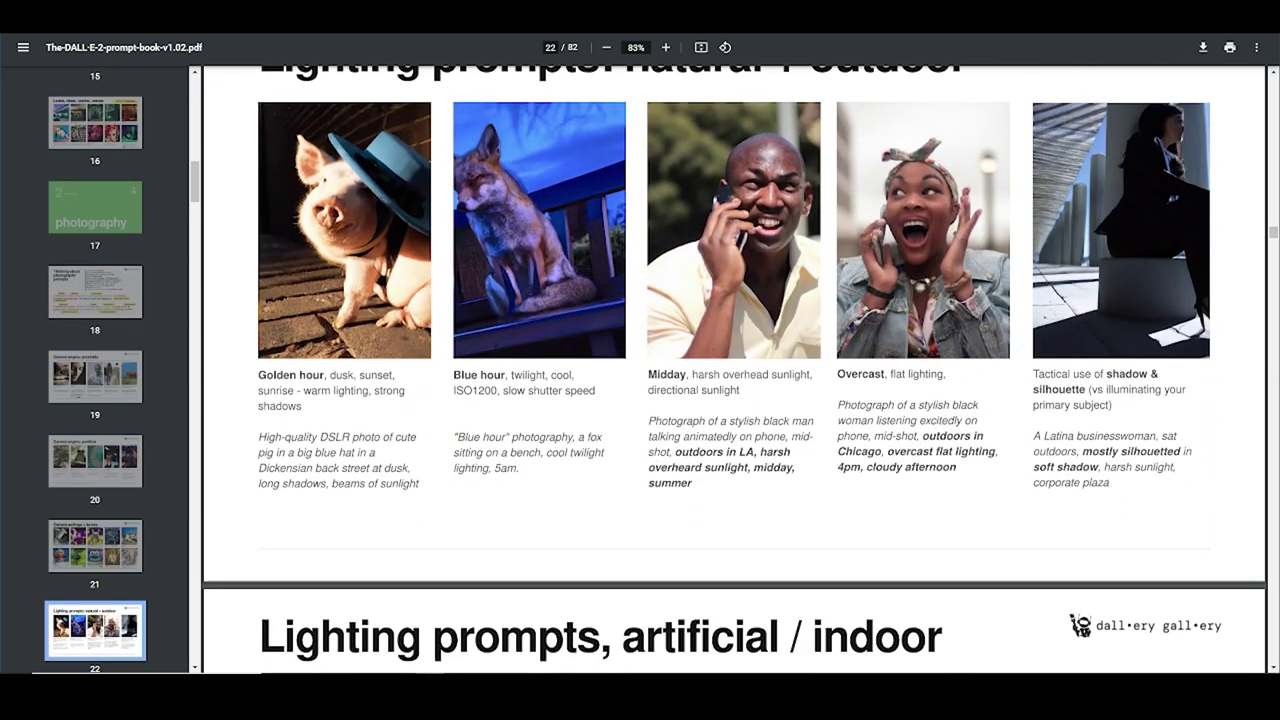
scroll(997, 442, down, 5)
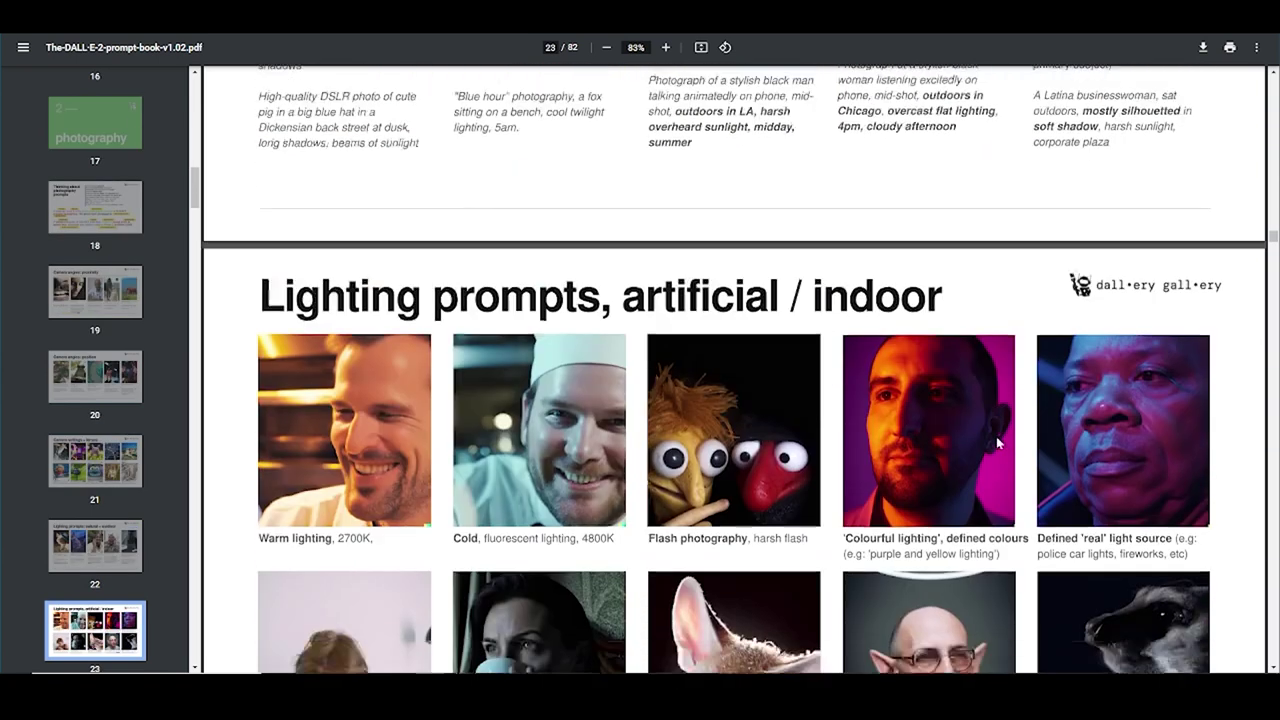
scroll(997, 442, down, 2)
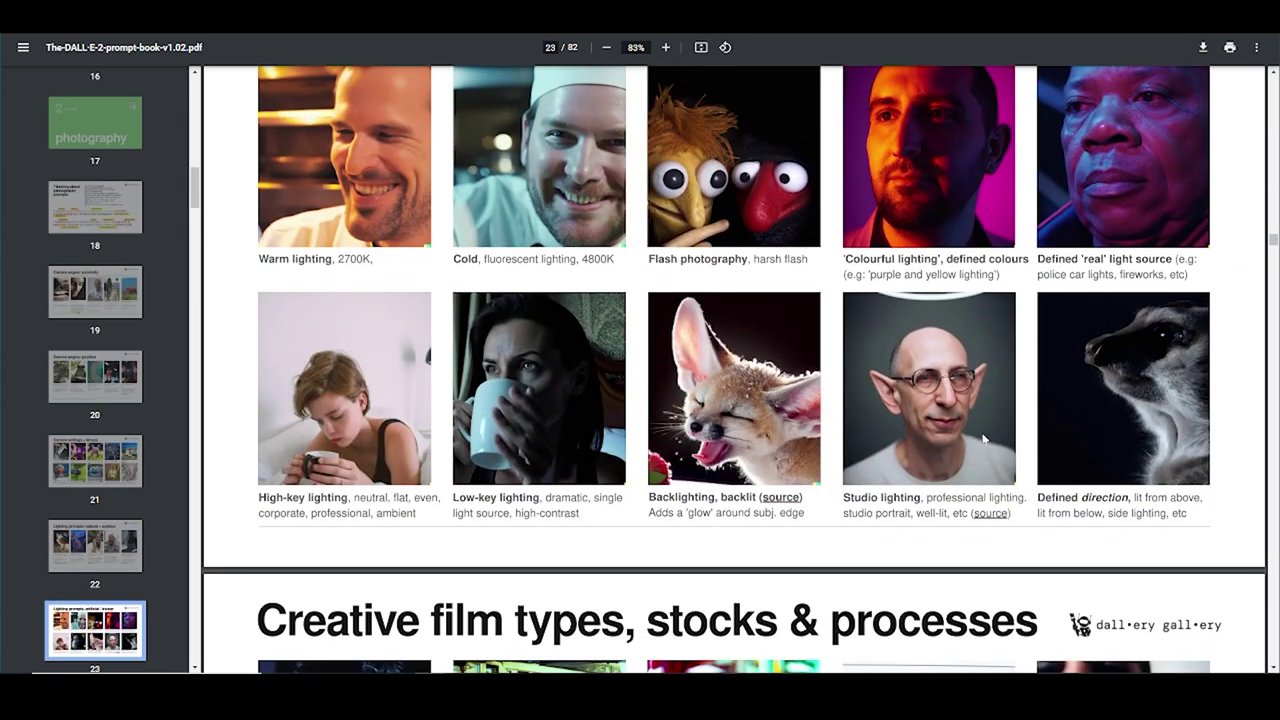
scroll(990, 438, down, 2)
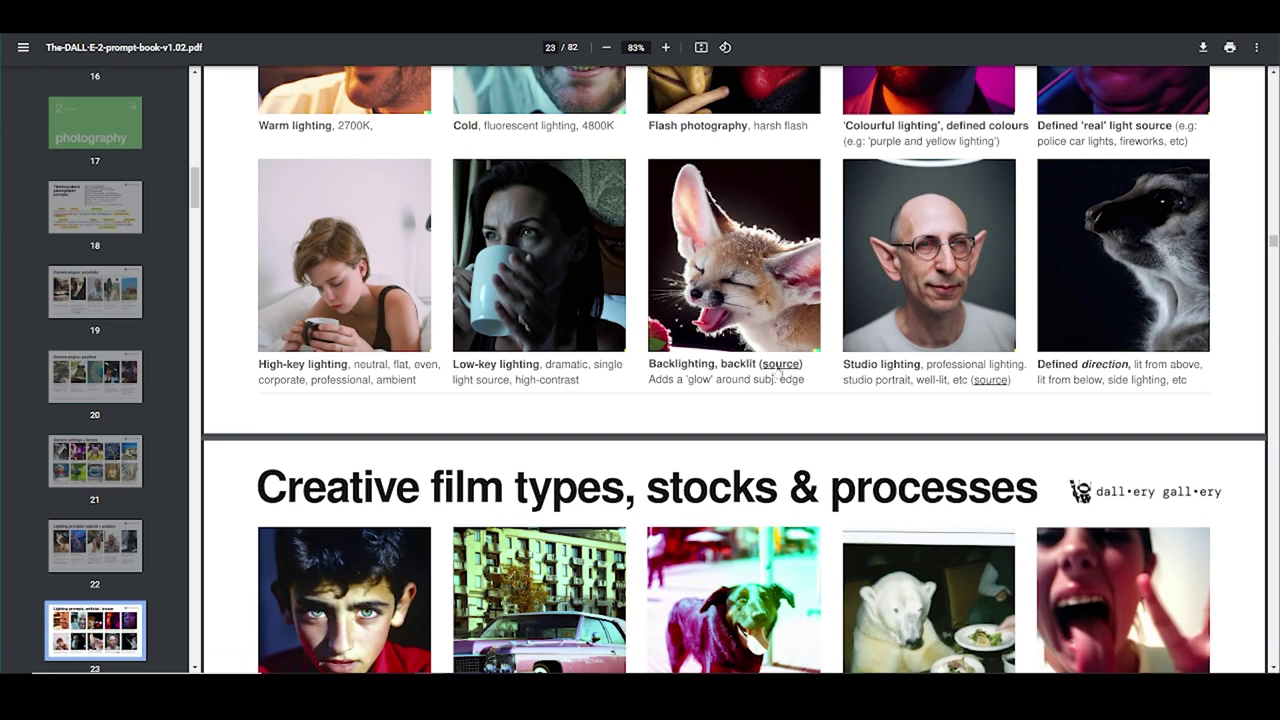
- Examine the example images on both creative film types pages of the prompt book
scroll(637, 366, down, 5)
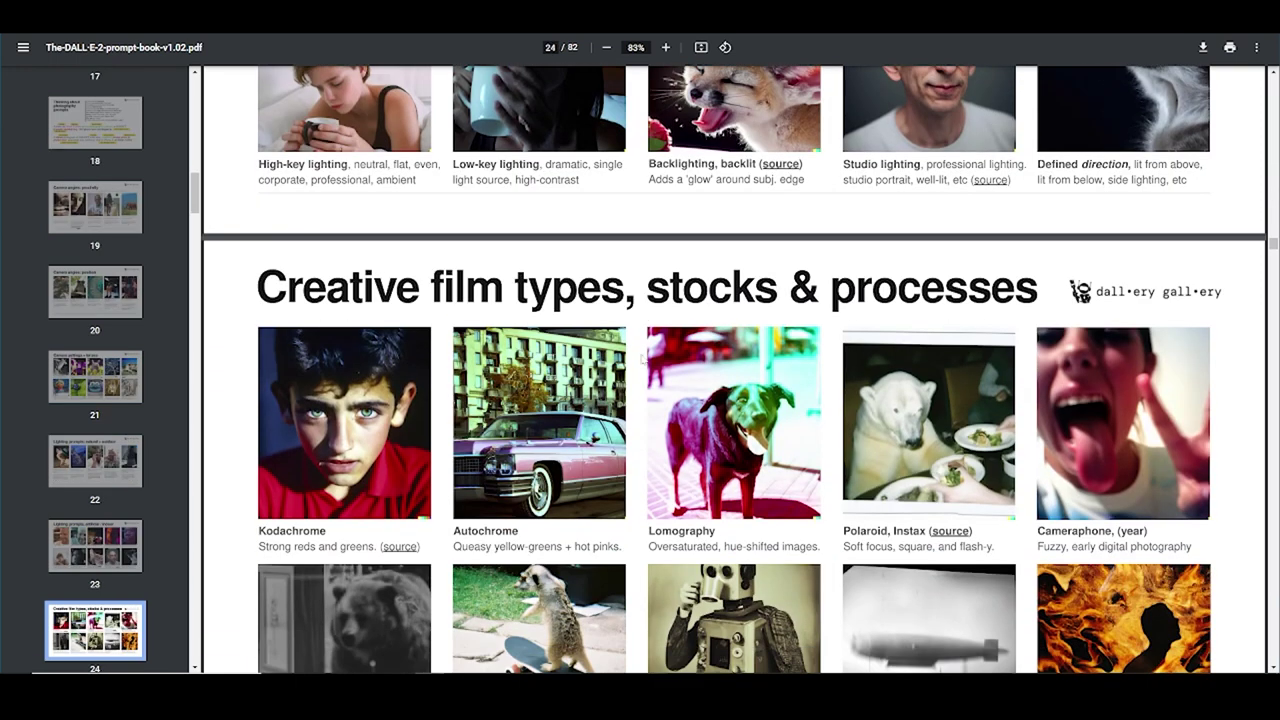
scroll(643, 358, down, 2)
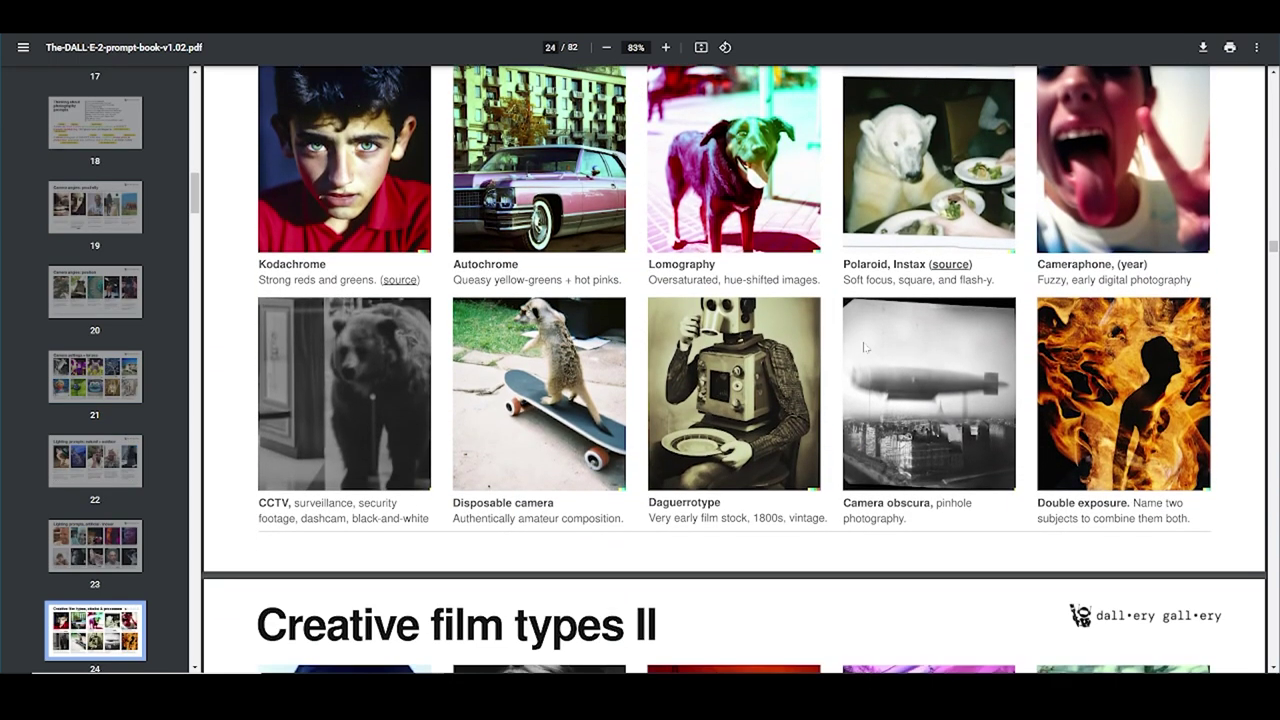
scroll(865, 348, down, 4)
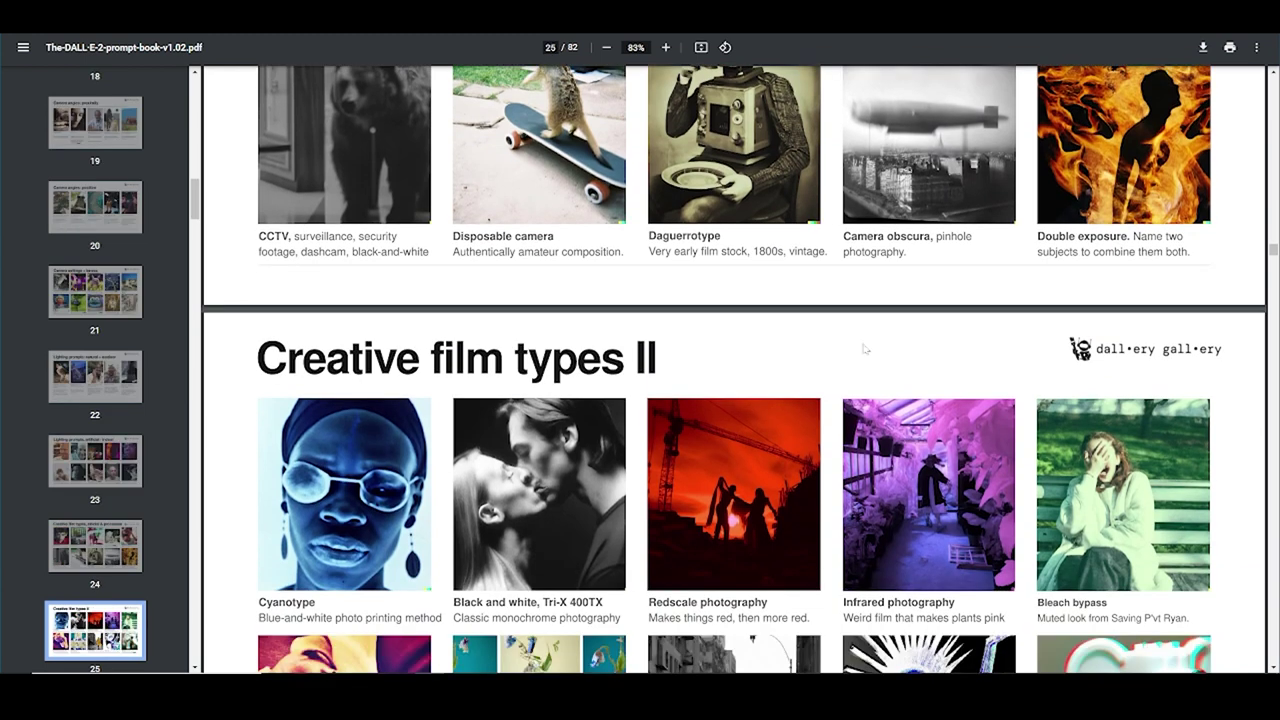
scroll(865, 349, down, 4)
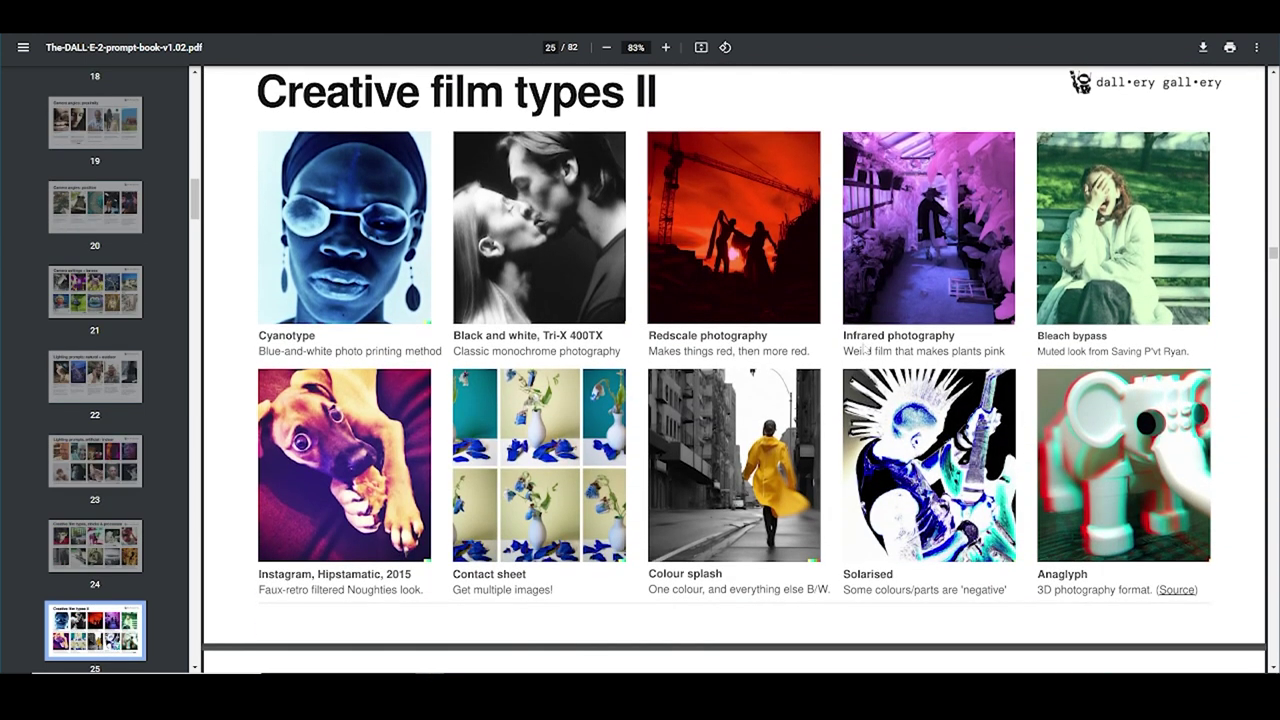
- Look over the 'Film still of…' prompt hack, the photo genres and usage contexts, and the portrait photographer prompts
scroll(865, 349, down, 5)
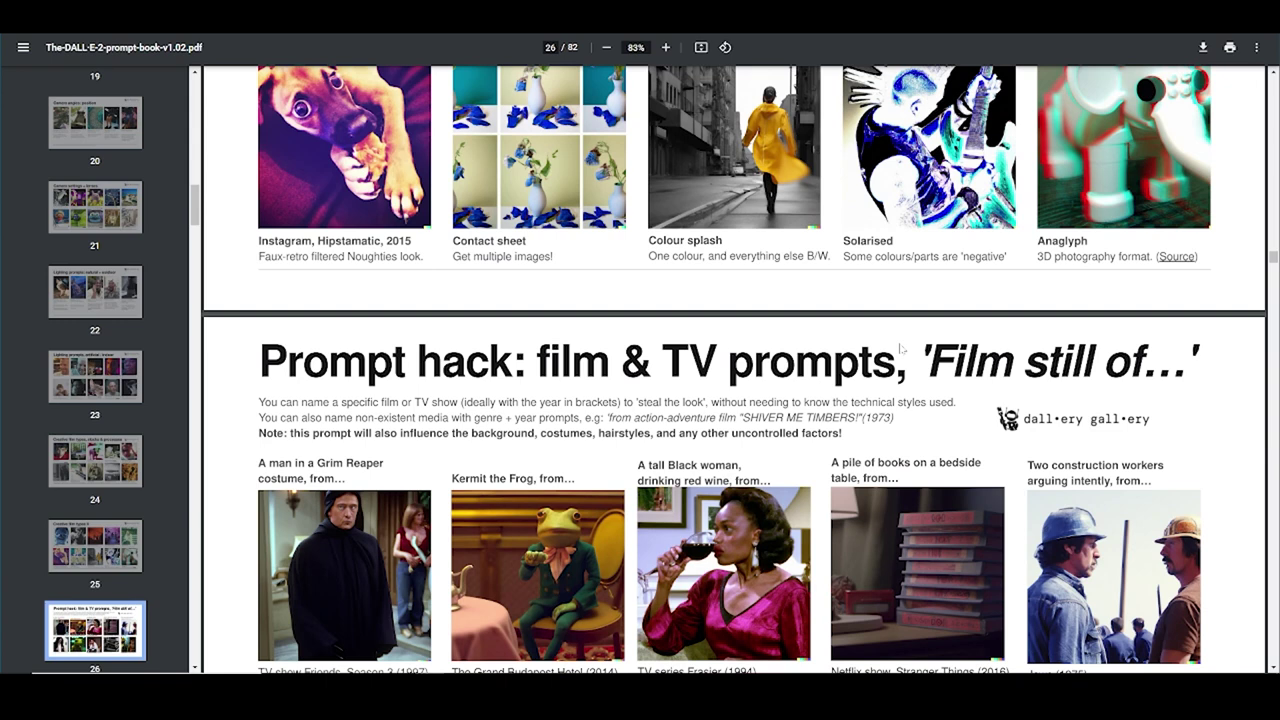
scroll(900, 349, down, 8)
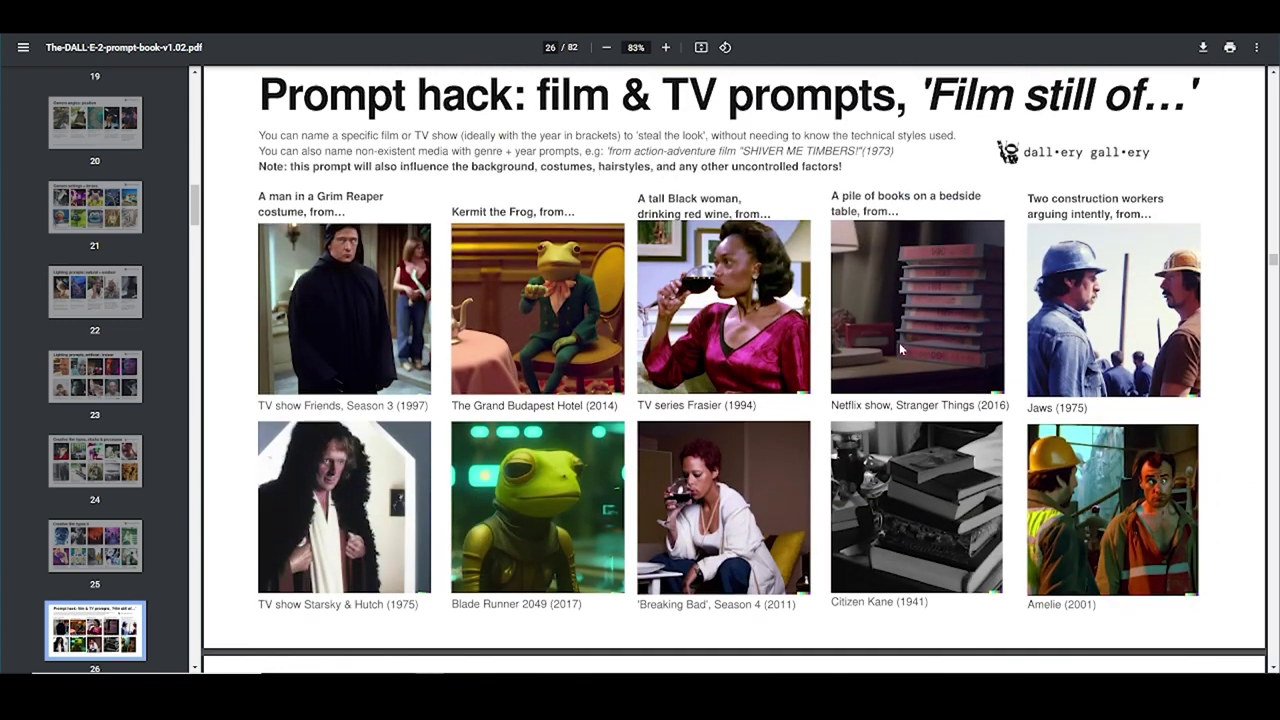
scroll(735, 368, down, 5)
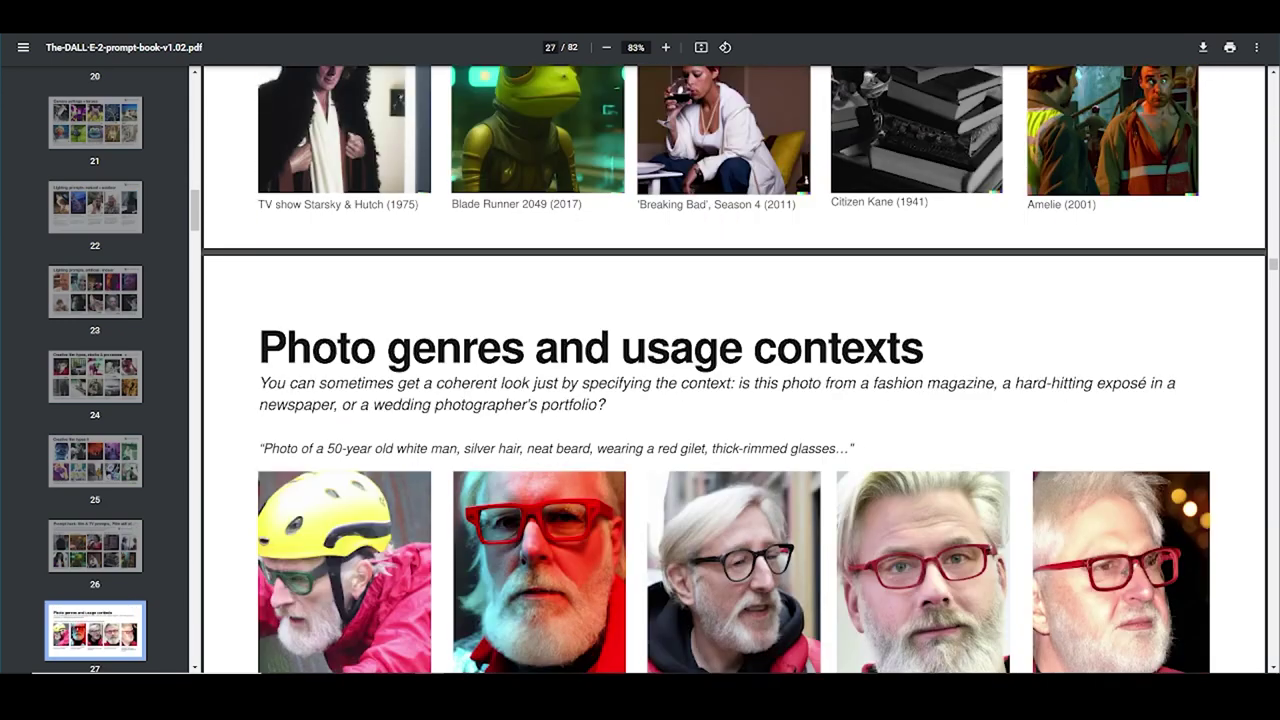
scroll(735, 368, down, 7)
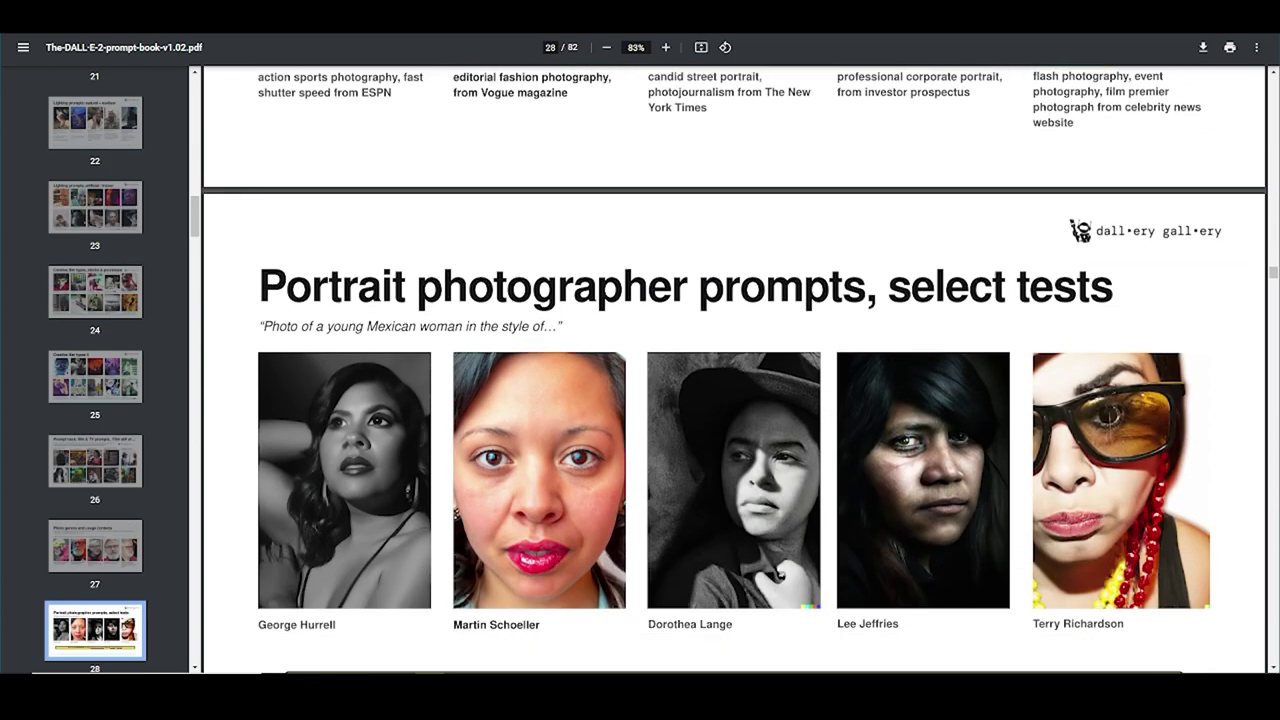
scroll(735, 368, down, 3)
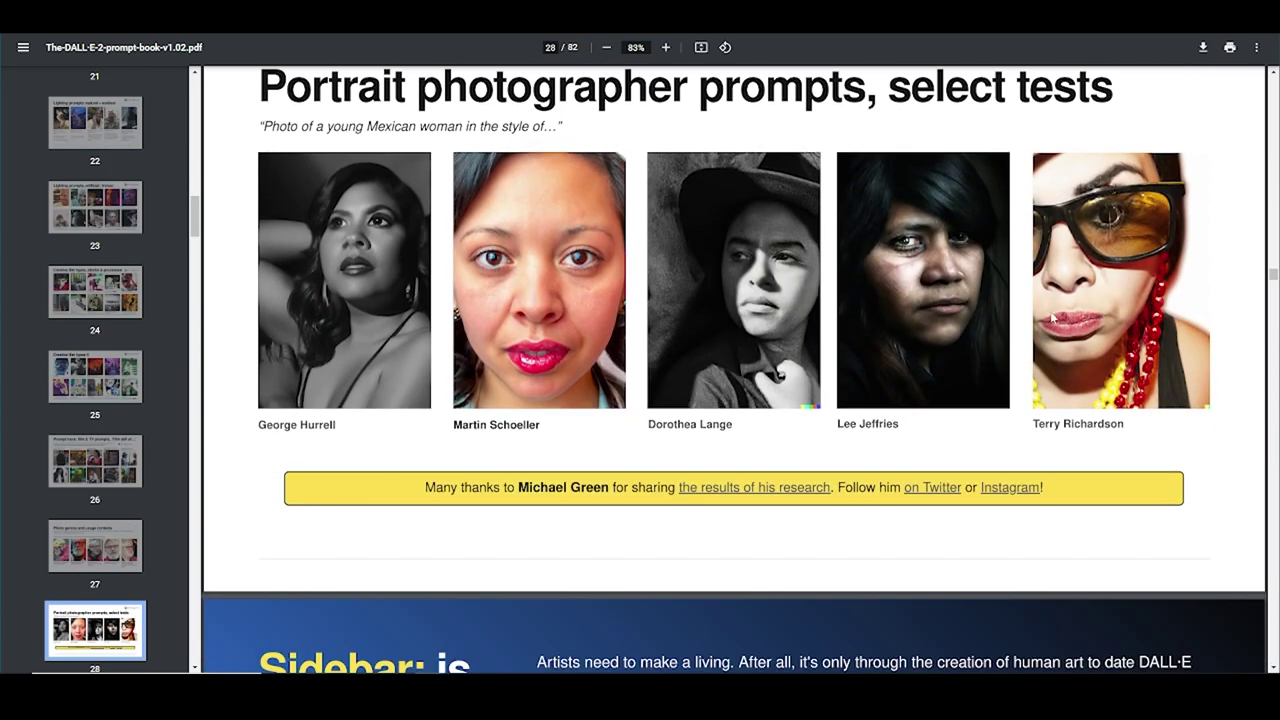
- Look over the sidebar on copying artists' styles, its artwork comparison, and the final photography ideas
scroll(735, 368, down, 1)
scroll(1052, 318, down, 10)
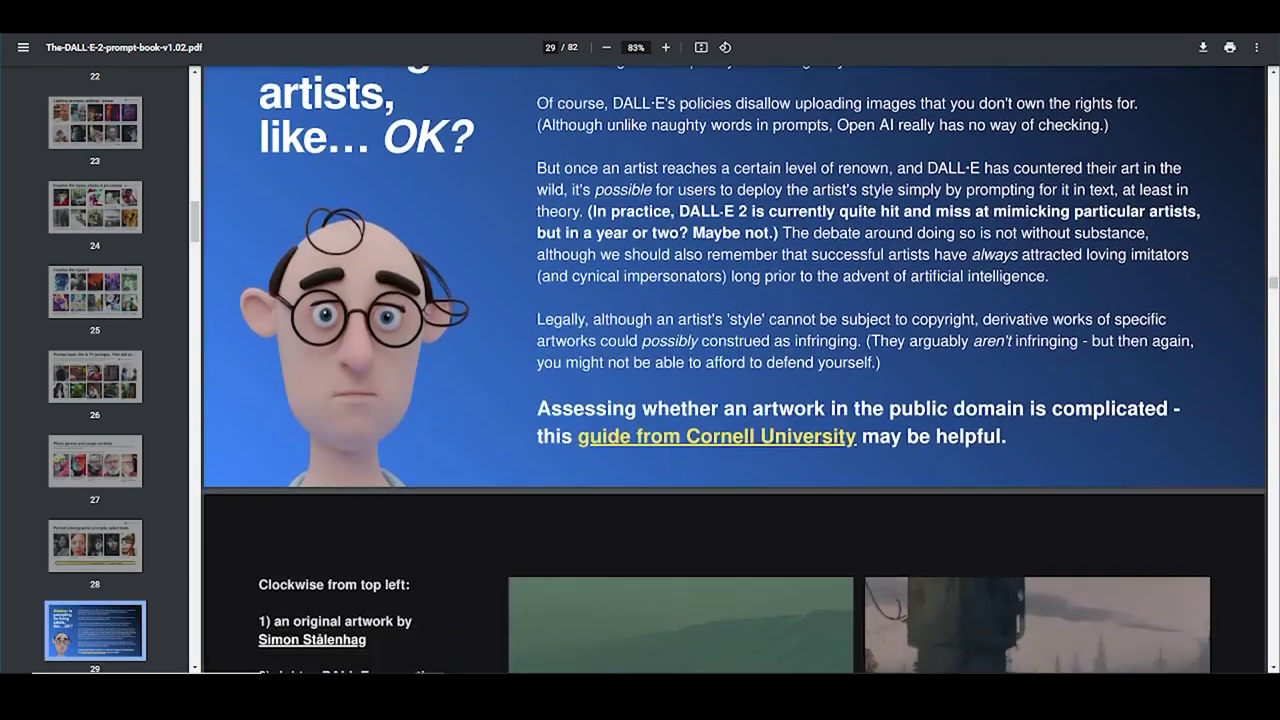
scroll(857, 320, down, 5)
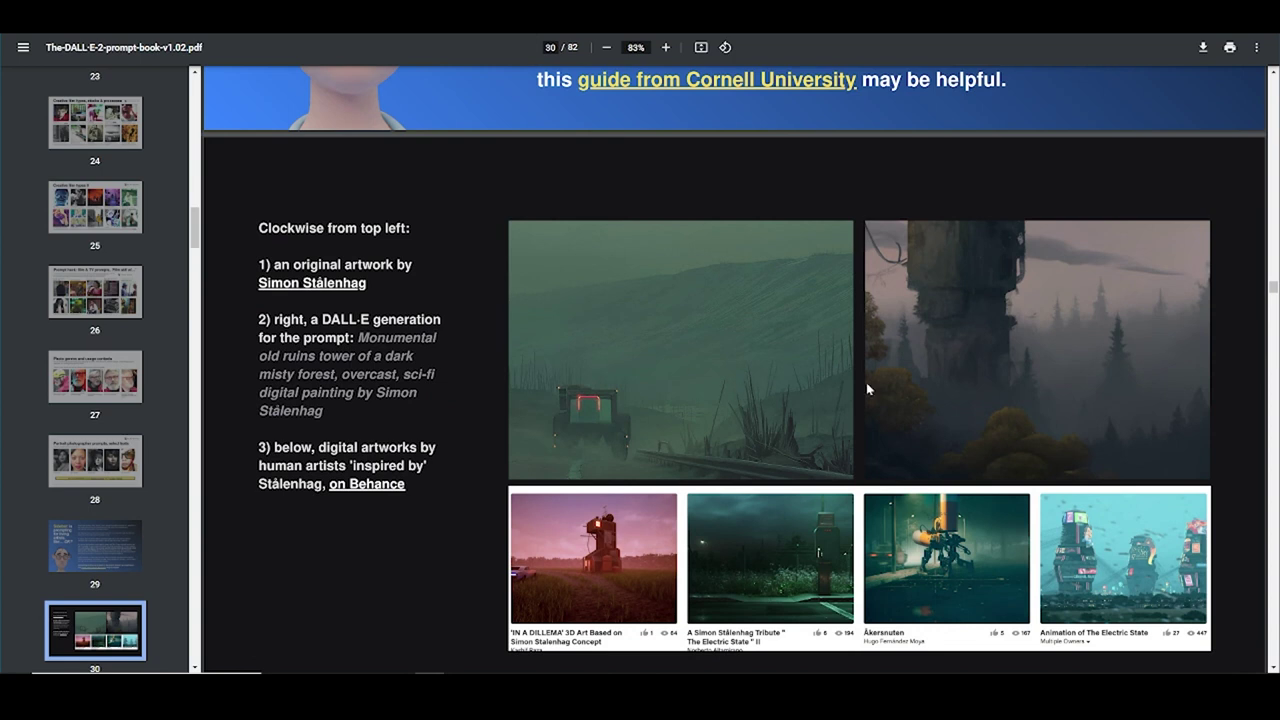
scroll(867, 388, down, 6)
scroll(868, 390, down, 6)
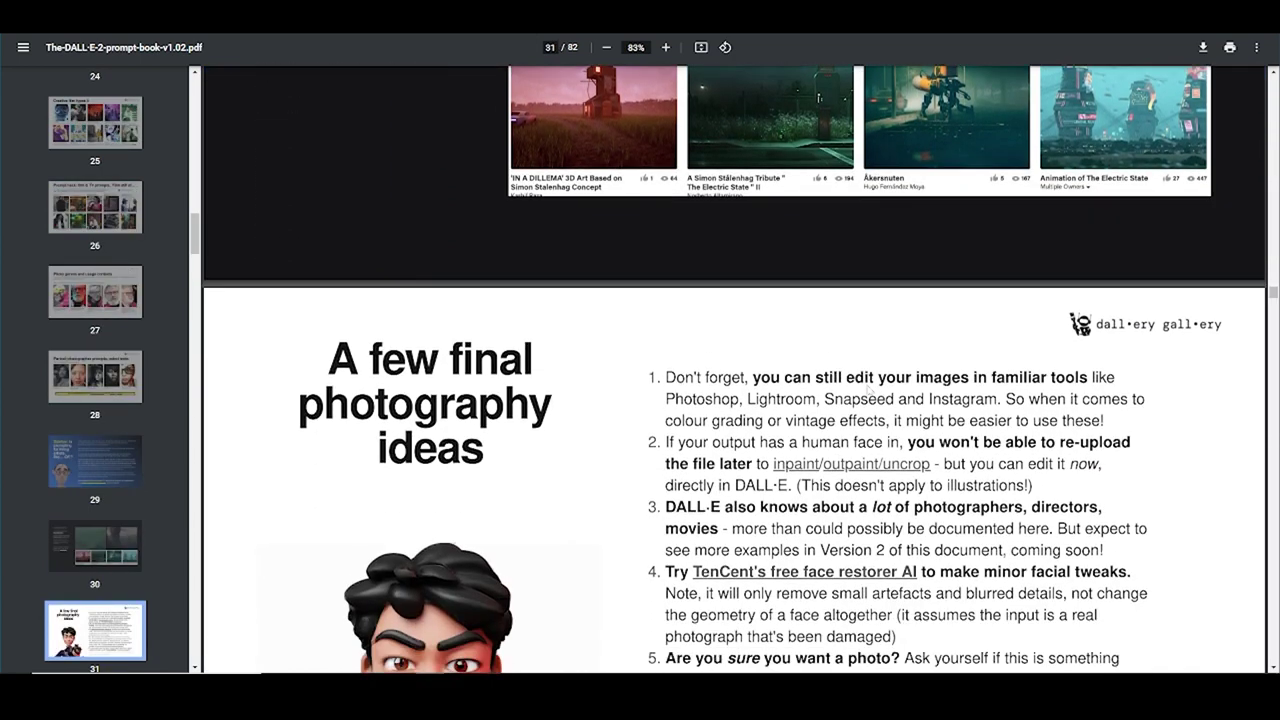
scroll(869, 396, down, 9)
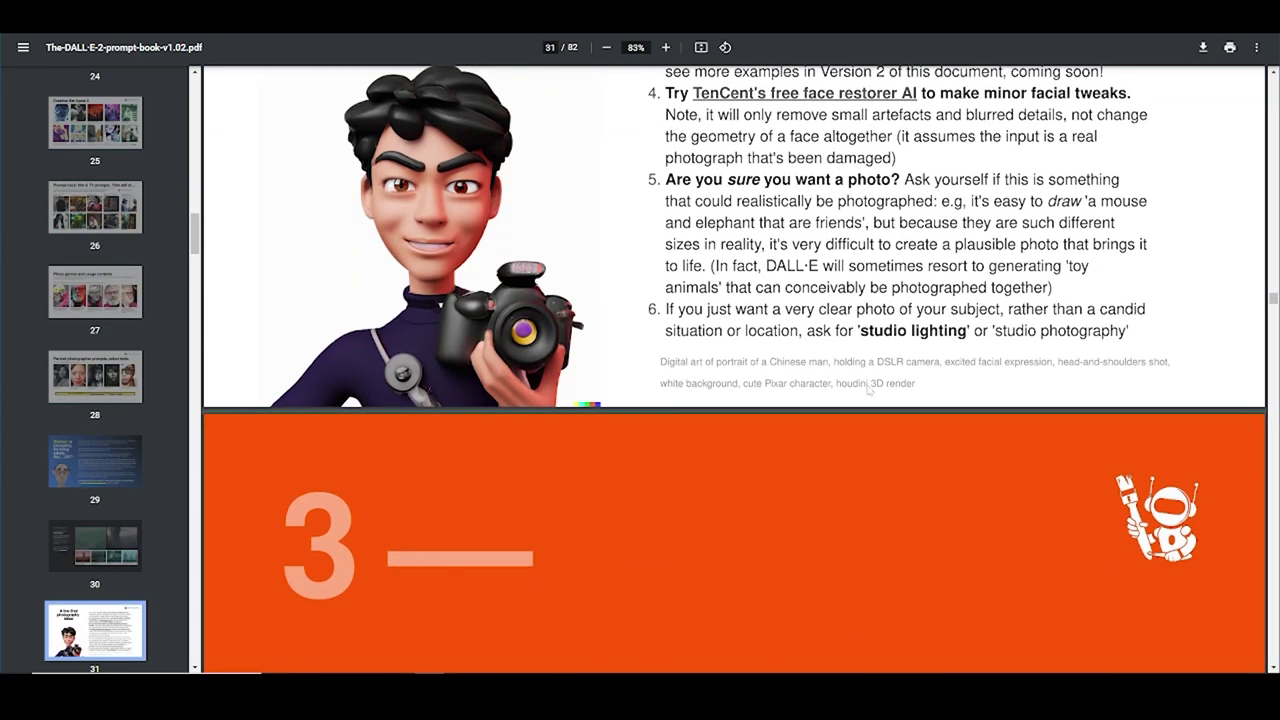
- Browse the illustration section's monochrome and colour analog media, digital media, instructional, and 3D and textured style pages
scroll(868, 390, down, 10)
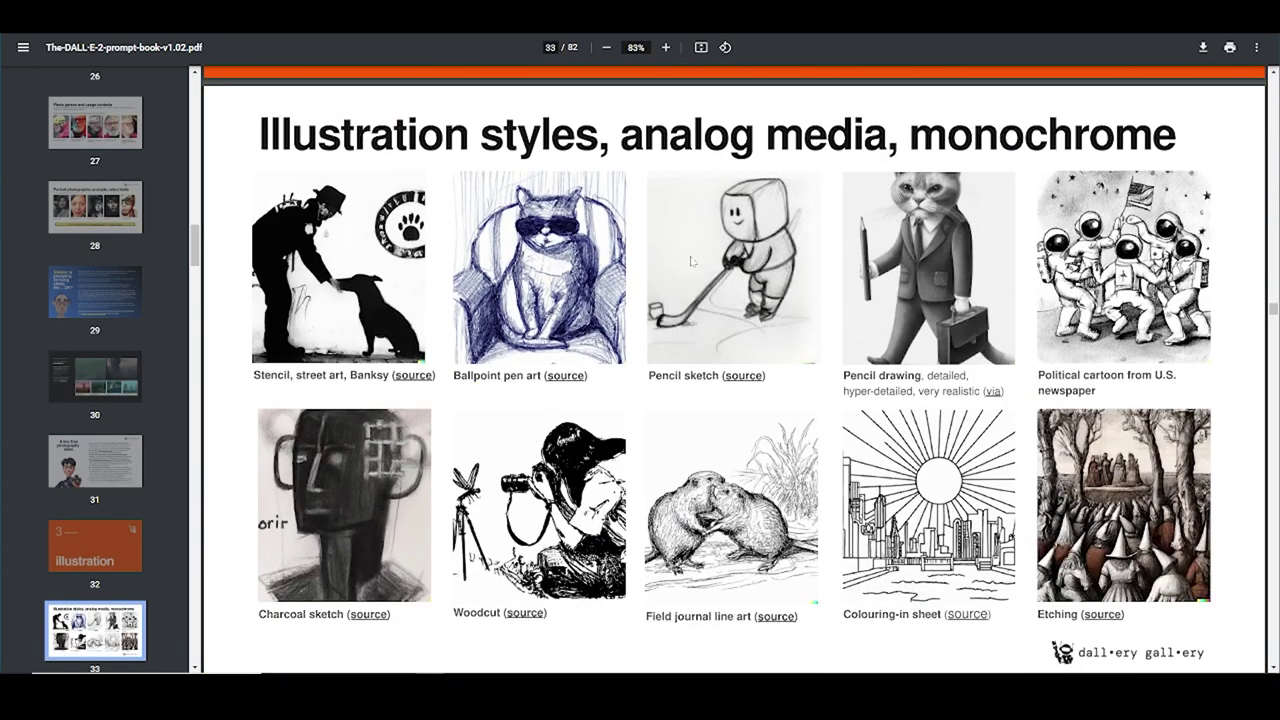
scroll(868, 390, down, 8)
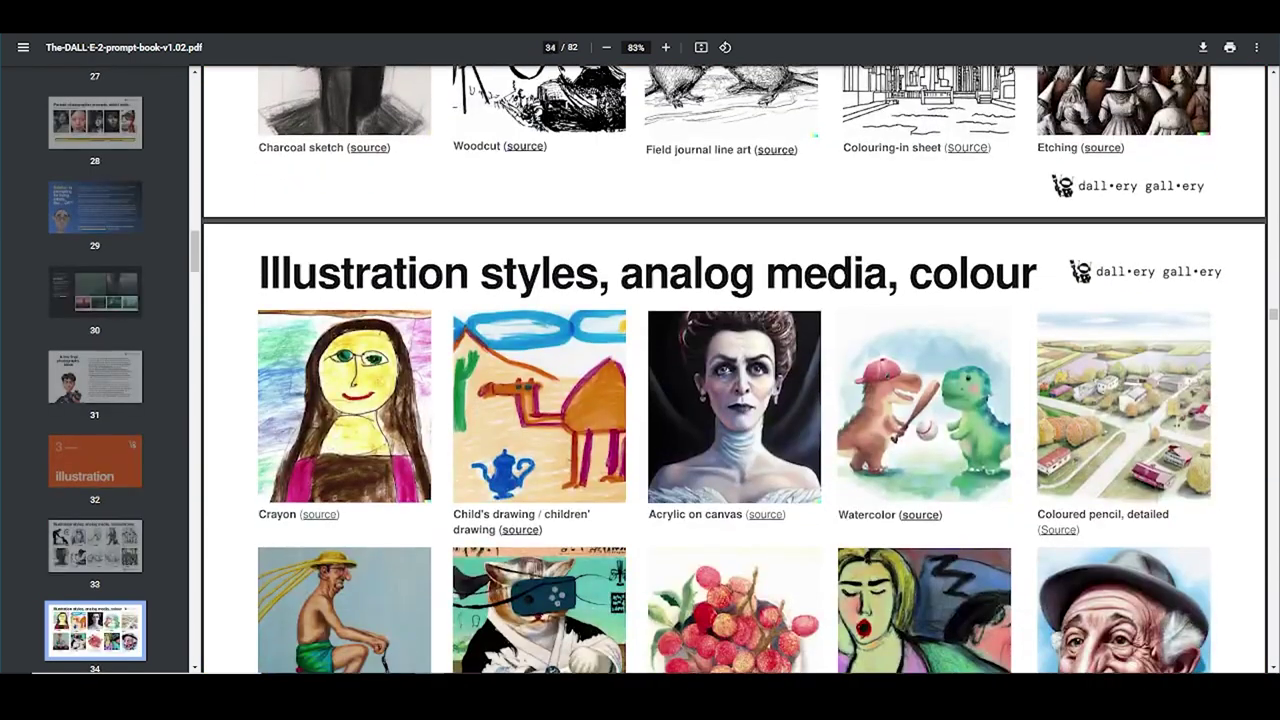
scroll(778, 316, down, 8)
scroll(778, 316, down, 9)
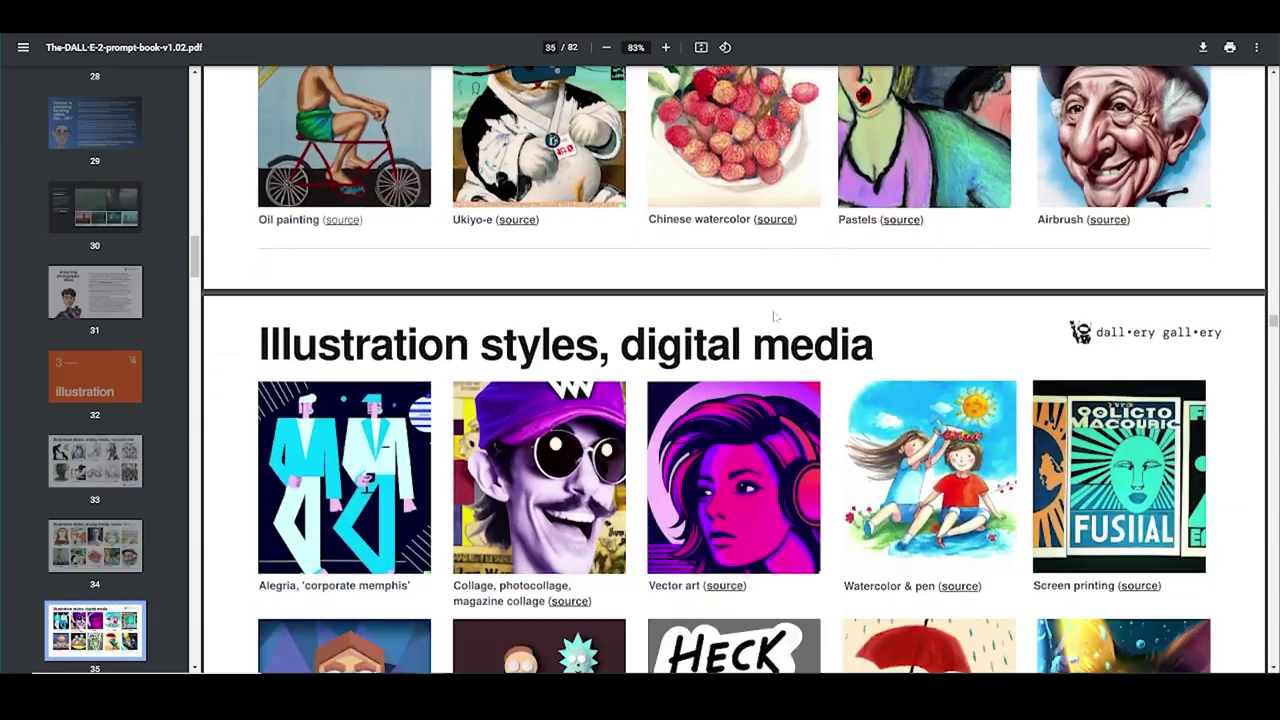
scroll(776, 318, down, 4)
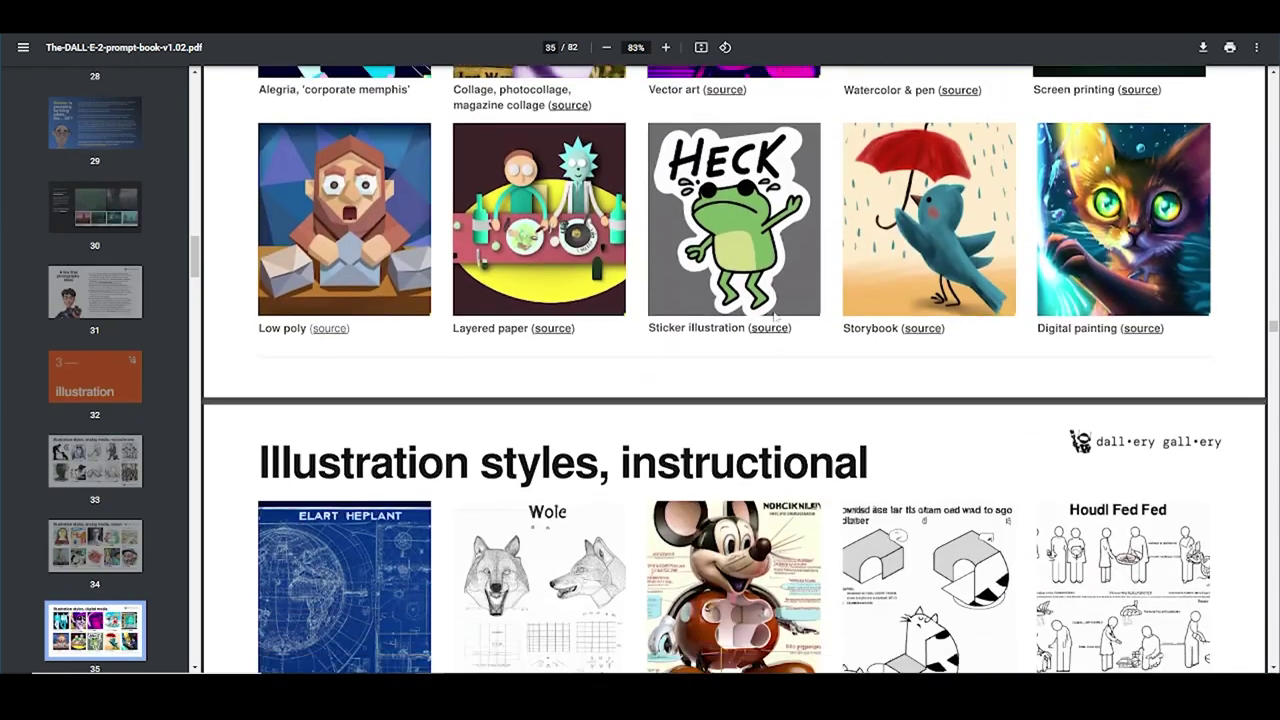
scroll(775, 316, down, 4)
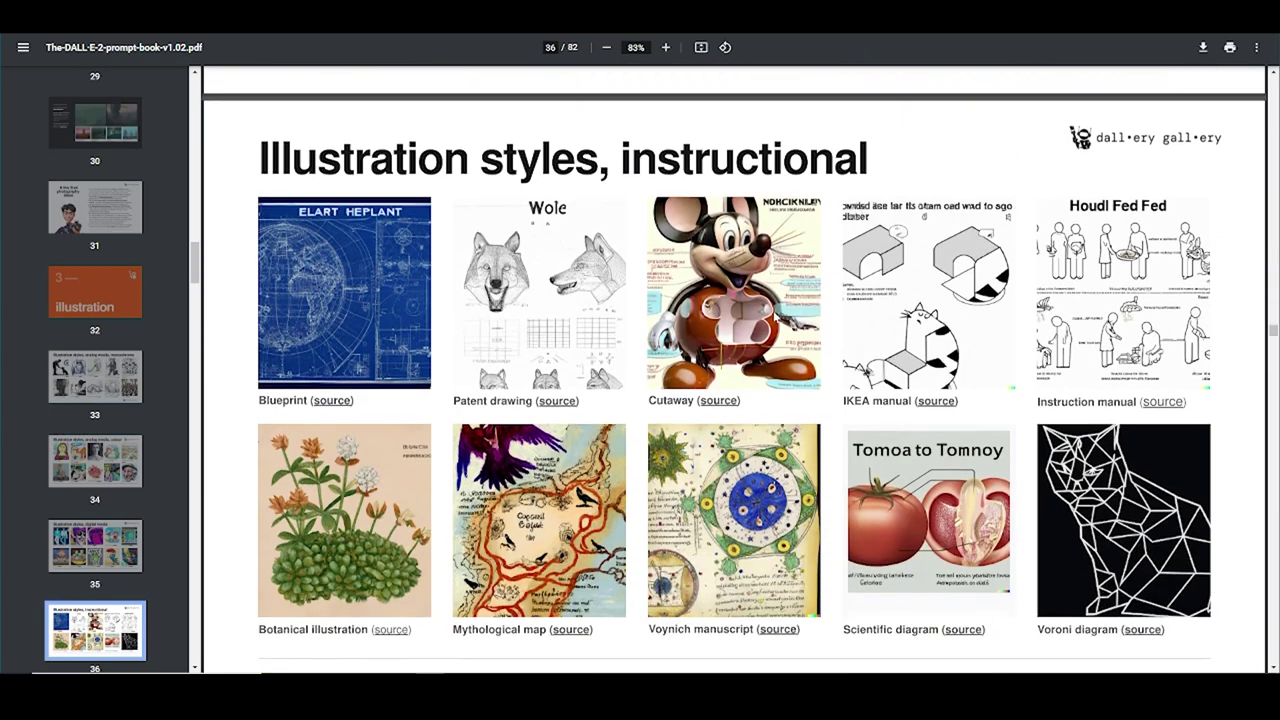
scroll(775, 316, down, 2)
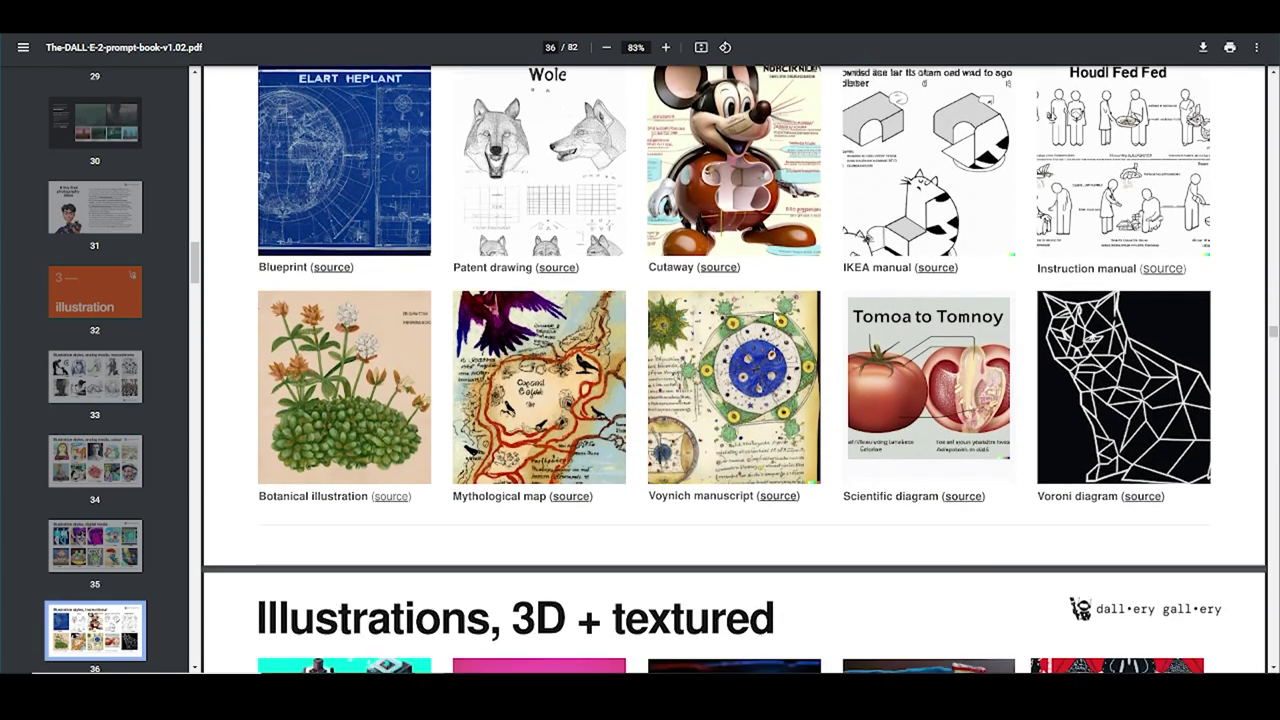
scroll(775, 316, down, 4)
scroll(775, 316, down, 6)
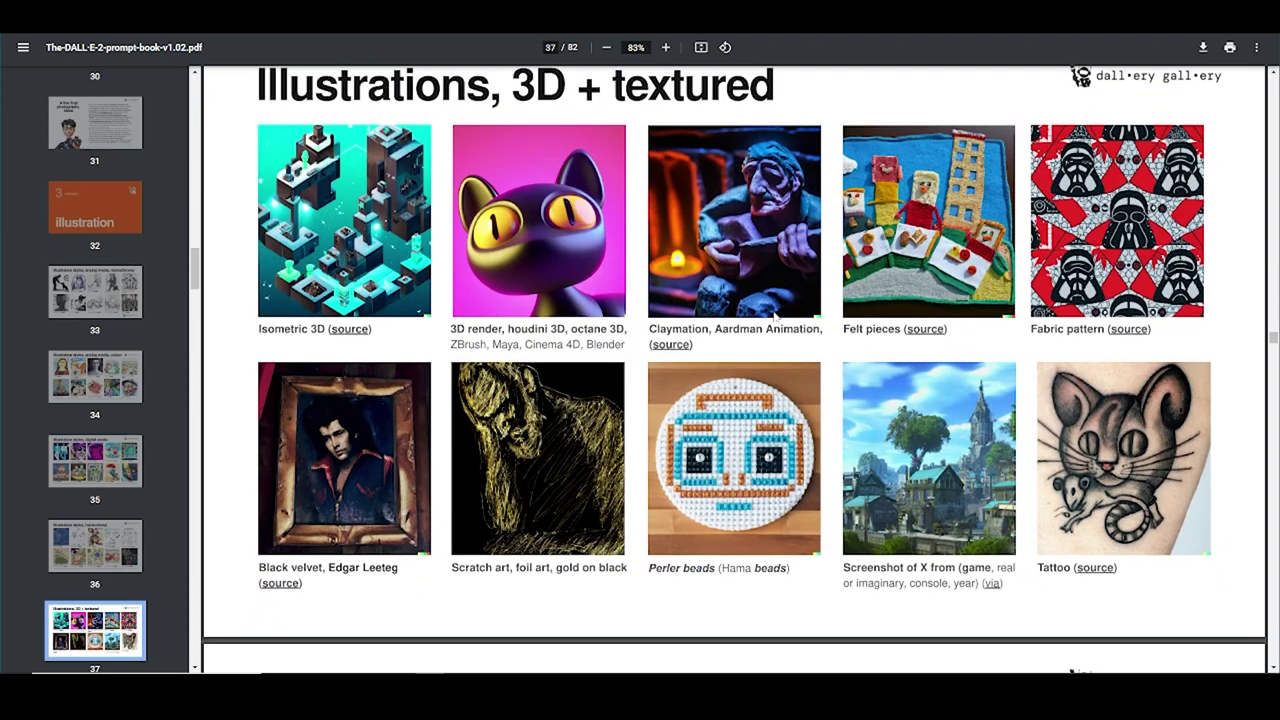
- Open the Reddit source post for the Pixar example on the prompt book's character and cartoon illustration styles page
scroll(775, 316, down, 8)
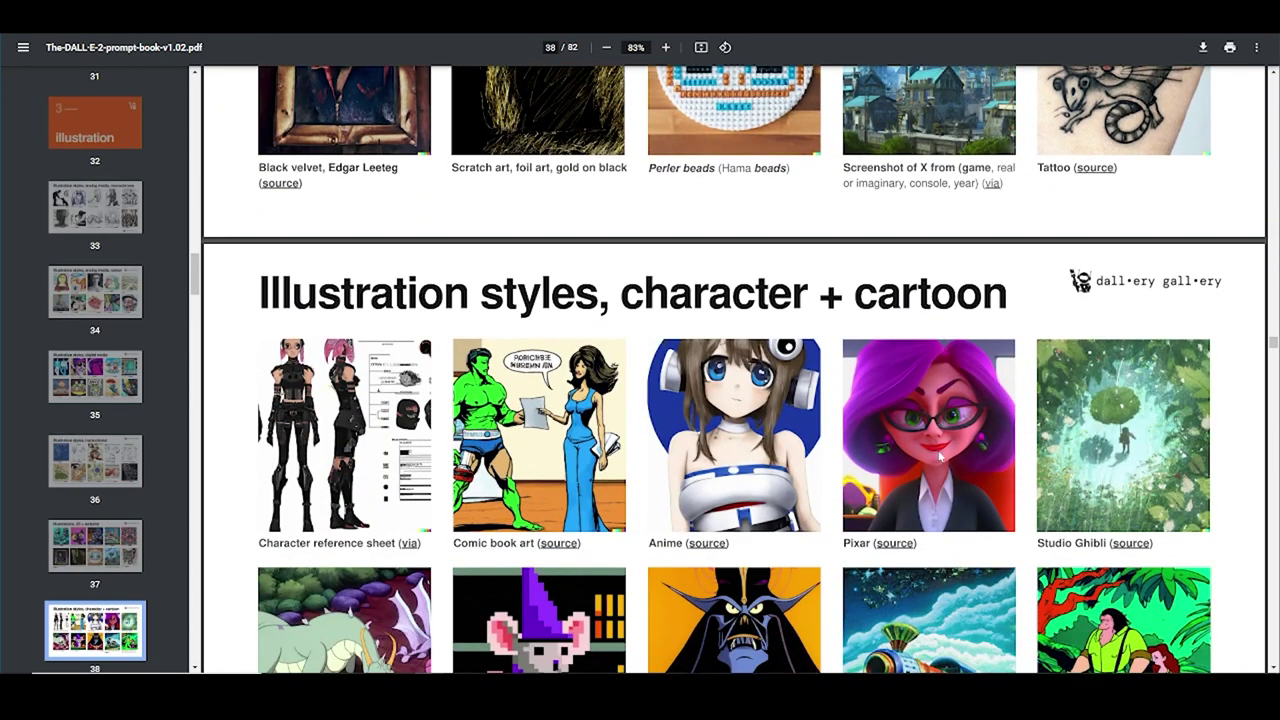
click(897, 543)
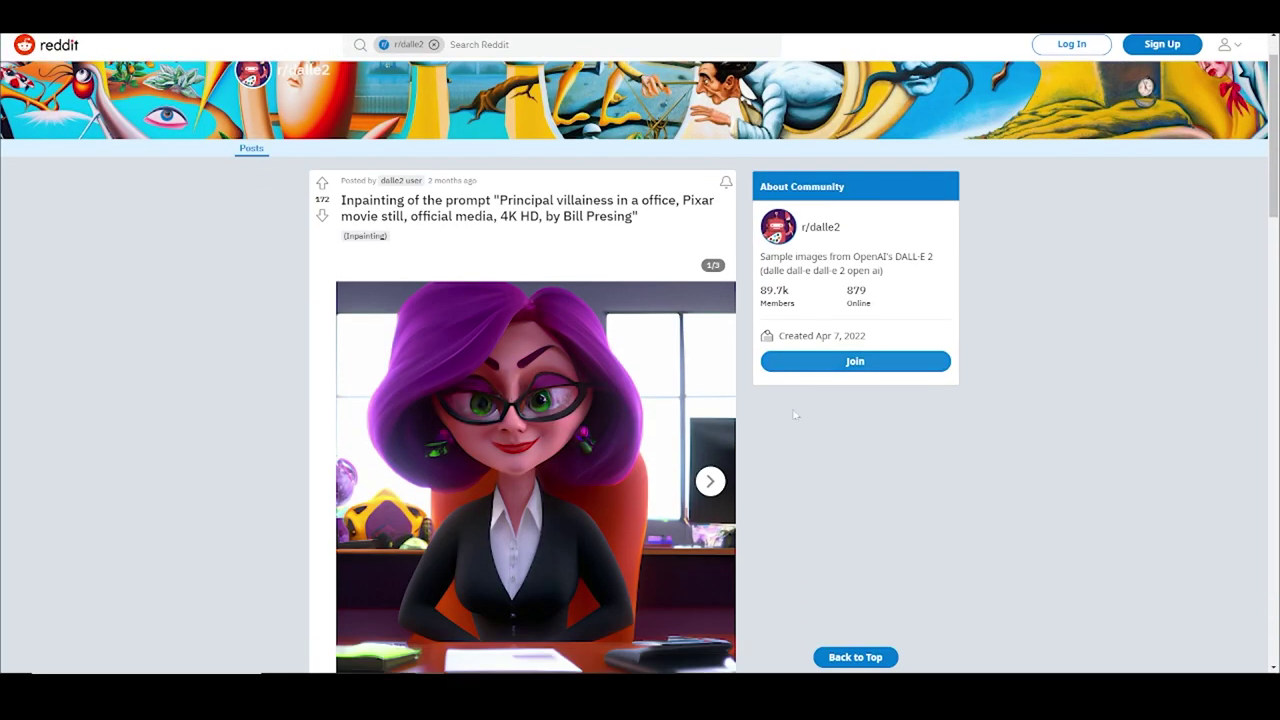
scroll(547, 350, down, 2)
scroll(547, 350, up, 1)
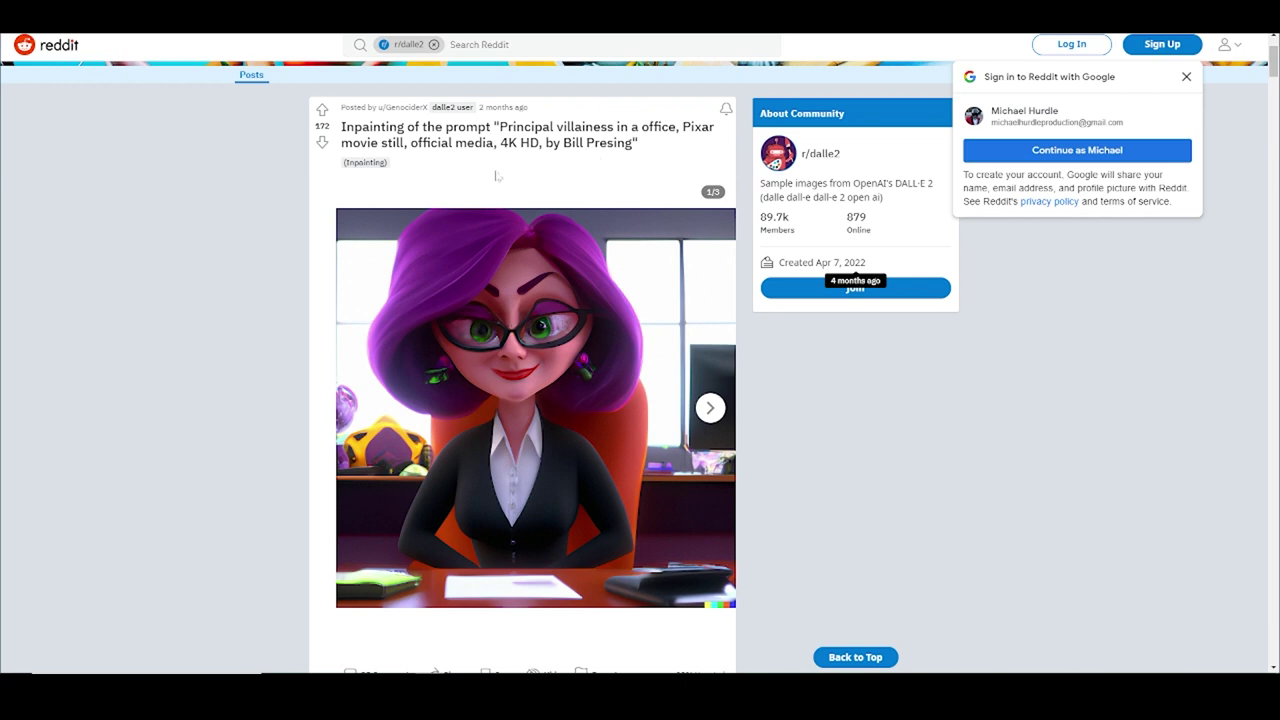
- Show the post's second inpainting image of the principal villainess and inspect it enlarged
click(710, 407)
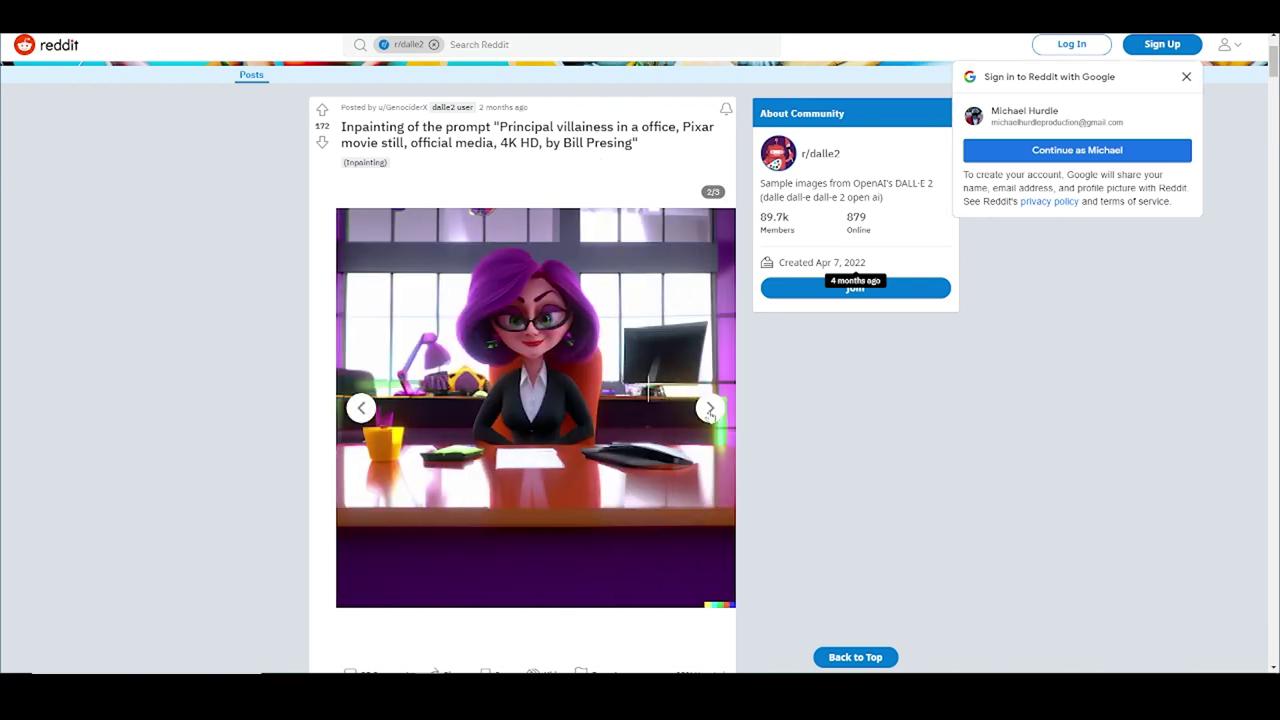
click(532, 328)
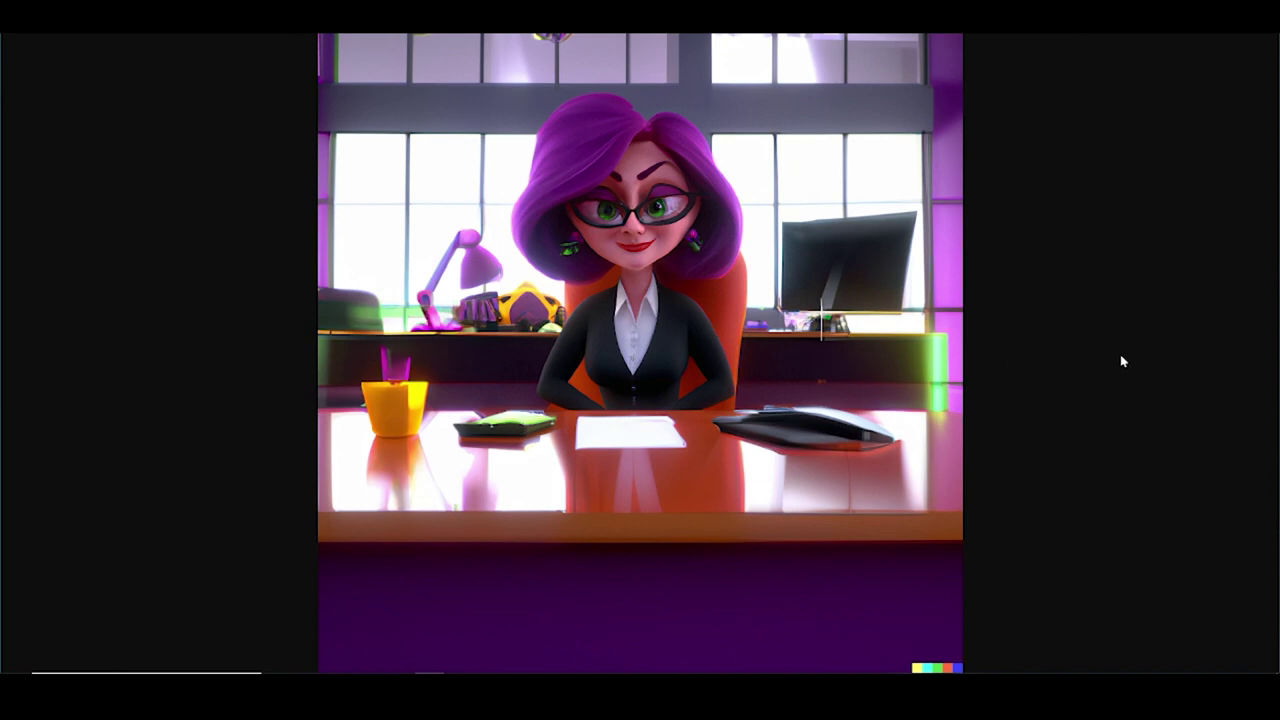
click(447, 303)
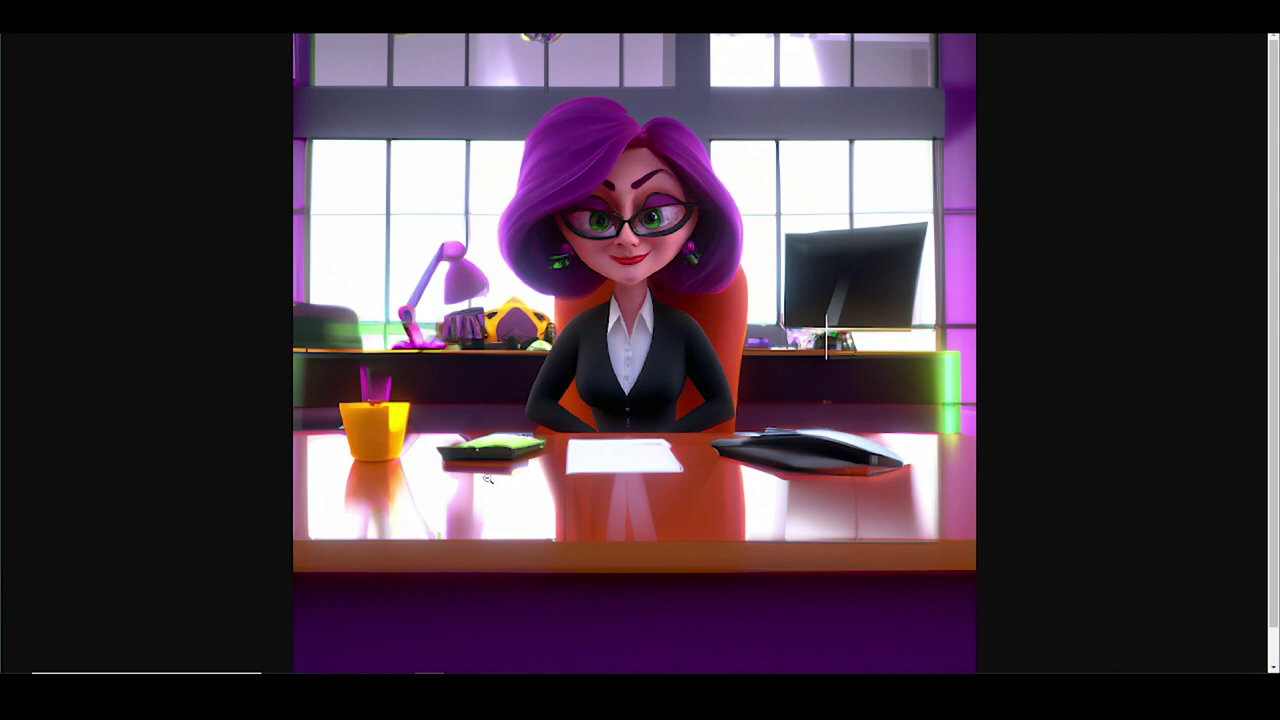
click(827, 393)
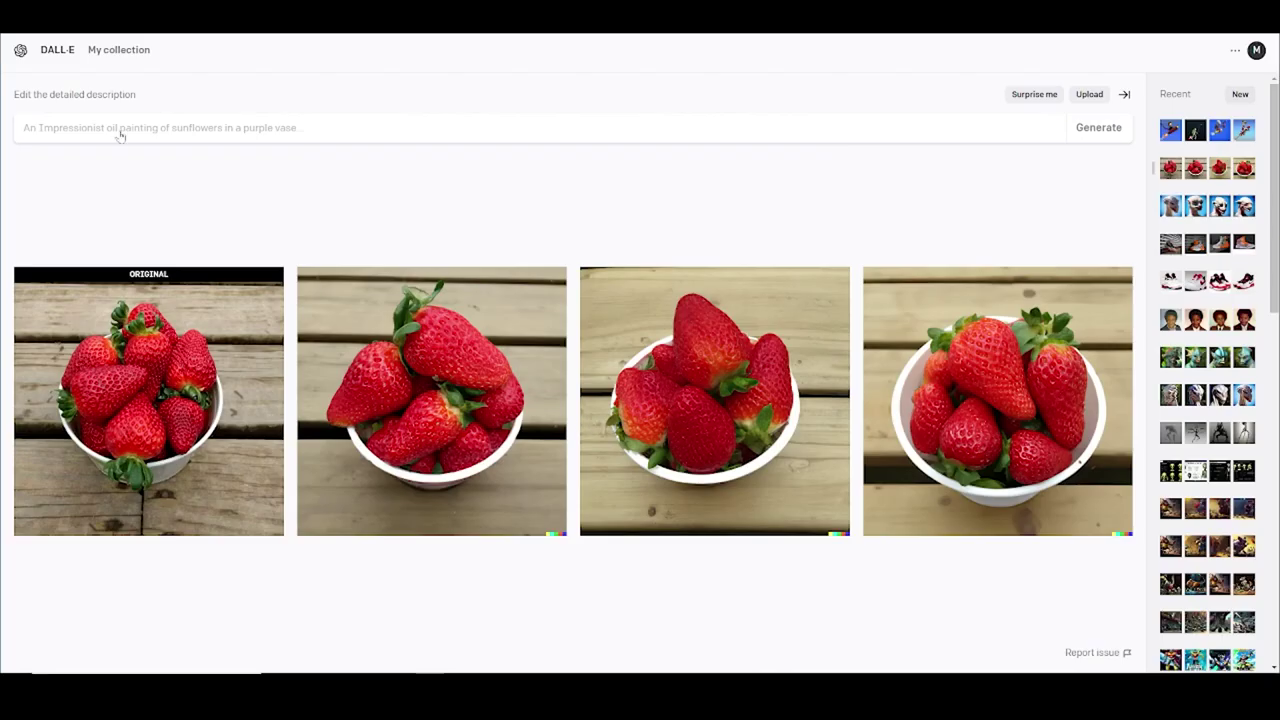
- Switch to DALL·E's start page and generate images from the surprise prompt "a bowl of soup that is also a portal to another dimension, digital art"
click(18, 52)
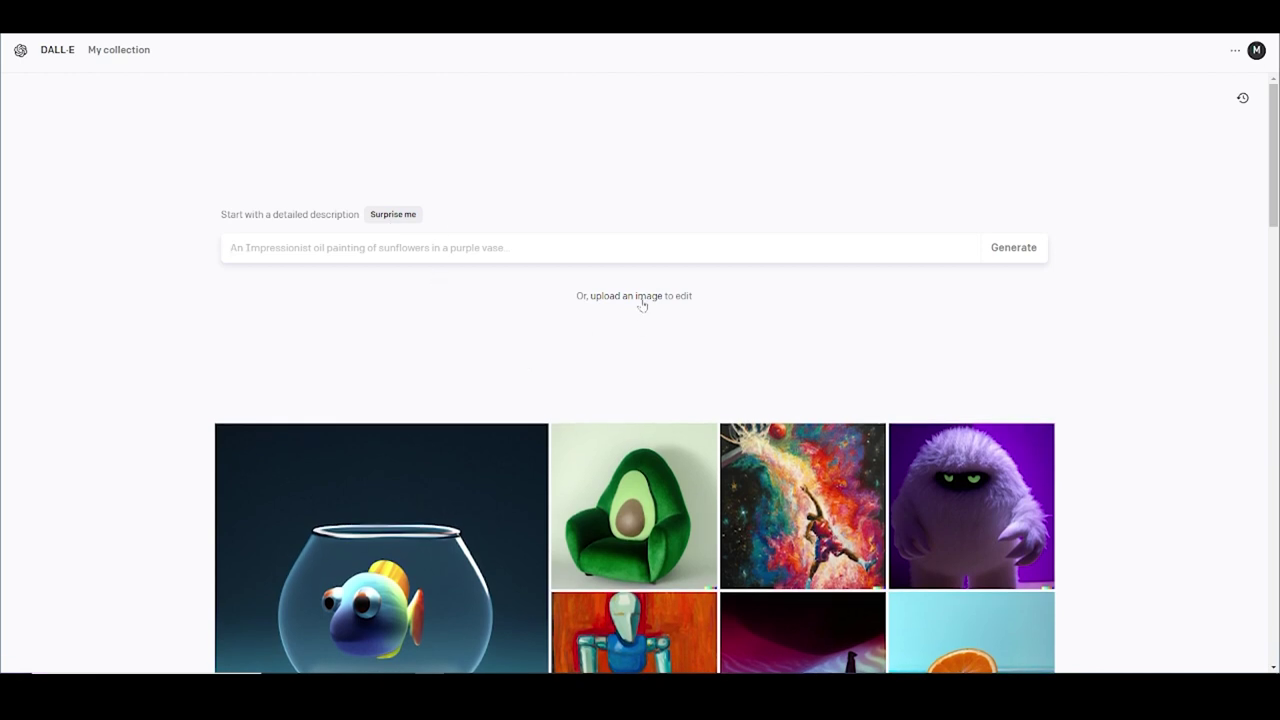
click(395, 216)
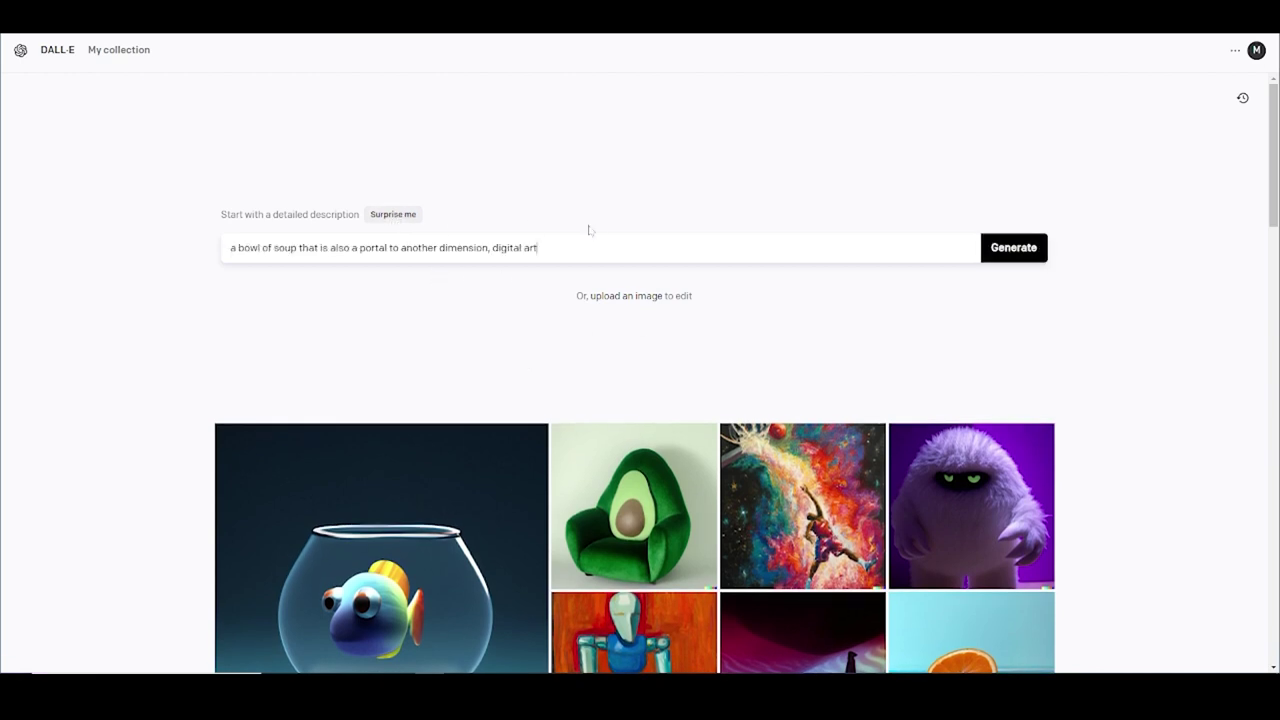
click(1005, 245)
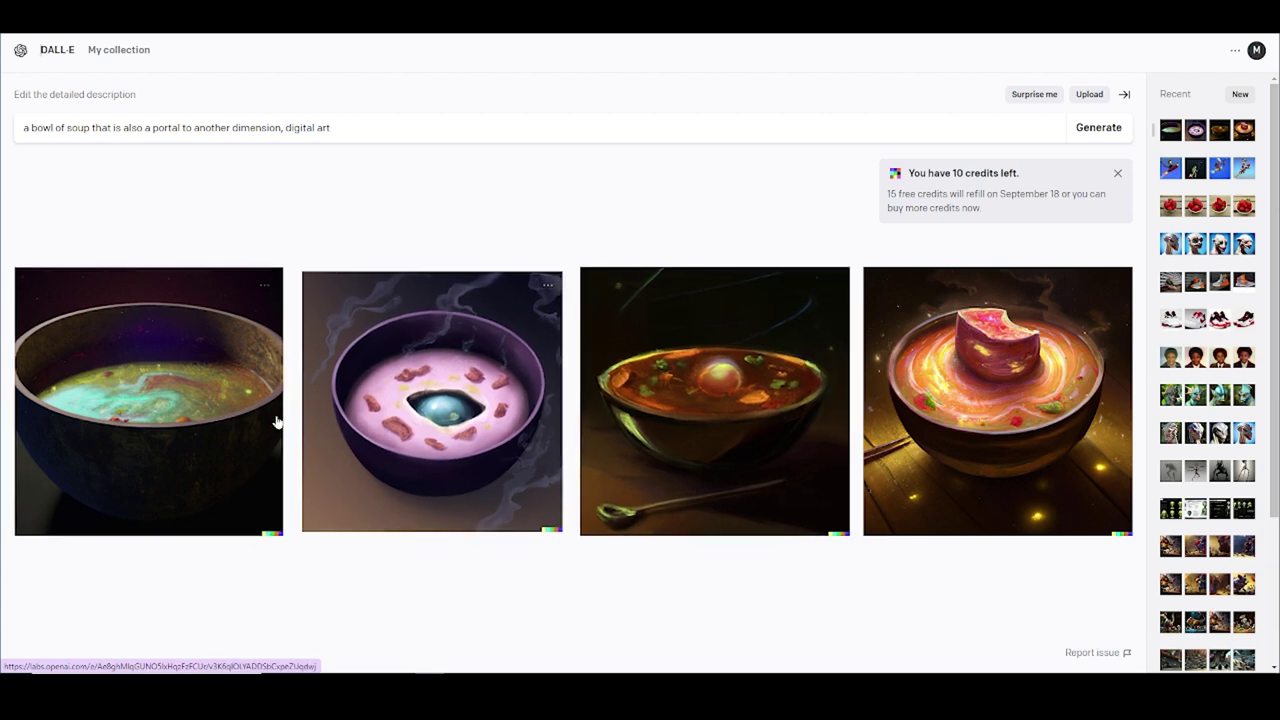
- View each of the four generated soup bowl images enlarged, one after another
click(204, 364)
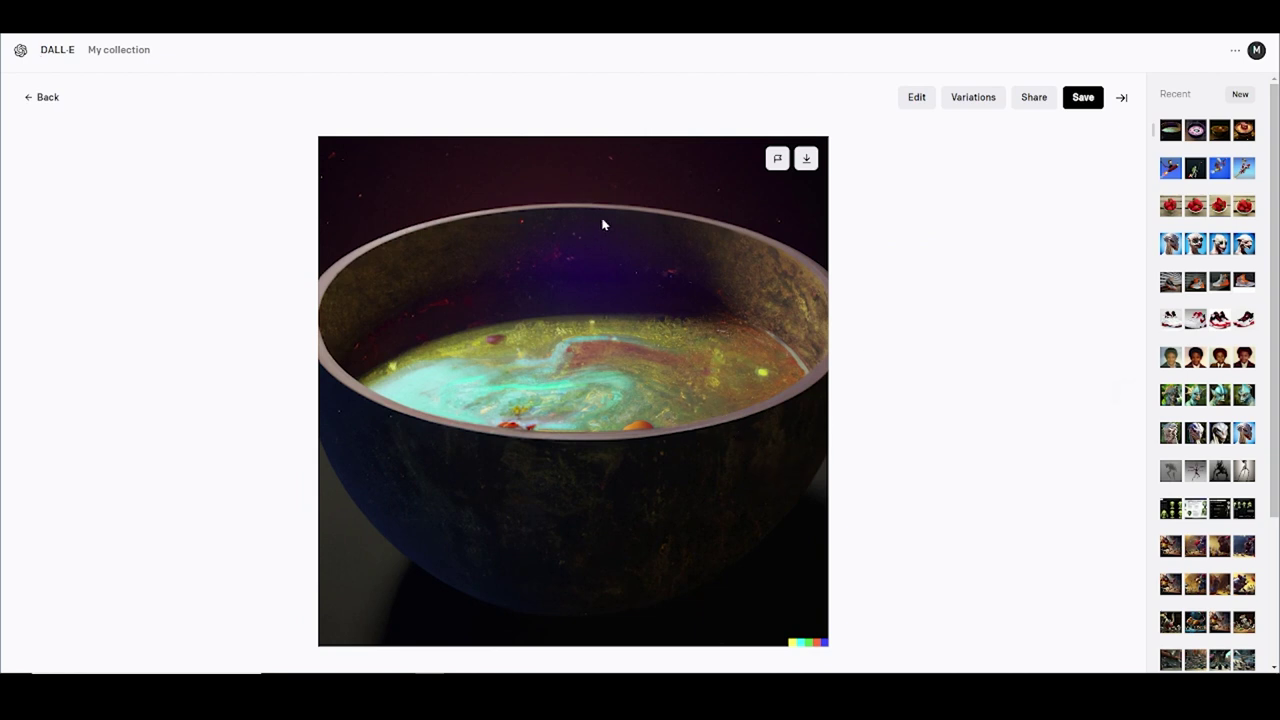
click(1122, 394)
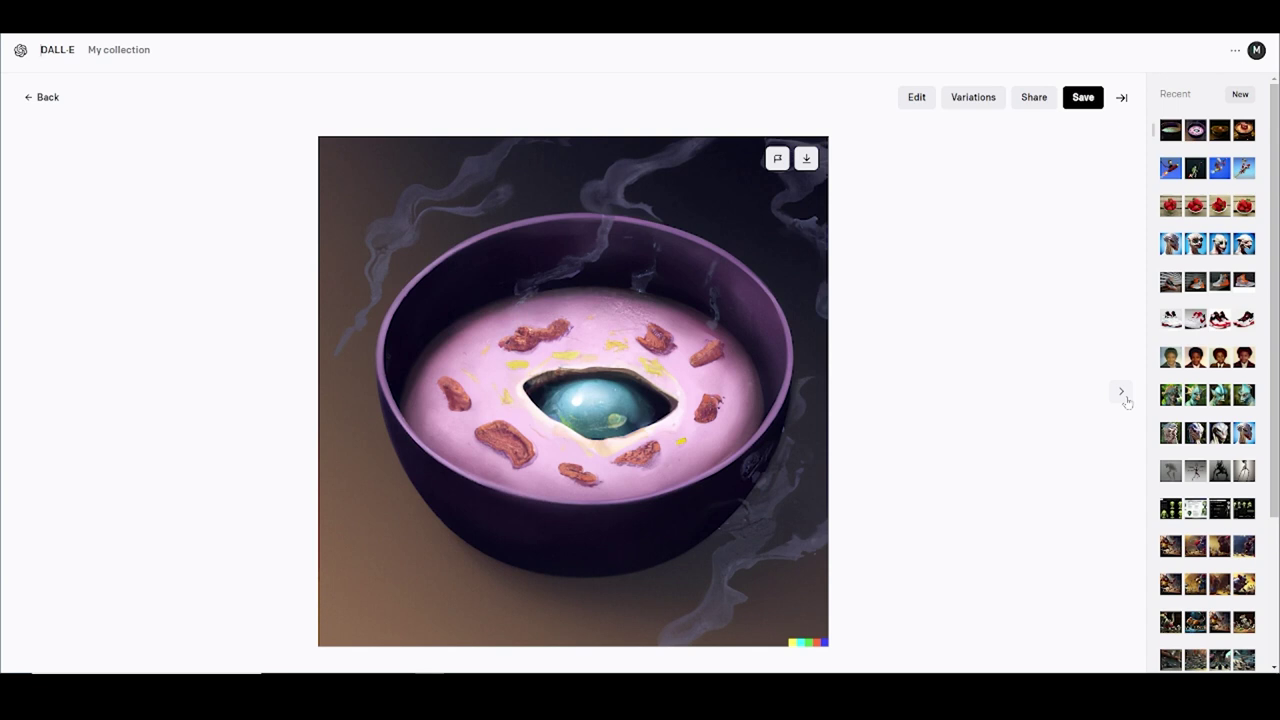
click(1122, 394)
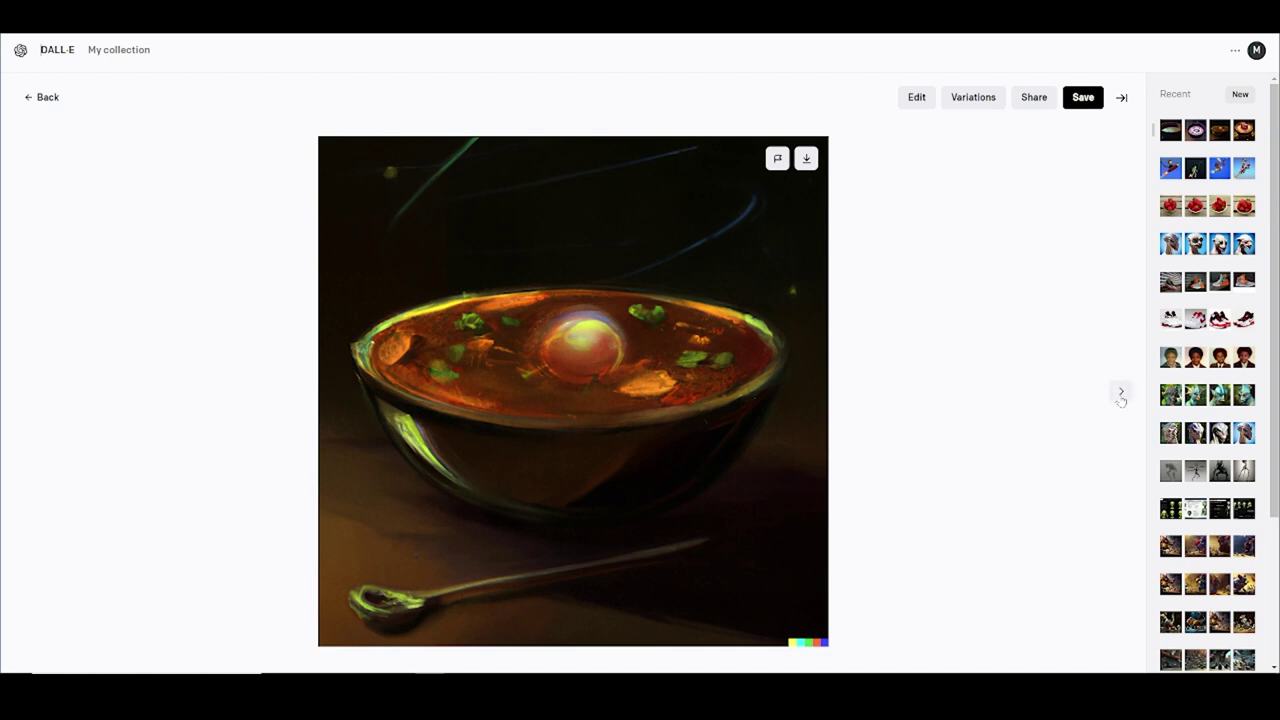
click(1122, 399)
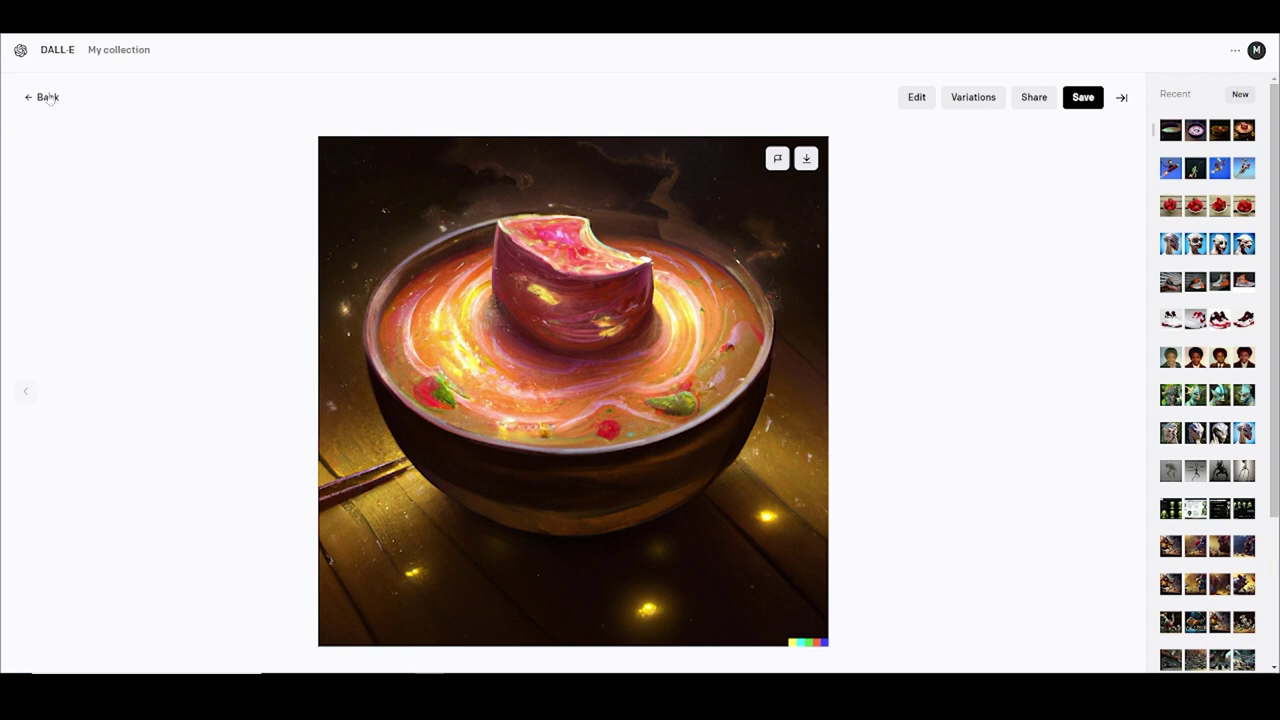
- Return to the start page and look over its gallery of example artworks and their prompts
click(44, 97)
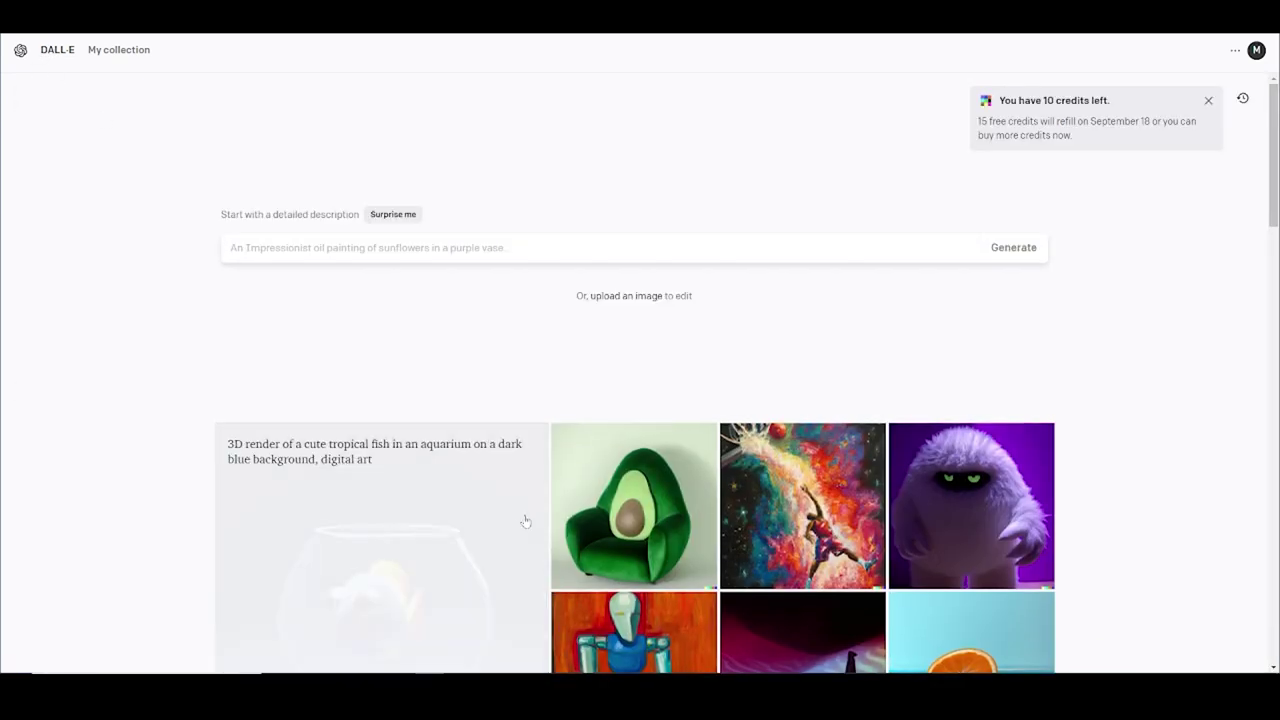
scroll(512, 521, down, 2)
scroll(512, 521, down, 1)
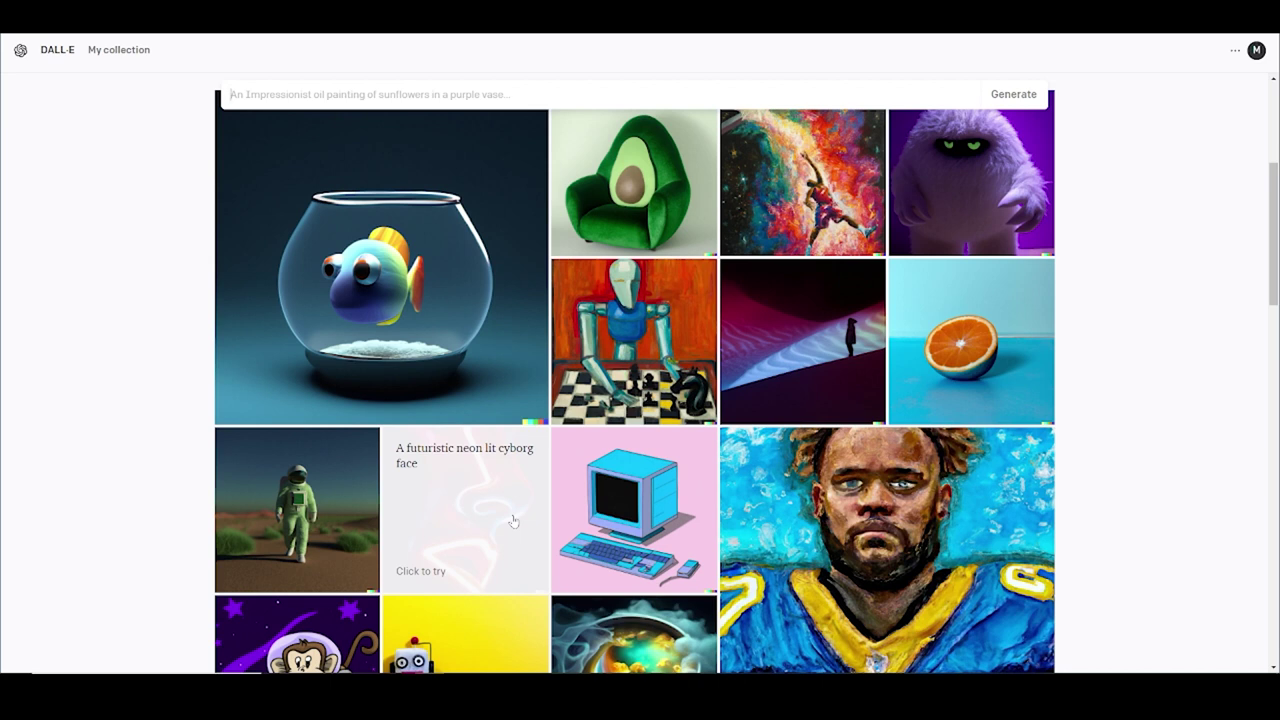
scroll(512, 521, up, 3)
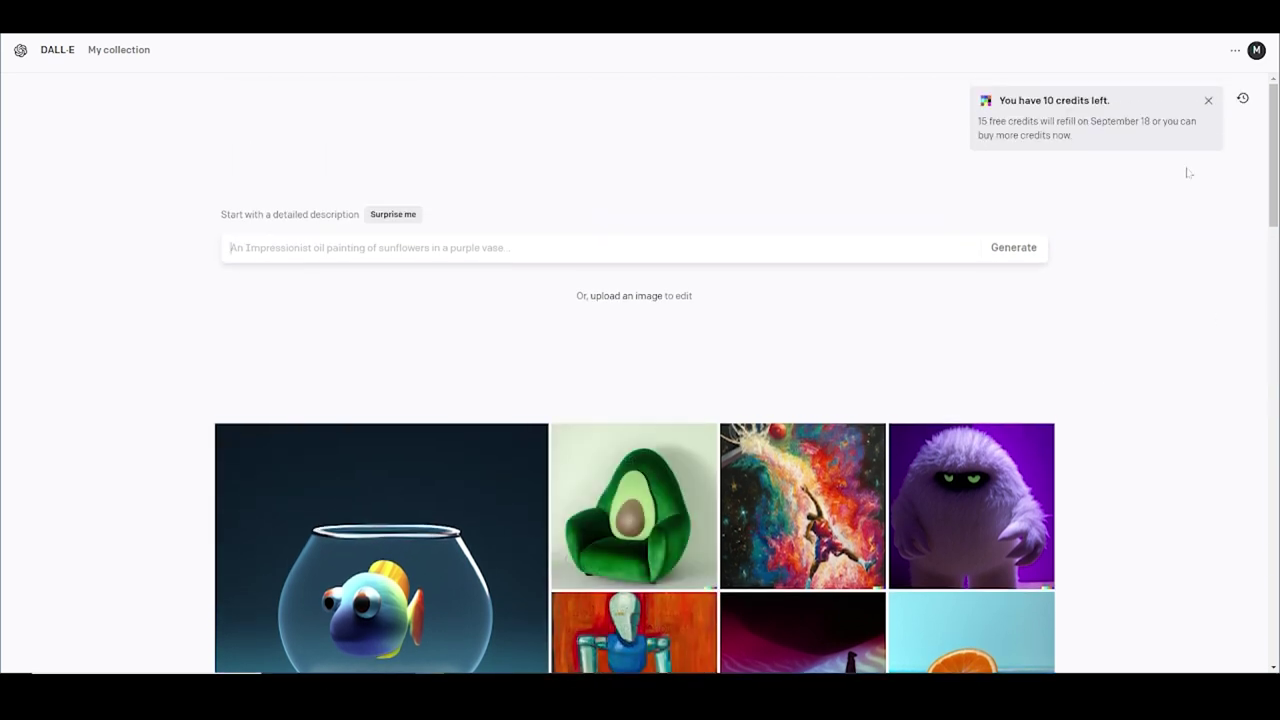